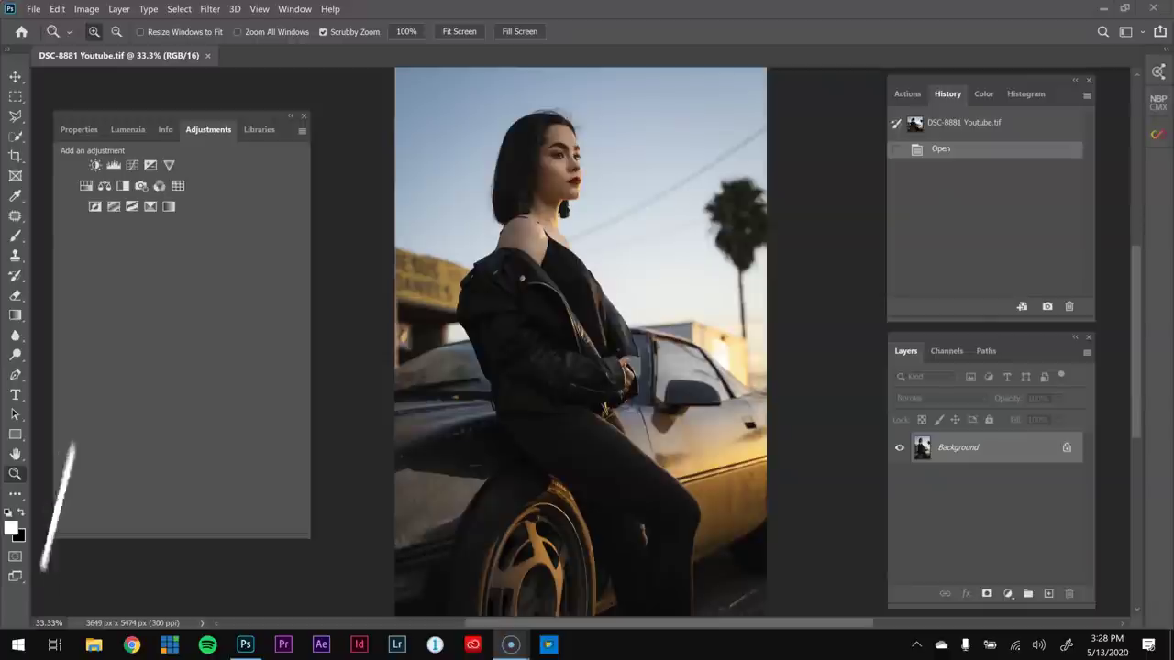
- Run the recorded action 1) Clean Up Layer to create a retouching layer above the background
left_click(907, 94)
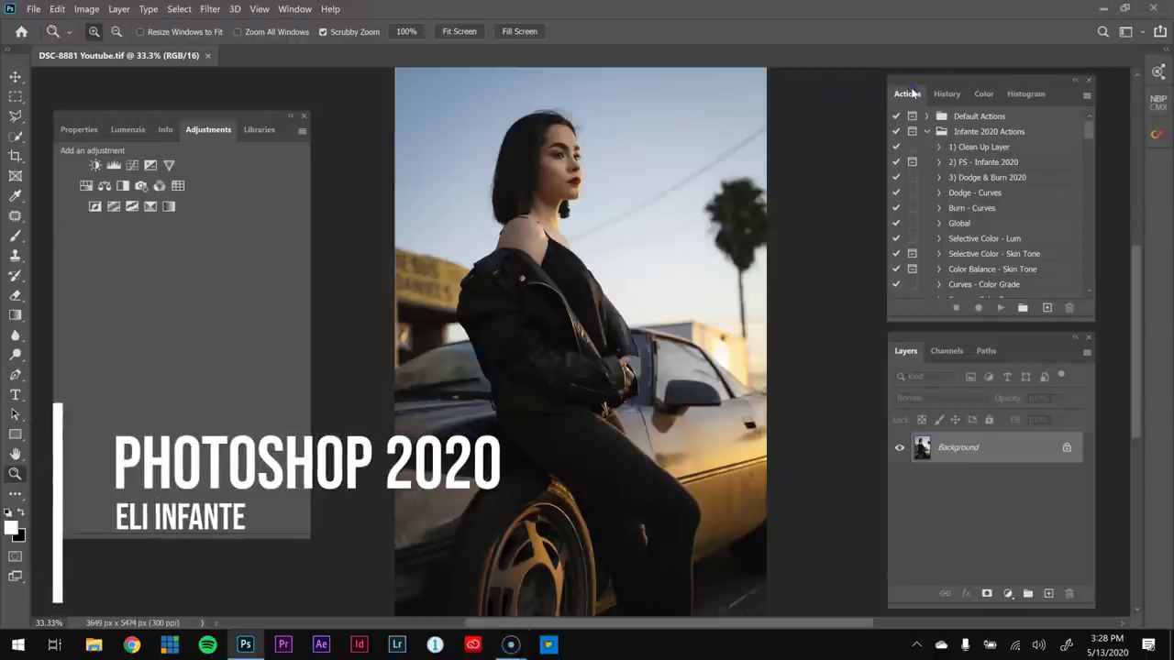
left_click(977, 149)
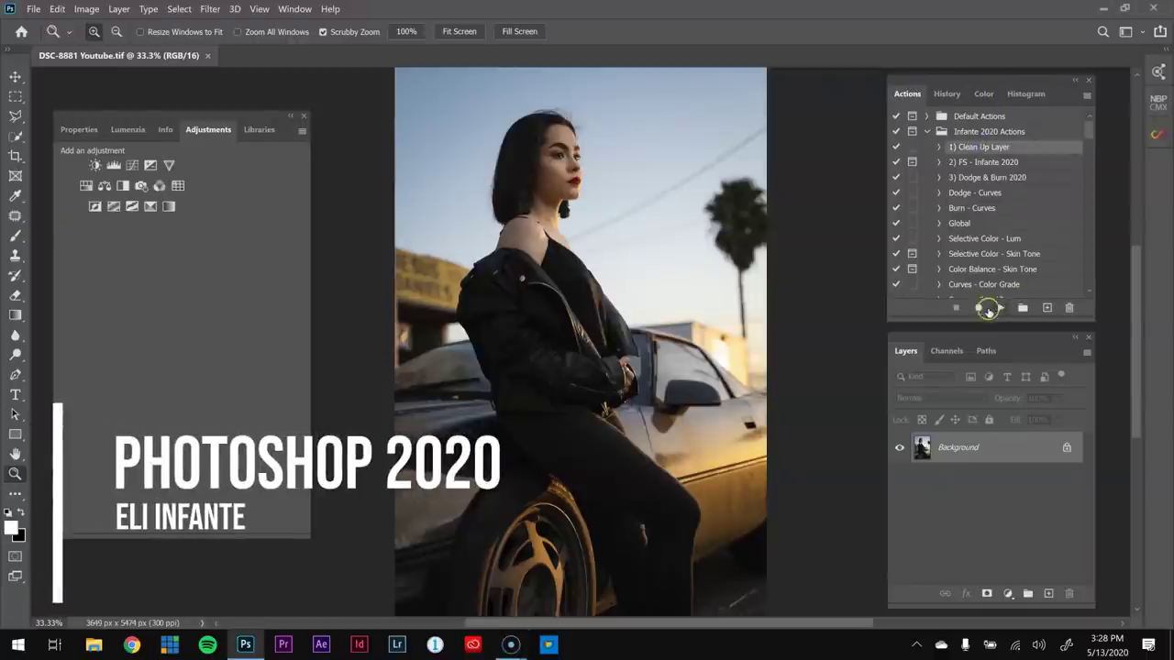
left_click(993, 308)
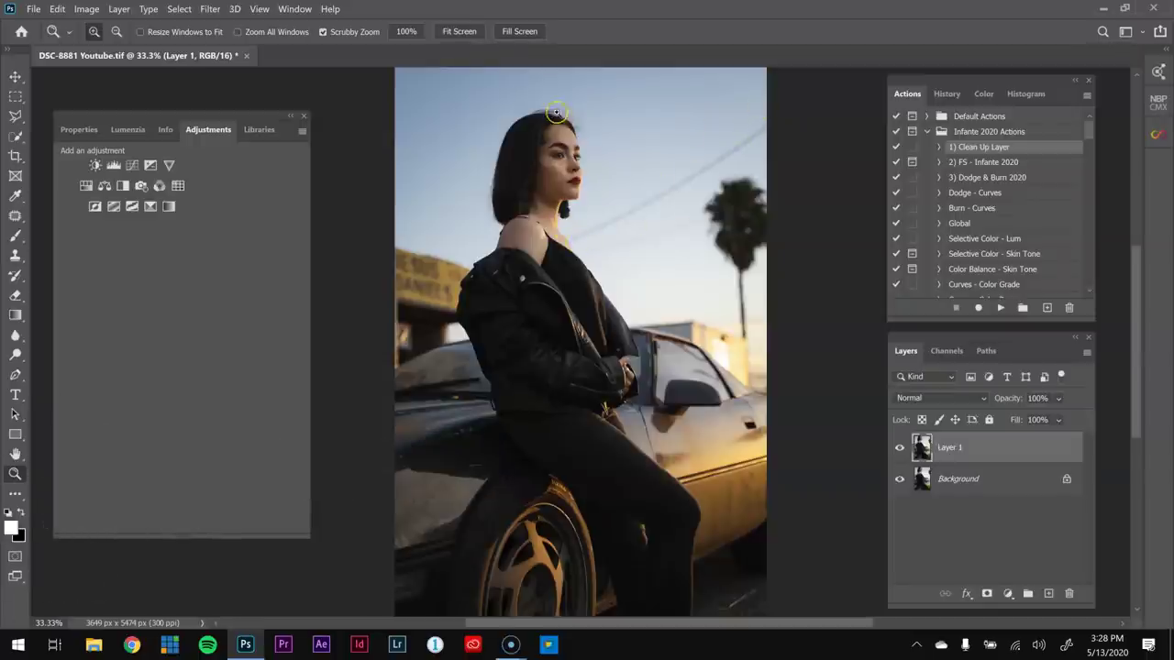
- Outline the upper power line with the Polygonal Lasso, from the woman's shoulder to the photo's right edge, closing the selection along its upper side
left_click(605, 236)
left_click(596, 233)
left_click(550, 240)
left_click(527, 253)
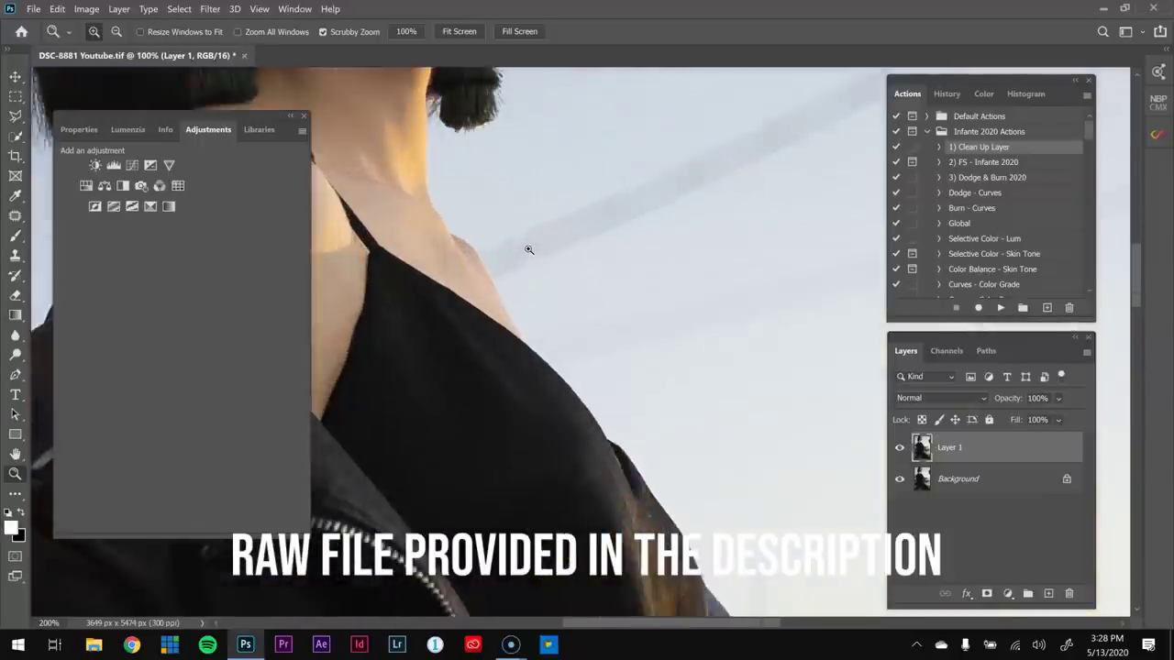
left_click(516, 257)
left_click_drag(503, 263, 532, 270)
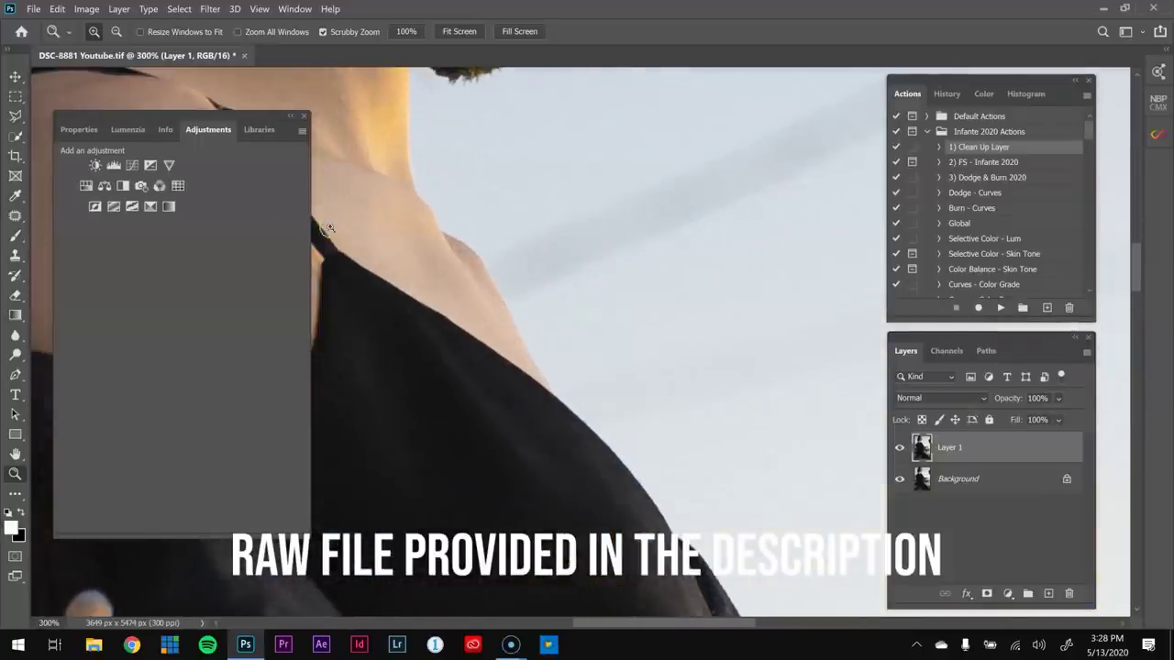
left_click(16, 117)
left_click_drag(78, 133, 77, 133)
left_click(477, 241)
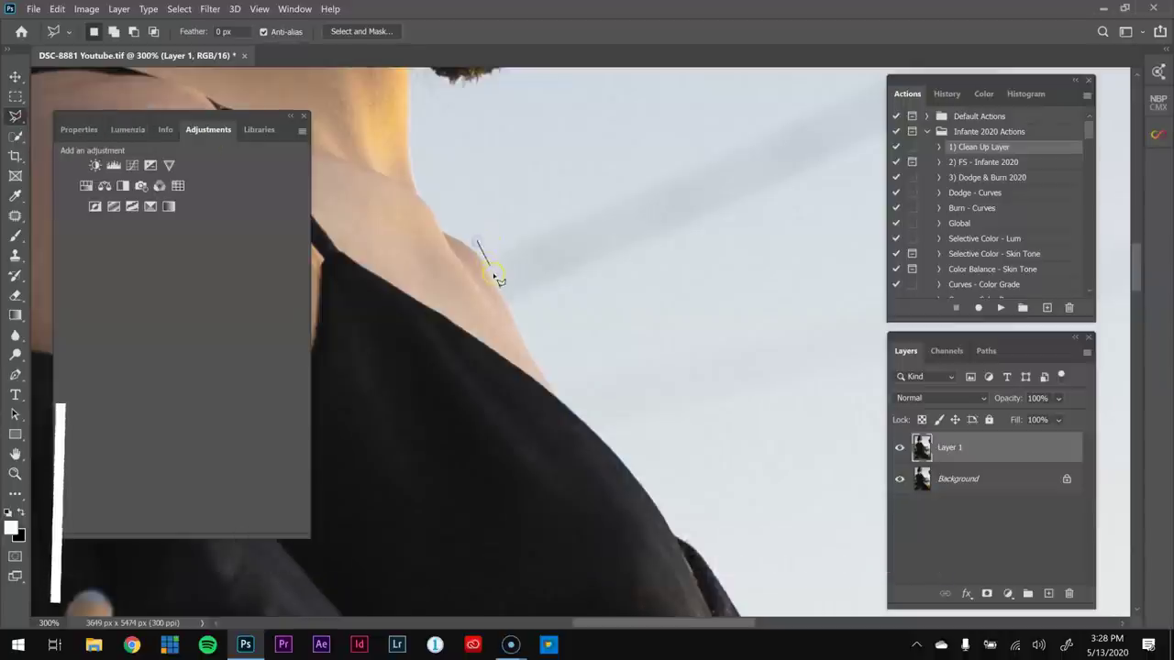
left_click(508, 303)
left_click(618, 284)
left_click_drag(797, 220, 600, 293)
scroll(635, 278, "down", 3)
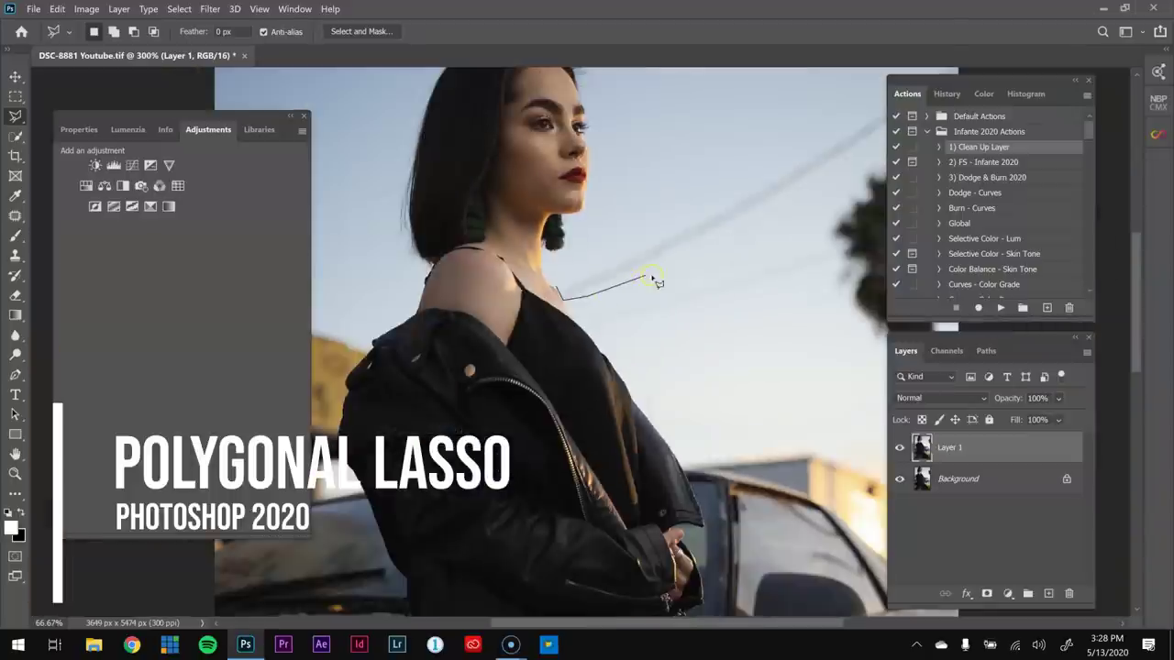
left_click_drag(780, 224, 611, 292)
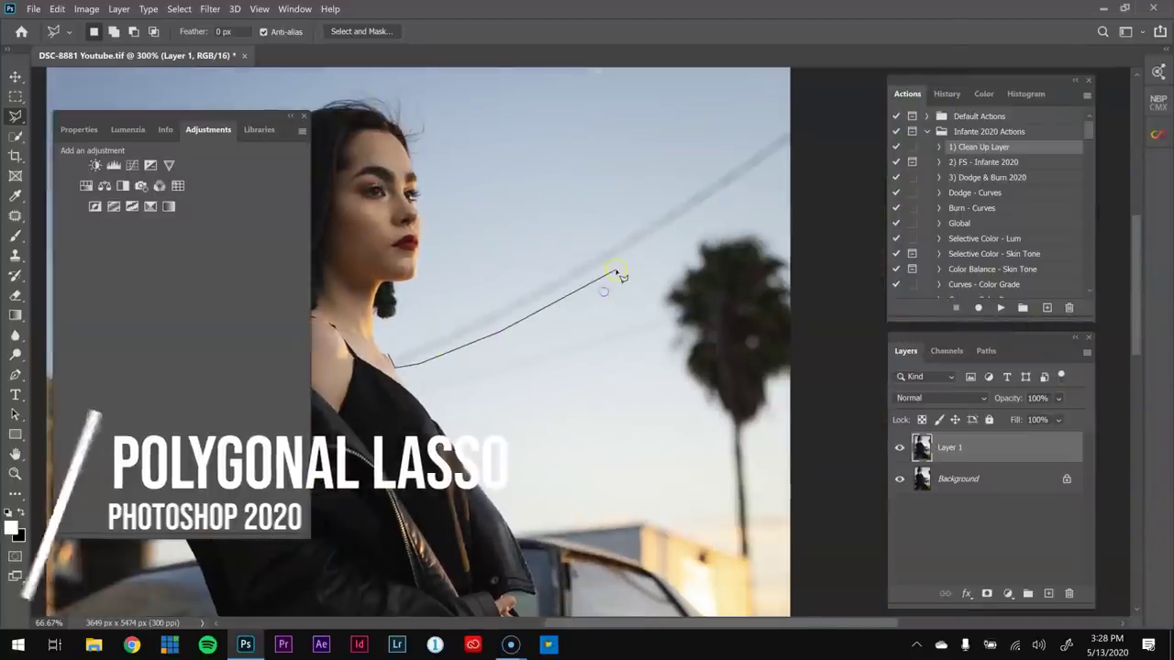
left_click(617, 269)
left_click(695, 219)
left_click(786, 120)
left_click(665, 197)
left_click_drag(597, 238, 643, 202)
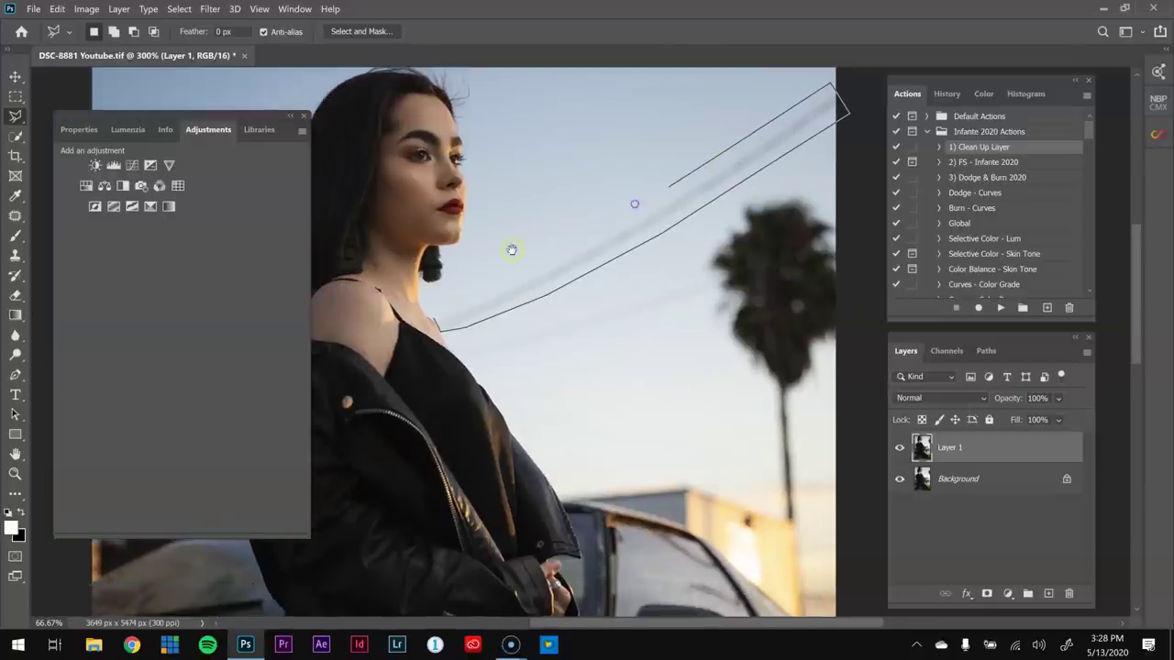
left_click(437, 320)
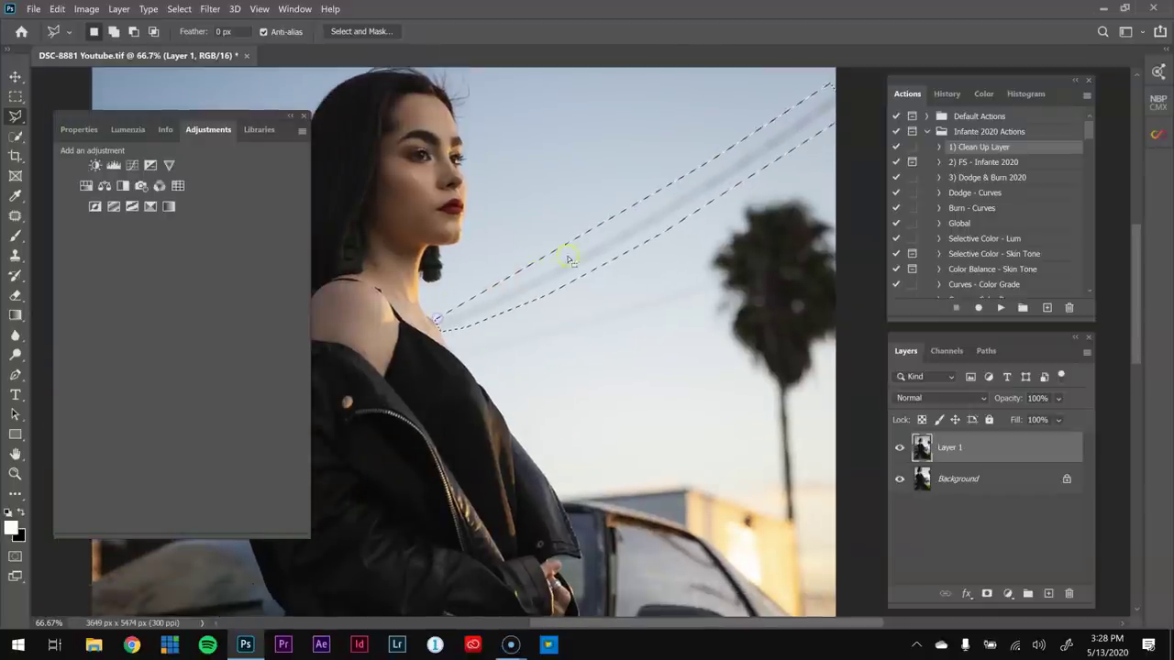
- Patch the selected power line with clean sky, clear the selection and patch the leftover smudge near the photo's right edge
key("j")
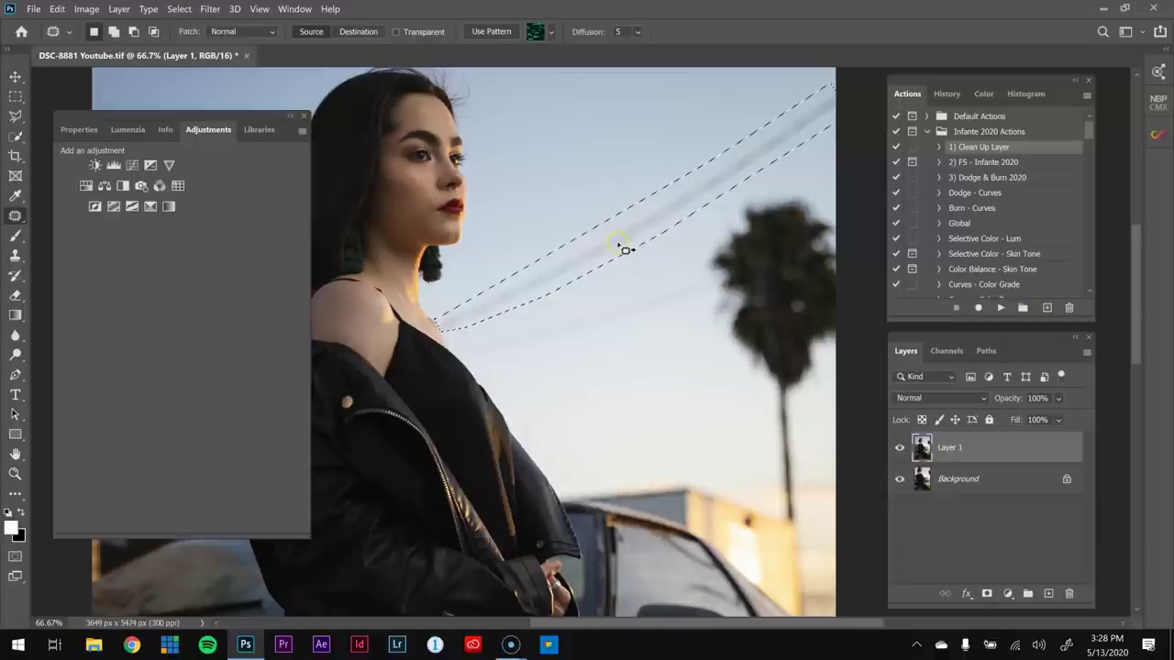
key("ctrl+d")
mouse_move(630, 244)
left_mouse_down()
mouse_move(664, 262)
mouse_move(668, 315)
mouse_move(632, 244)
left_mouse_up()
key("ctrl+z")
key("ctrl+d")
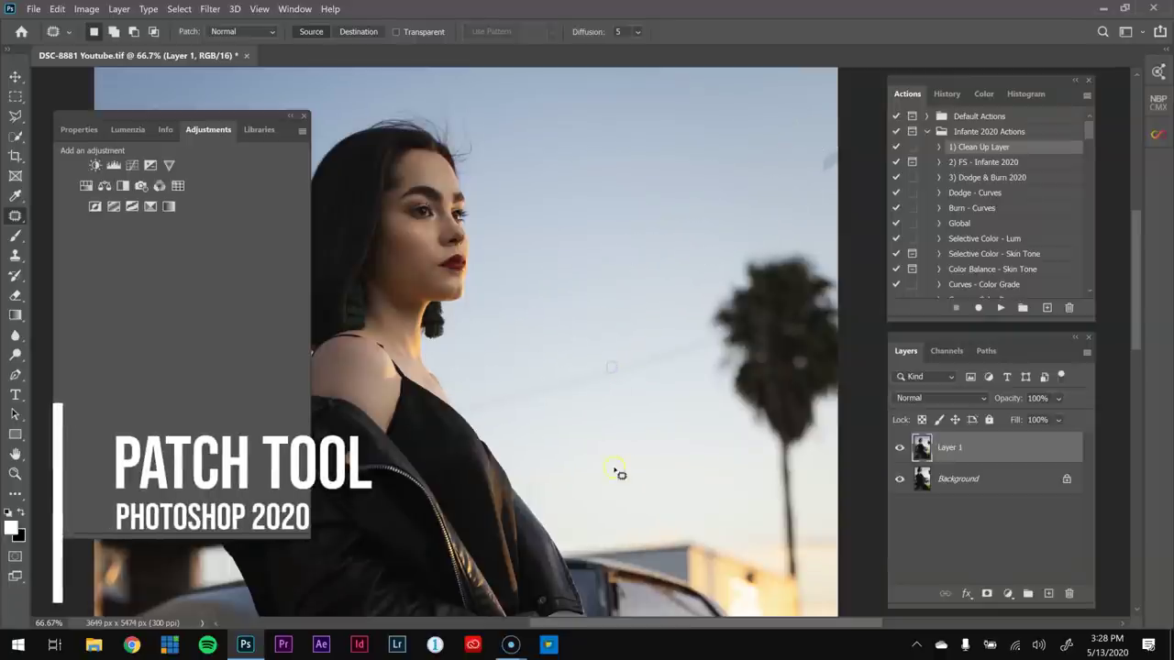
mouse_move(822, 181)
left_mouse_down()
mouse_move(862, 138)
mouse_move(780, 158)
left_mouse_up()
key("ctrl+d")
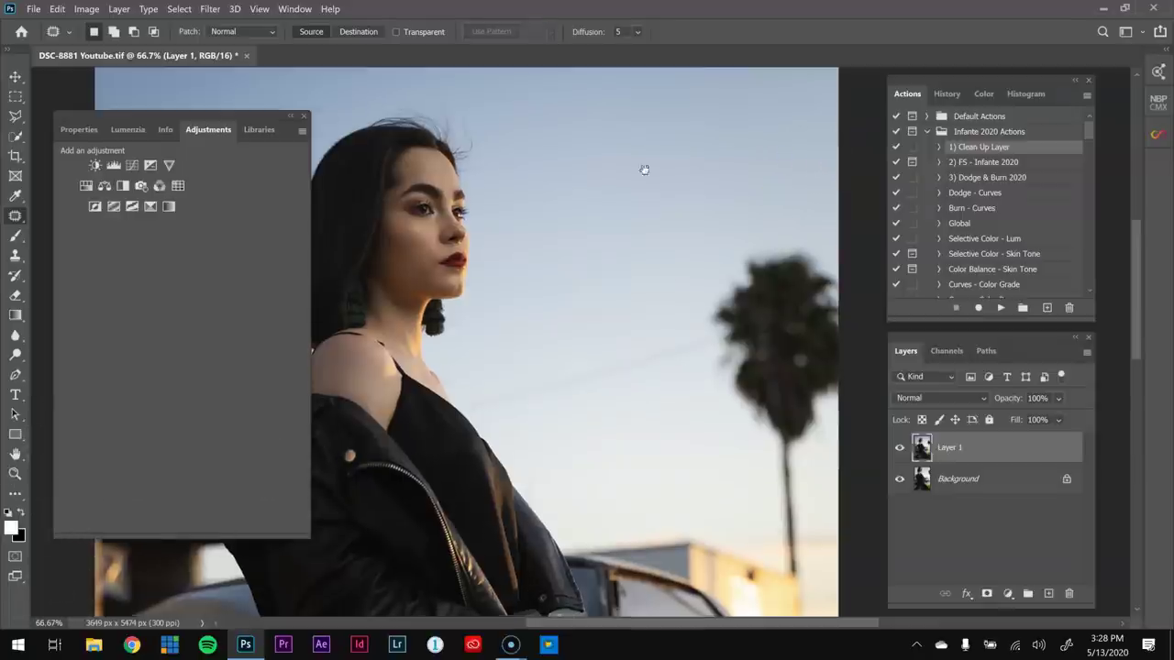
- Outline the faint lower power line with the Polygonal Lasso, from the woman's shoulder to the palm tree, and close the selection
scroll(645, 172, "down", 3)
key("z")
left_click(554, 228)
left_click(550, 225)
left_click(475, 258)
left_click_drag(476, 258, 527, 275)
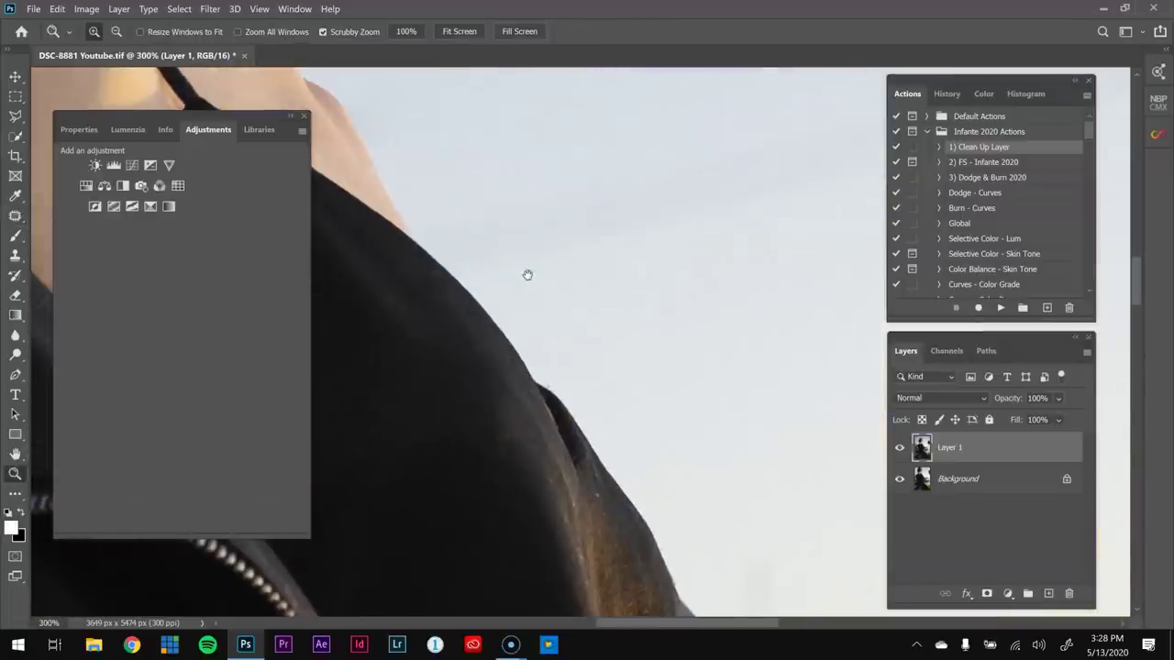
key("l")
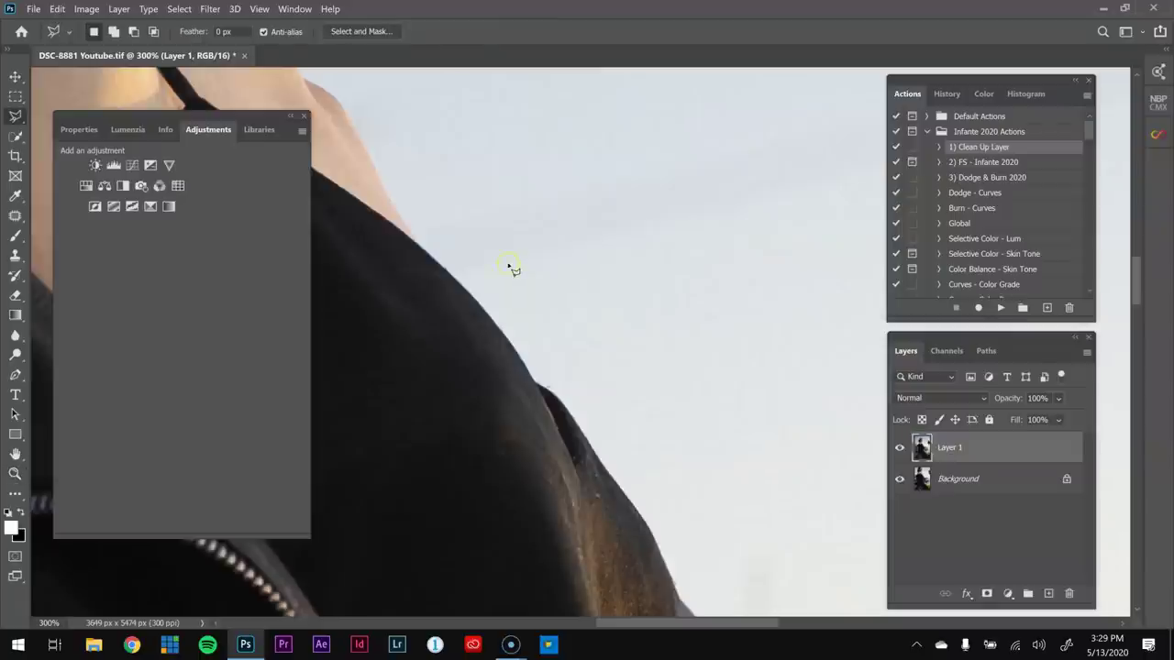
left_click_drag(535, 290, 518, 336)
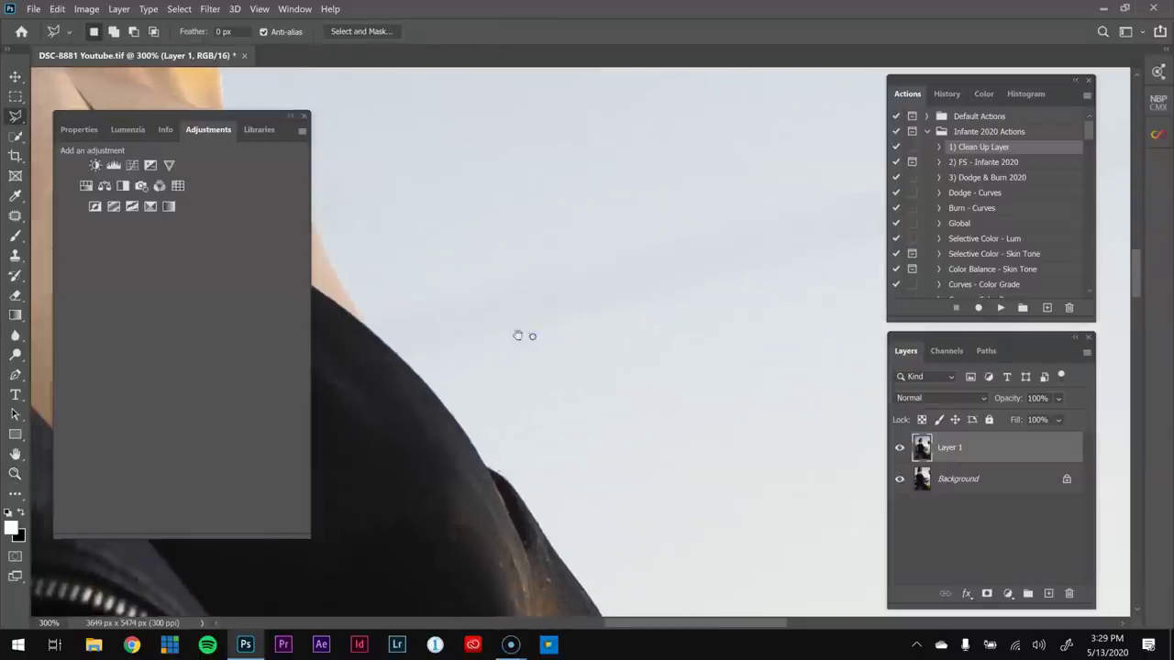
left_click(421, 364)
left_click(673, 336)
left_click_drag(674, 335, 537, 360)
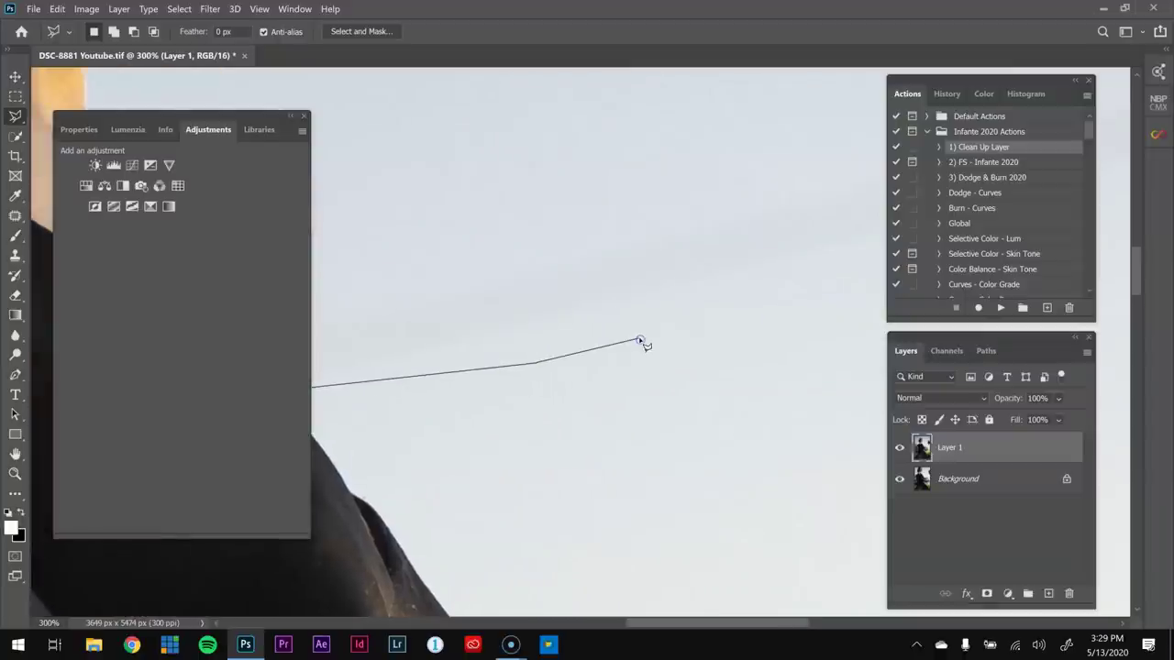
scroll(645, 338, "down", 4)
left_click(743, 312)
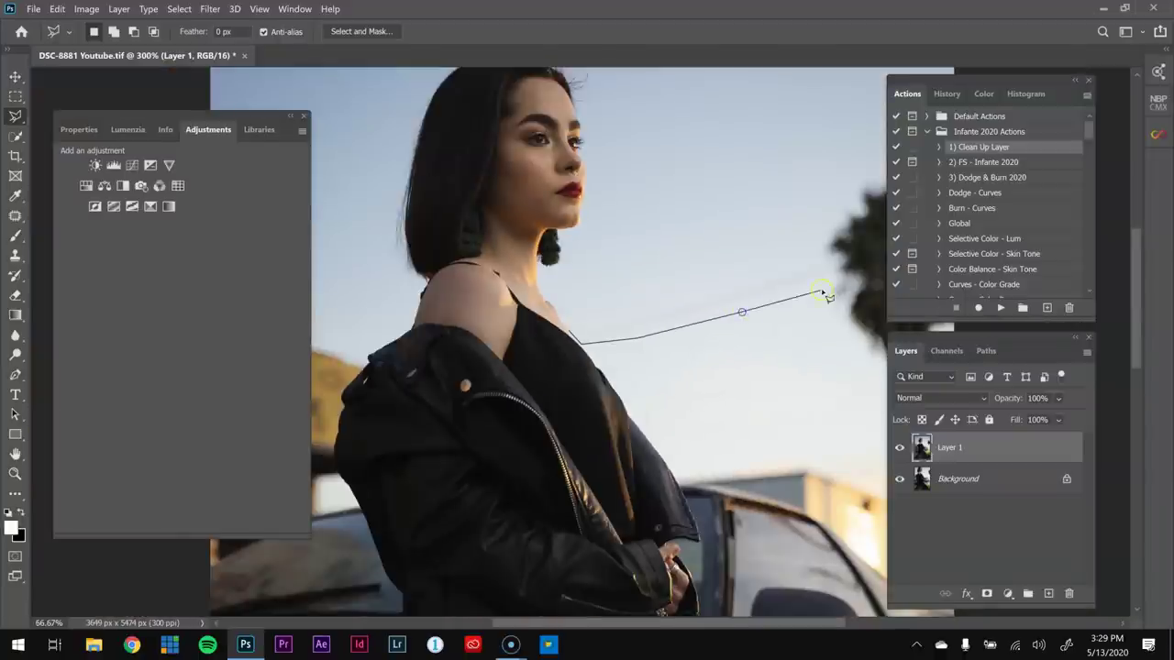
scroll(826, 284, "up", 2)
left_click(821, 282)
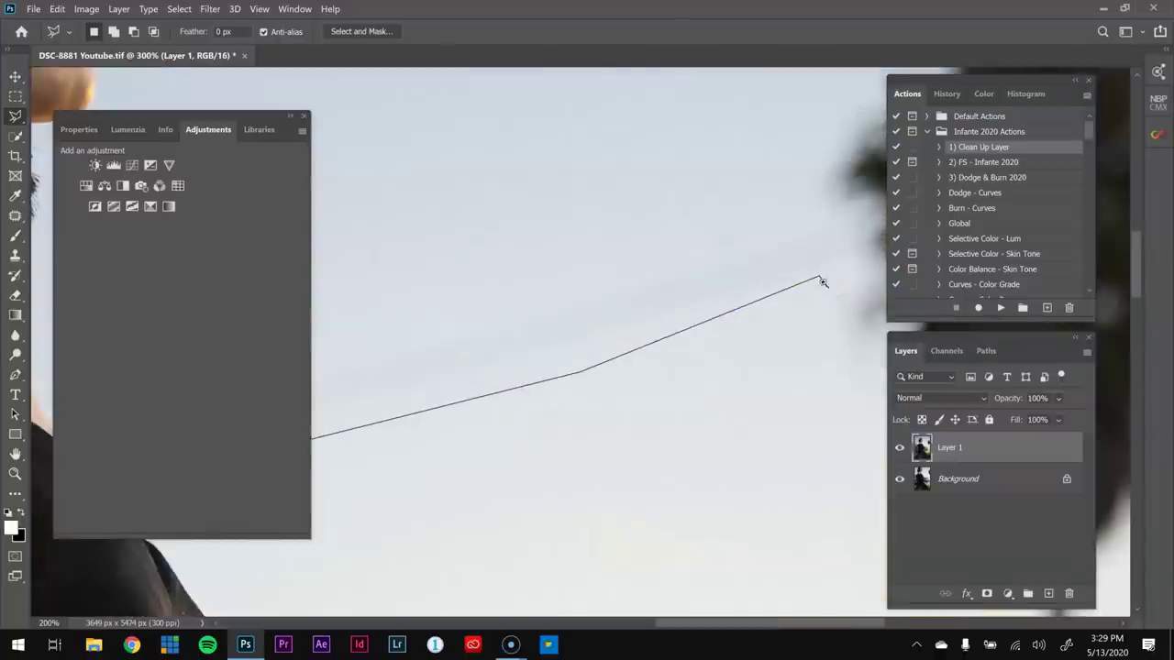
left_click_drag(820, 280, 721, 288)
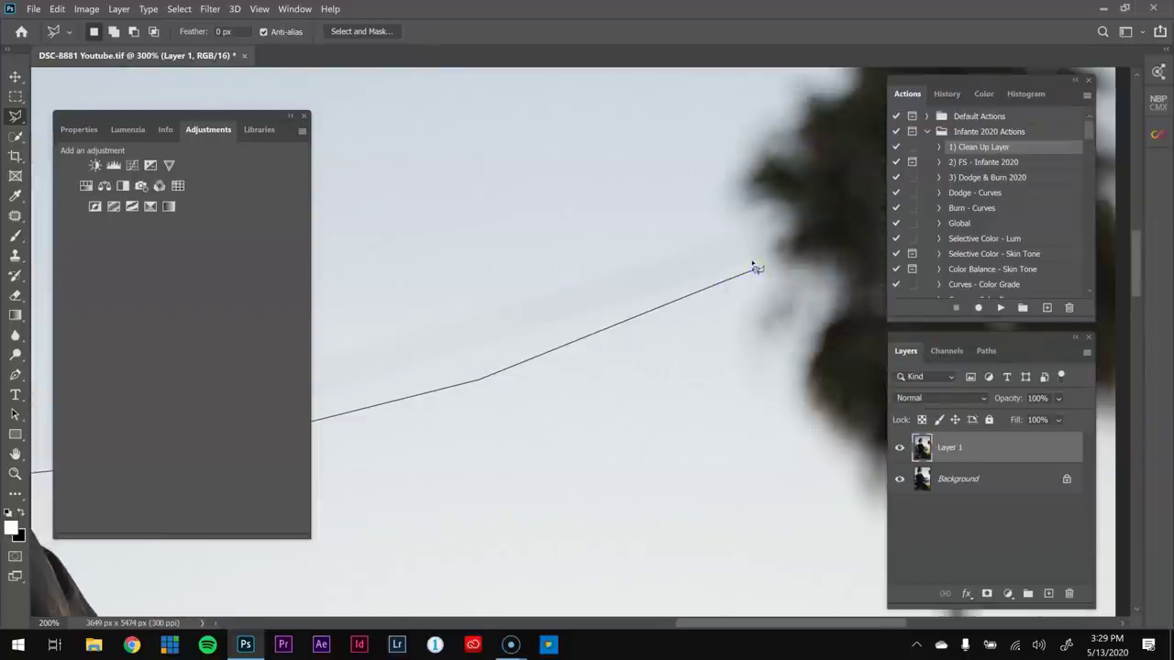
left_click(622, 255)
left_click_drag(611, 259, 829, 220)
left_click(594, 286)
left_click_drag(555, 296, 738, 271)
double_click(422, 345)
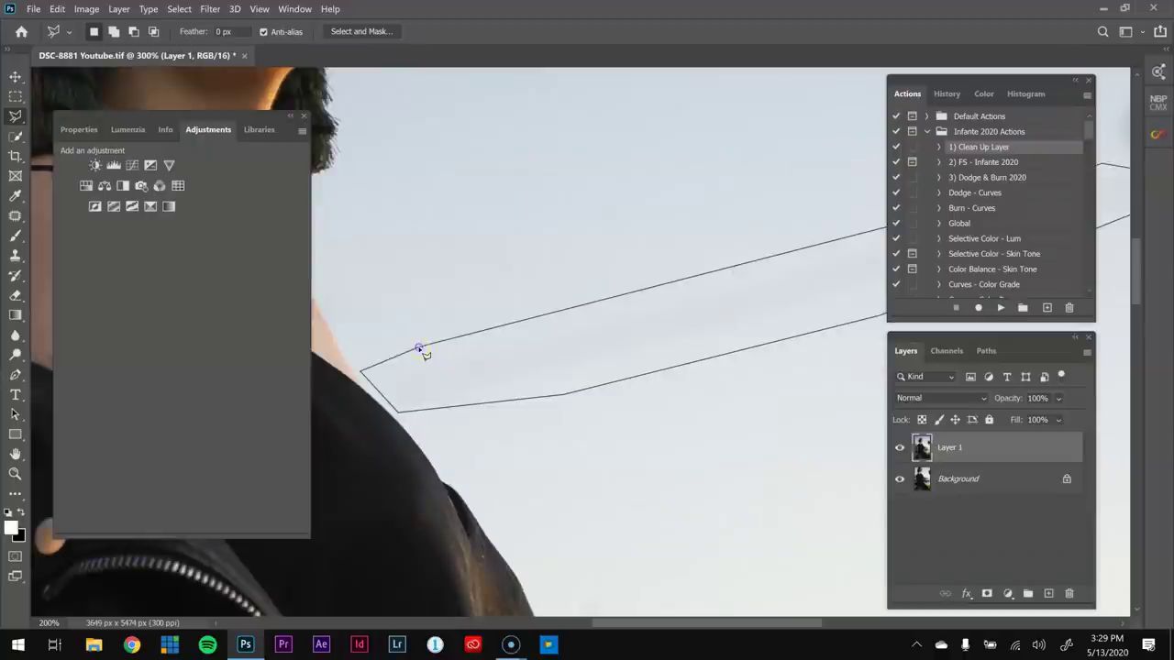
- Patch the selected lower power line with nearby clean sky and clear the selection
scroll(422, 353, "down", 2)
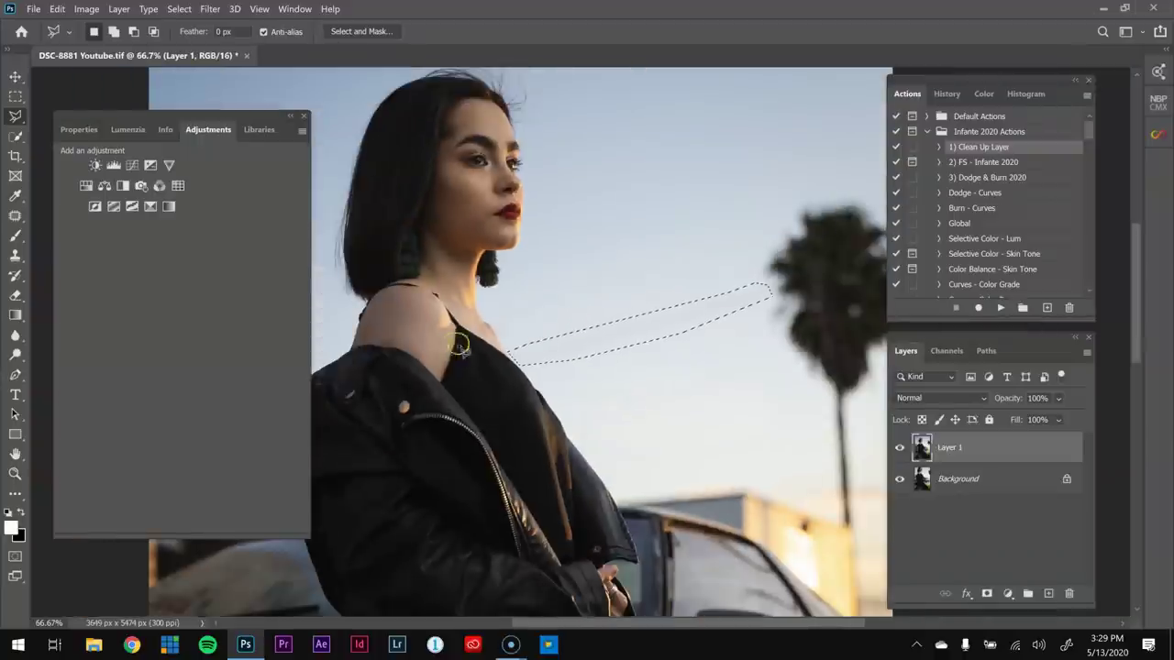
key("j")
left_click_drag(587, 328, 579, 304)
left_click(685, 364)
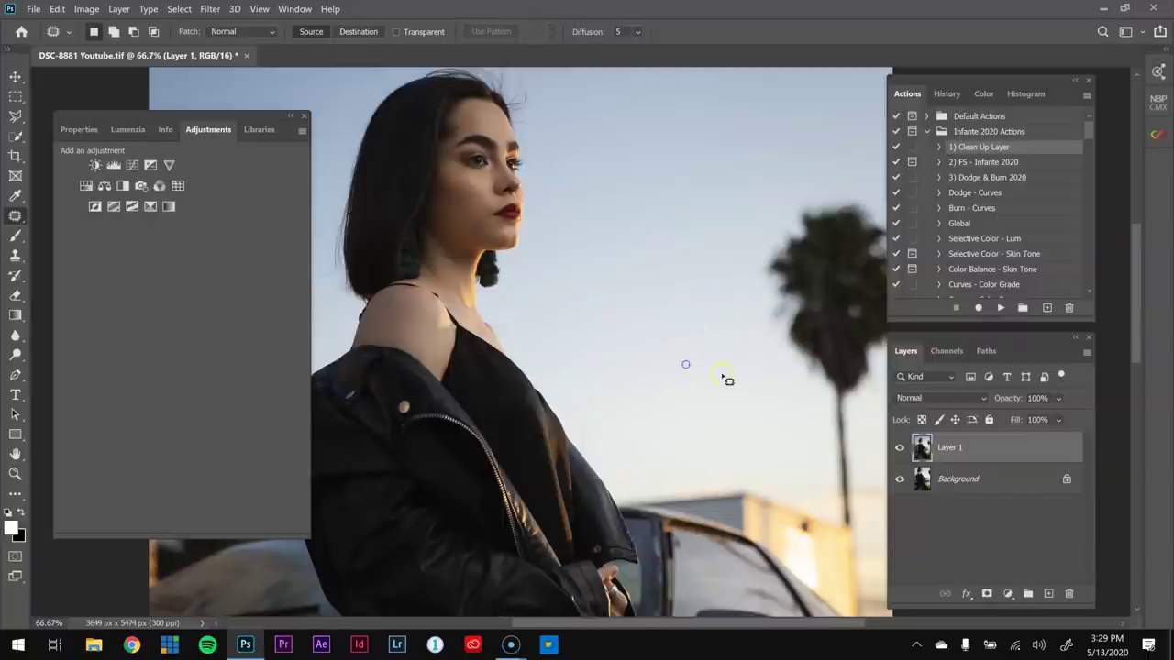
- Patch the faint vertical mark in the sky beside the leather jacket with clean sky and clear the selection
scroll(774, 377, "down", 2)
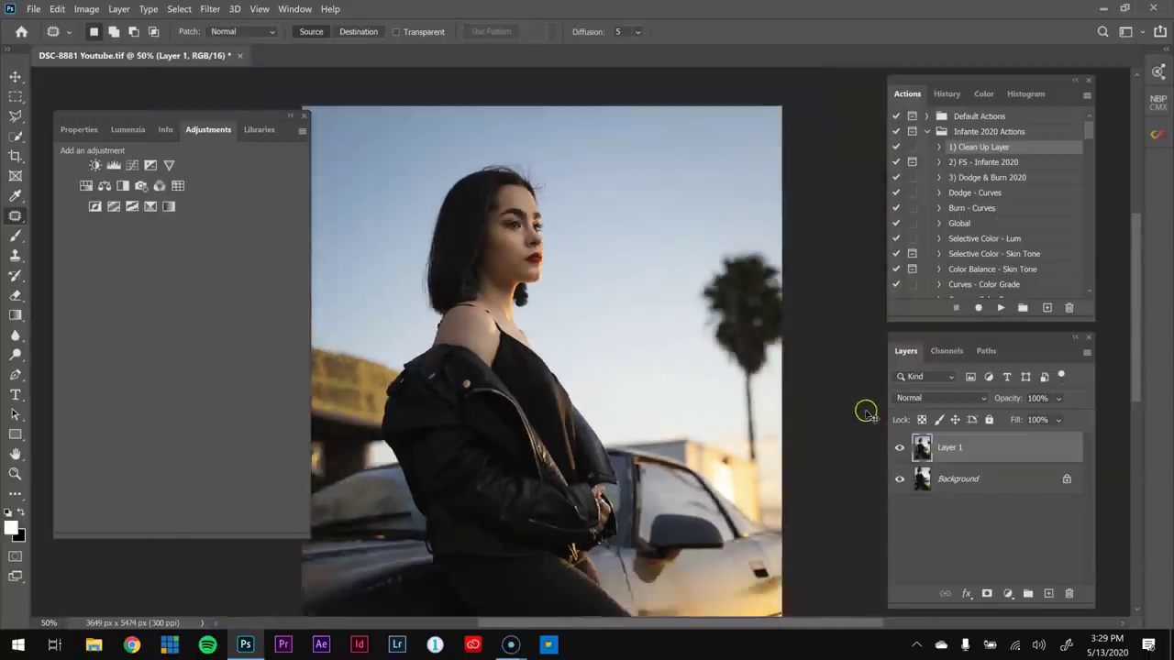
left_click_drag(508, 324, 638, 336)
key("z")
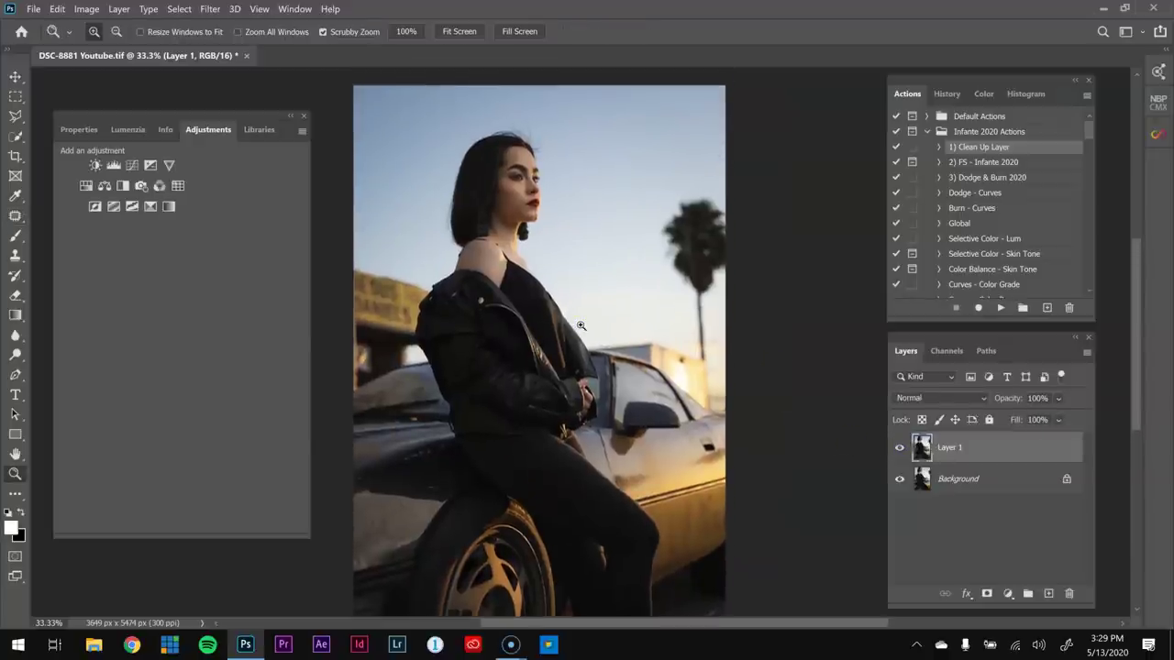
left_click(571, 328)
left_click(577, 326)
left_click(541, 312)
left_click(512, 301)
left_click(512, 299)
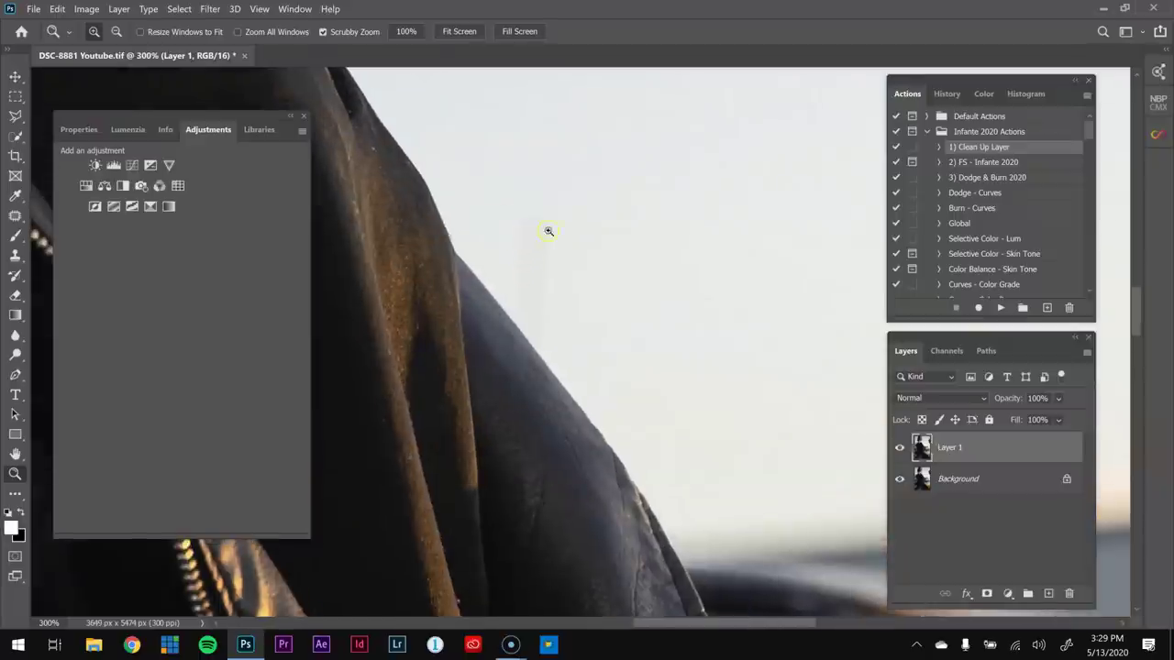
key("j")
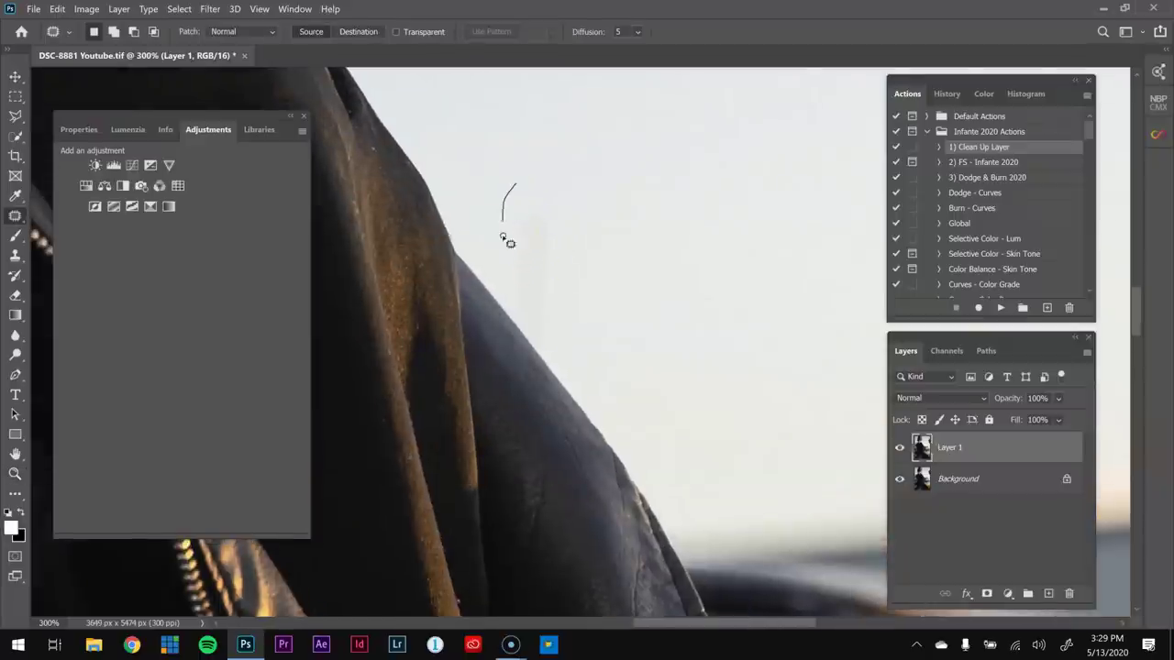
left_click_drag(548, 196, 517, 184)
left_click_drag(548, 248, 657, 241)
key("ctrl+d")
- Examine the cleaned-up sky and the flyaway hairs around the top of the woman's head
left_click_drag(606, 165, 630, 345)
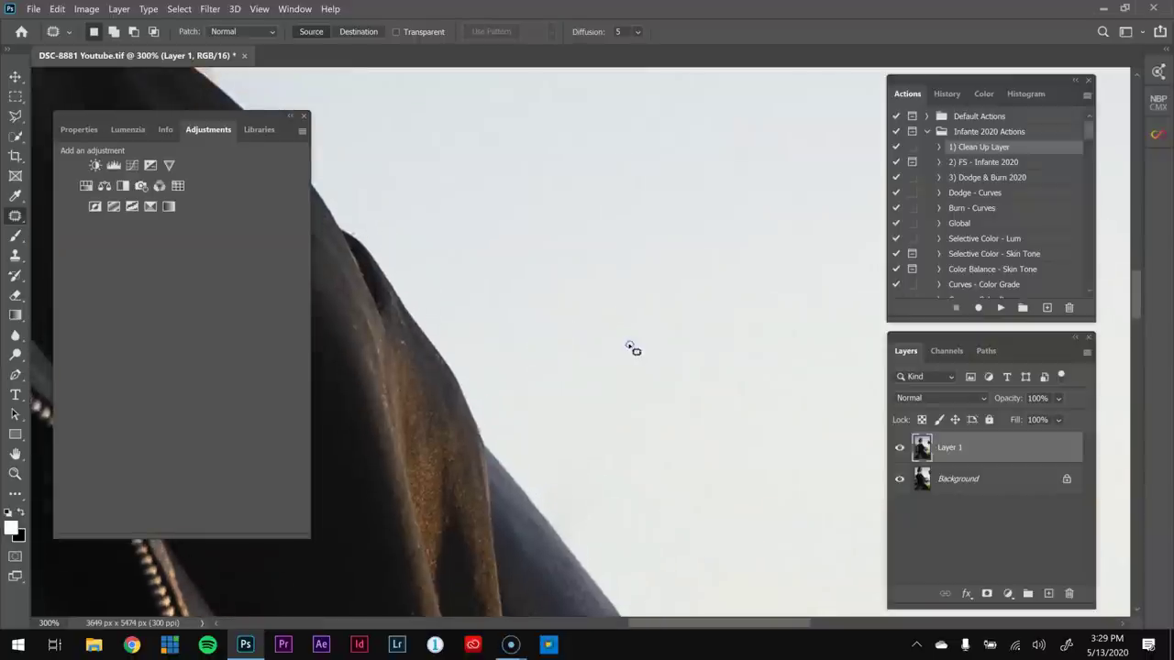
scroll(628, 342, "down", 6)
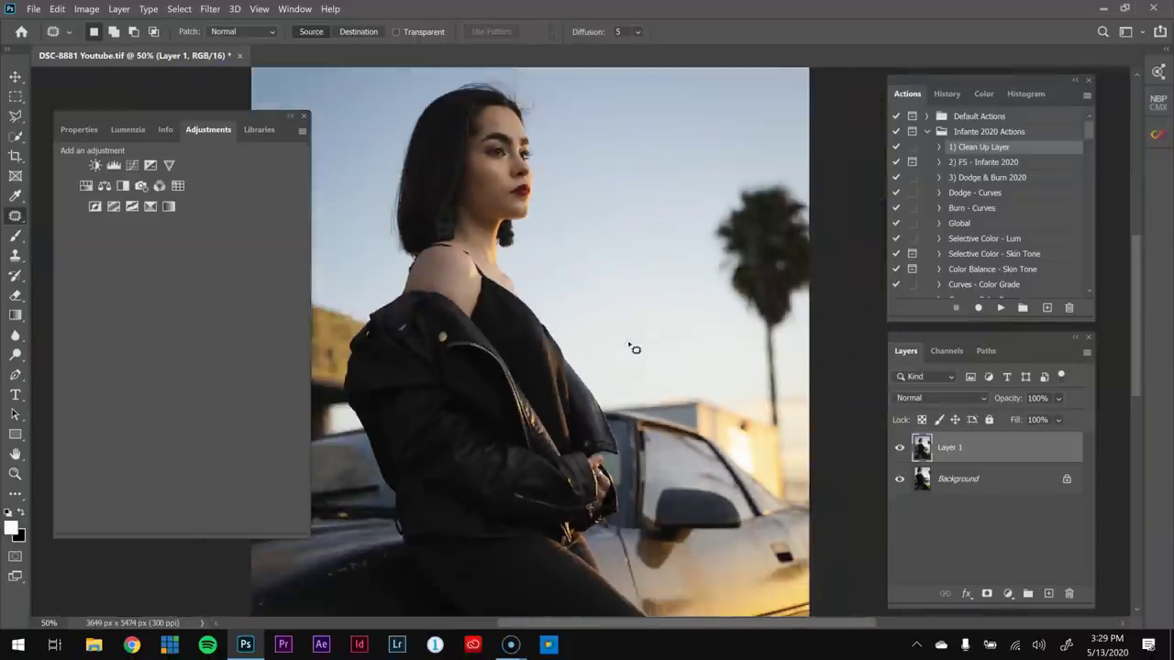
scroll(566, 250, "down", 1)
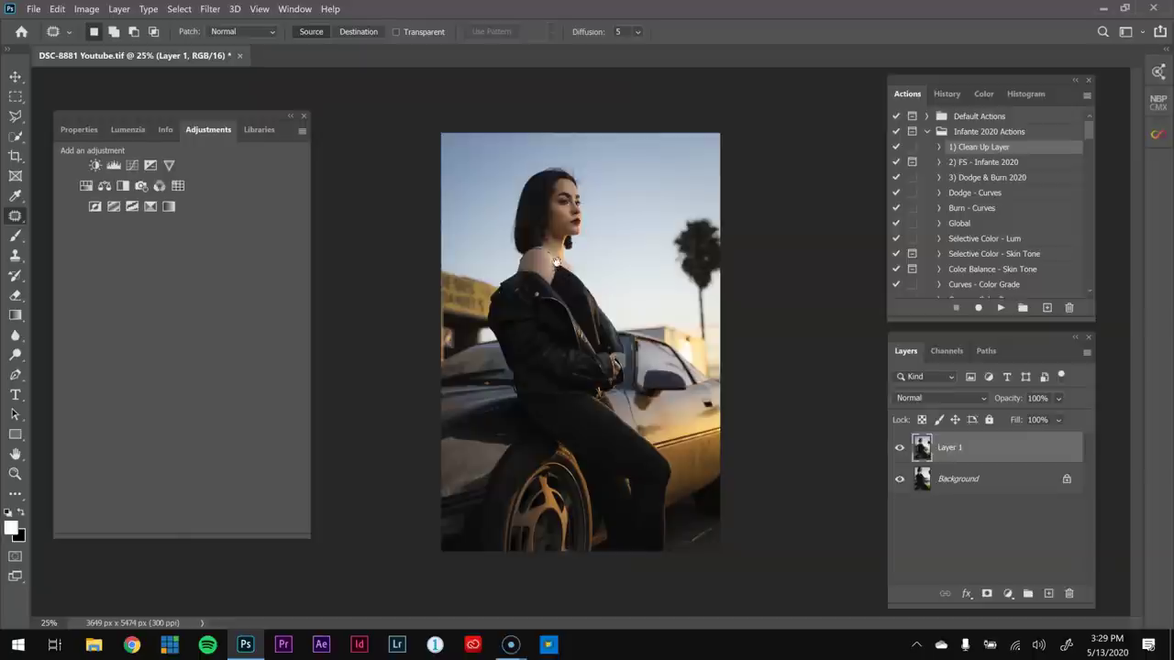
key("z")
left_click(566, 156)
left_click(566, 155)
left_click_drag(566, 153, 569, 198)
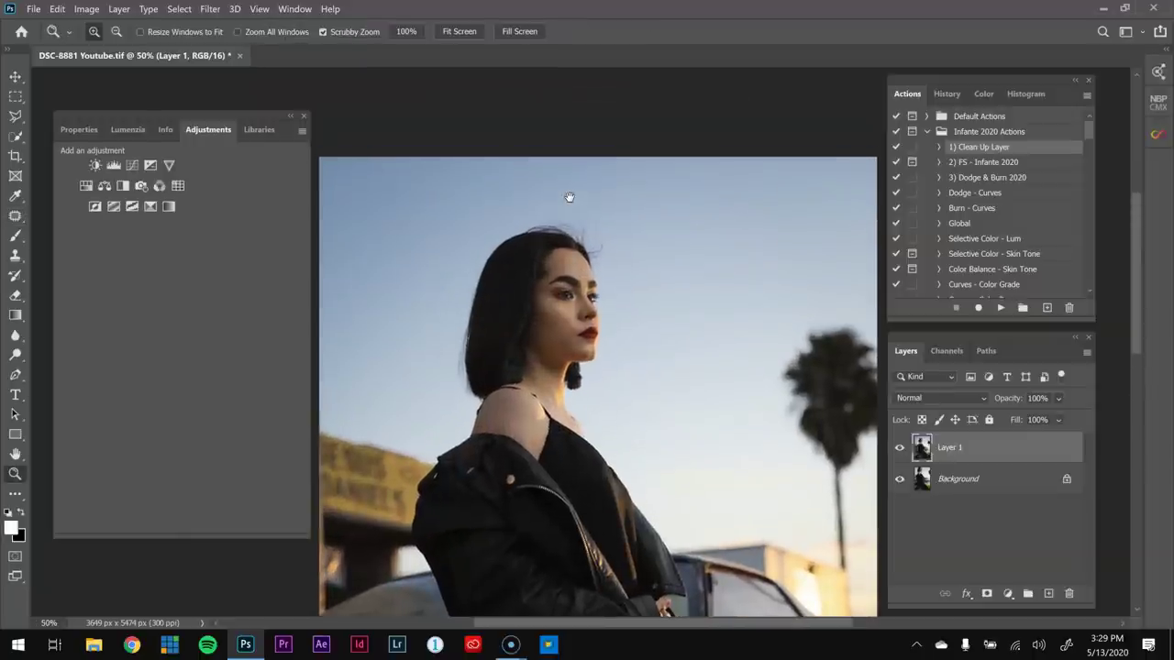
left_click(583, 224)
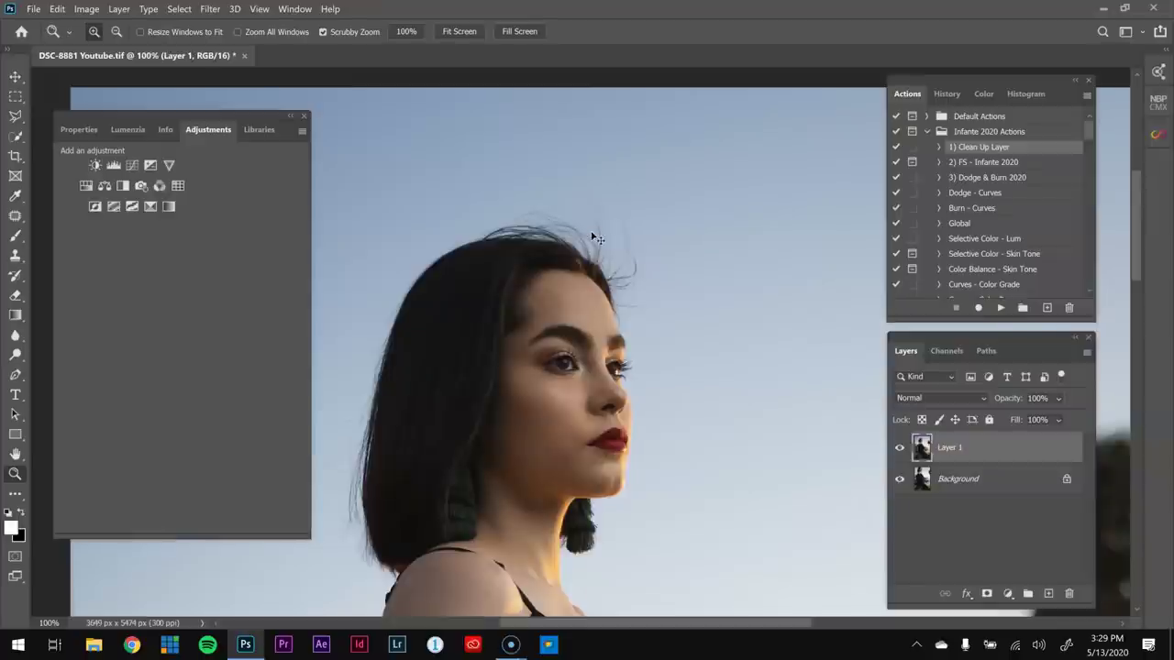
key("ctrl+minus")
key("ctrl+minus")
- Run the FS - Infante 2020 frequency separation action on the cleaned-up portrait
key("s")
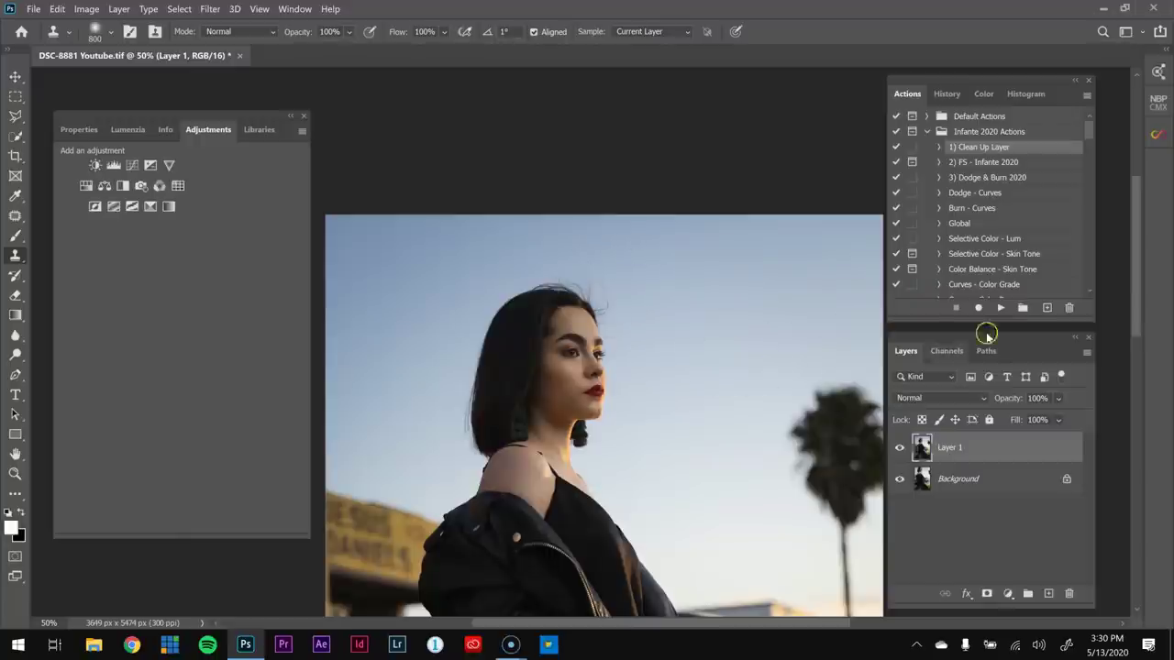
left_click(1012, 163)
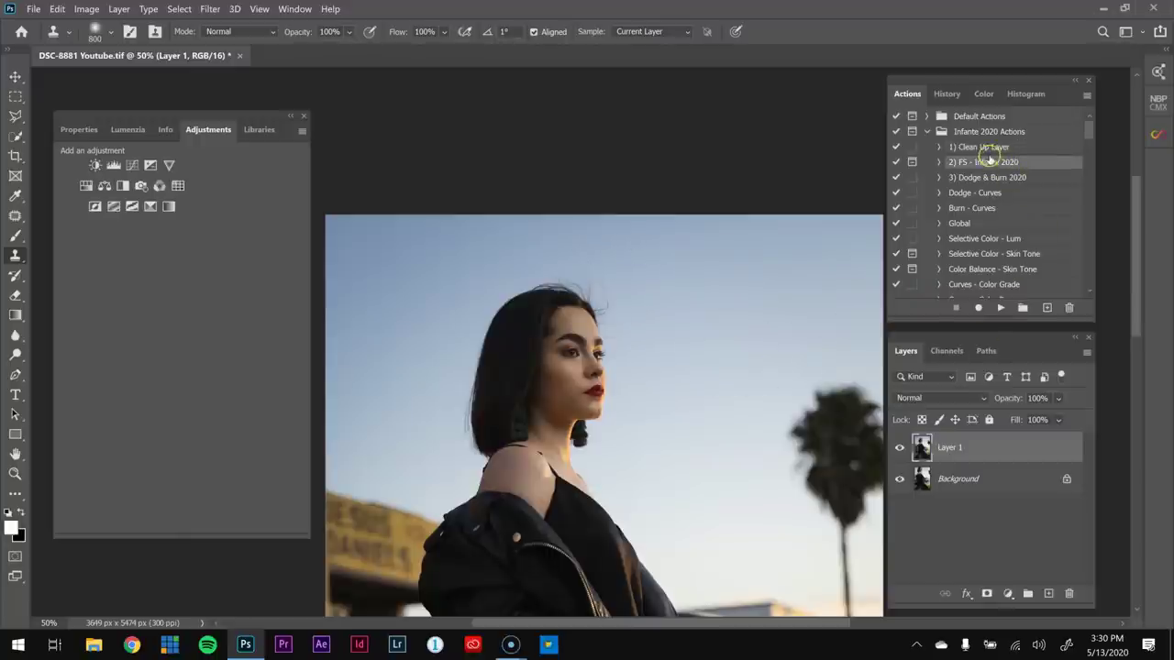
left_click(1000, 309)
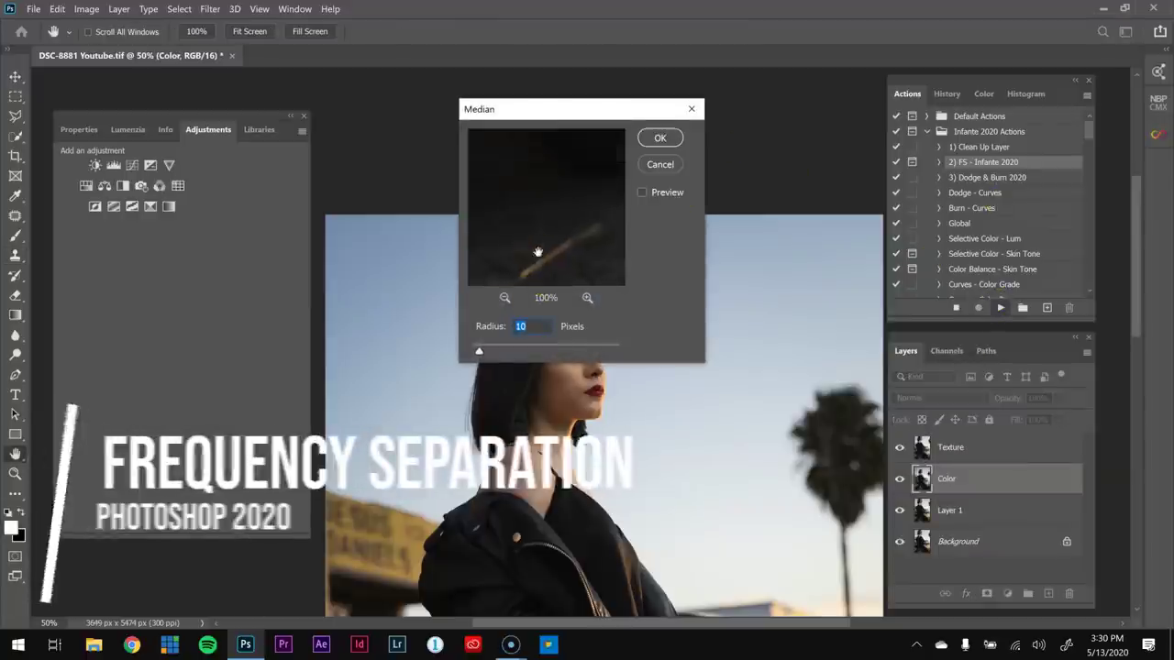
- Set the Median radius for the Color layer to 40 pixels, judging the blur on the flyaway hairs above the forehead
left_click(504, 298)
left_click(504, 297)
left_click_drag(534, 164, 603, 264)
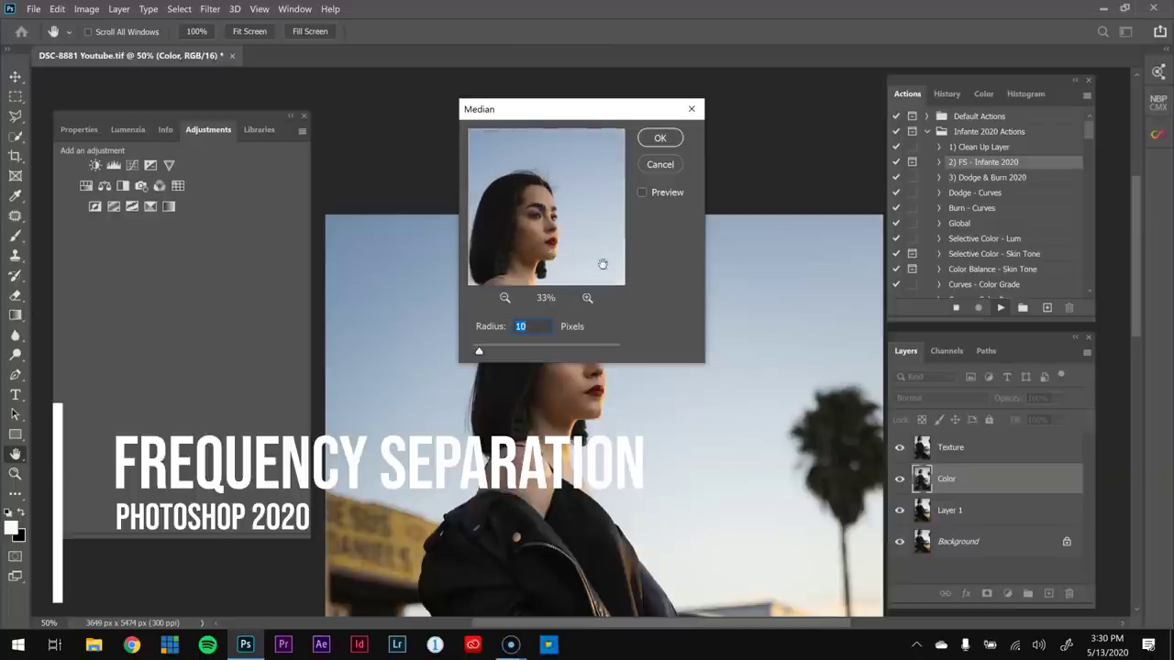
left_click(587, 298)
left_click(587, 298)
left_click_drag(560, 221, 566, 244)
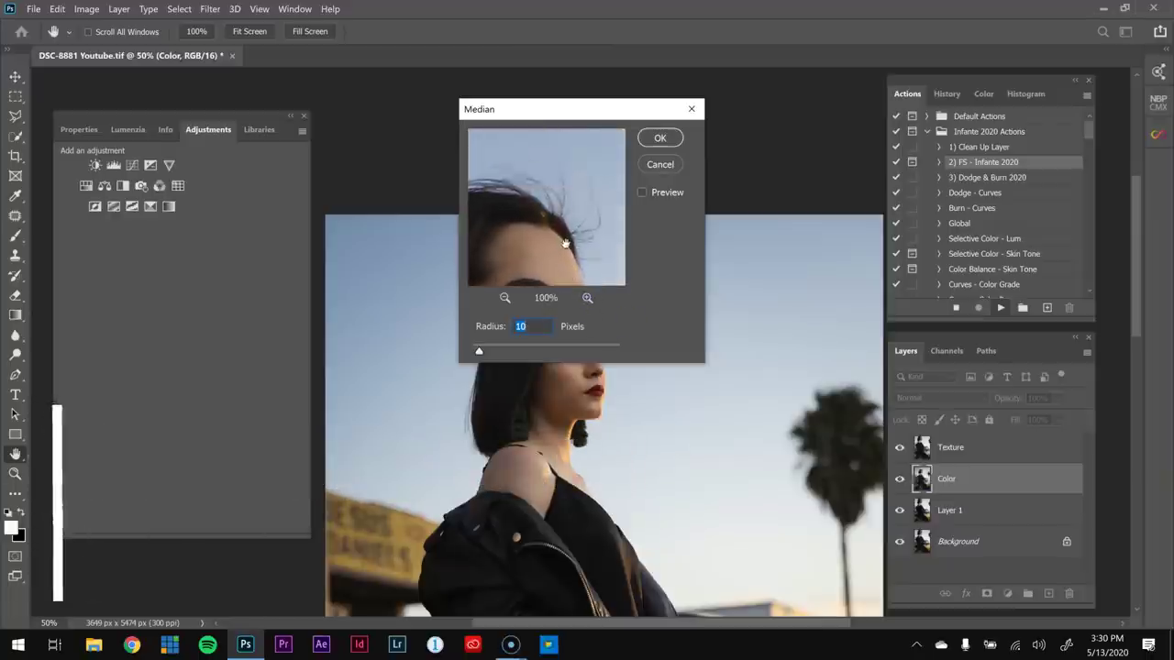
left_click_drag(575, 196, 535, 200)
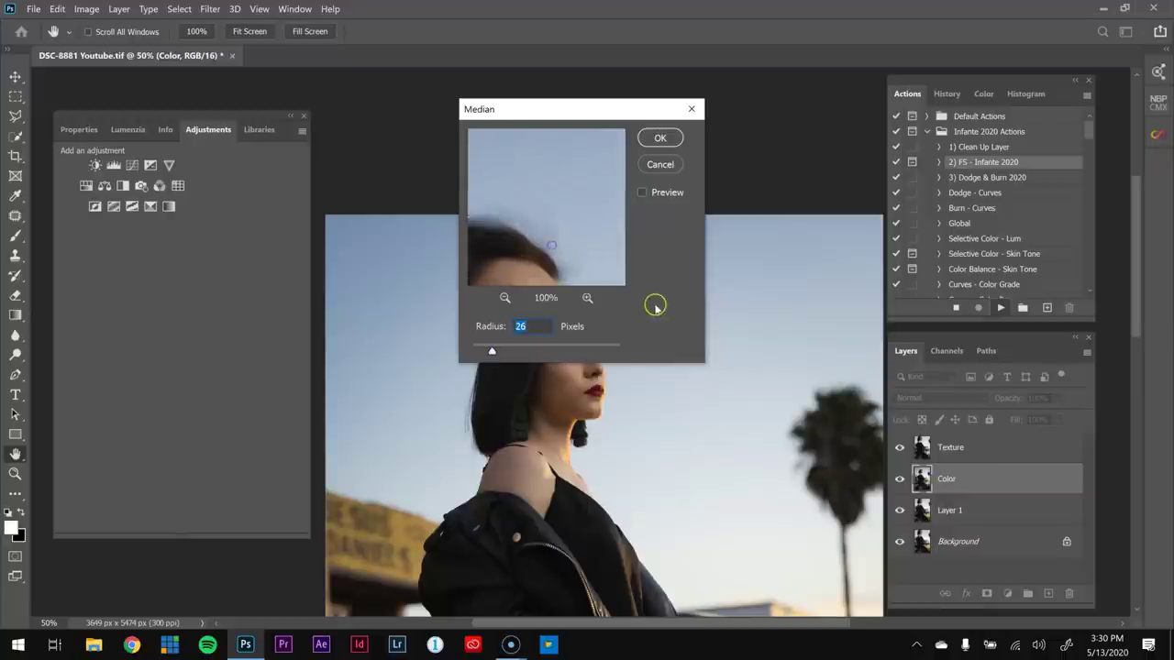
left_click_drag(550, 228, 543, 259)
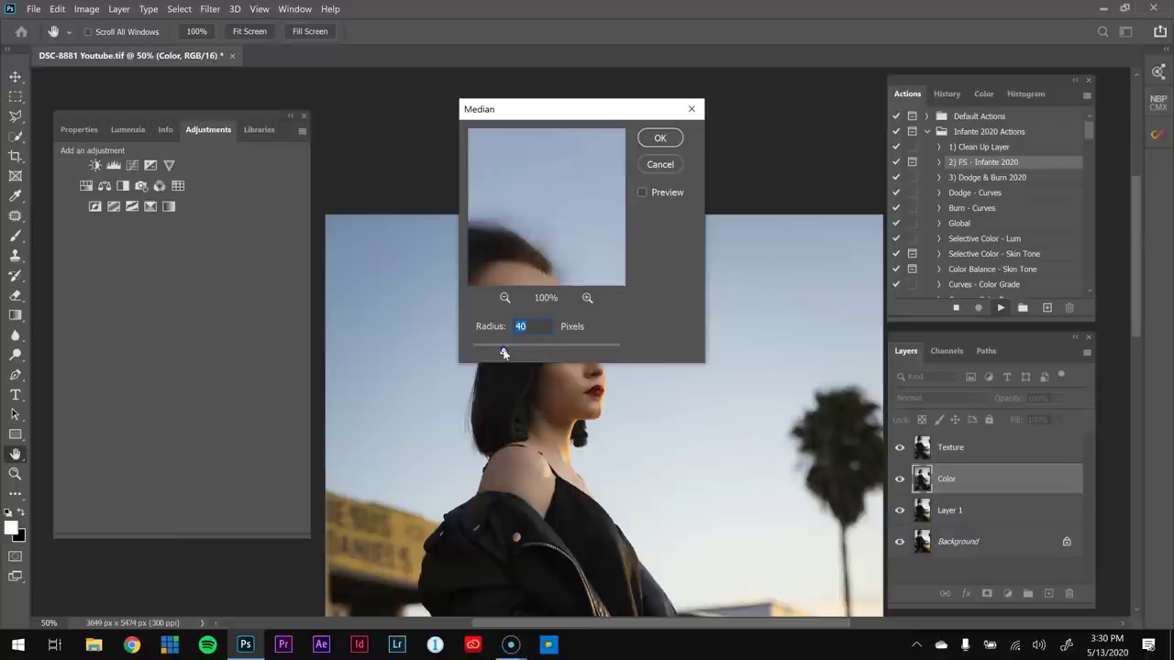
- Check the blurred hair edge around the top of the head in the preview and apply the Median filter
left_click_drag(537, 246, 564, 246)
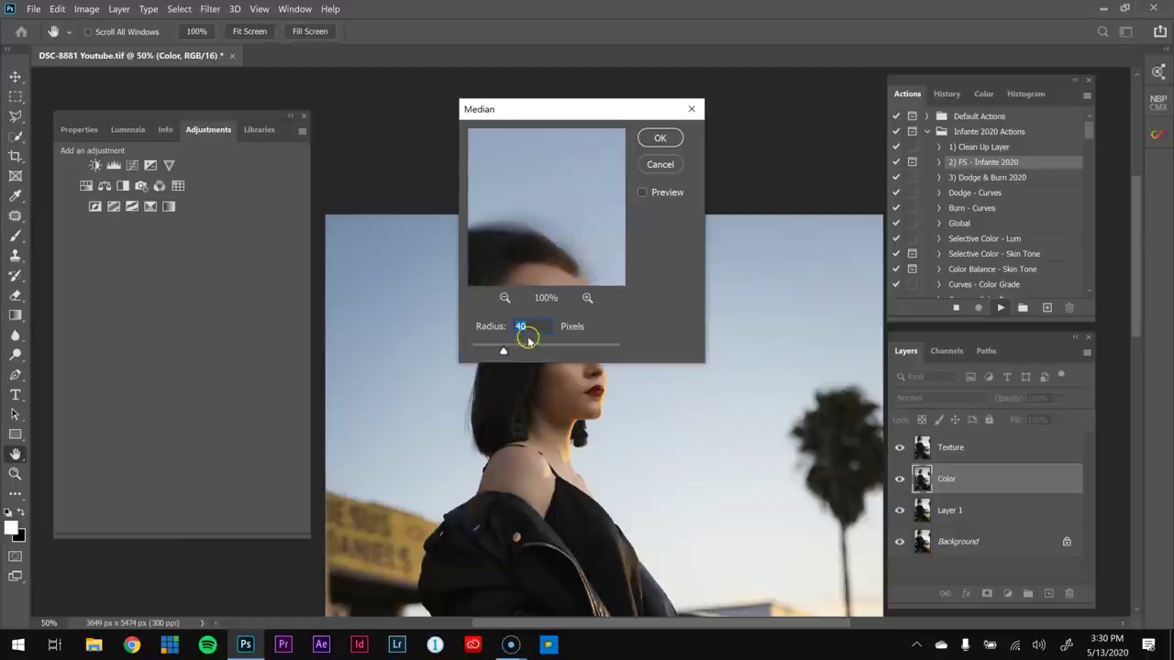
left_click_drag(582, 199, 555, 189)
left_click_drag(550, 233, 532, 255)
left_click_drag(539, 184, 545, 215)
mouse_move(547, 271)
left_mouse_down()
mouse_move(545, 212)
mouse_move(559, 273)
left_mouse_up()
left_click(560, 230)
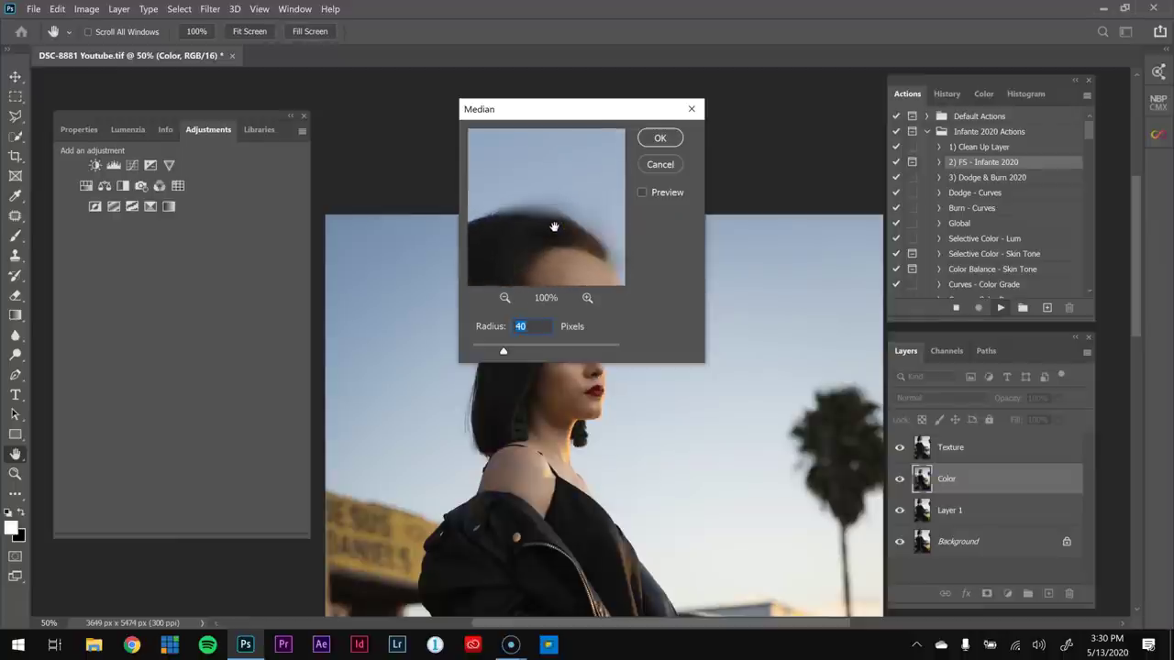
left_click_drag(554, 196, 577, 233)
left_click_drag(559, 273, 510, 210)
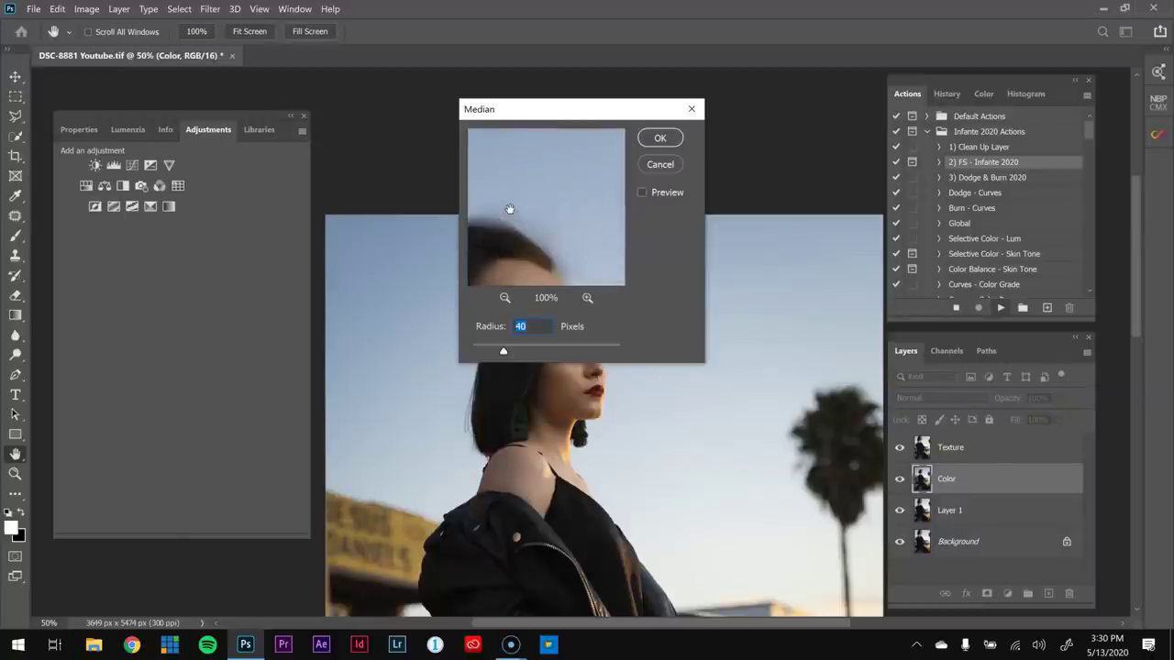
left_click(668, 138)
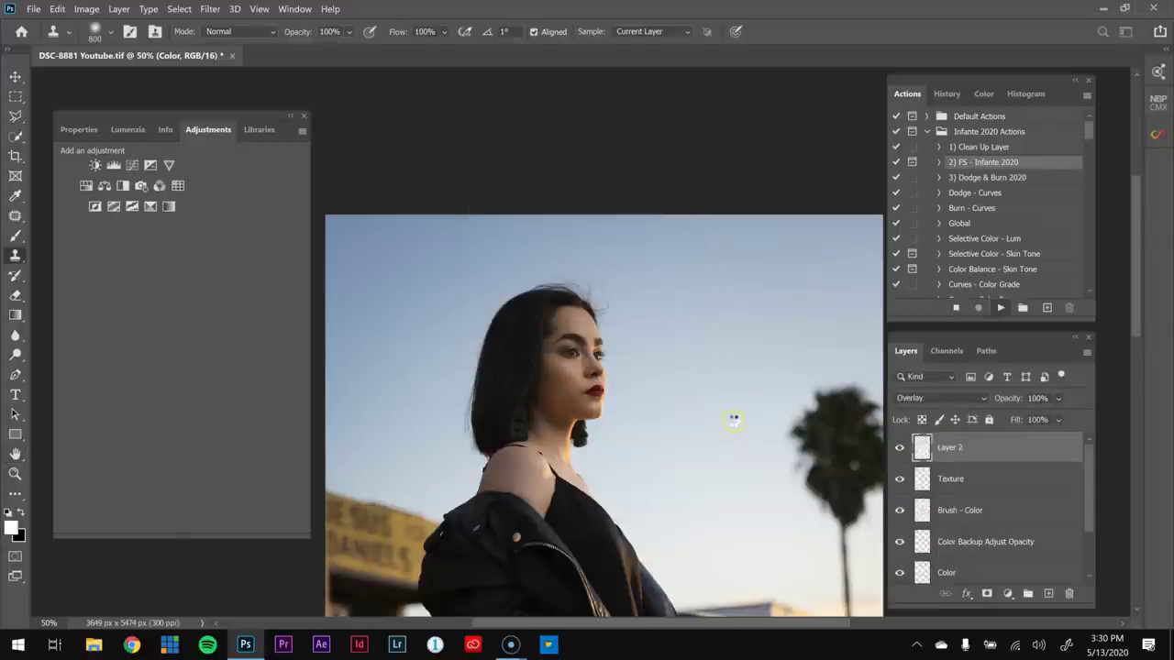
- Duplicate the Texture layer inside the FS - 2020 group
left_click(918, 441)
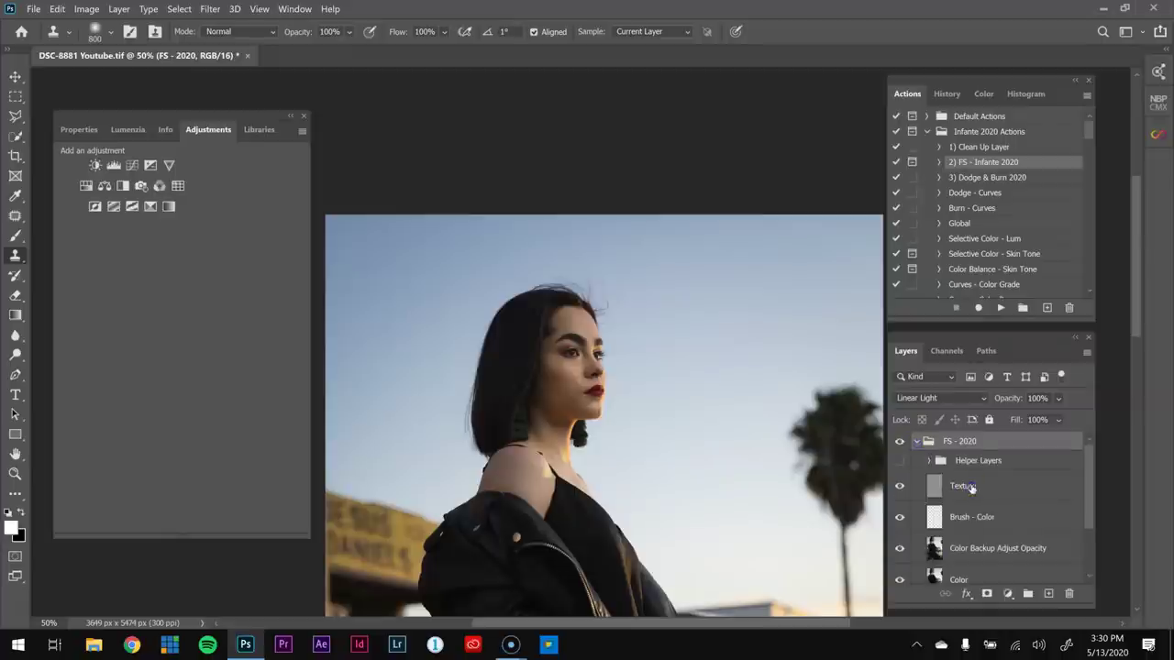
left_click(971, 488)
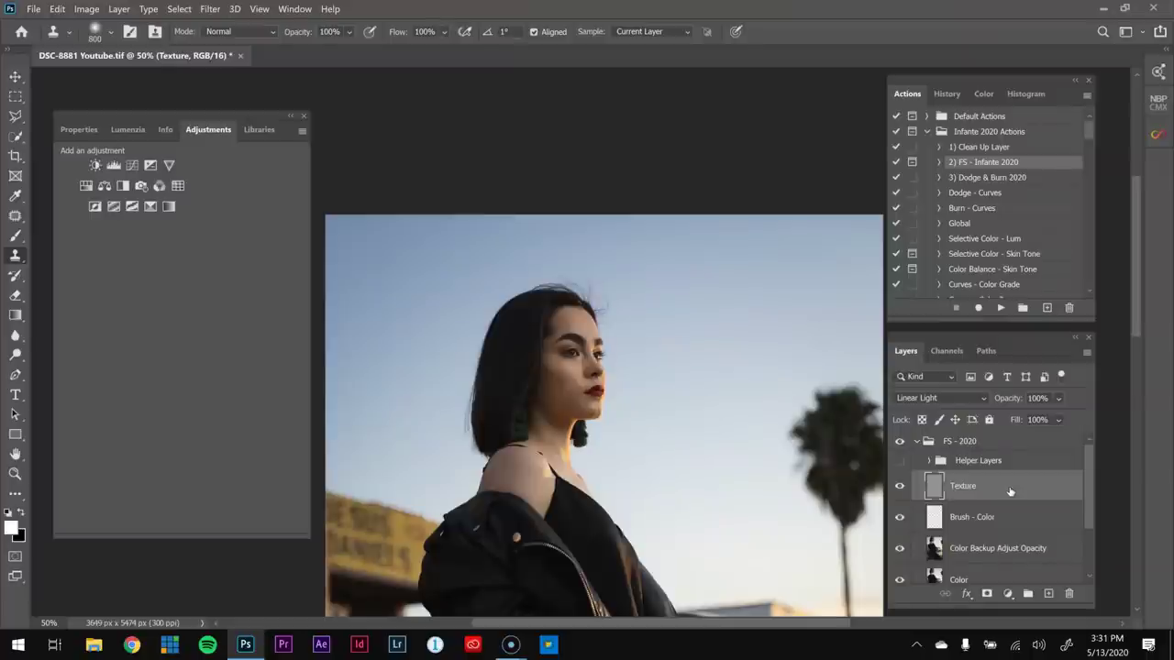
left_click_drag(1010, 492, 1048, 594)
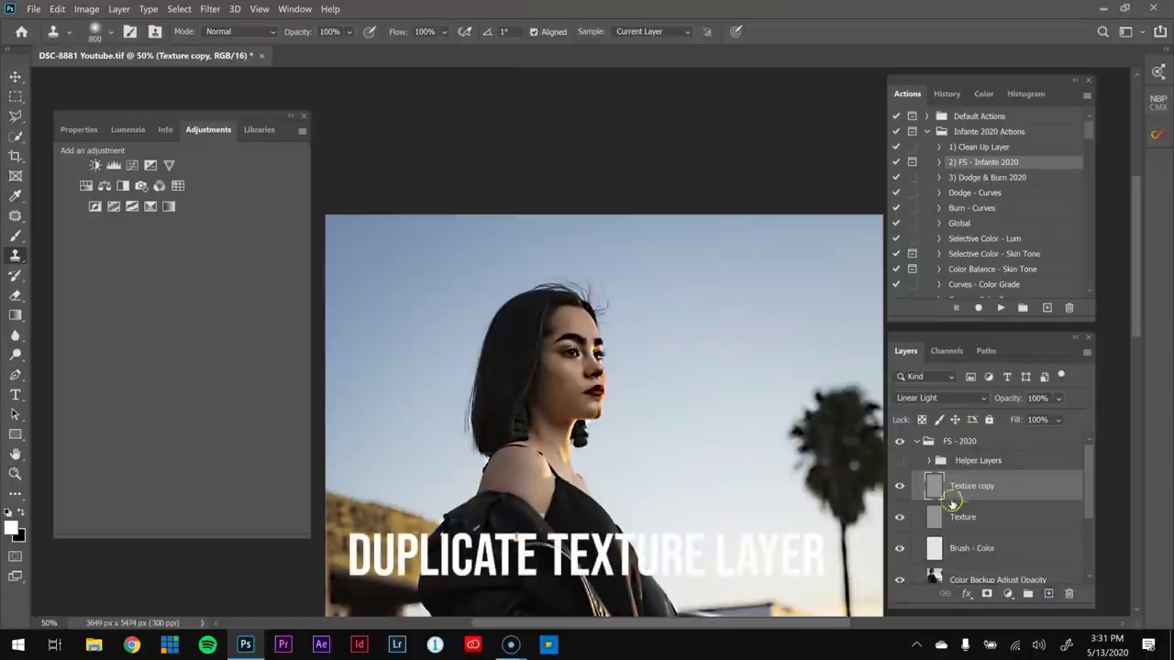
- Set the Texture copy layer's blend mode to Normal and clip it to the Texture layer
left_click(948, 399)
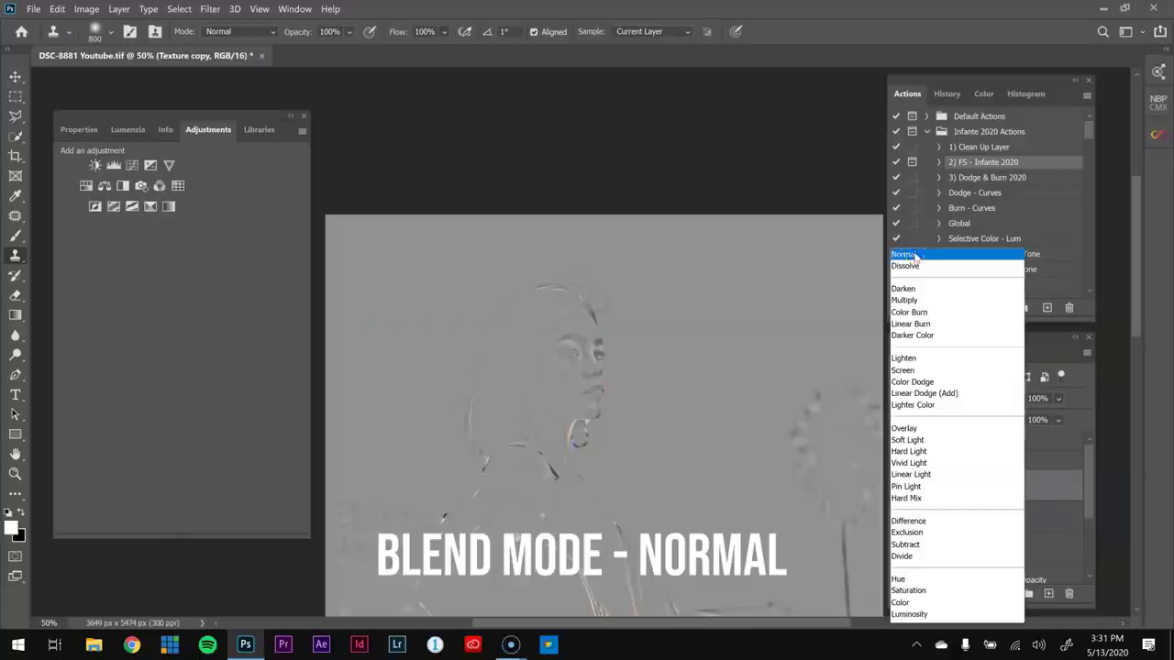
left_click(915, 256)
right_click(1035, 484)
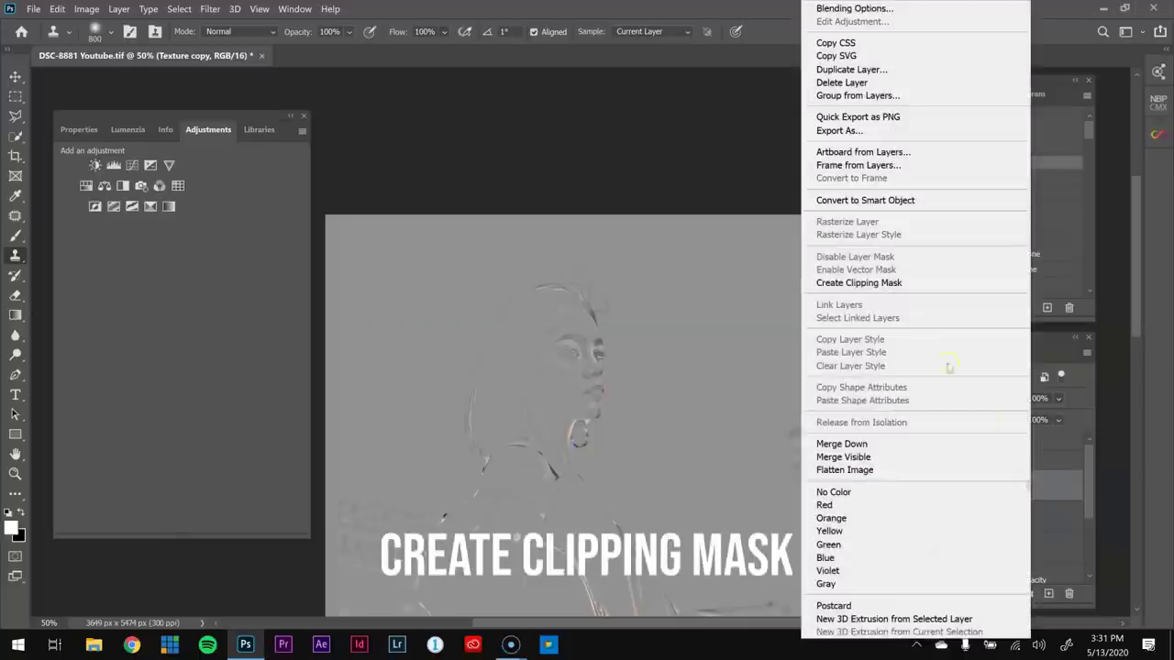
left_click(901, 284)
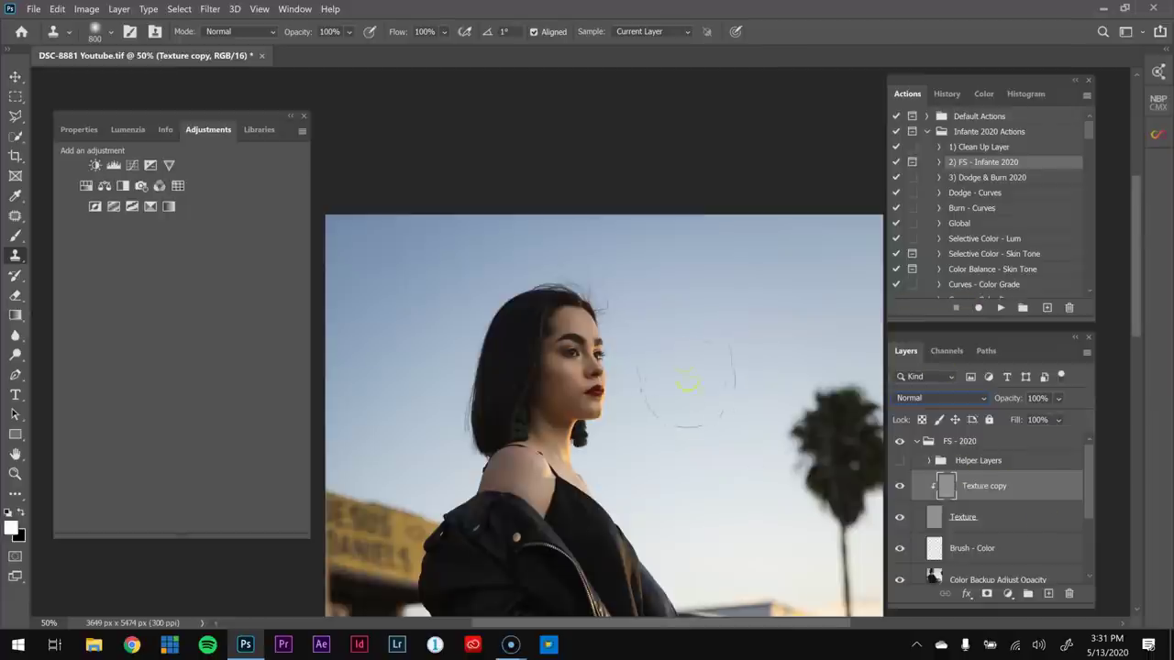
- Set up the Clone Stamp with a 150-pixel brush at 200% zoom on the flyaway hairs above the forehead
left_click(15, 474)
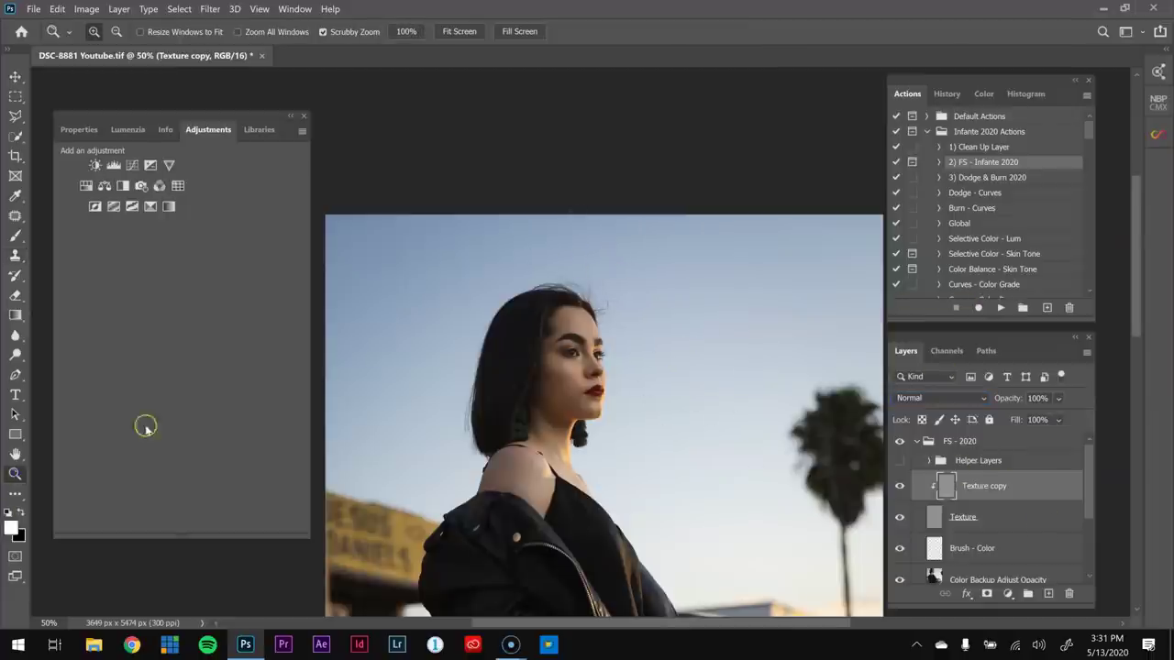
left_click(581, 292)
left_click(582, 292)
left_click(650, 275)
left_click_drag(649, 275, 737, 280)
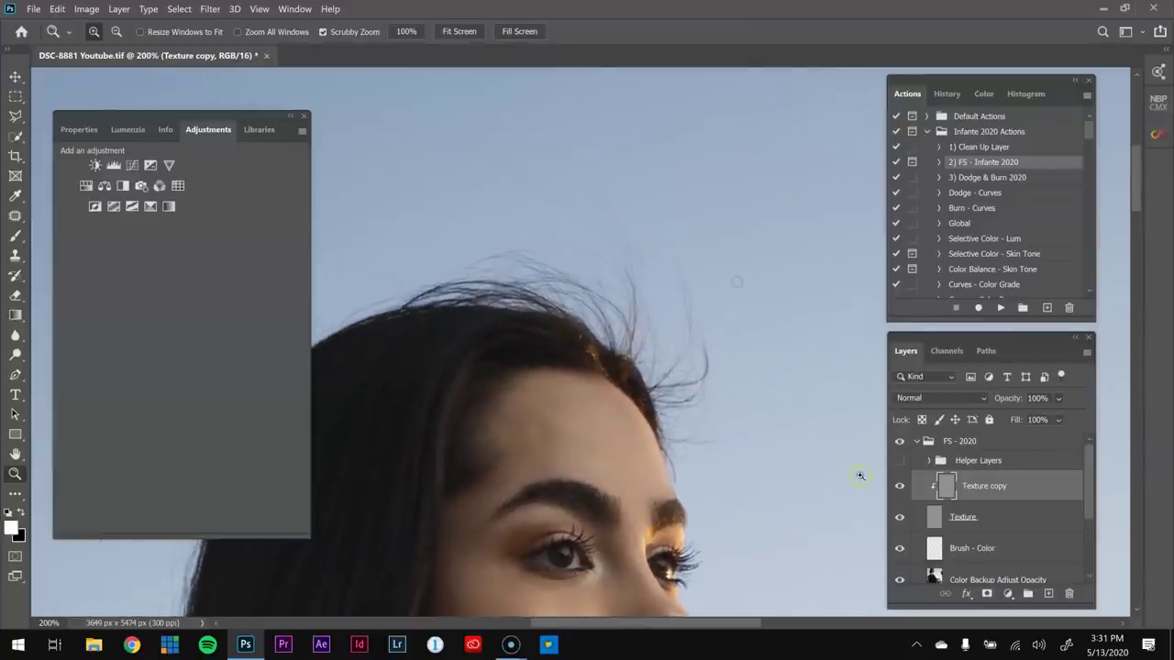
key("s")
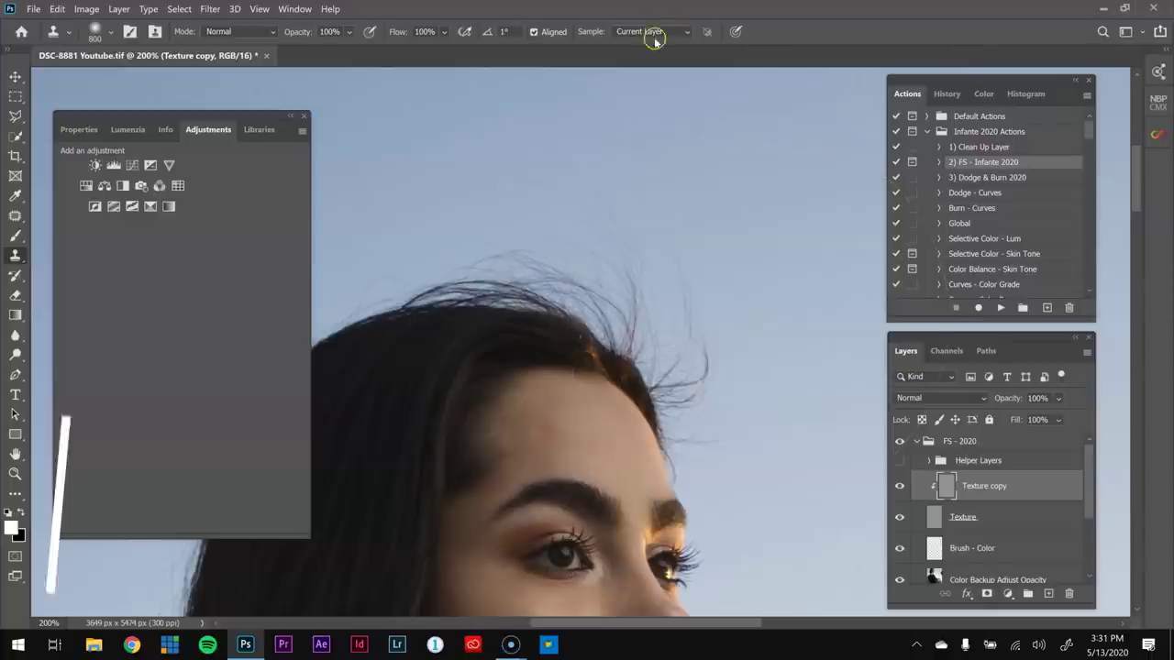
key("bracketleft")
key("bracketleft")
key("bracketleft")
key("bracketleft")
key("bracketleft")
key("bracketleft")
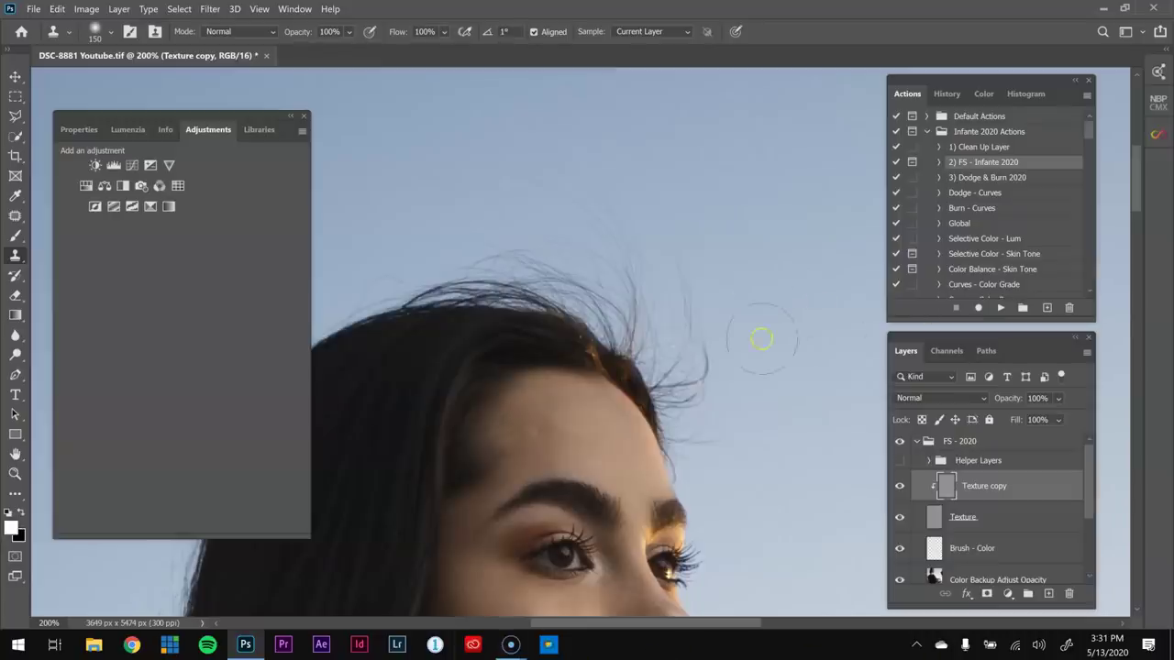
- Clone clean sky texture over the long flyaway hairs in front of and above the forehead
left_click(784, 298)
mouse_move(718, 374)
left_mouse_down()
mouse_move(696, 319)
mouse_move(641, 251)
left_mouse_up()
left_click_drag(527, 173, 613, 231)
left_click(838, 435, "alt")
mouse_move(725, 414)
left_mouse_down()
mouse_move(707, 405)
mouse_move(685, 361)
left_mouse_up()
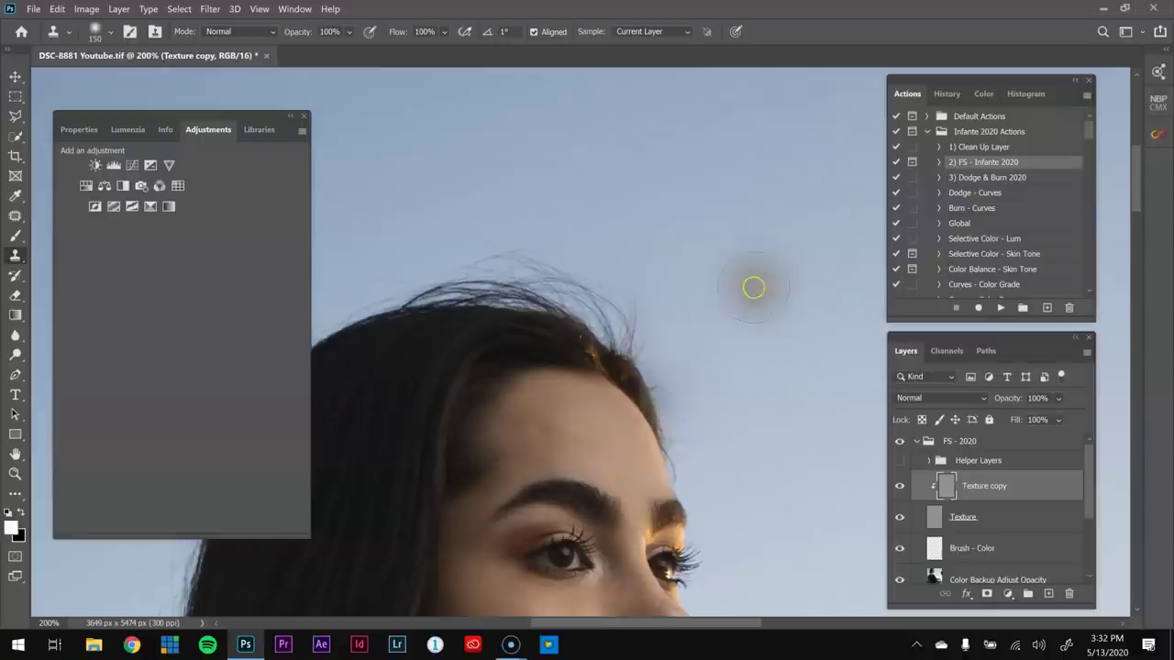
mouse_move(725, 213)
left_mouse_down()
mouse_move(760, 264)
mouse_move(682, 254)
mouse_move(716, 249)
mouse_move(689, 262)
mouse_move(563, 253)
mouse_move(597, 225)
left_mouse_up()
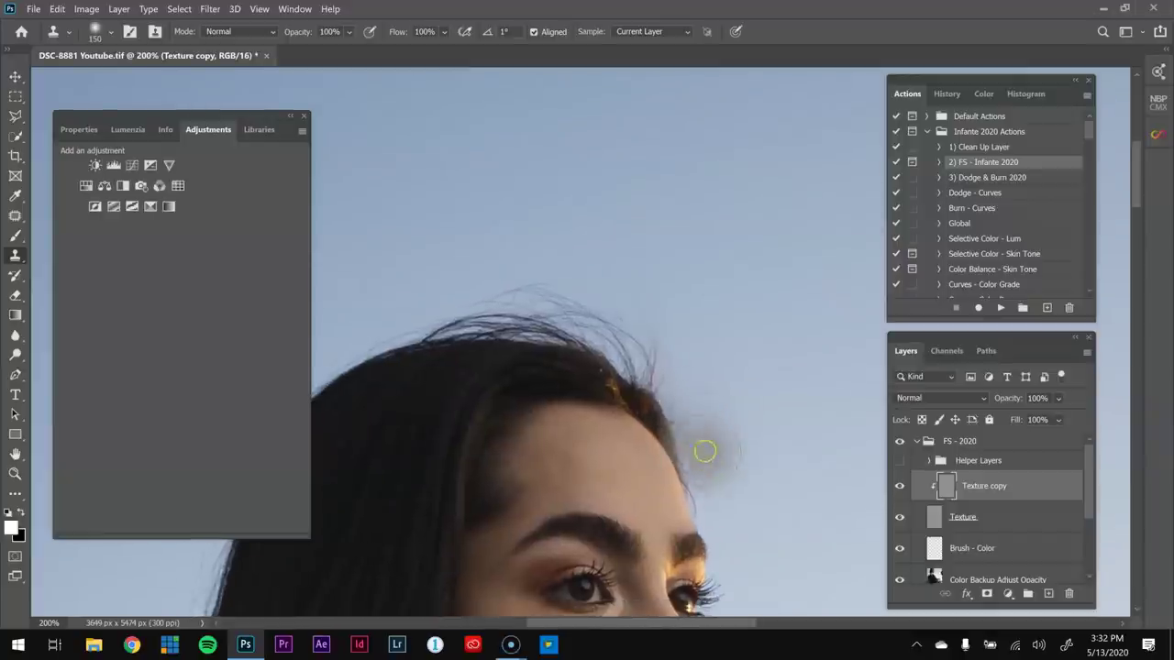
- Set the Clone Stamp brush to 125 pixels and clone clean sky texture over the wisps above the front hairline
key("bracketleft")
key("bracketleft")
key("bracketleft")
key("bracketleft")
key("bracketleft")
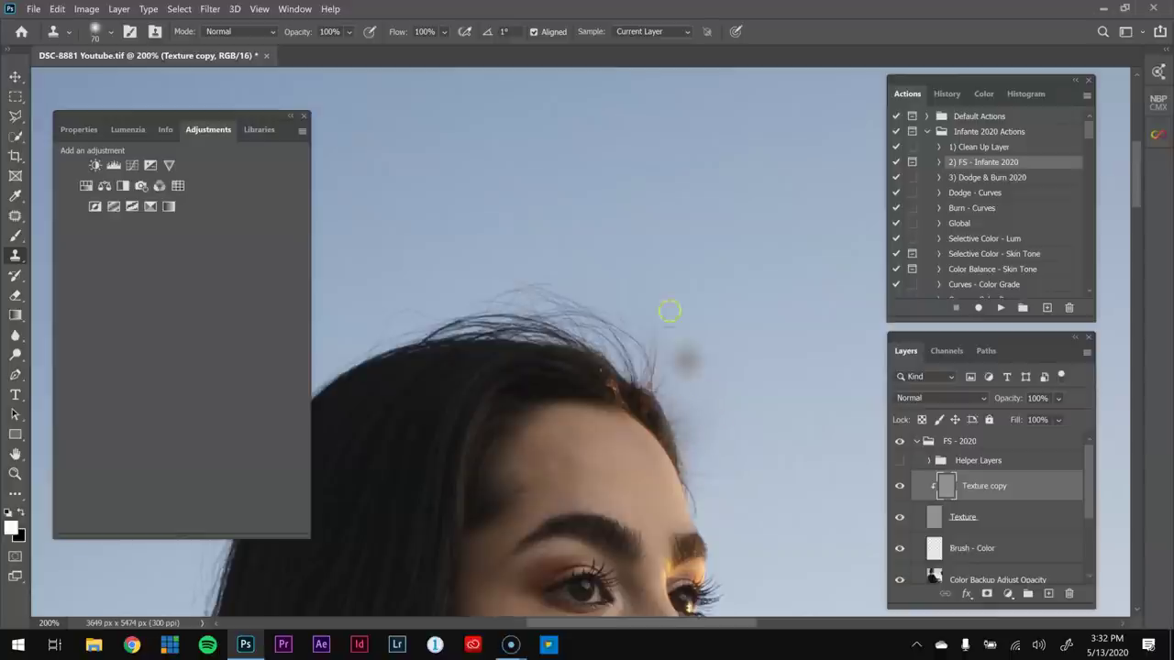
key("bracketright")
key("bracketright")
key("bracketright")
key("bracketright")
key("bracketright")
key("bracketleft")
left_click(720, 280)
mouse_move(663, 362)
left_mouse_down()
mouse_move(581, 283)
mouse_move(535, 283)
mouse_move(561, 298)
mouse_move(559, 262)
mouse_move(648, 248)
left_mouse_up()
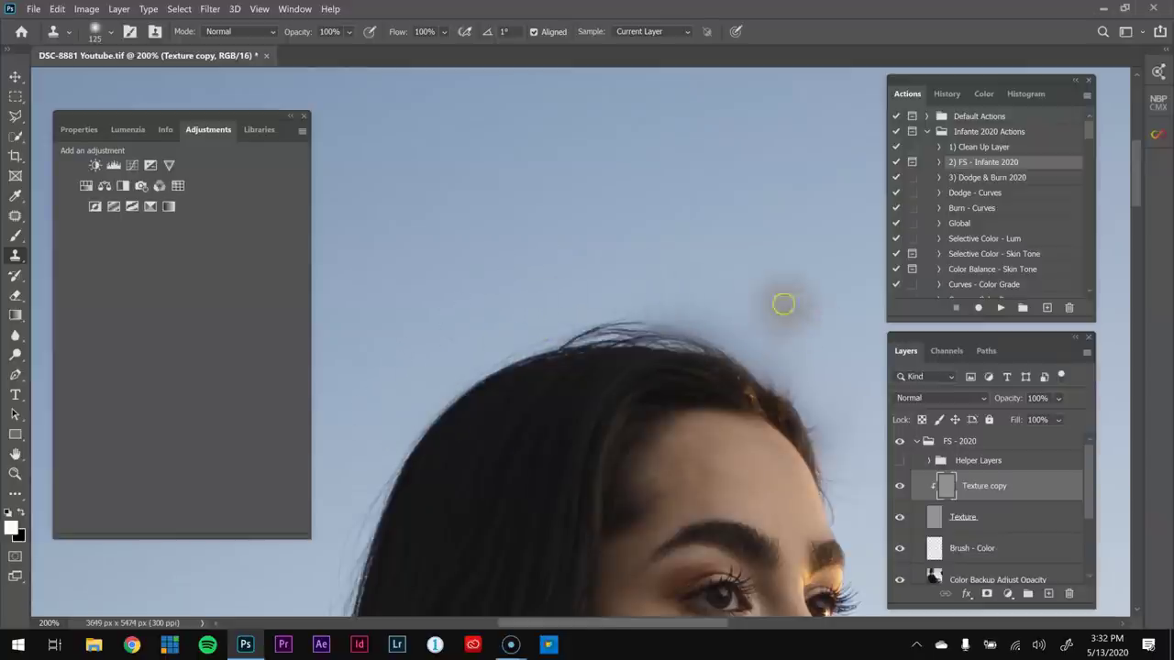
- Reduce the Clone Stamp brush to 70 pixels and clean the remaining wisps close to the front hairline
left_click_drag(785, 271, 577, 233)
key("bracketleft")
key("bracketleft")
key("bracketleft")
key("bracketleft")
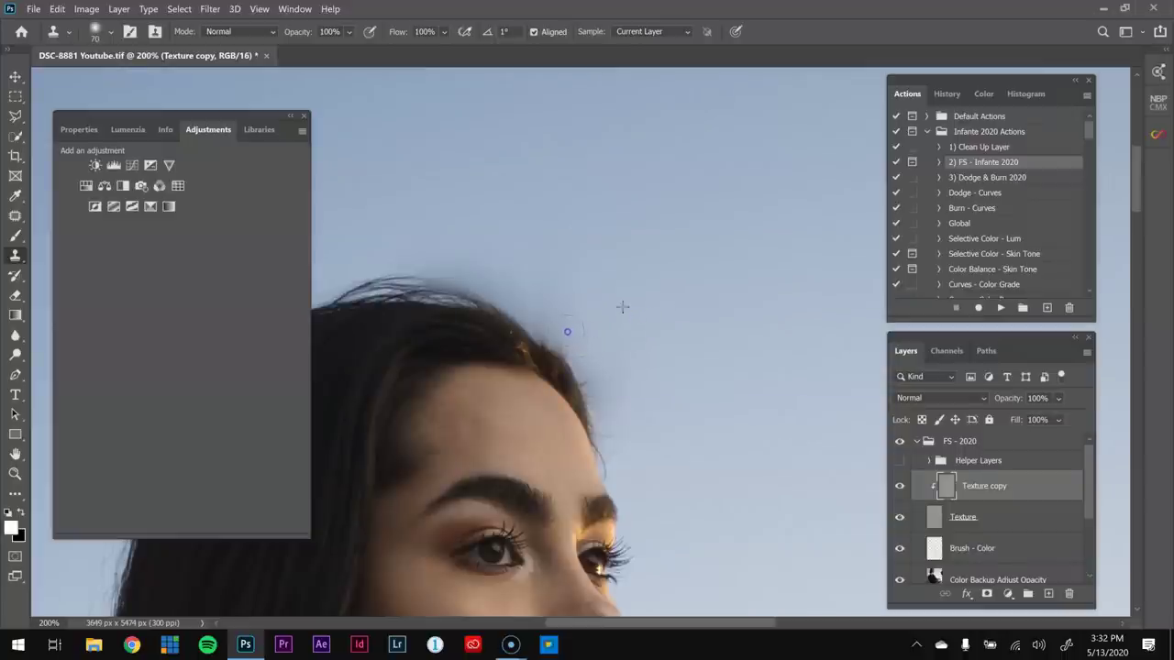
mouse_move(594, 381)
left_mouse_down()
mouse_move(617, 418)
mouse_move(616, 456)
mouse_move(581, 367)
mouse_move(493, 272)
mouse_move(565, 322)
mouse_move(596, 417)
mouse_move(500, 312)
mouse_move(461, 267)
left_mouse_up()
- Clone sky texture over the stray hairs along the upper and middle back edge of the woman's hair
left_click_drag(561, 312, 845, 307)
left_click_drag(524, 351, 604, 216)
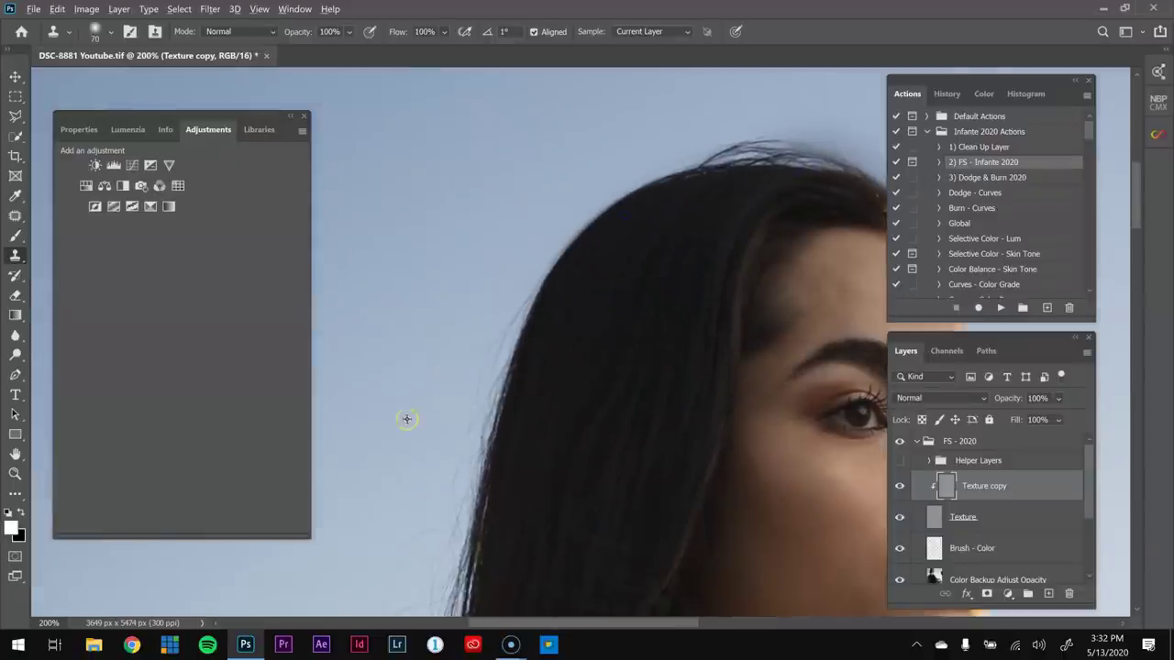
left_click_drag(484, 323, 483, 340)
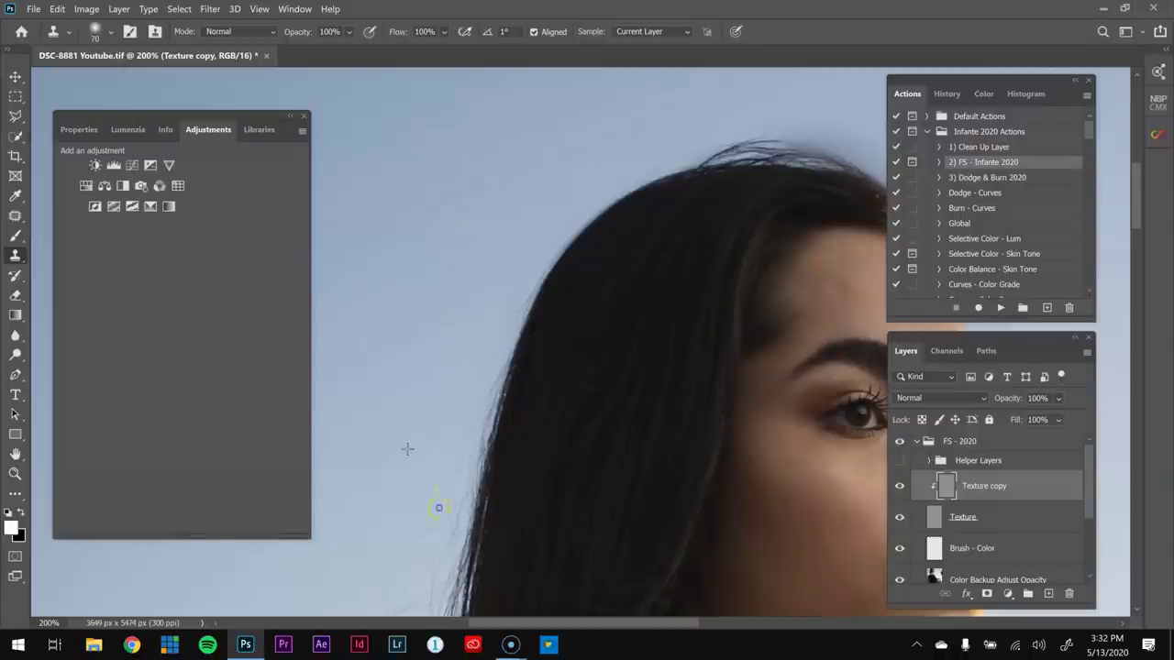
left_click_drag(437, 516, 532, 284)
left_click(420, 360)
mouse_move(493, 389)
left_mouse_down()
mouse_move(515, 334)
mouse_move(525, 369)
mouse_move(546, 316)
left_mouse_up()
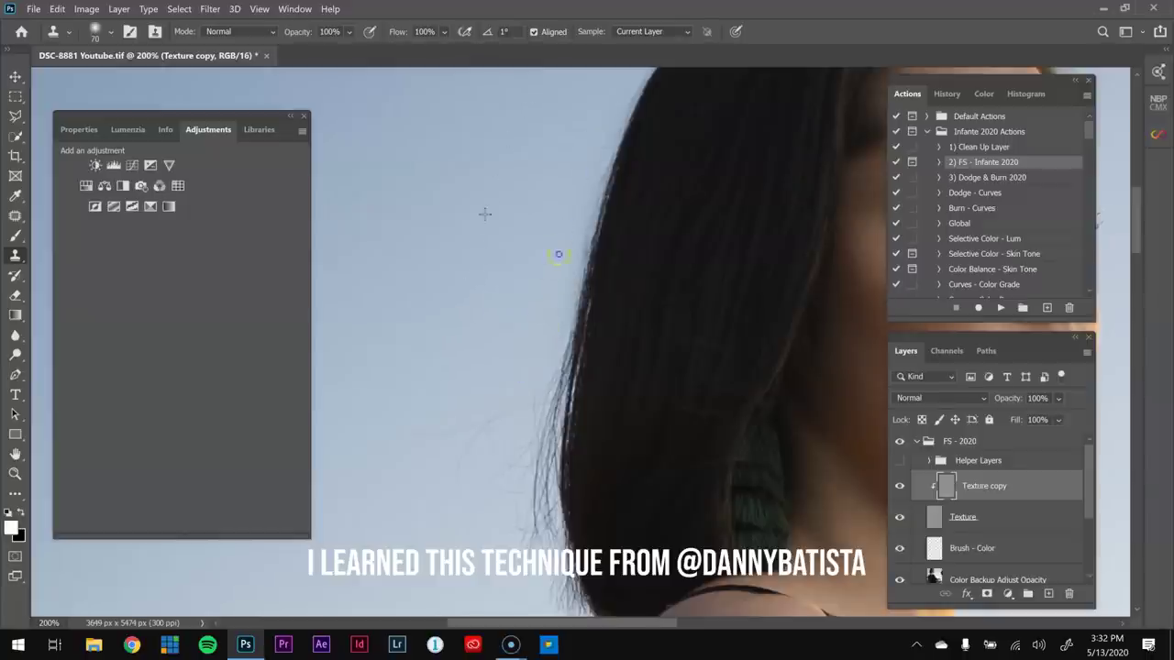
left_click_drag(562, 226, 553, 288)
- Remove the faint strands in the sky behind the lower hair, enlarging the Clone Stamp brush to 100 pixels
mouse_move(464, 419)
left_mouse_down()
mouse_move(496, 401)
mouse_move(498, 435)
mouse_move(474, 476)
mouse_move(426, 538)
left_mouse_up()
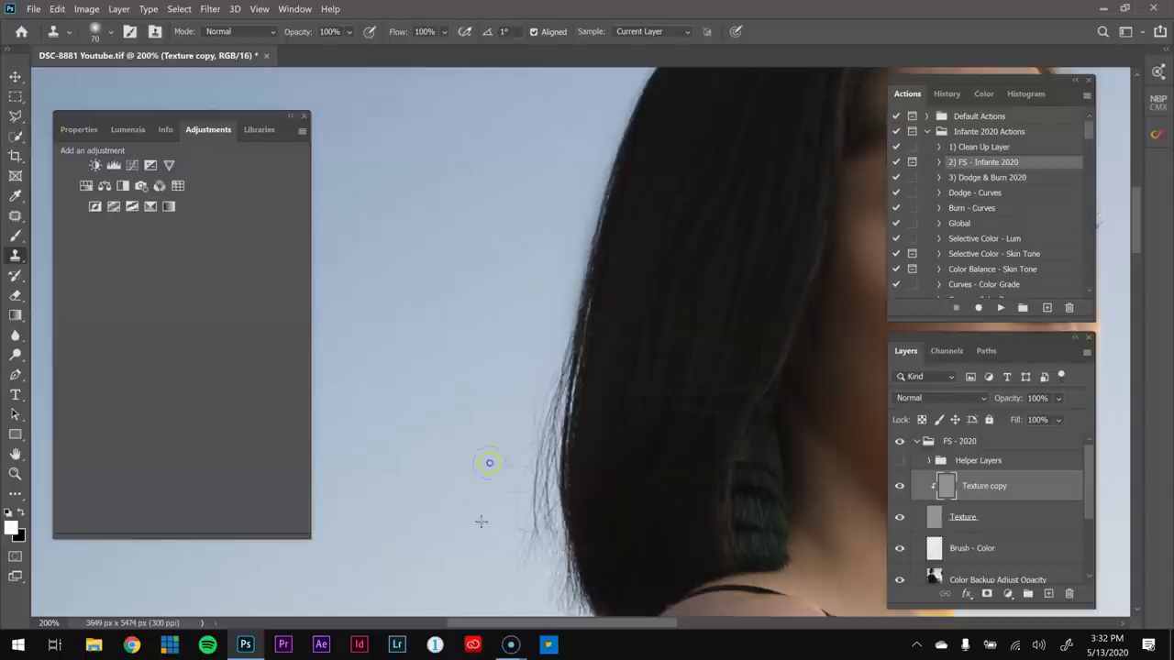
left_click(450, 321)
left_click(491, 416)
key("bracketright")
key("bracketright")
key("bracketright")
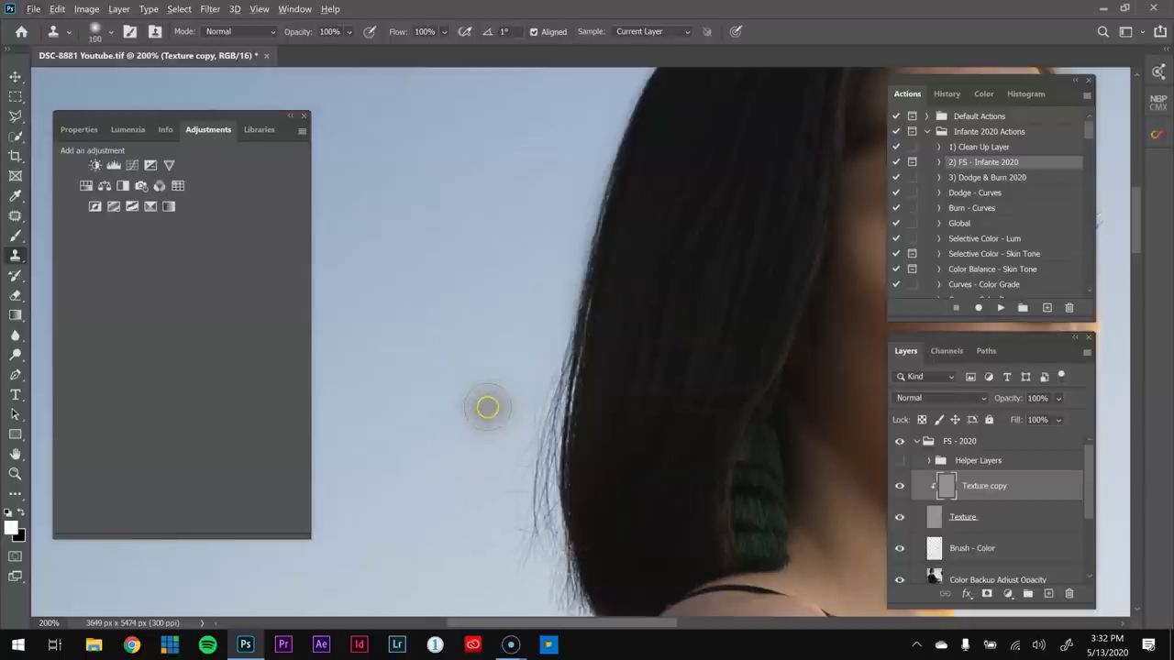
left_click_drag(500, 401, 505, 407)
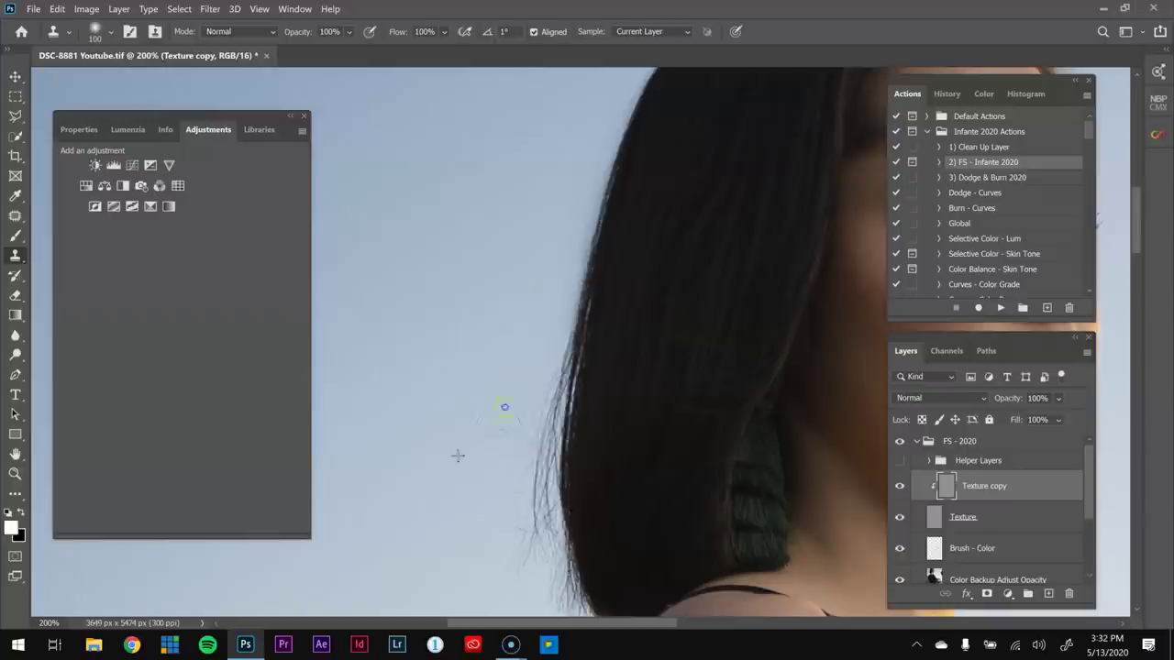
- Clone sky texture over the loose hair tips above the shoulder and check the back edge of the hair
left_click_drag(490, 538, 467, 398)
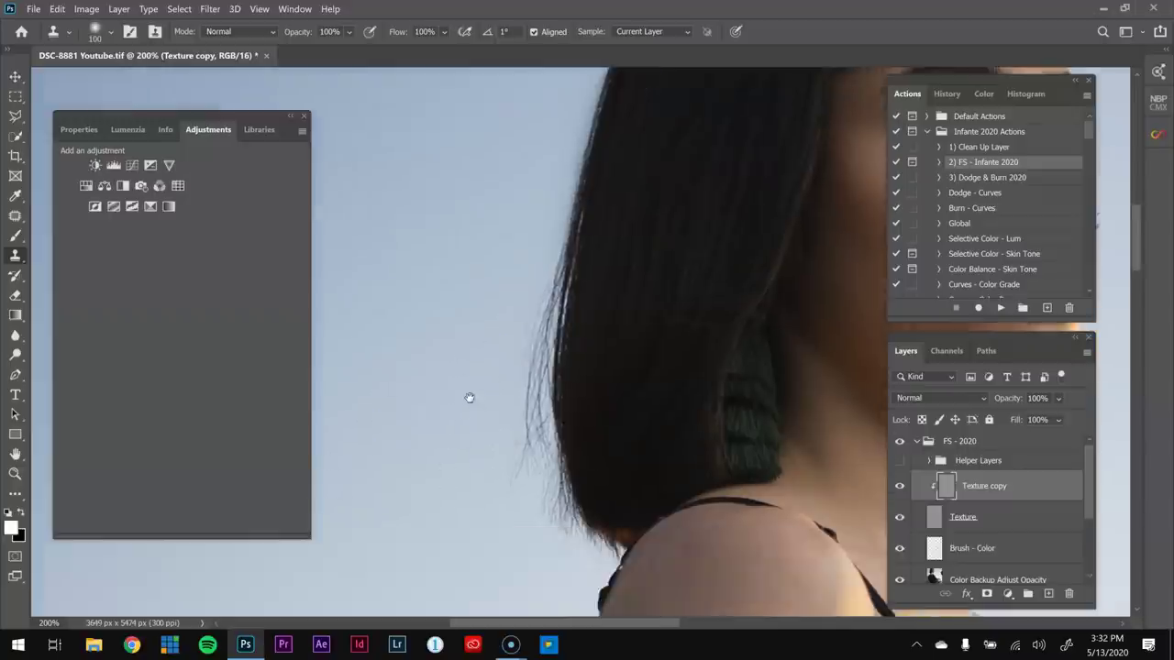
left_click_drag(511, 473, 463, 434)
left_click(462, 522, "alt")
left_click_drag(491, 479, 496, 486)
left_click_drag(487, 343, 453, 583)
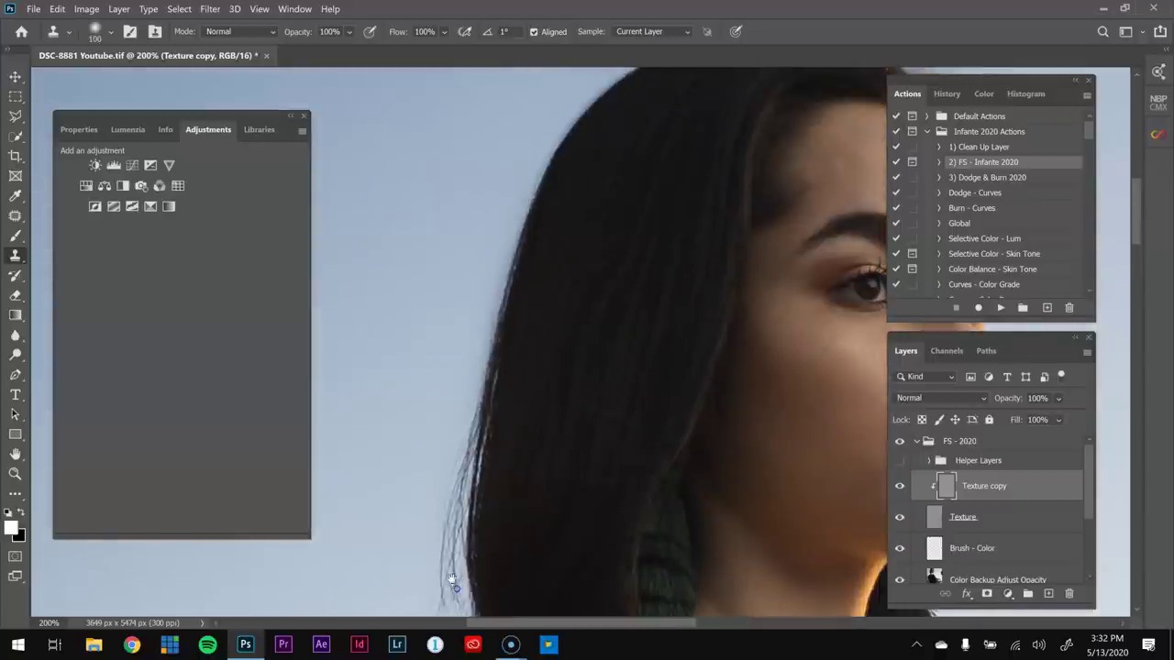
left_click_drag(497, 417, 486, 435)
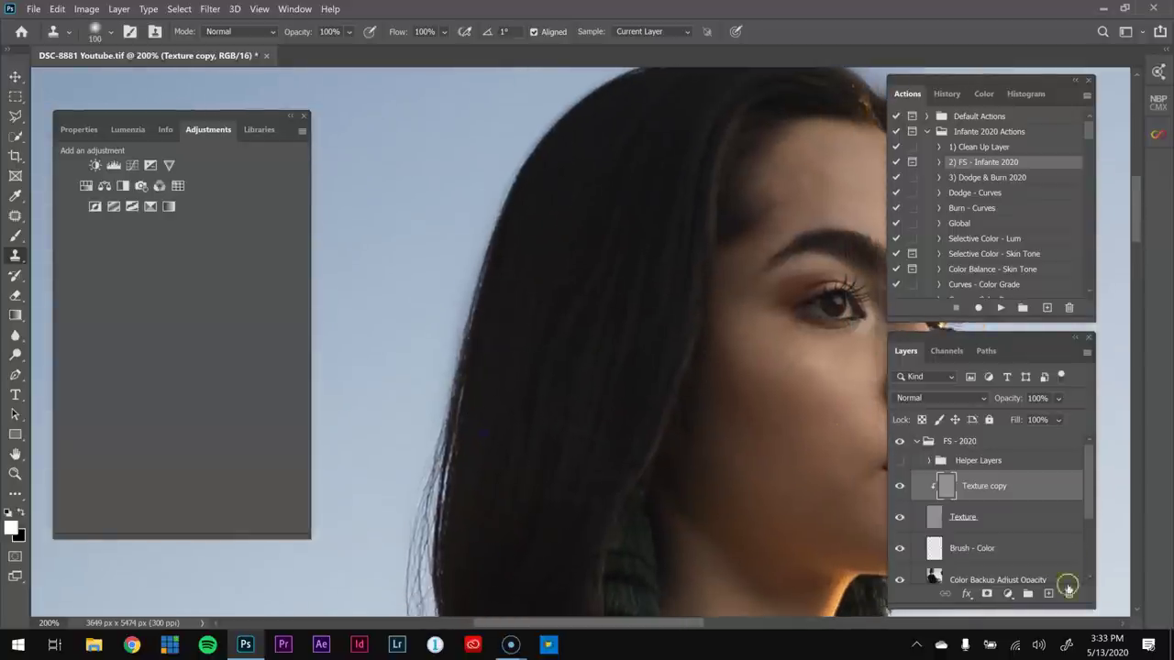
- Add a layer mask to the Texture copy layer and ready the Brush tool with black as the foreground color
left_click(986, 597)
key("b")
key("x")
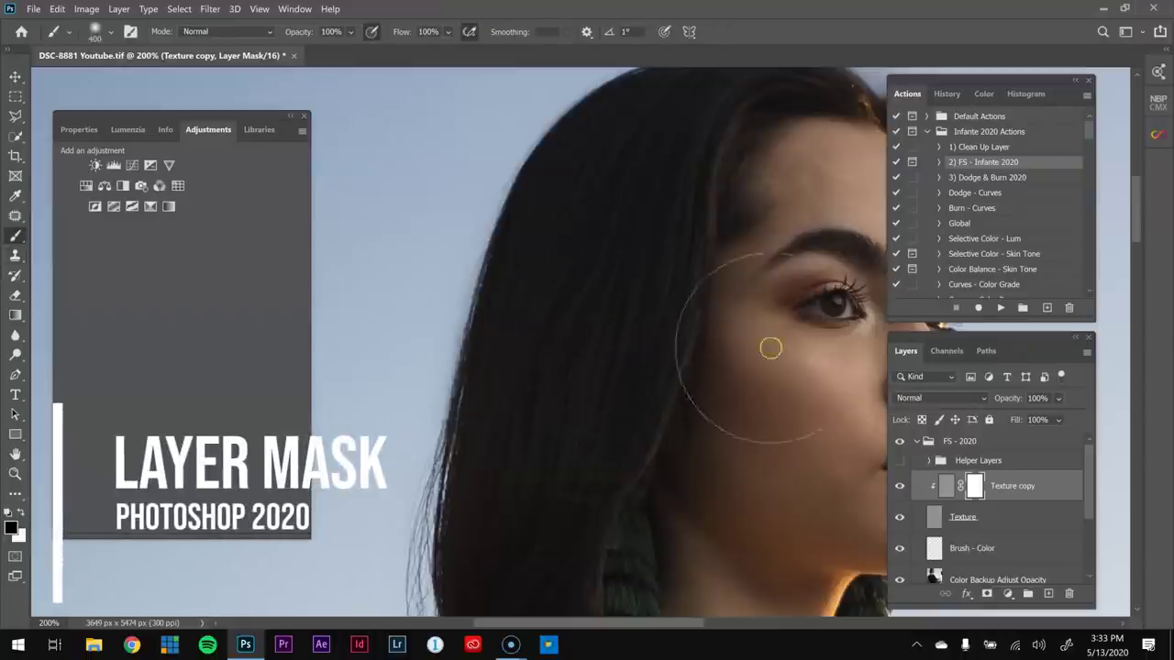
- Reduce the brush to 35 pixels and paint black on the Texture copy mask along the back edge of the hair
key("bracketleft")
key("bracketleft")
key("bracketleft")
key("bracketleft")
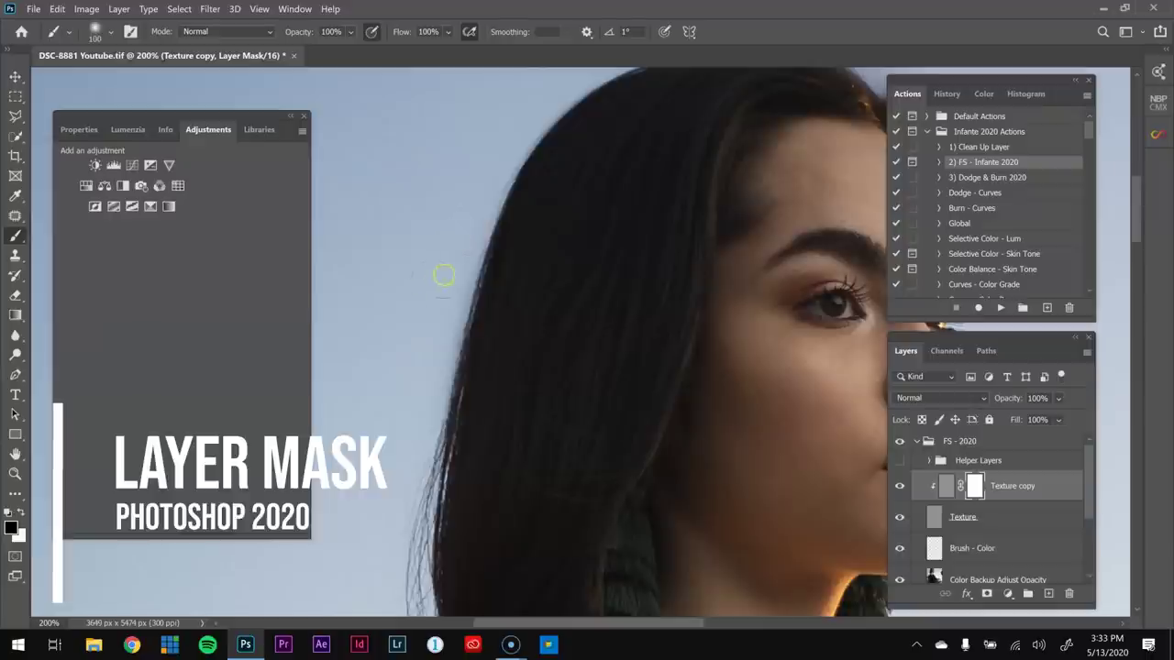
key("bracketleft")
key("bracketleft")
key("bracketleft")
key("bracketleft")
key("bracketleft")
key("bracketleft")
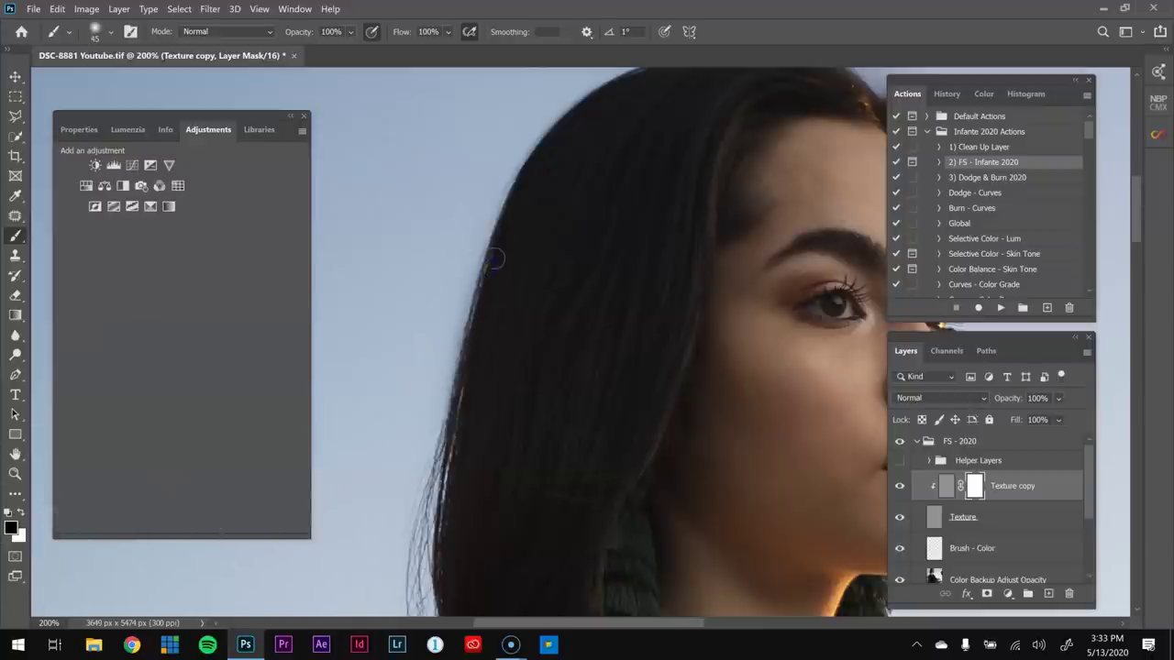
key("bracketleft")
left_click_drag(470, 342, 483, 283)
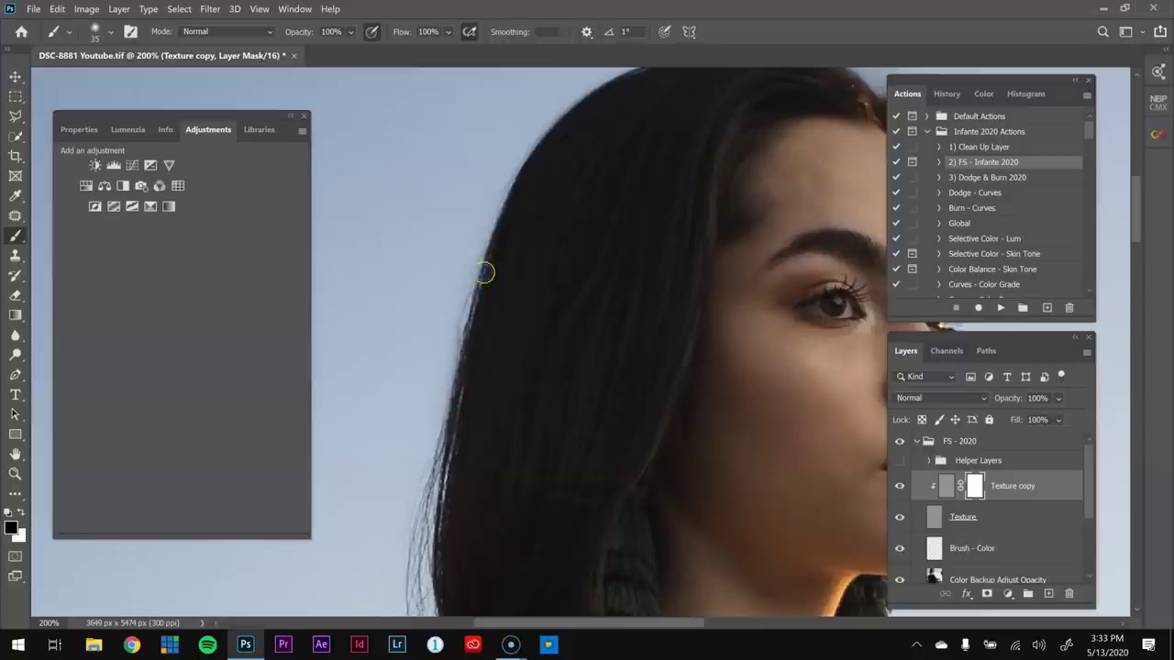
left_click_drag(500, 247, 457, 404)
left_click_drag(433, 464, 436, 480)
- Paint black on the Texture copy mask over the top of the head to bring back the original hair texture
left_click_drag(618, 312, 388, 441)
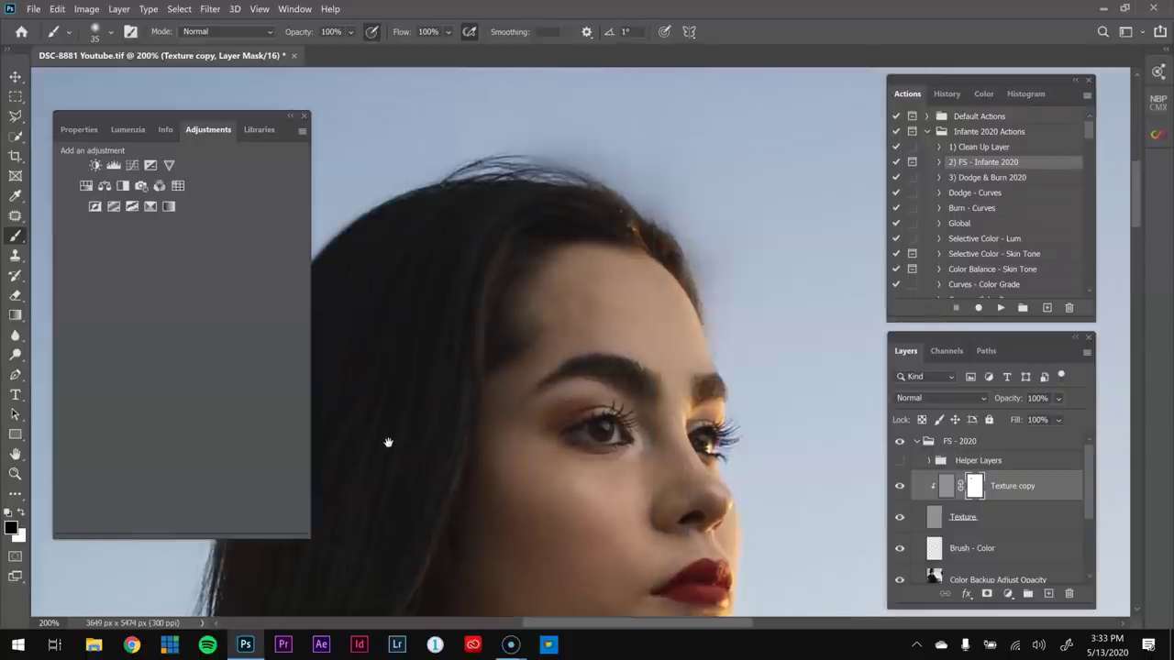
key("z")
left_click(549, 174)
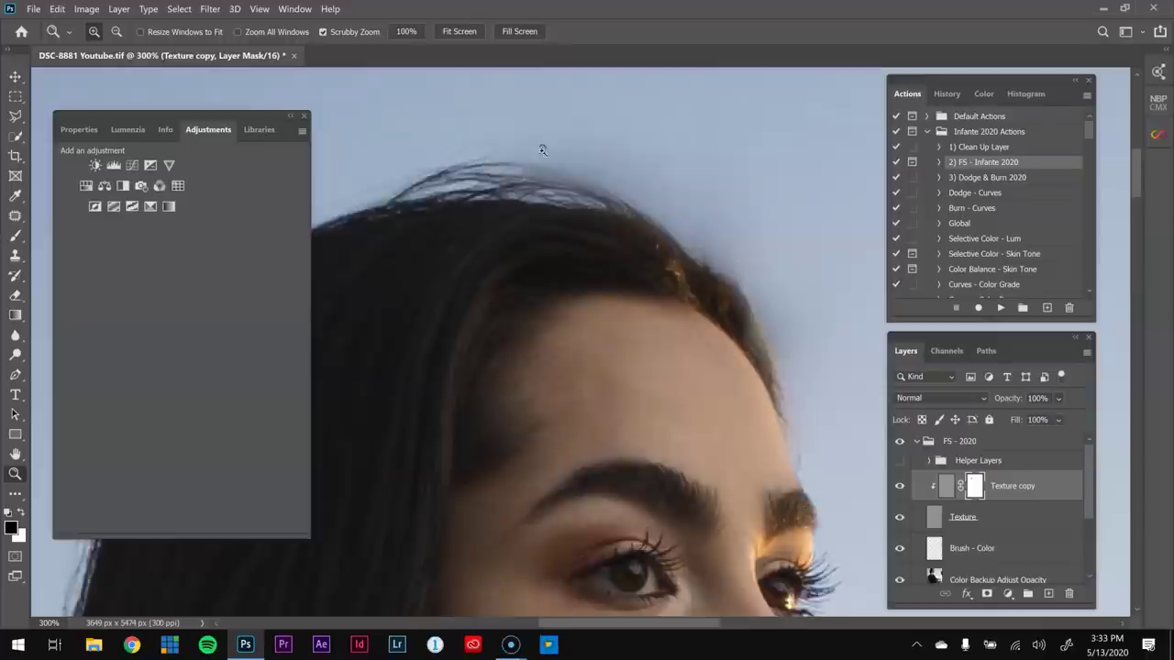
left_click(547, 209)
left_click(975, 483)
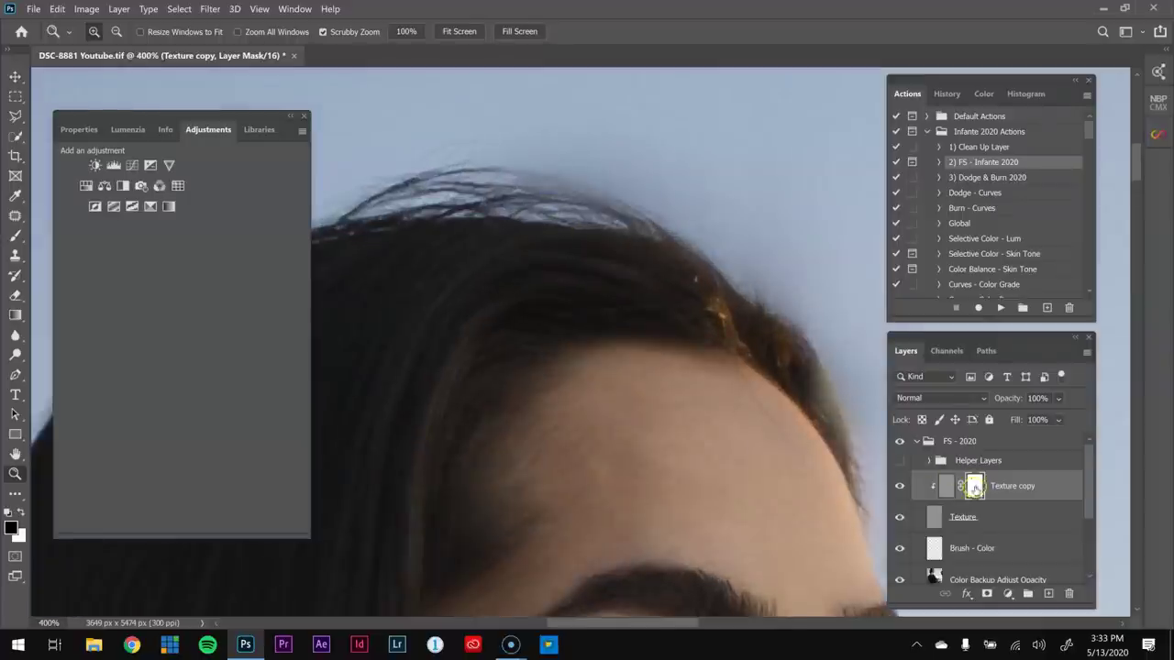
key("b")
left_click_drag(521, 199, 594, 227)
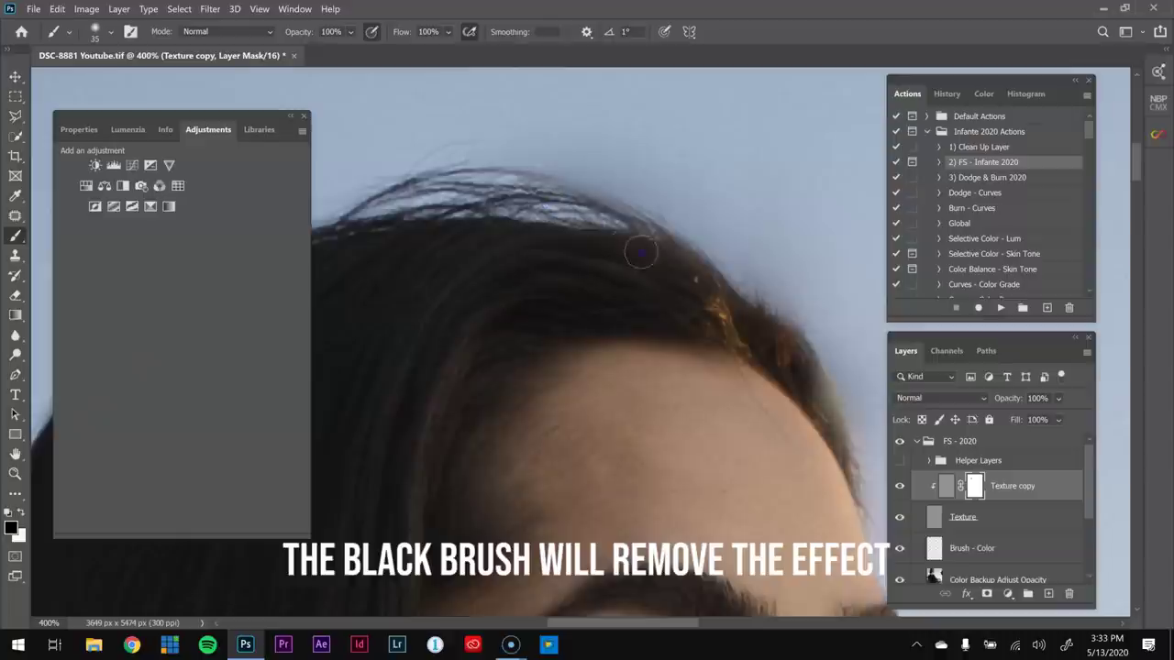
left_click_drag(609, 228, 520, 188)
- Restore the hair detail along the front hairline by painting the Texture copy mask black with a 20-pixel brush
mouse_move(673, 299)
left_mouse_down()
mouse_move(519, 230)
mouse_move(598, 269)
mouse_move(650, 355)
left_mouse_up()
key("bracketleft")
key("bracketleft")
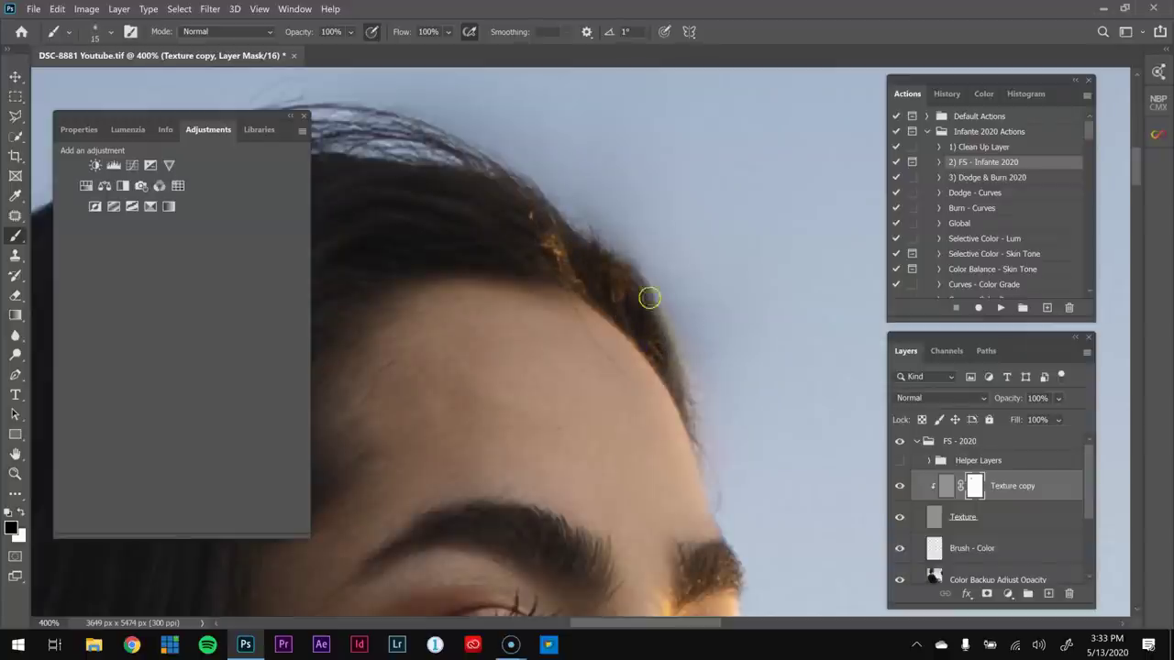
left_click_drag(635, 301, 672, 382)
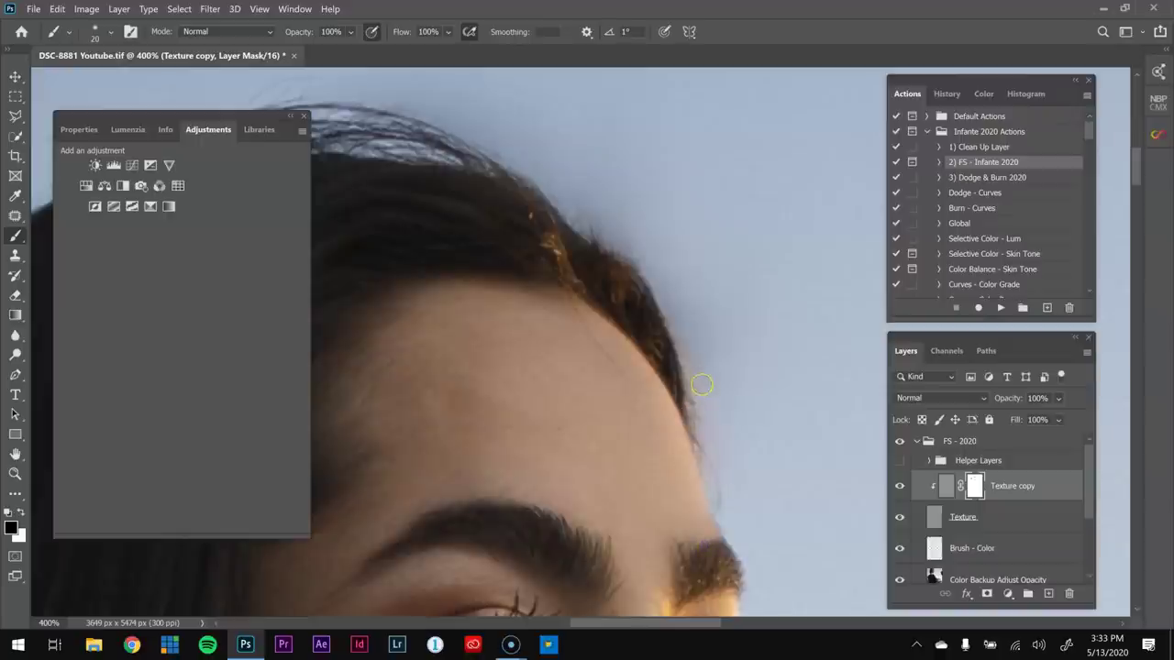
left_click_drag(547, 177, 649, 265)
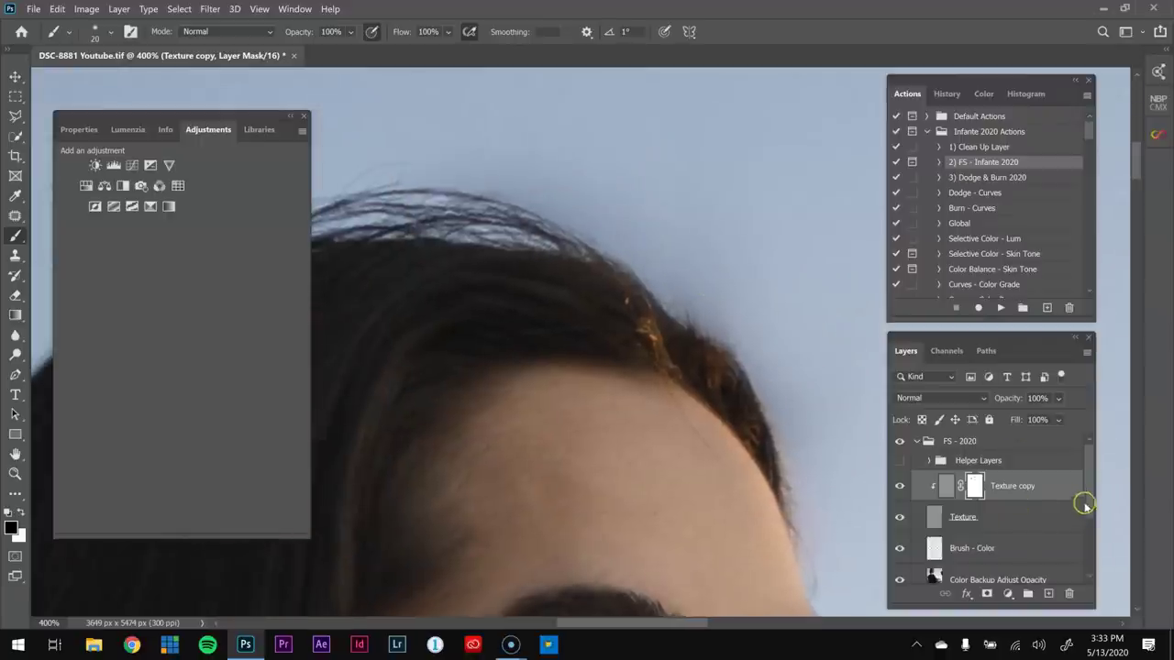
- Select the Color Backup Adjust Opacity layer and switch to the Mixer Brush
scroll(1084, 507, "down", 2)
left_click(1047, 524)
left_click_drag(789, 351, 708, 355)
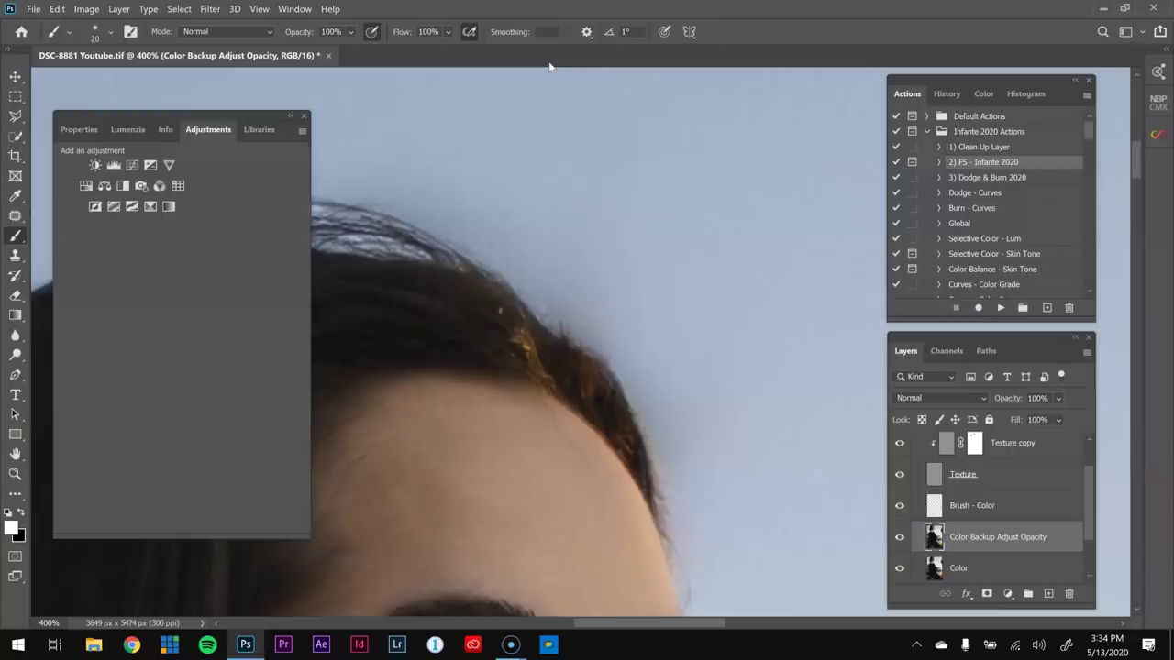
key("shift+b")
key("shift+b")
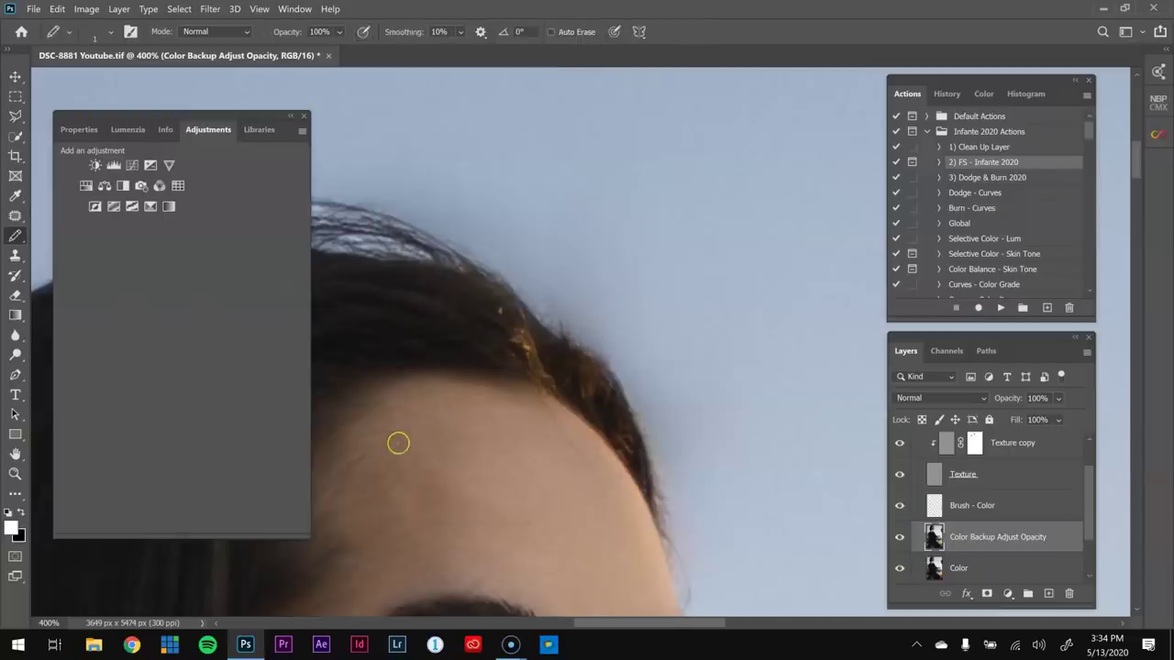
key("shift+b")
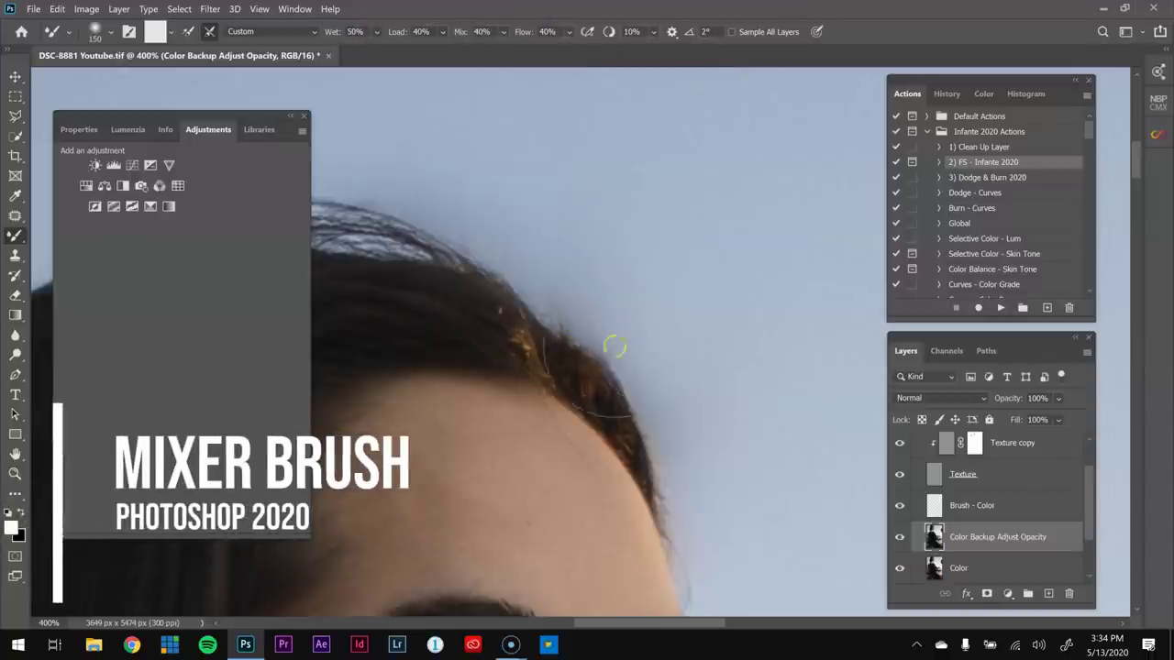
- Blend away the dark halo in the sky beside the front hairline, using the Mixer Brush at about 100 to 150 pixels
key("bracketleft")
key("bracketleft")
key("bracketleft")
key("bracketleft")
key("bracketleft")
key("bracketleft")
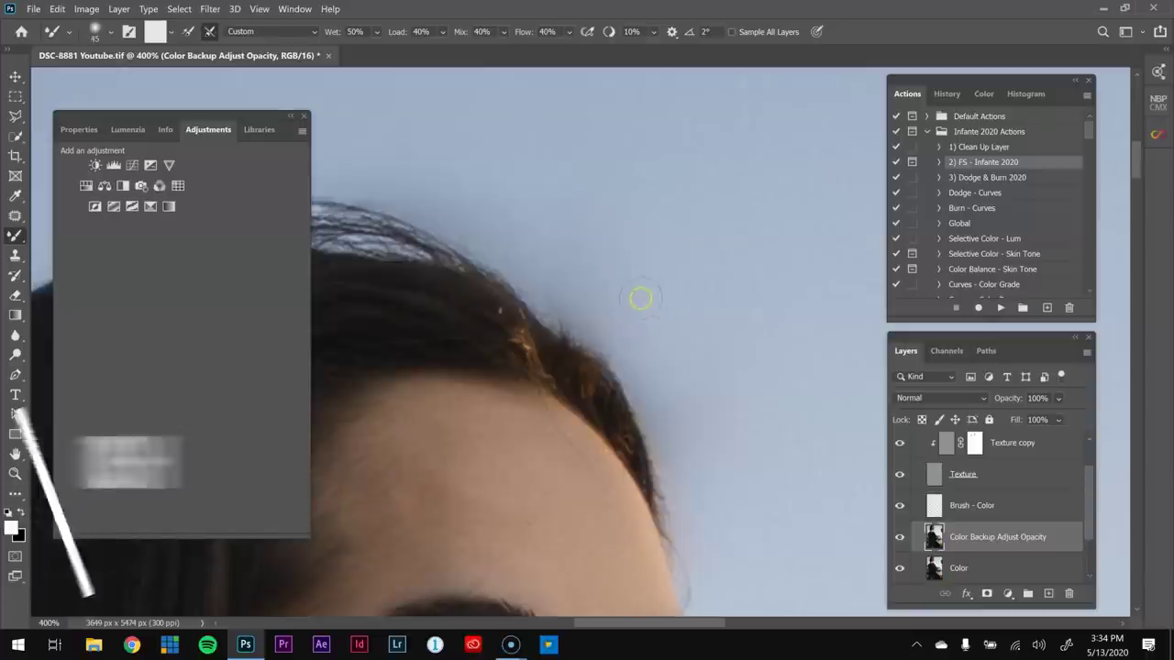
key("bracketleft")
key("bracketleft")
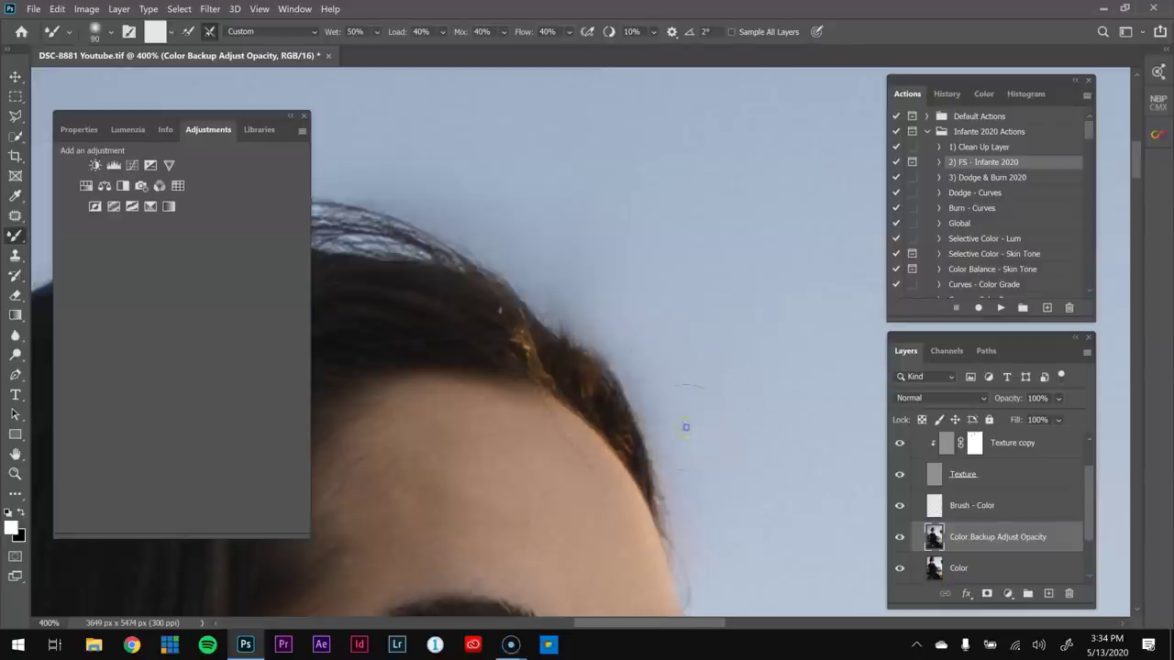
key("bracketright")
left_click_drag(738, 359, 625, 355)
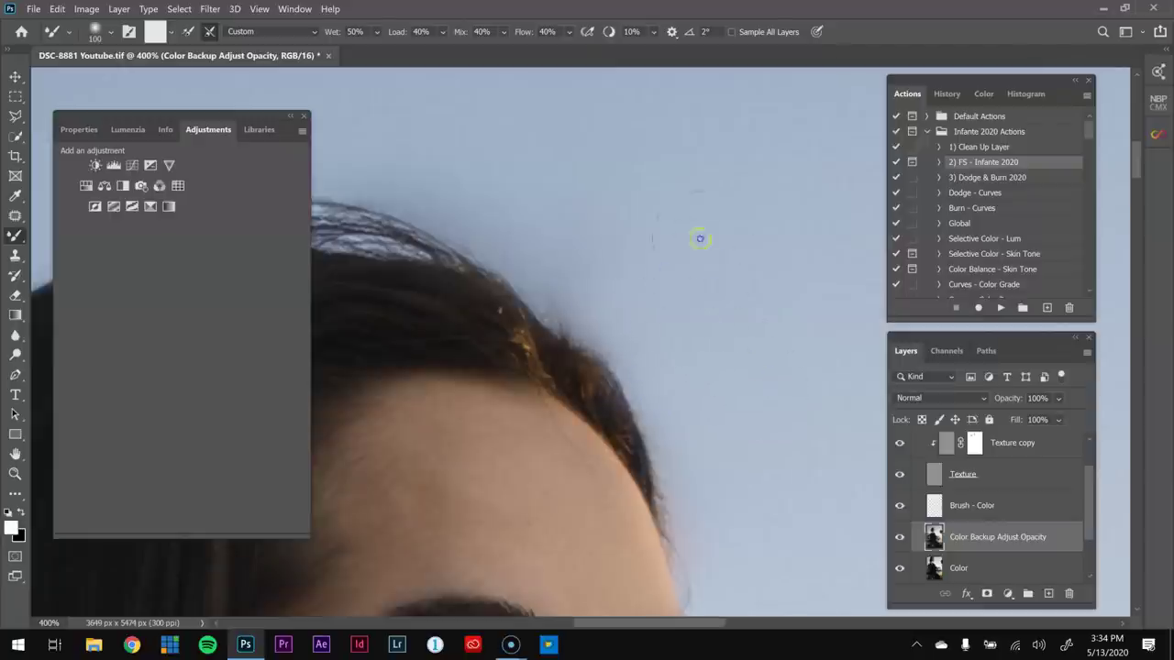
mouse_move(555, 409)
left_mouse_down()
mouse_move(569, 425)
mouse_move(563, 395)
mouse_move(593, 432)
mouse_move(572, 414)
left_mouse_up()
left_click_drag(561, 272, 552, 286)
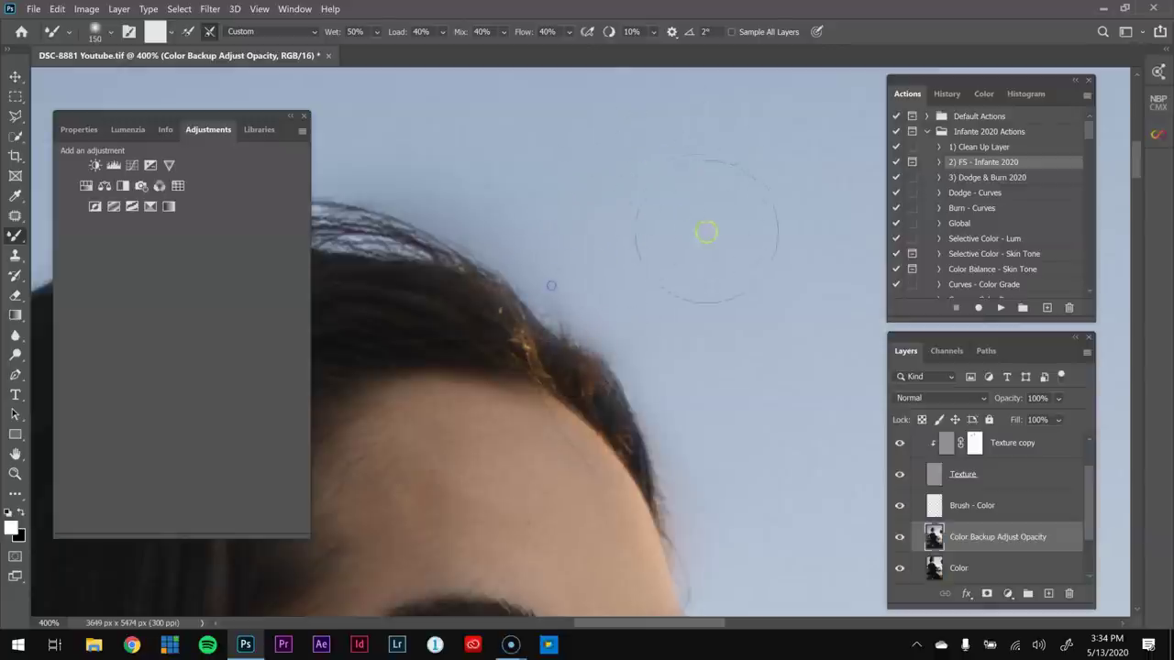
- Smooth the sky tones above the crown and in front of the forehead with the Mixer Brush at 150 pixels
key("ctrl+minus")
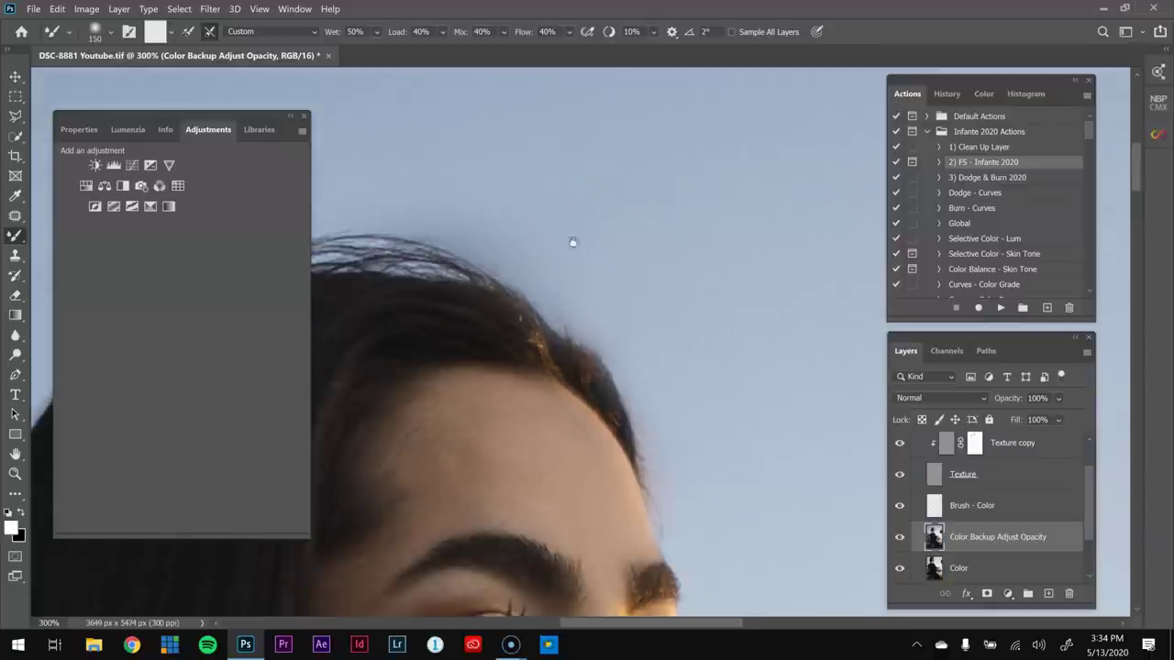
left_click_drag(574, 241, 626, 336)
left_click(571, 369)
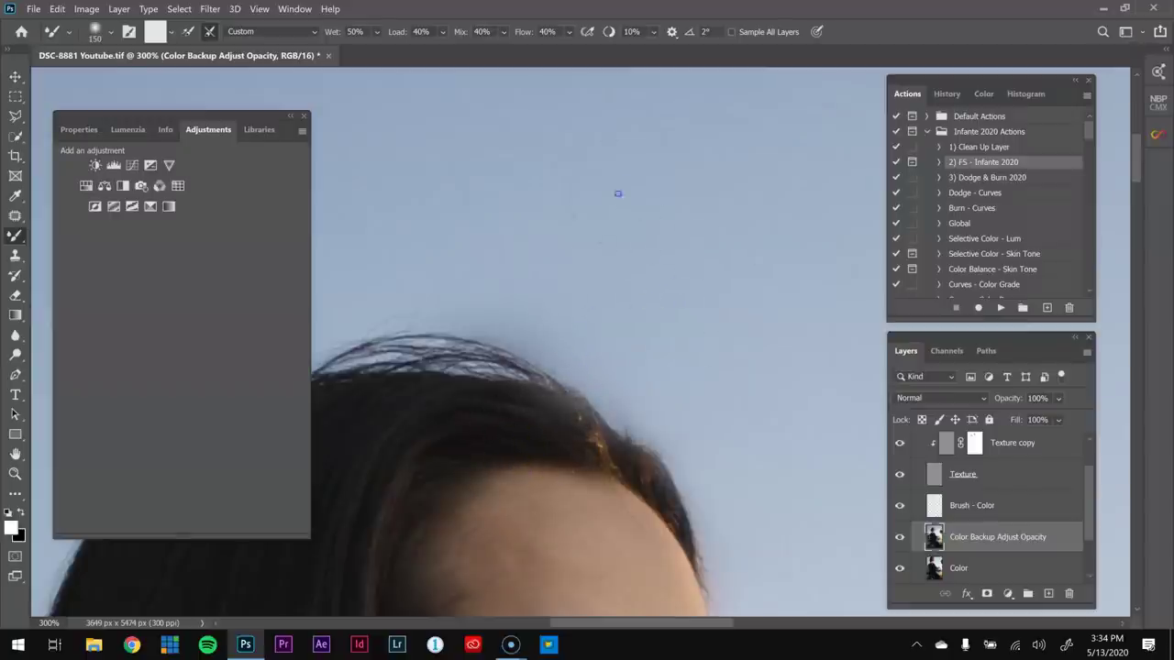
left_click_drag(681, 398, 664, 414)
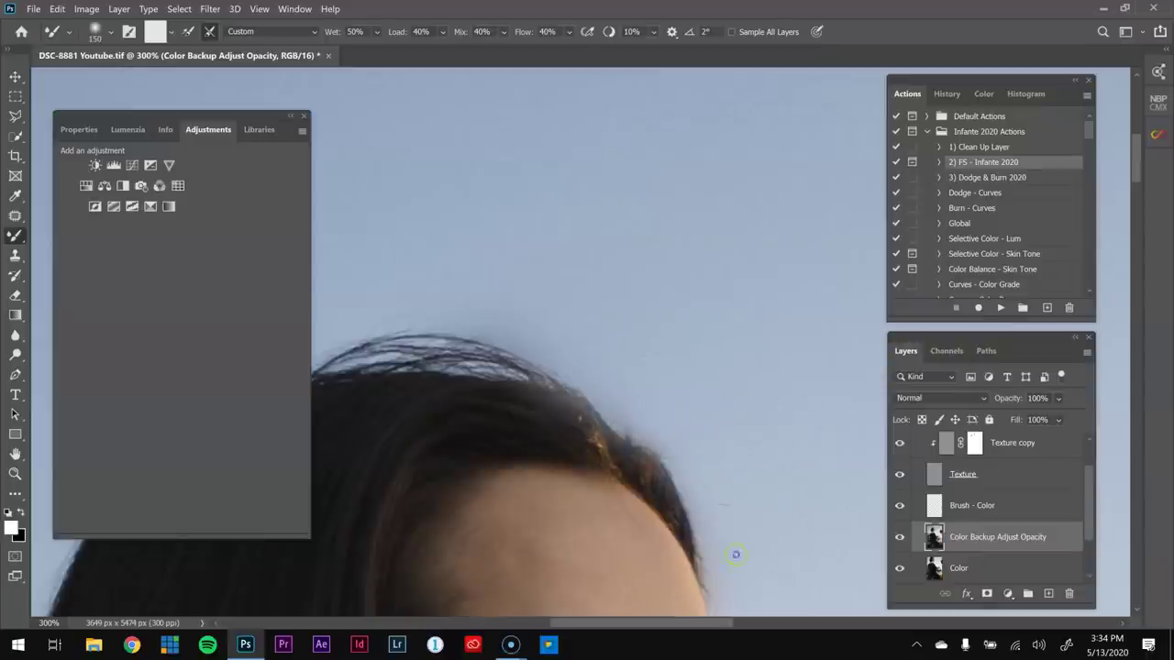
mouse_move(776, 514)
left_mouse_down()
mouse_move(685, 449)
mouse_move(717, 478)
left_mouse_up()
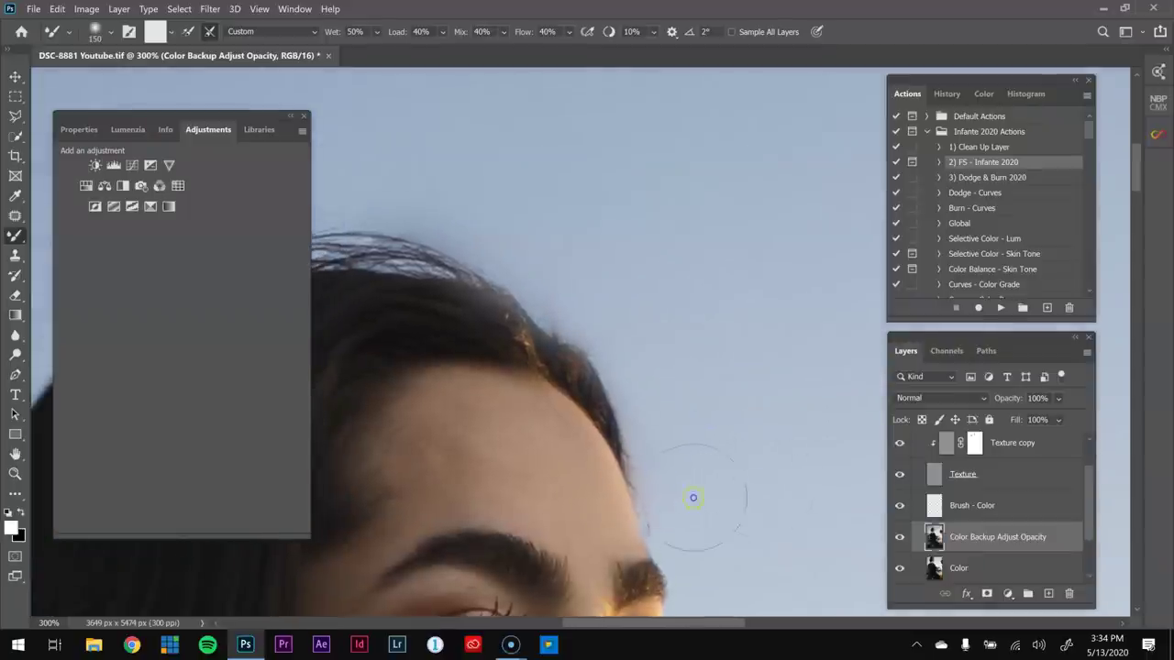
left_click_drag(513, 263, 629, 391)
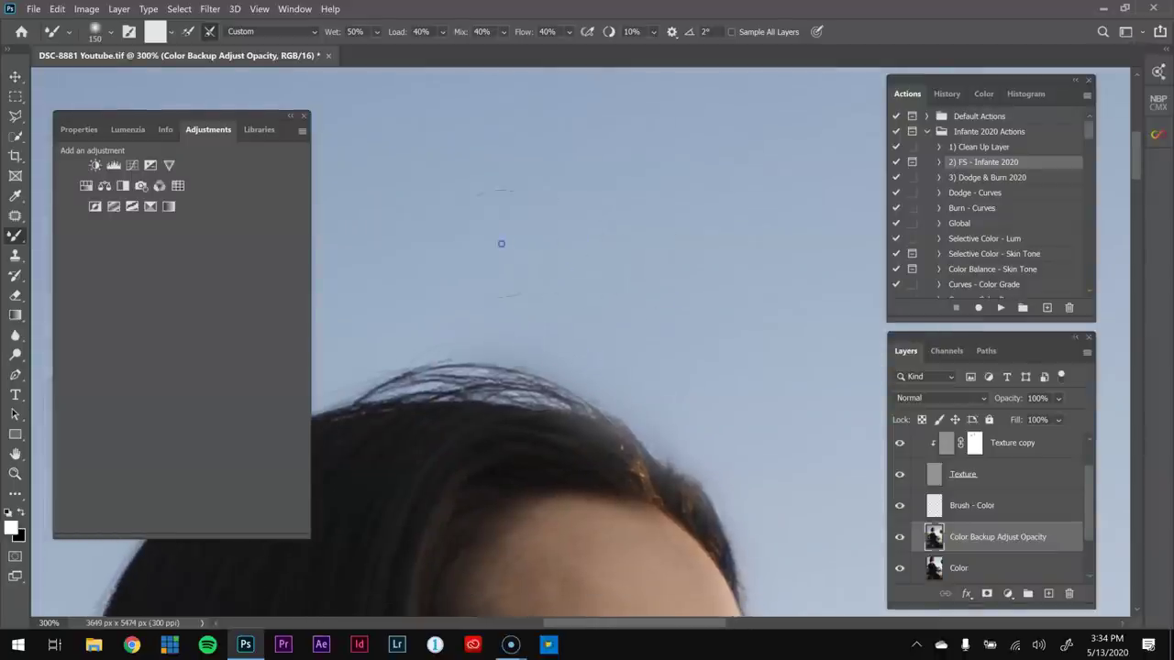
left_click_drag(455, 316, 661, 291)
left_click_drag(808, 241, 349, 289)
left_click_drag(599, 137, 679, 236)
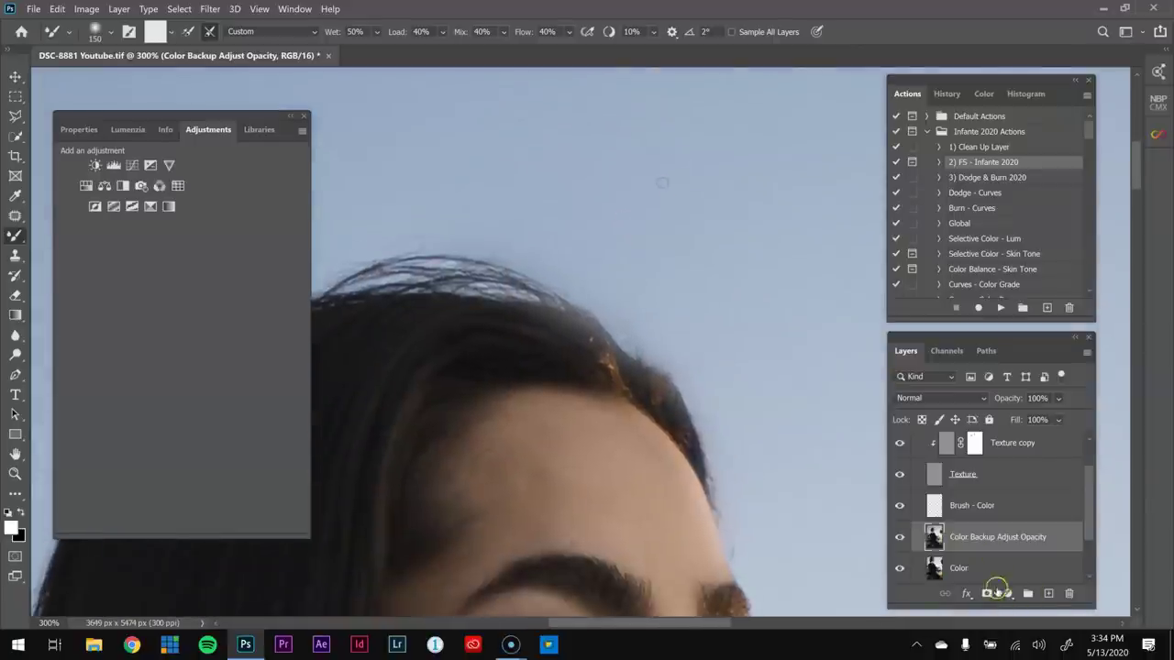
- Add a layer mask to the Color Backup Adjust Opacity layer and reduce the brush to 40 pixels for the hairline
left_click(986, 597)
key("z")
left_click(642, 359)
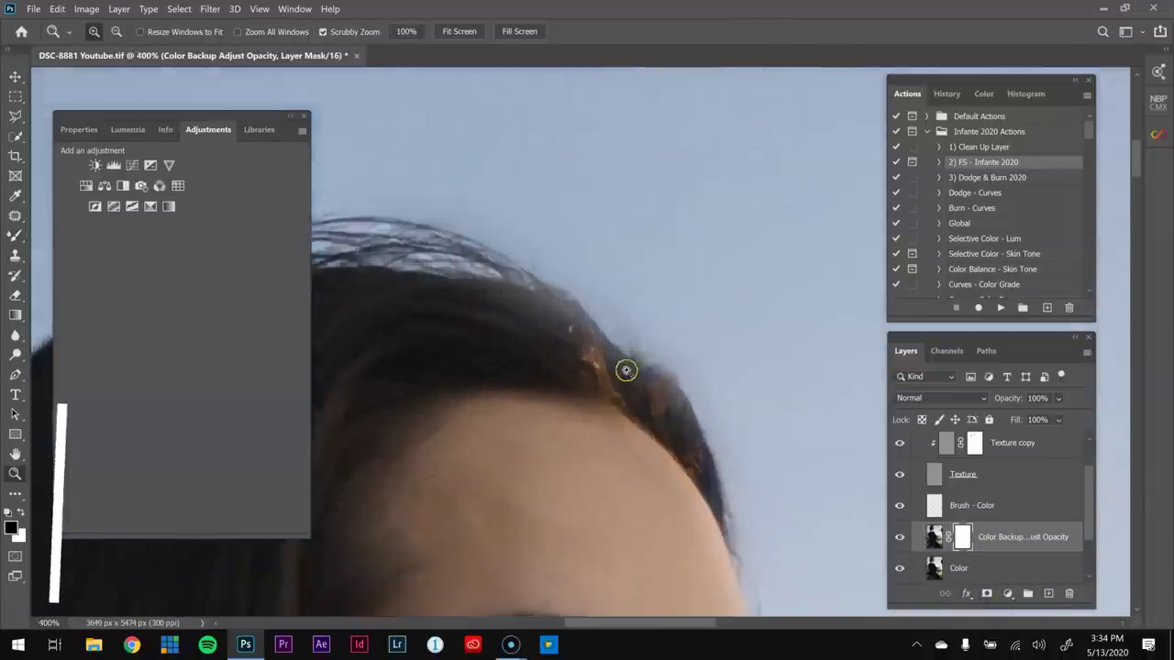
key("b")
key("bracketleft")
key("bracketleft")
key("bracketleft")
key("bracketleft")
key("bracketleft")
key("bracketleft")
key("bracketleft")
key("bracketleft")
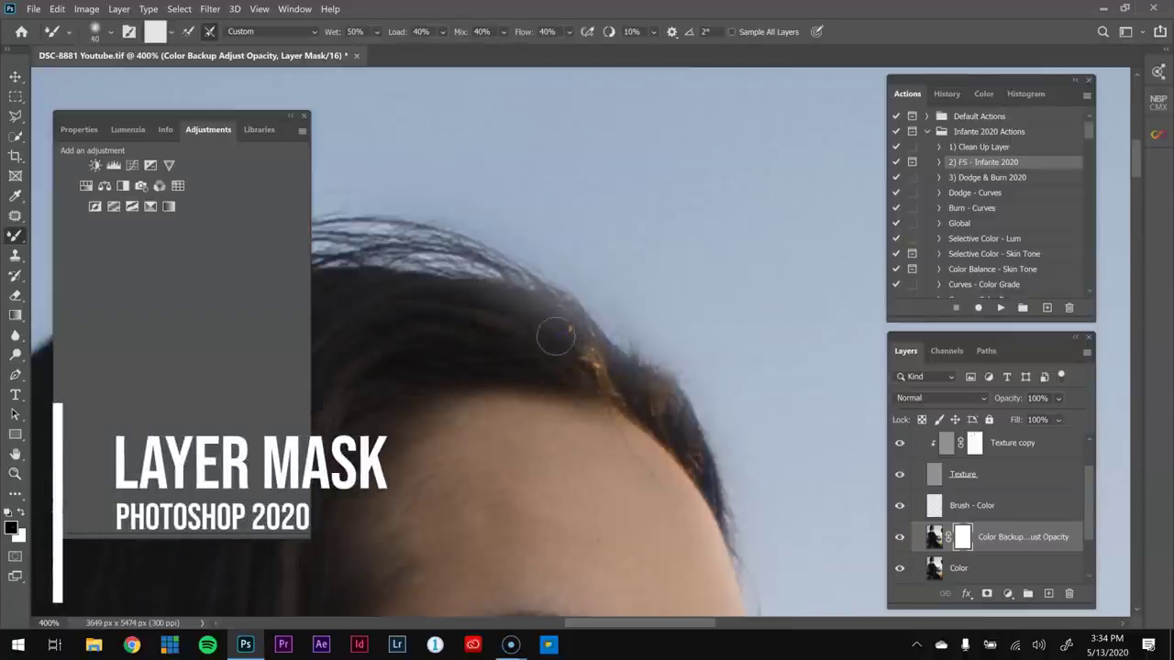
- Switch to the regular Brush at 30 pixels and paint black on the color layer's mask along the front hair edge to restore its color
key("shift+b")
key("shift+b")
key("shift+b")
key("shift+b")
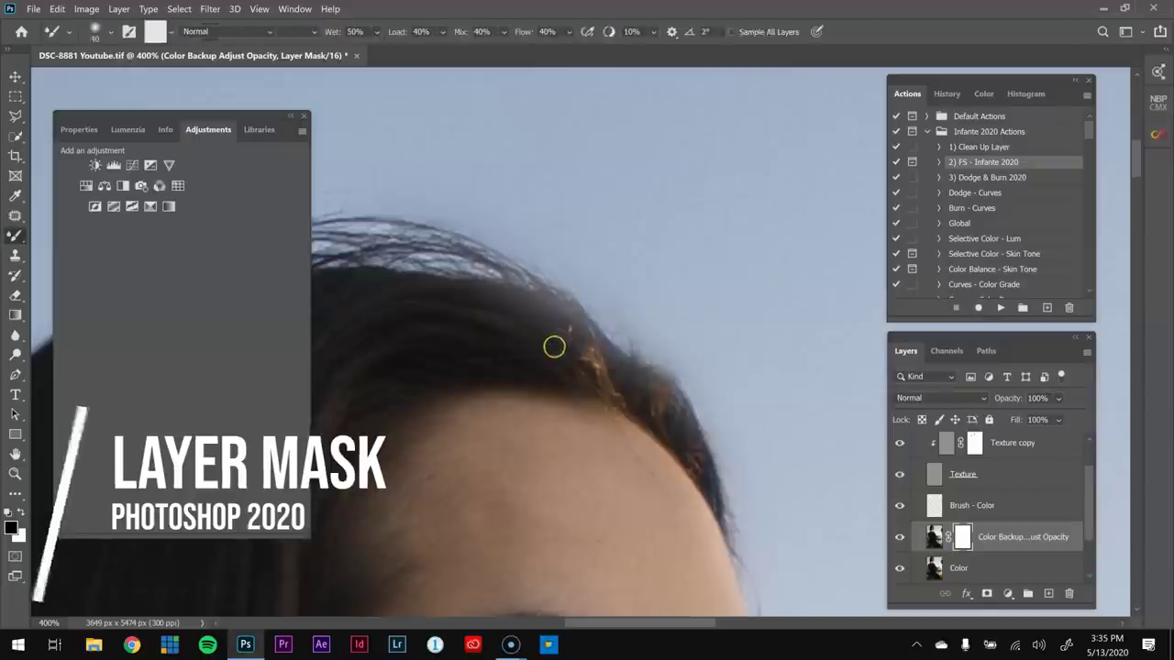
key("shift+b")
key("bracketright")
key("bracketright")
key("bracketright")
mouse_move(556, 312)
left_mouse_down()
mouse_move(661, 392)
mouse_move(678, 435)
mouse_move(692, 460)
left_mouse_up()
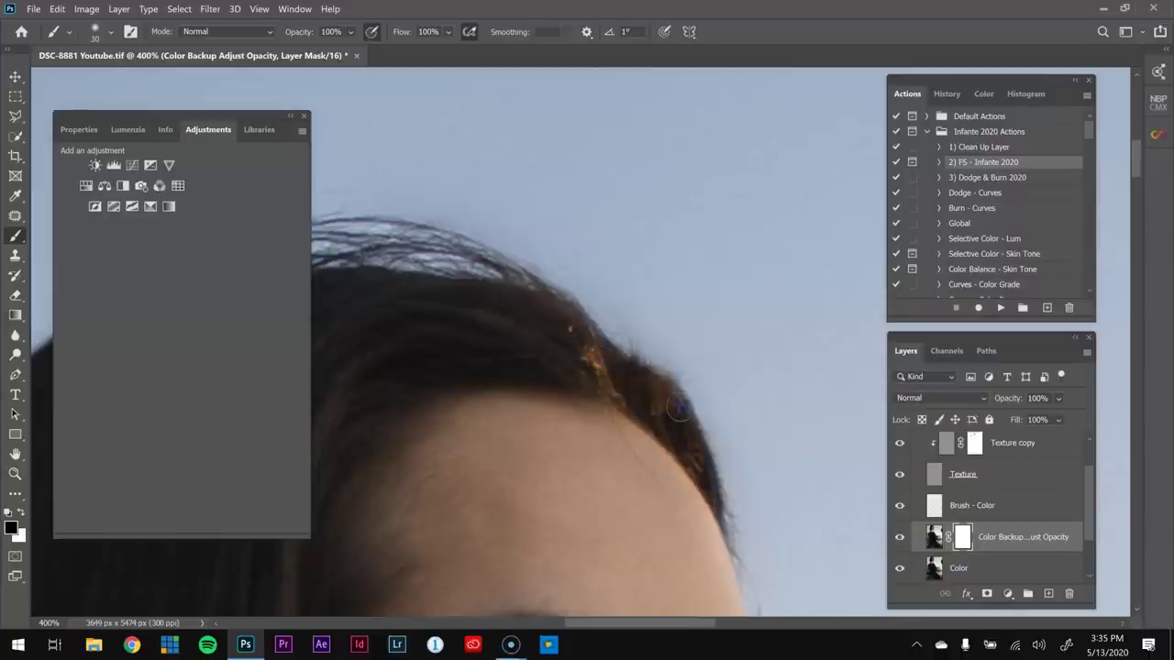
- Select the Texture copy layer's image and clone clean sky texture over the faint wisps above the crown with a 45-pixel Clone Stamp
left_click_drag(526, 369, 712, 413)
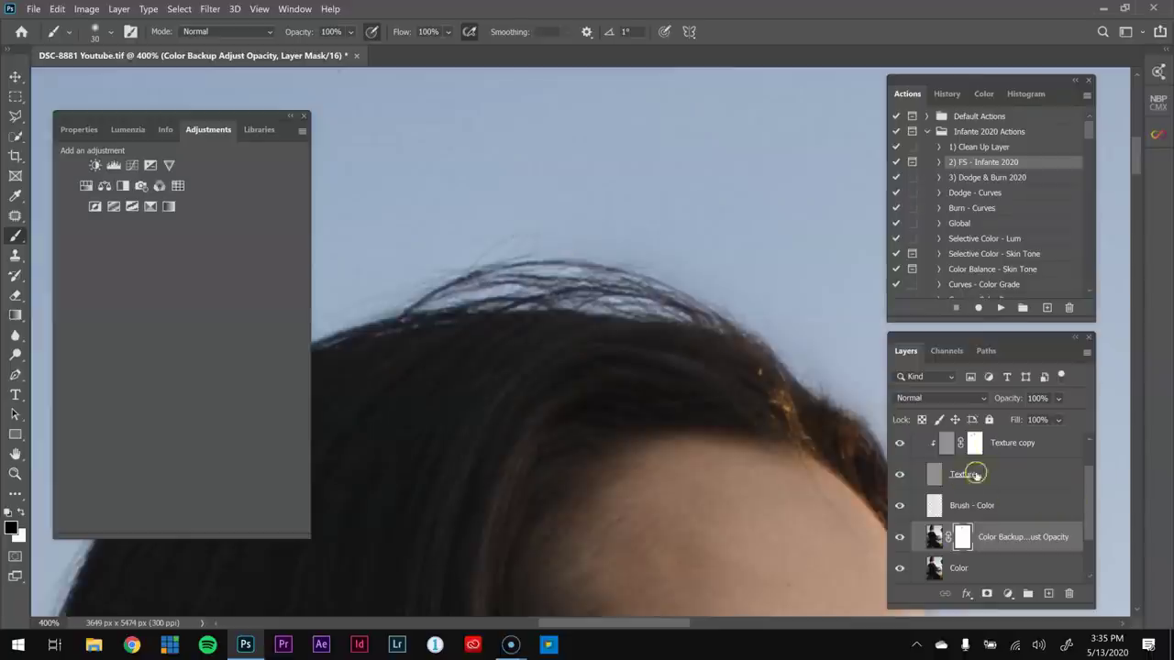
left_click(950, 443)
key("s")
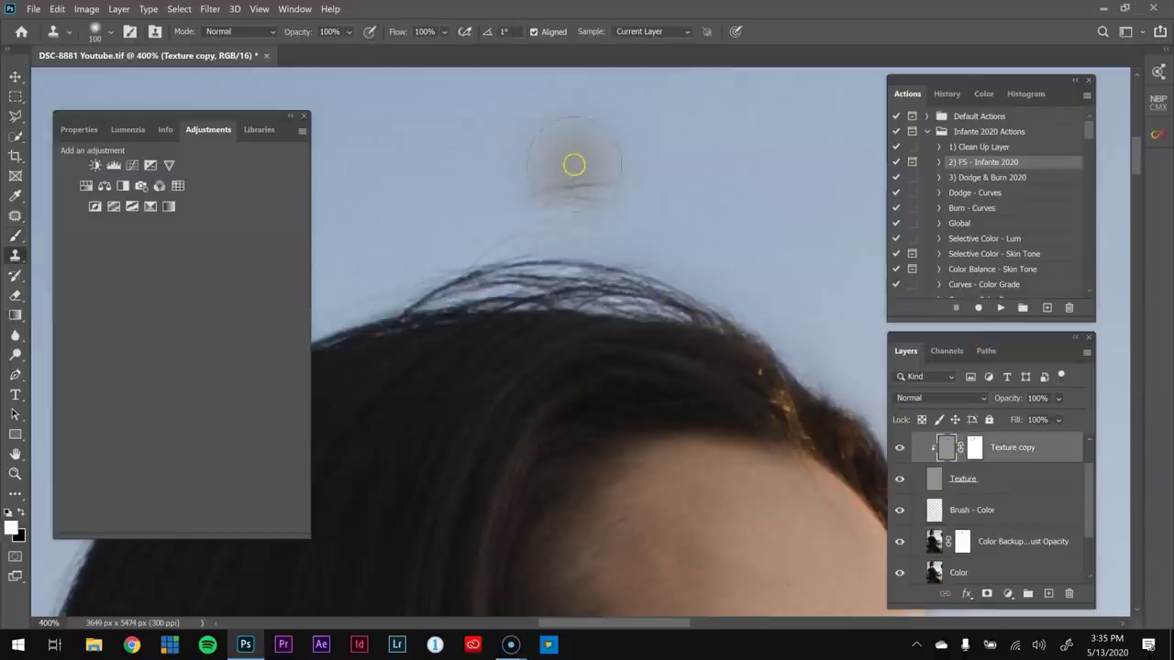
left_click(458, 190, "alt")
mouse_move(486, 230)
left_mouse_down()
mouse_move(534, 230)
mouse_move(454, 243)
left_mouse_up()
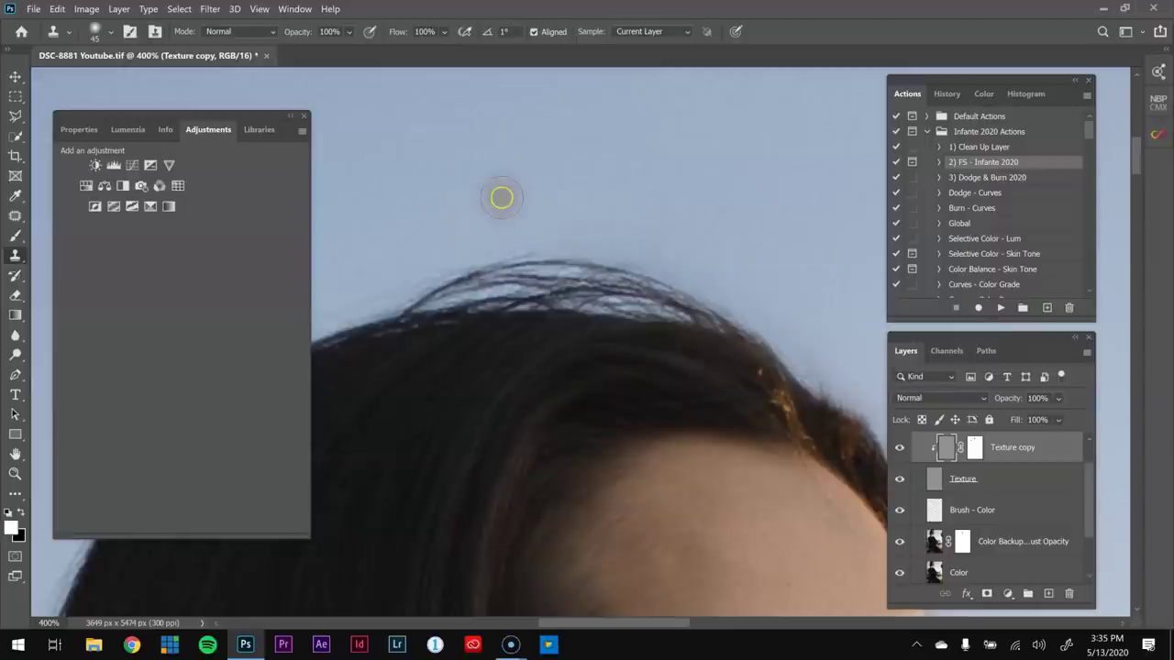
- Compare the portrait with the FS - 2020 group hidden and shown, and inspect the front hairline up close
key("ctrl+minus")
key("ctrl+minus")
key("ctrl+minus")
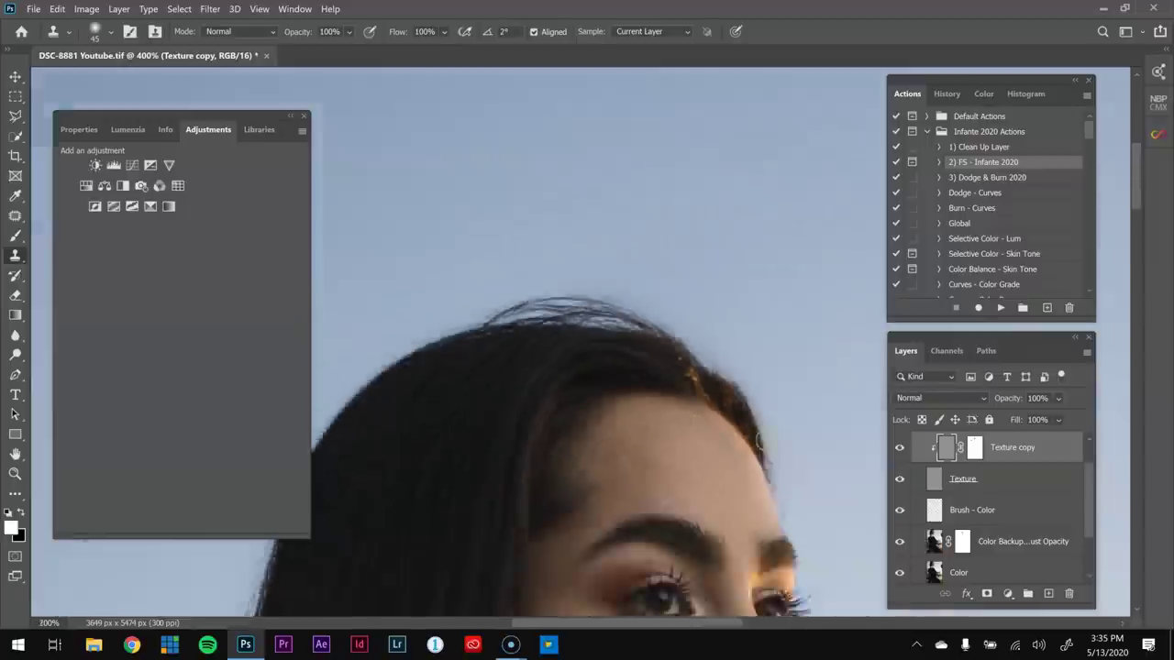
key("ctrl+minus")
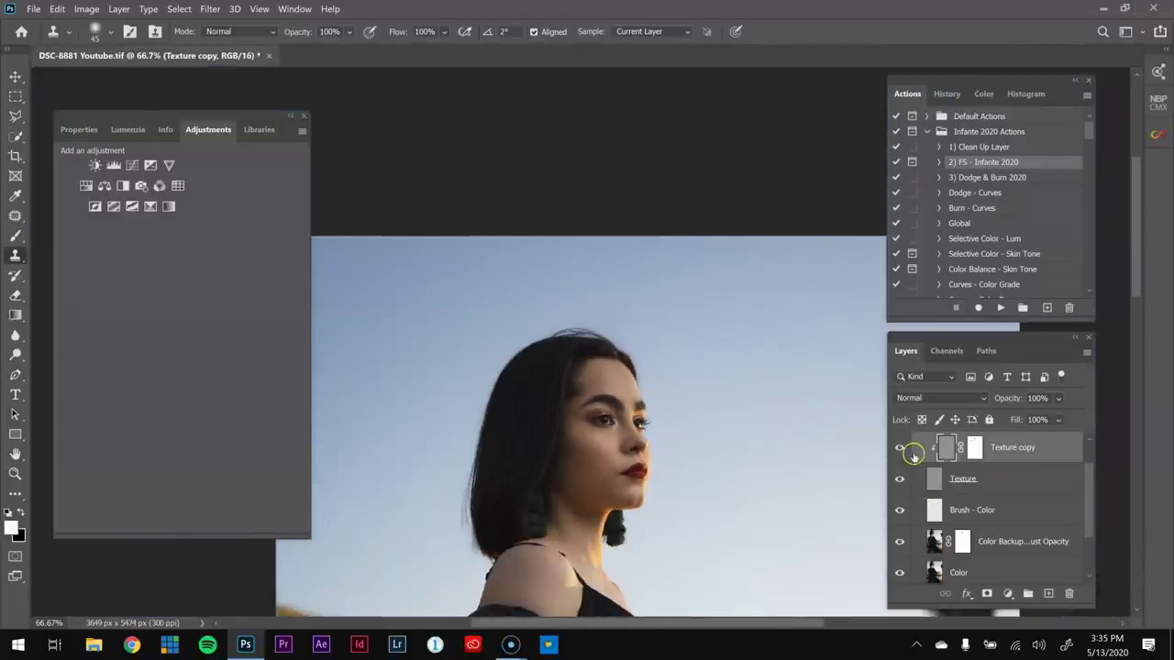
scroll(910, 452, "up", 1)
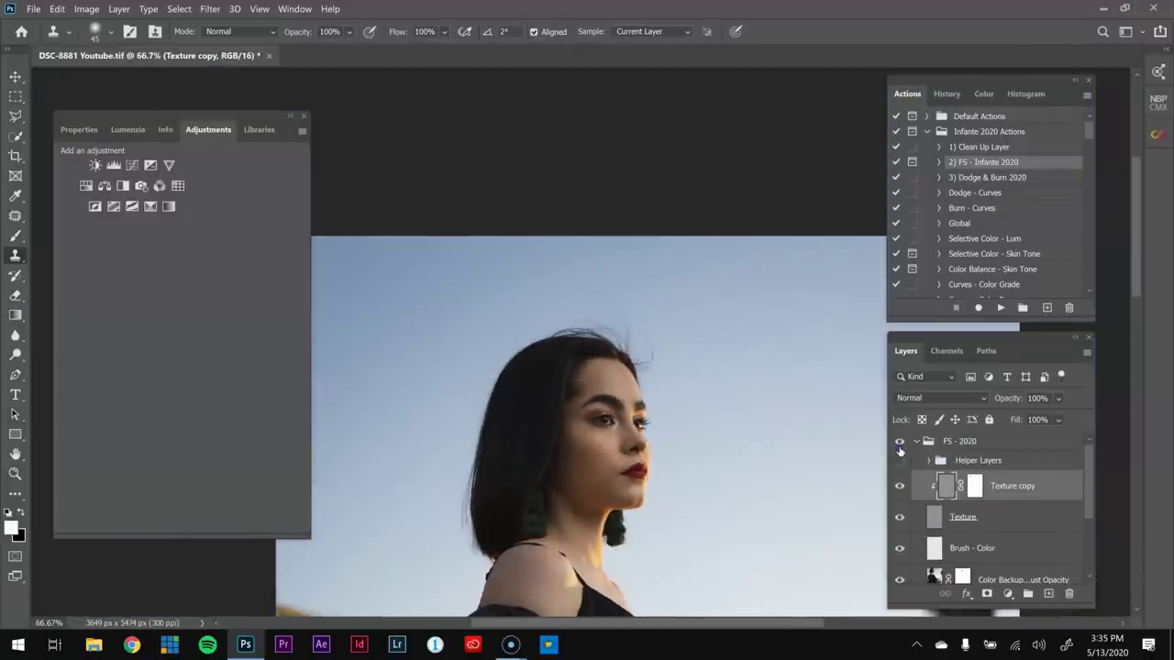
left_click(899, 448)
left_click(900, 448)
left_click(900, 448)
left_click(899, 449)
key("z")
left_click(649, 388)
left_click(649, 388)
left_click(649, 388)
left_click_drag(661, 353, 700, 391)
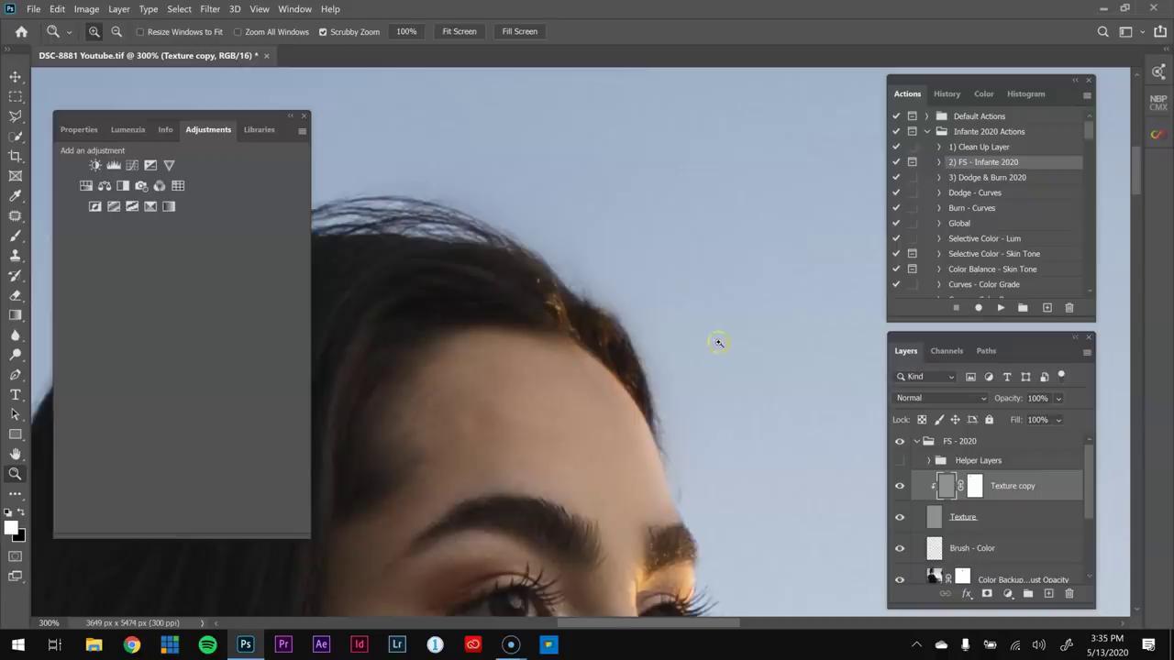
- Compare the front hairline with the Texture copy layer hidden and shown, and target that layer's mask
left_click(615, 292)
left_click(899, 486)
left_click(899, 486)
left_click(974, 486)
key("b")
key("bracketright")
key("bracketright")
key("bracketright")
left_click_drag(770, 468, 668, 367)
left_click(900, 487)
key("s")
key("alt+s")
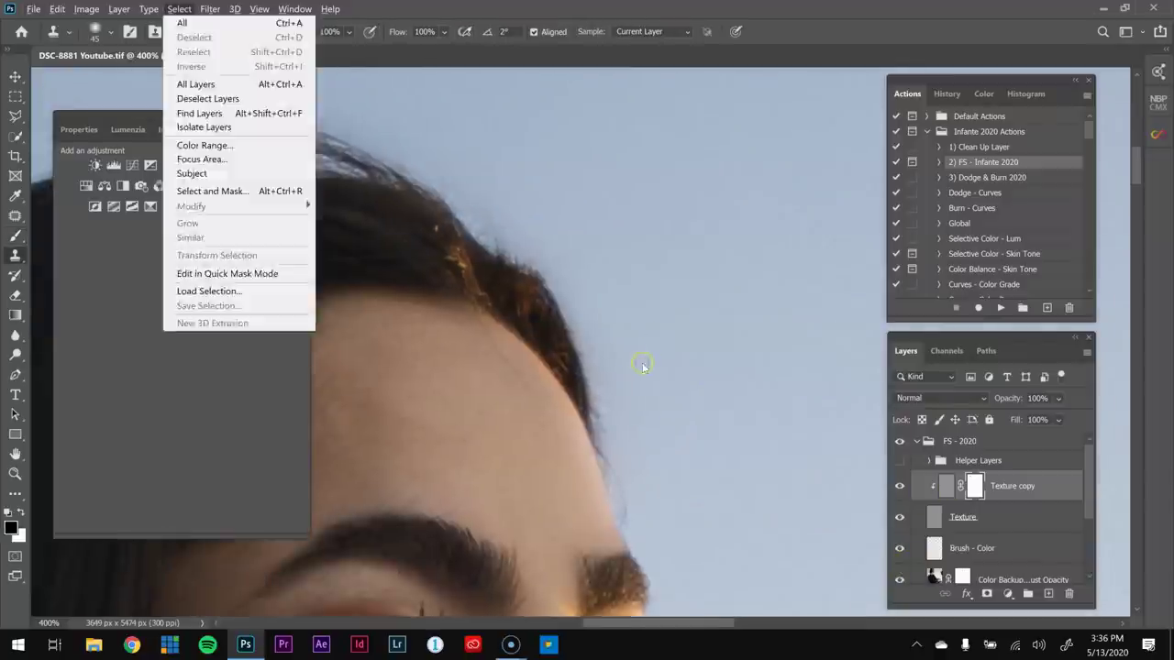
key("Escape")
key("s")
left_click_drag(615, 402, 630, 338)
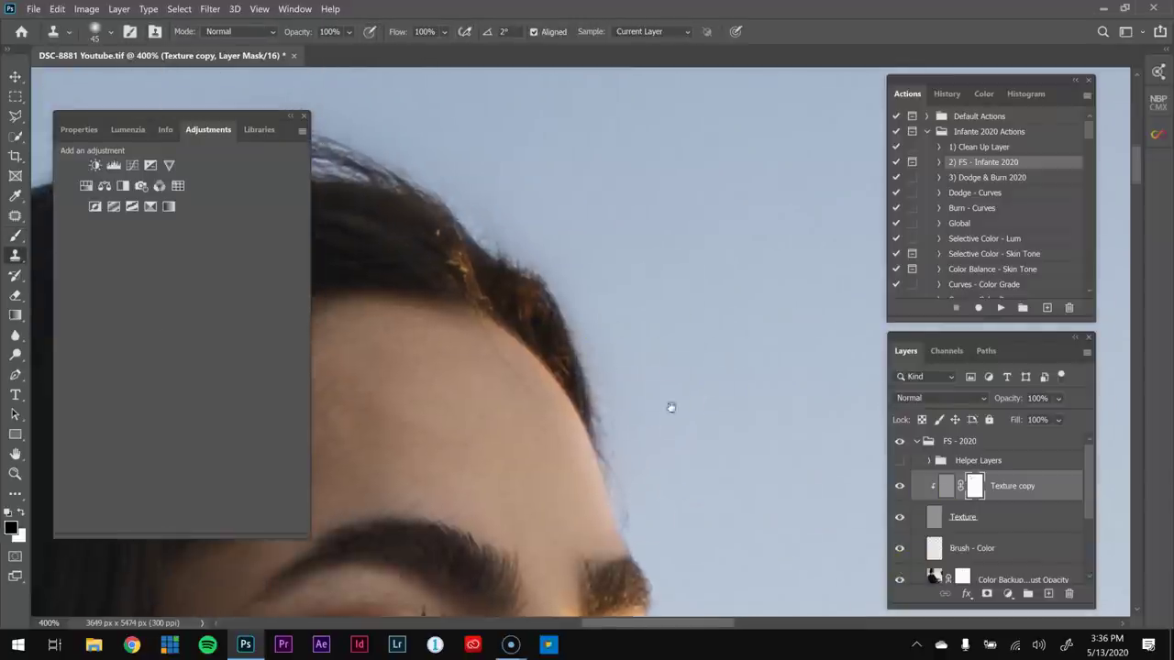
left_click_drag(668, 393, 707, 437)
key("ctrl+2")
key("alt+s")
key("Escape")
key("b")
key("s")
key("alt+s")
key("Escape")
left_click_drag(672, 480, 681, 496)
left_click(1023, 578)
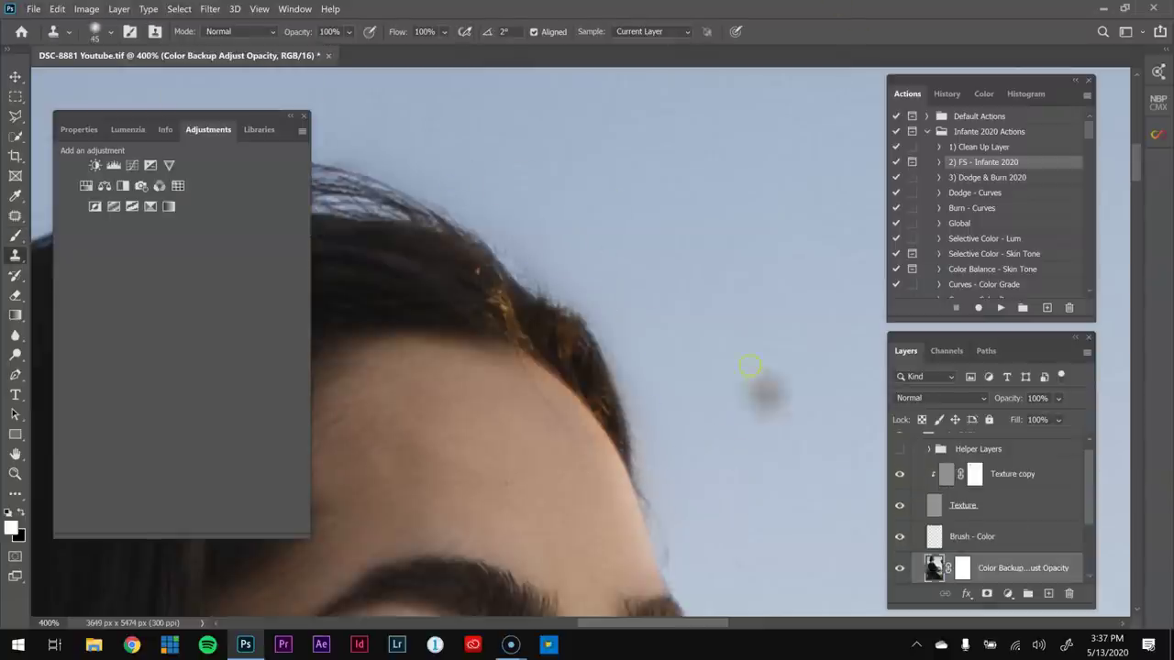
key("shift+b")
key("shift+b")
key("shift+b")
key("x")
left_click_drag(642, 362, 738, 426)
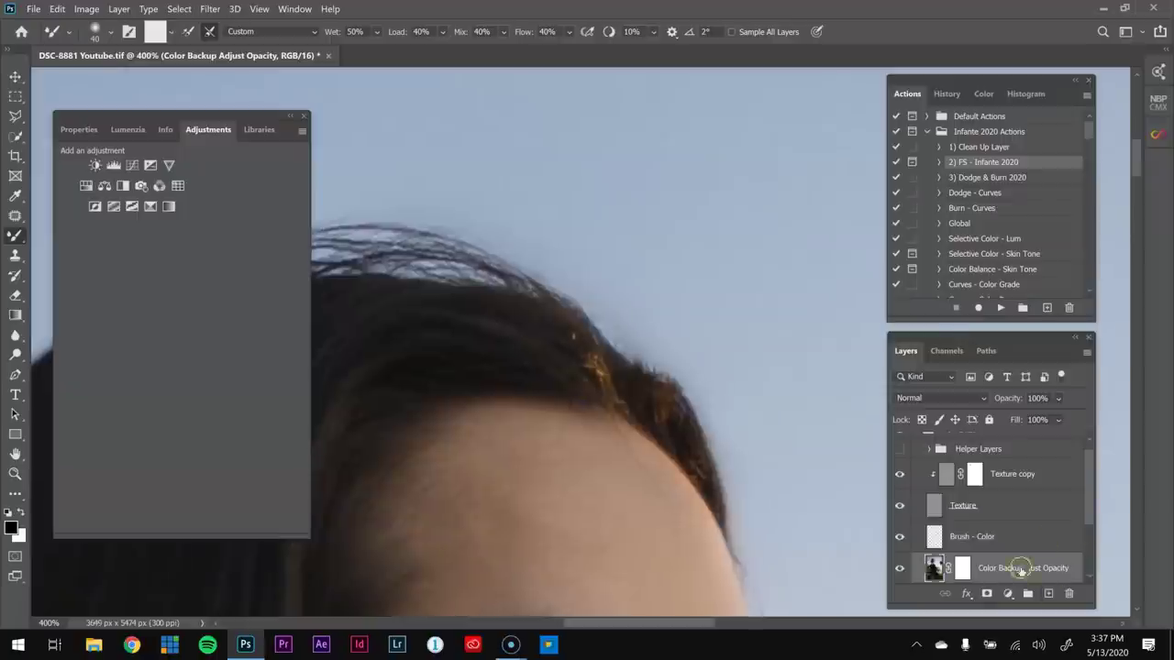
- Add a new blank layer at the top of the FS - 2020 group and activate the Clone Stamp
key("alt+period")
left_click(1048, 594)
key("s")
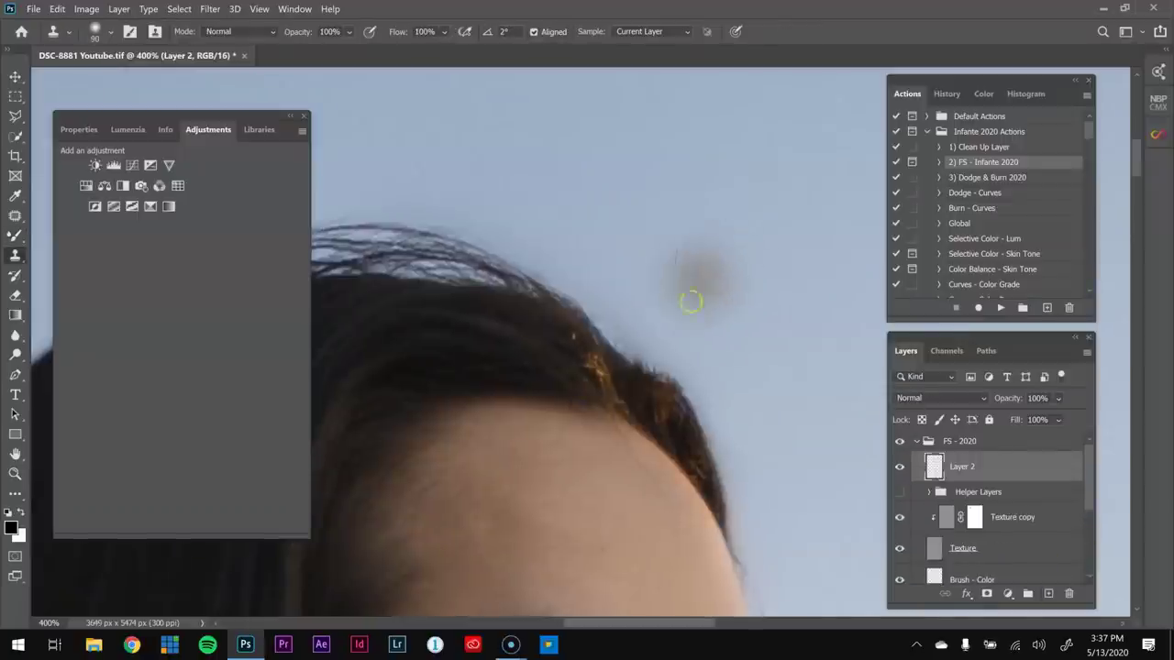
- Set the Clone Stamp to 125 pixels sampling All Layers, and clone clean sky over the halo along the front hairline
key("bracketright")
key("bracketright")
key("bracketright")
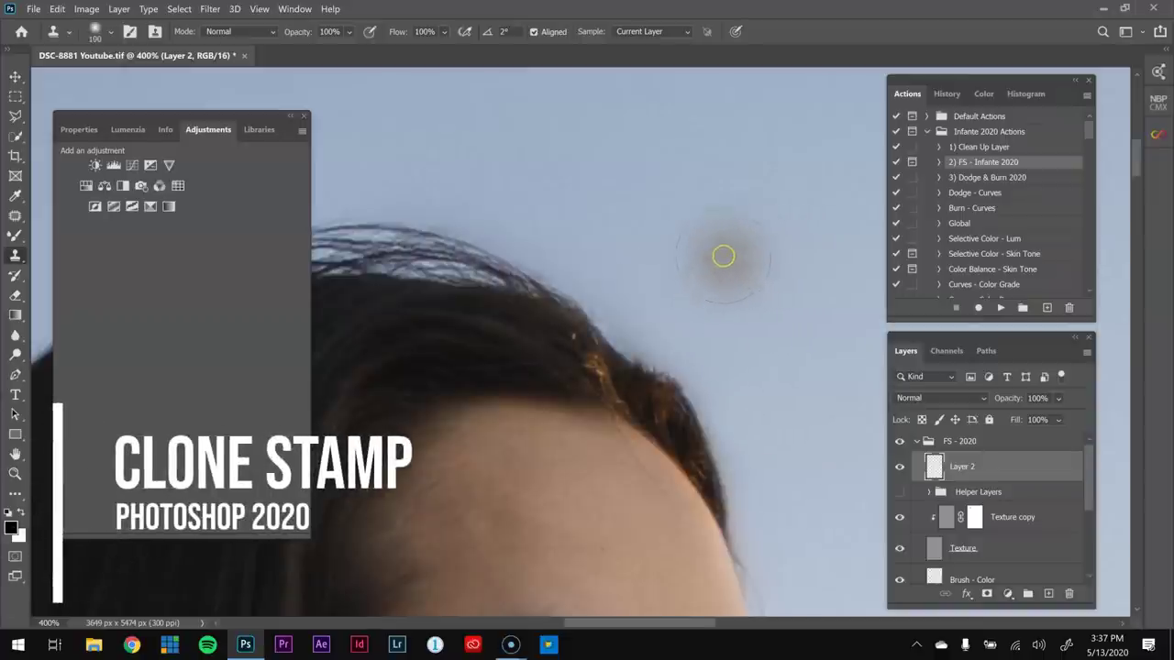
key("bracketright")
key("bracketright")
key("bracketleft")
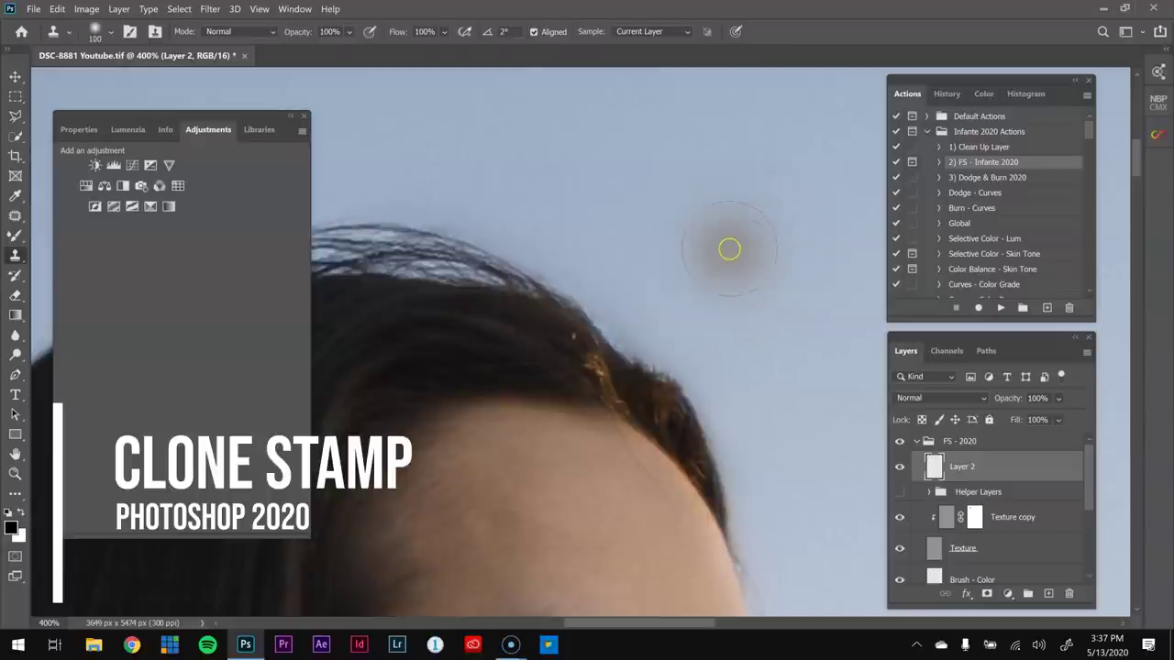
left_click(651, 31)
left_click(653, 66)
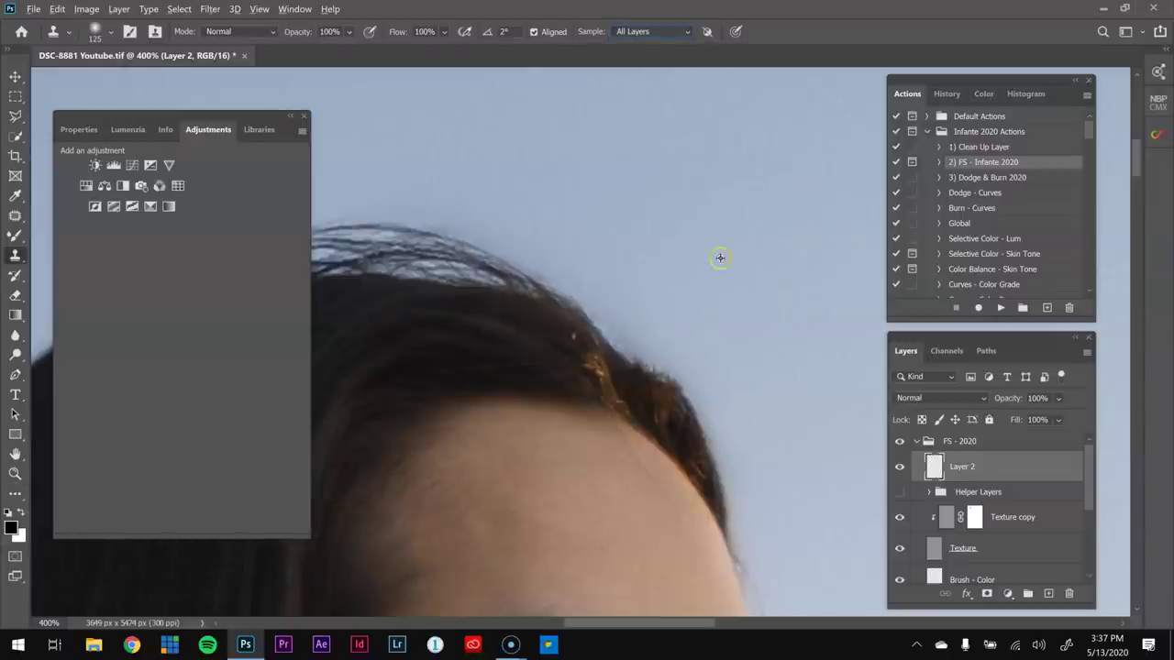
mouse_move(635, 313)
left_mouse_down()
mouse_move(632, 330)
mouse_move(642, 328)
left_mouse_up()
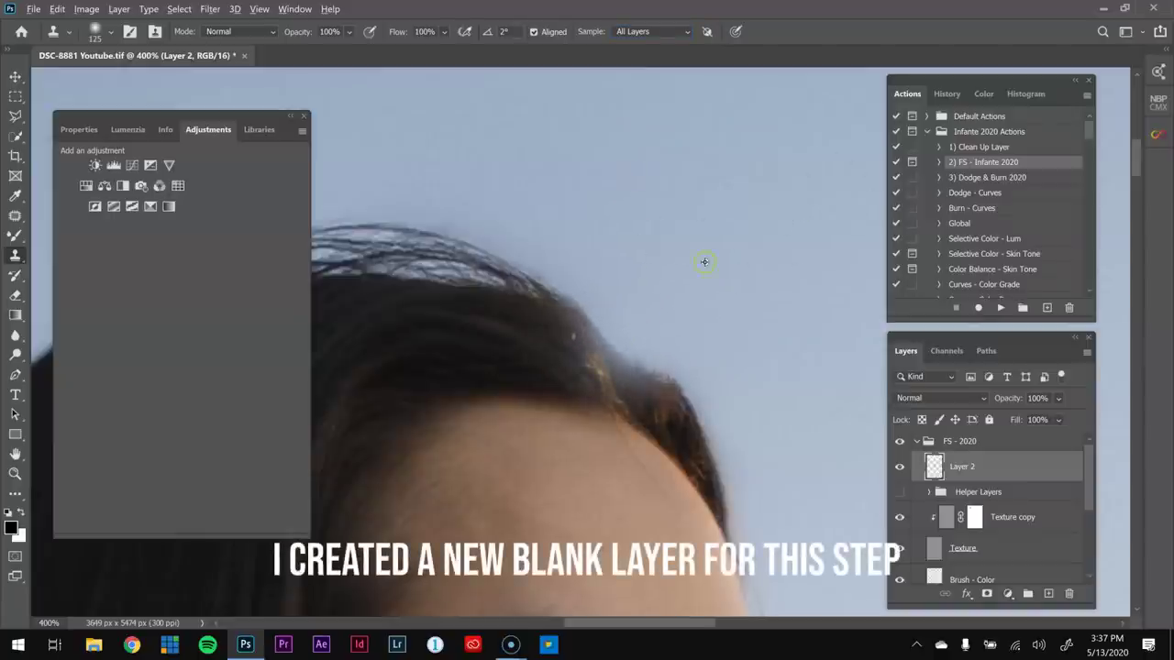
left_click_drag(651, 340, 675, 351)
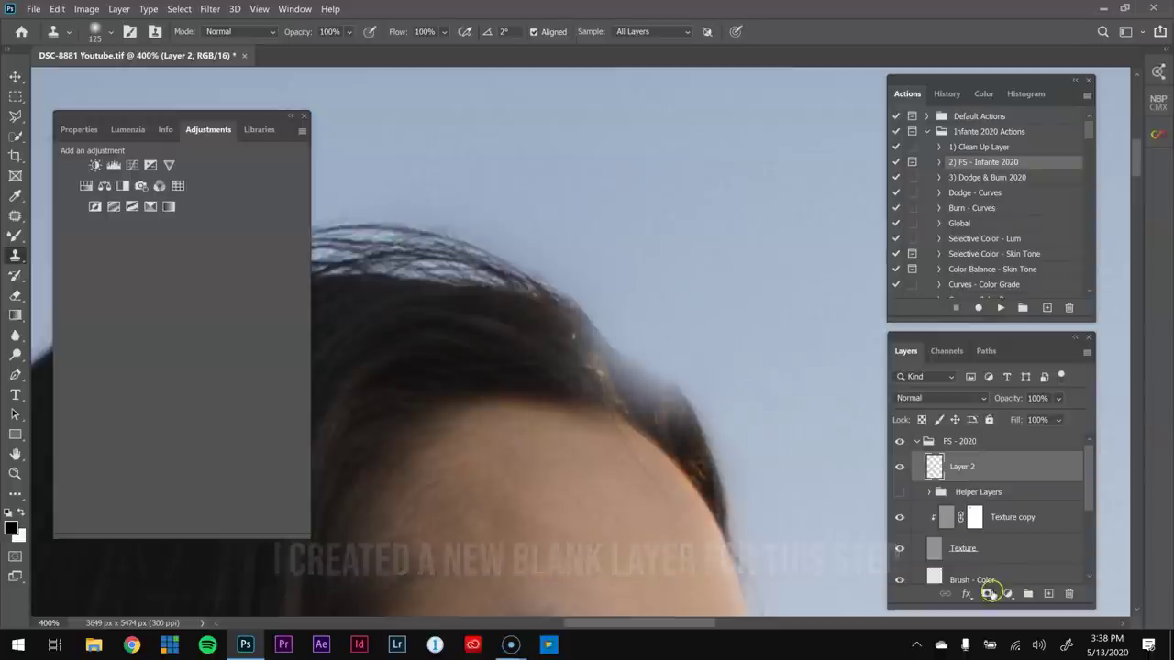
- Add a mask to Layer 2 and paint black with the regular Brush at 30, then 15 pixels, restoring the hair covered by cloned sky
left_click(987, 593)
key("z")
left_click(656, 389)
key("b")
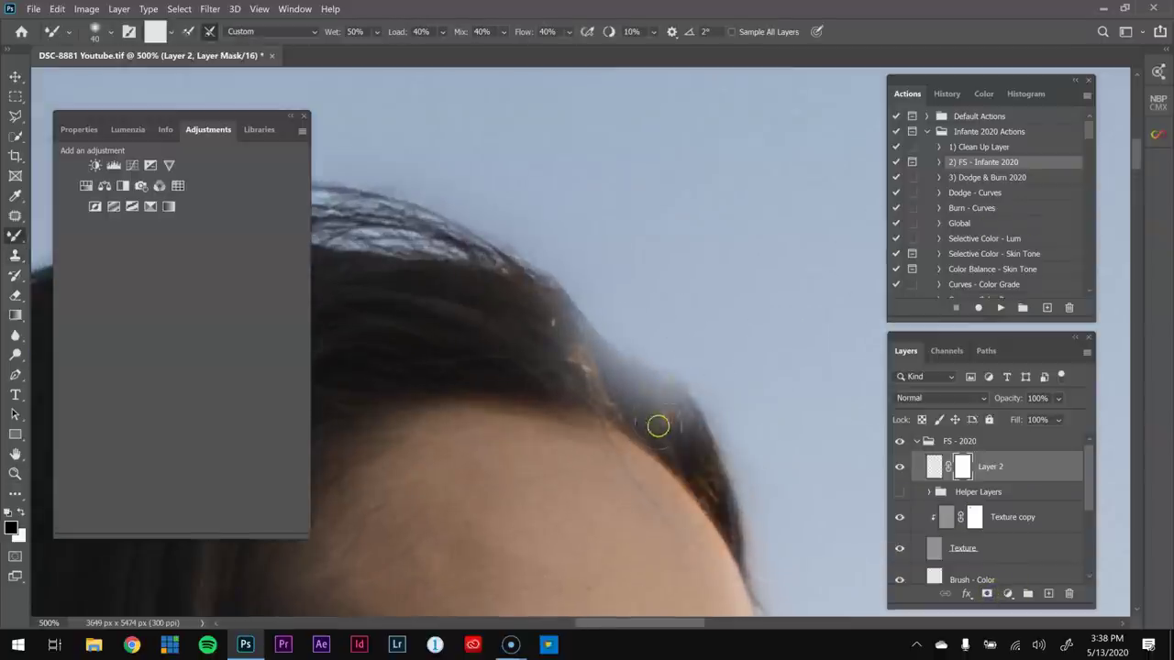
key("bracketleft")
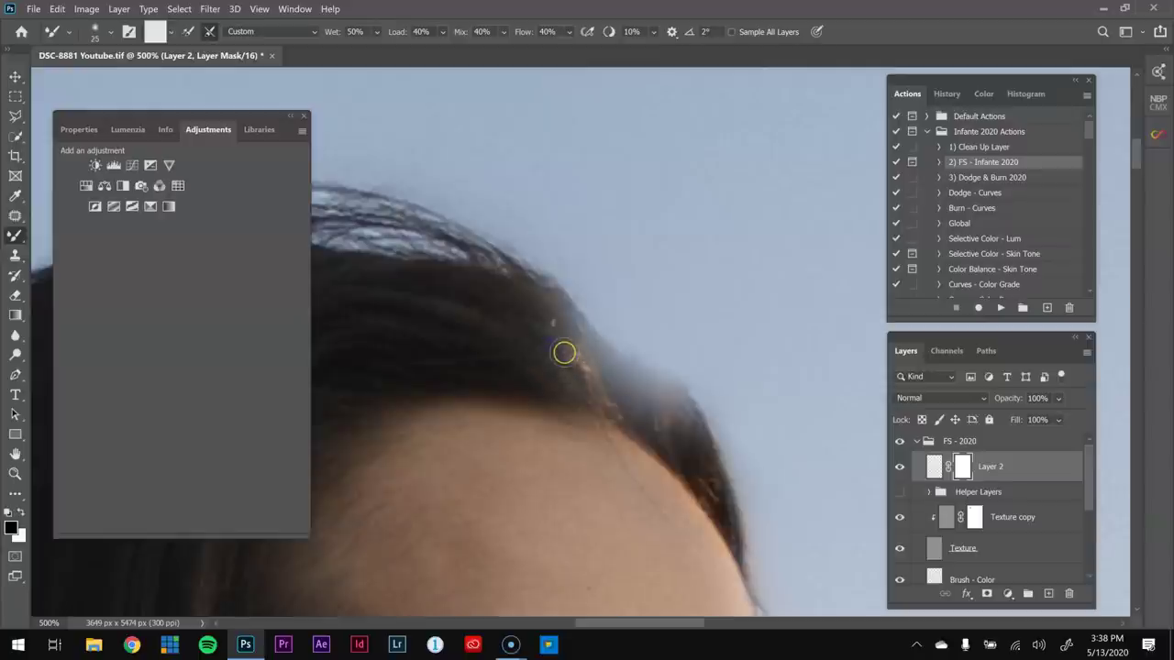
key("shift+b")
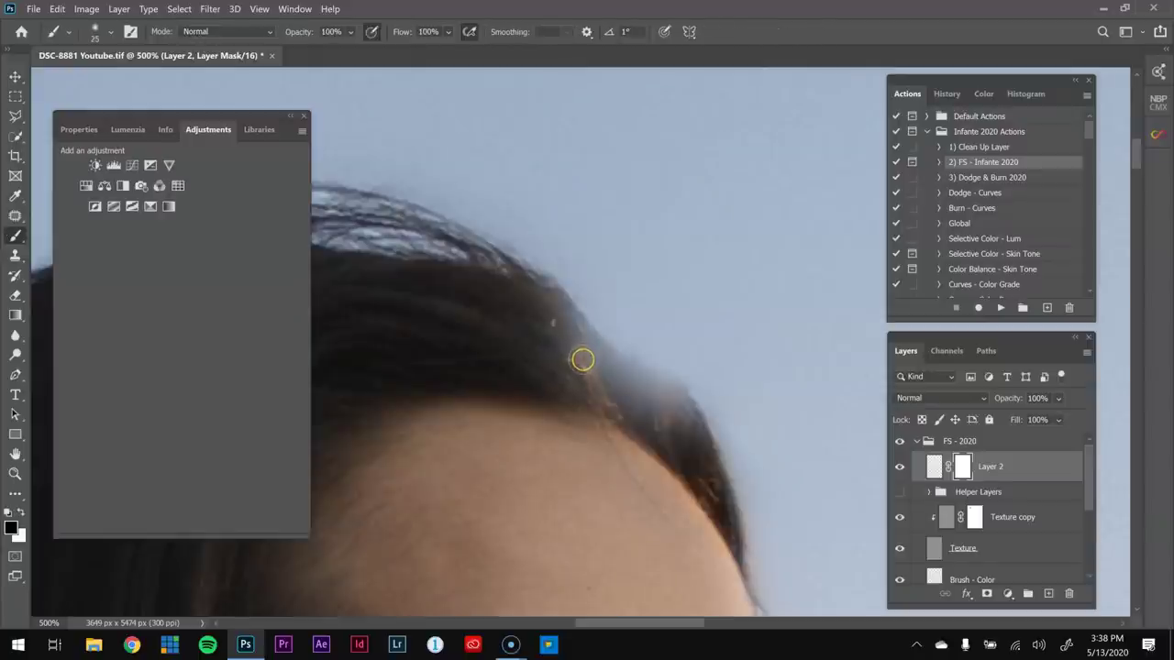
key("bracketright")
key("bracketright")
key("bracketleft")
mouse_move(551, 316)
left_mouse_down()
mouse_move(564, 359)
mouse_move(571, 340)
mouse_move(556, 324)
mouse_move(688, 442)
mouse_move(597, 400)
mouse_move(636, 427)
left_mouse_up()
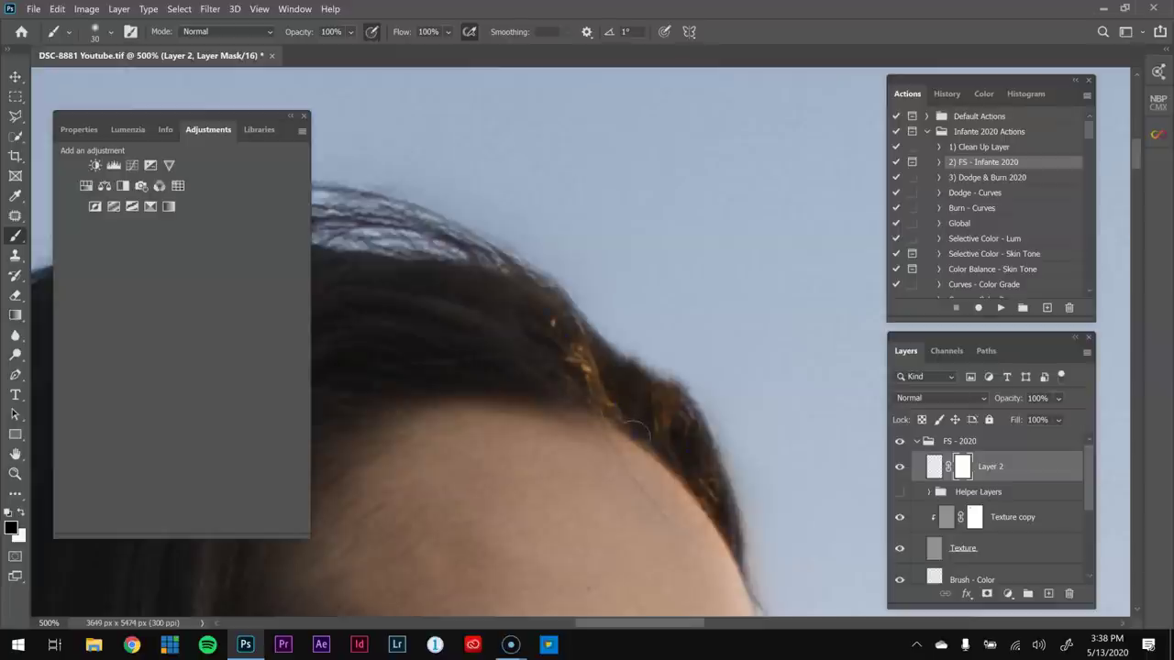
key("[")
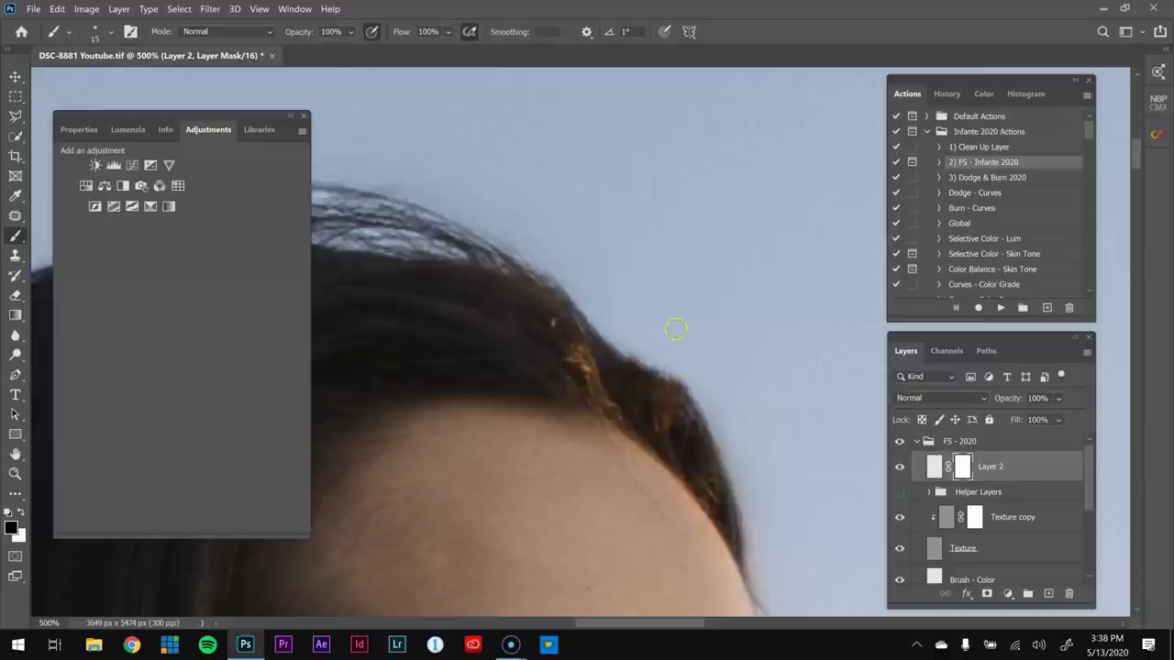
- Review the retouched hair edge against the sky in the full portrait and closer on the head
key("ctrl+1")
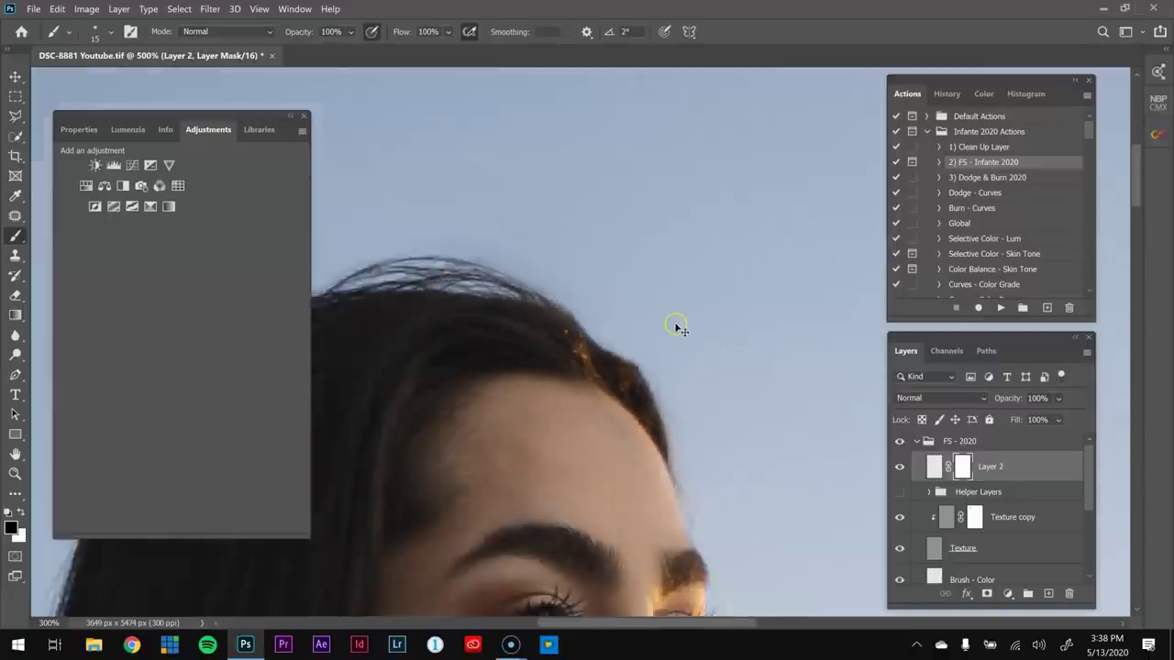
key("ctrl+minus")
key("ctrl+minus")
key("ctrl+minus")
key("ctrl+minus")
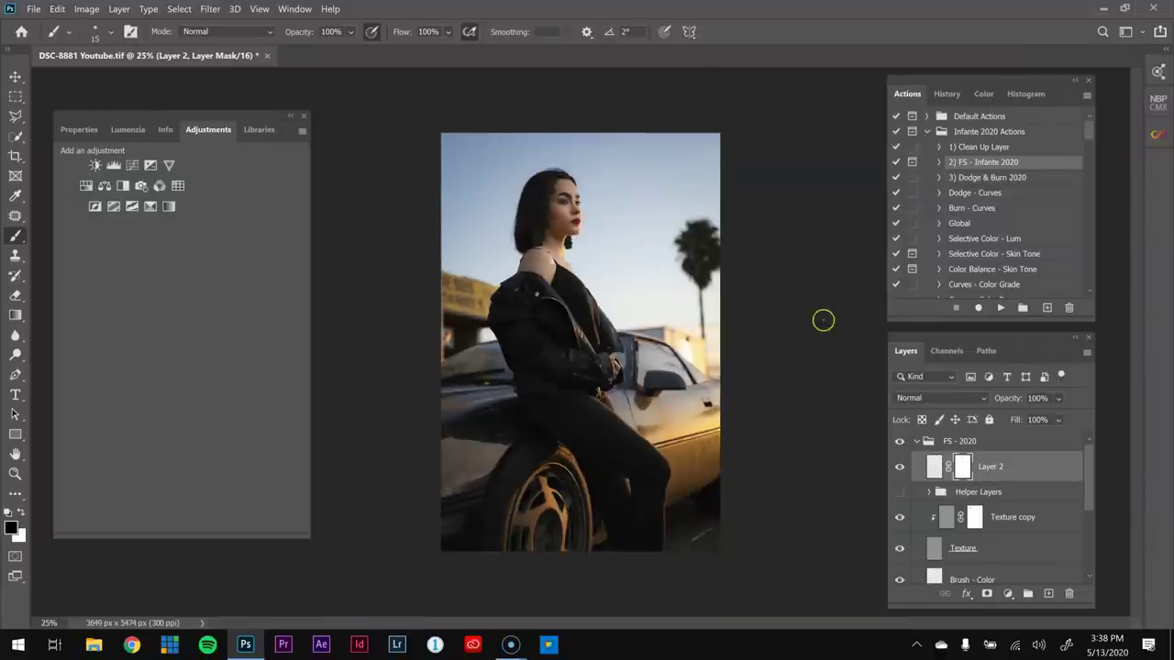
key("z")
left_click_drag(552, 170, 609, 200)
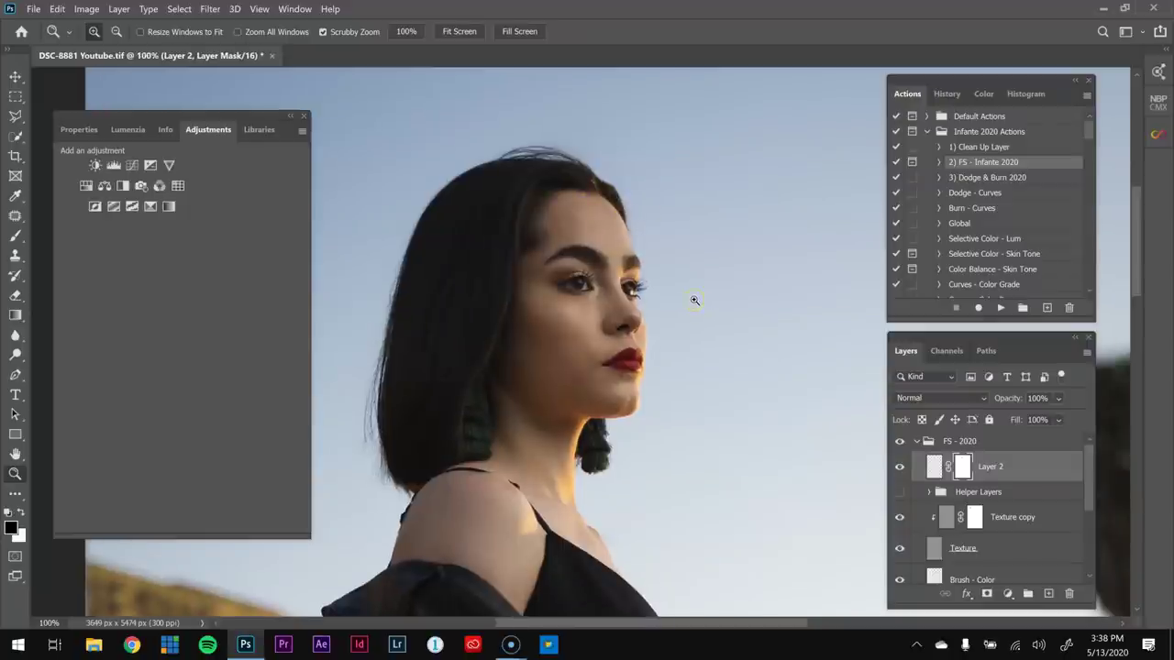
key("ctrl+minus")
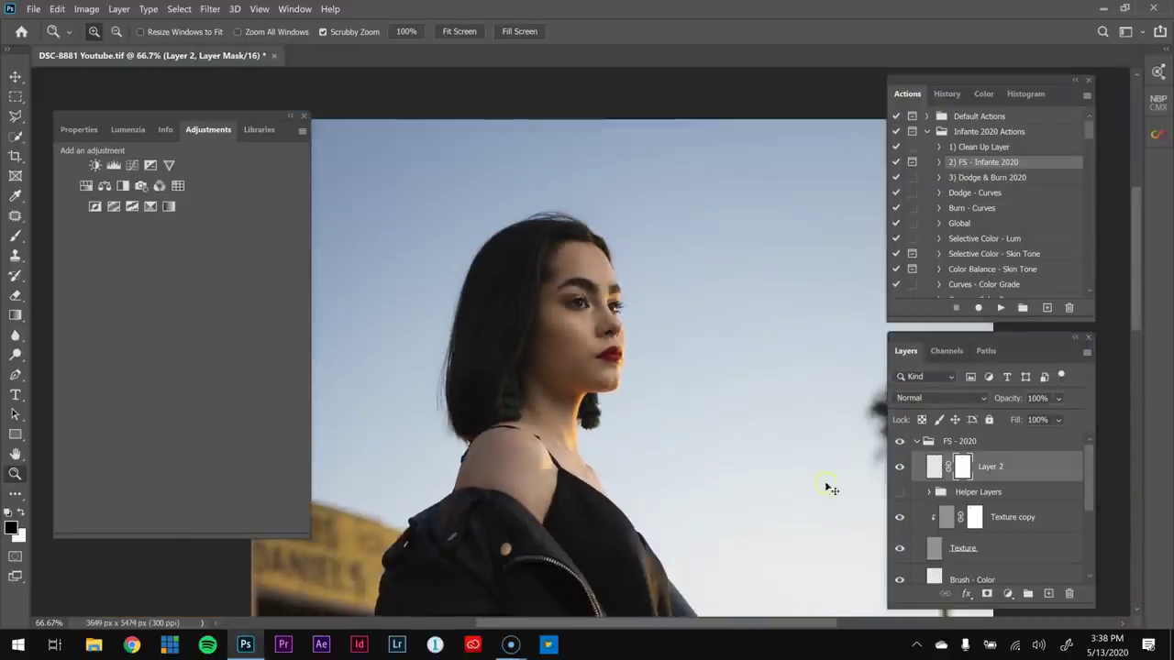
key("ctrl+minus")
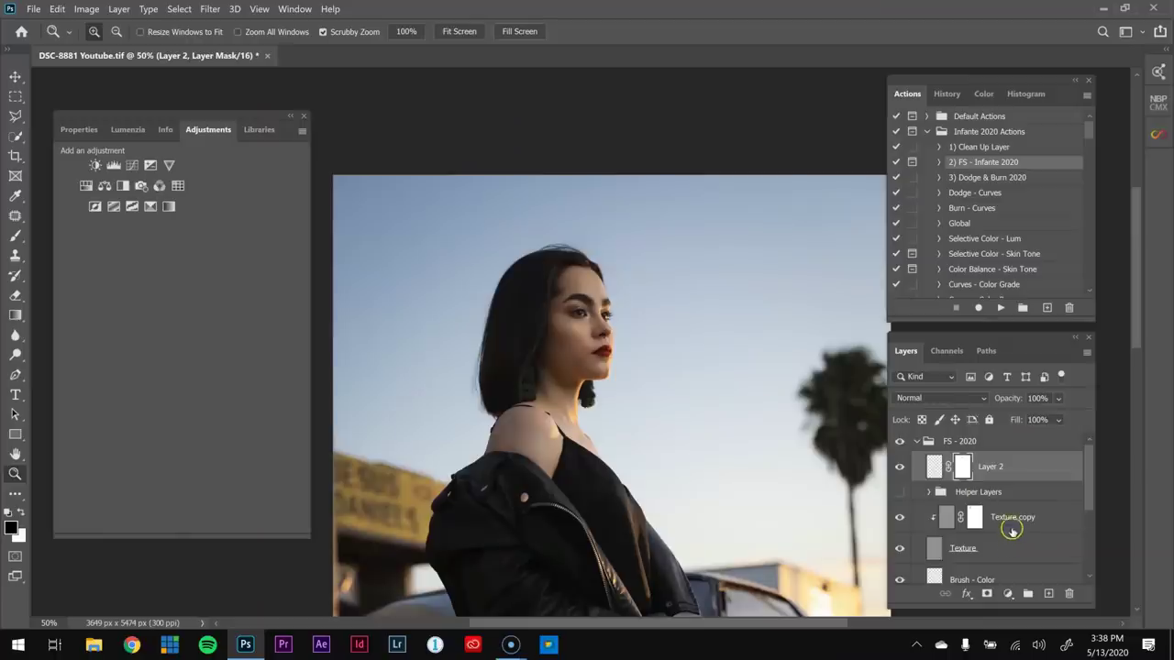
- Select the Color Backup Adjust Opacity layer's image, show the Helper Layers group, and switch to the Mixer Brush
scroll(1011, 532, "down", 2)
scroll(1006, 527, "down", 1)
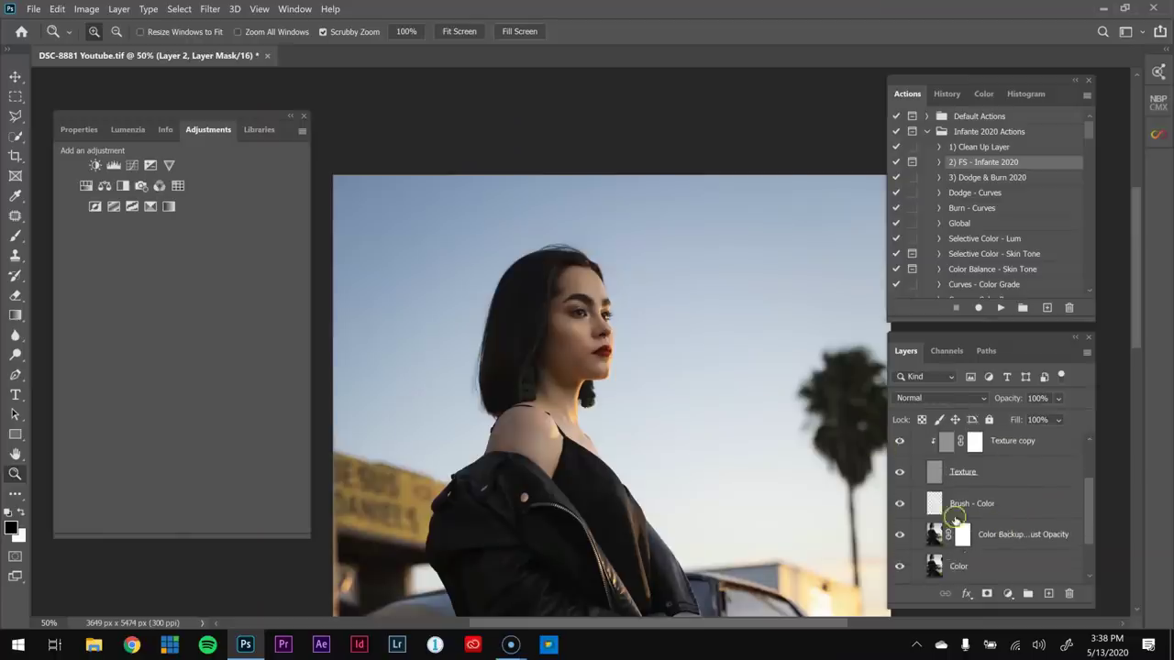
left_click(936, 535)
left_click_drag(571, 268, 716, 387)
scroll(946, 496, "up", 4)
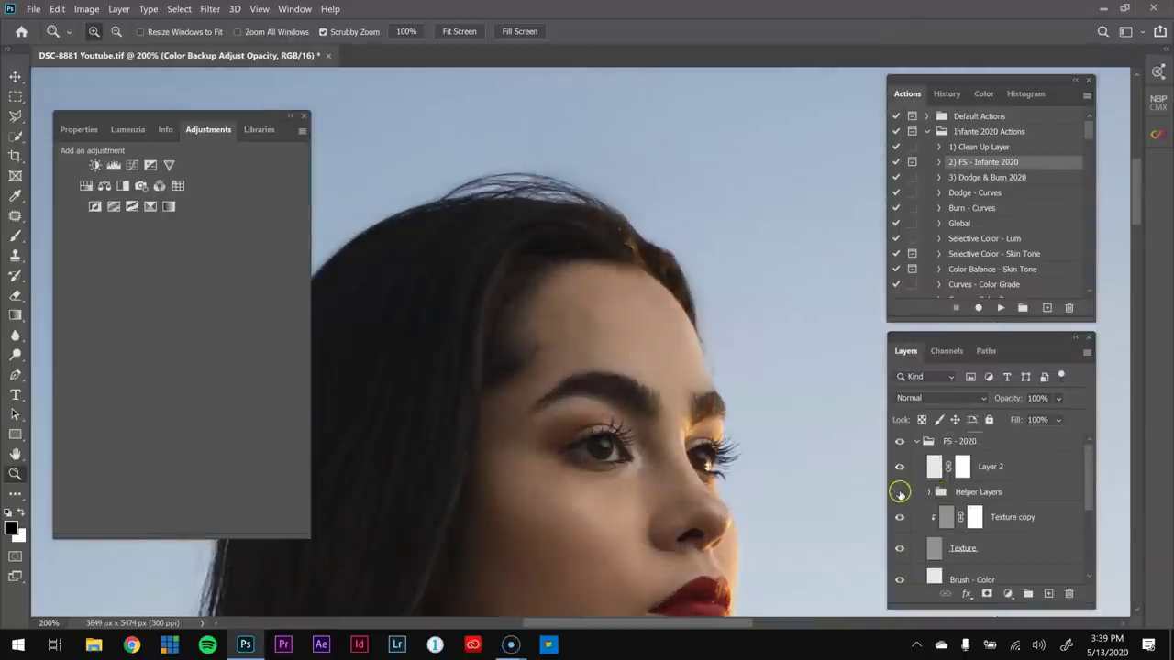
left_click(899, 491)
scroll(979, 548, "down", 2)
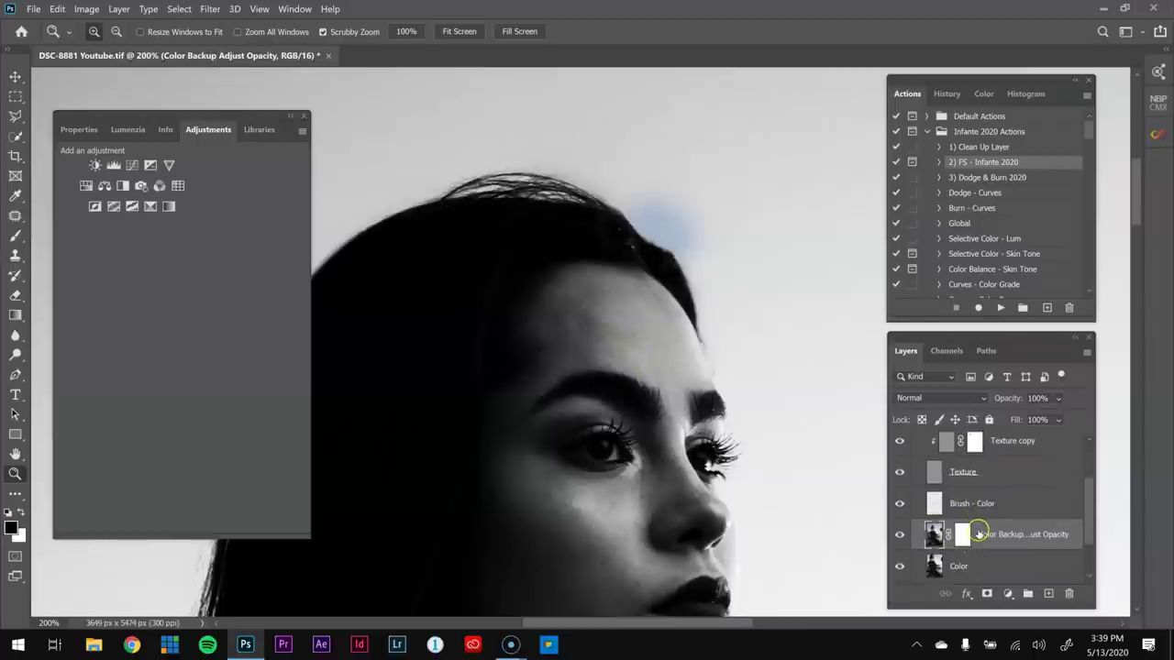
key("b")
key("shift+b")
key("shift+b")
key("shift+b")
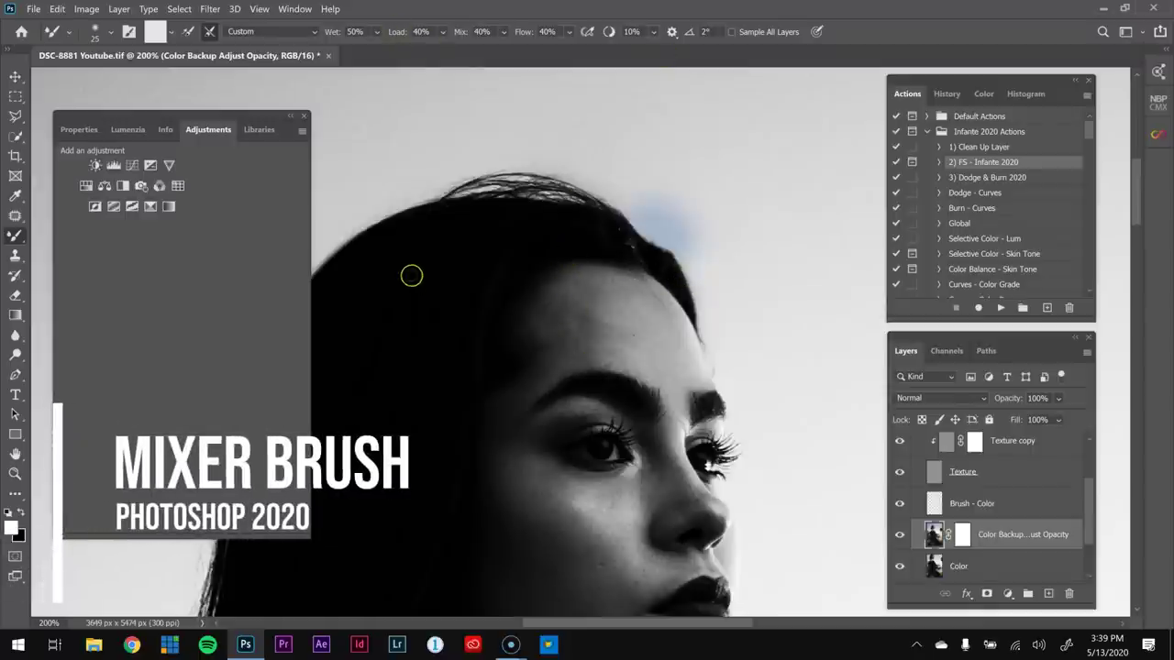
- Blend the uneven tones on the forehead with the Mixer Brush at about 90 pixels
key("]")
key("]")
key("]")
key("]")
key("]")
key("]")
key("]")
key("bracketright")
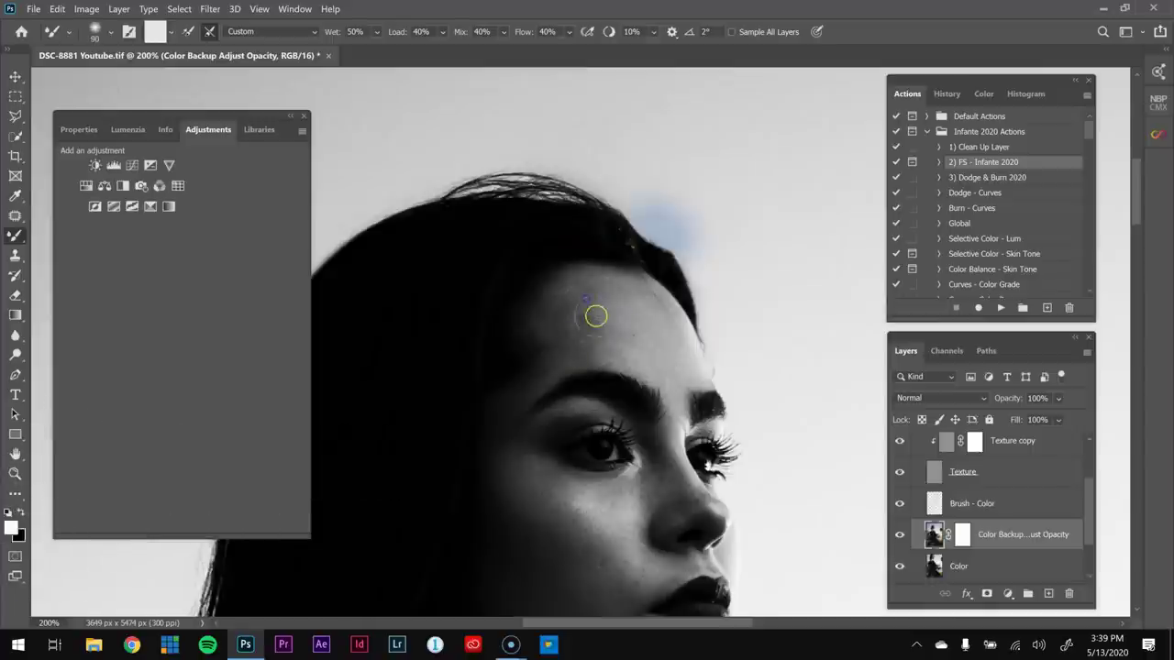
key("bracketright")
key("bracketright")
key("bracketright")
key("bracketleft")
key("bracketleft")
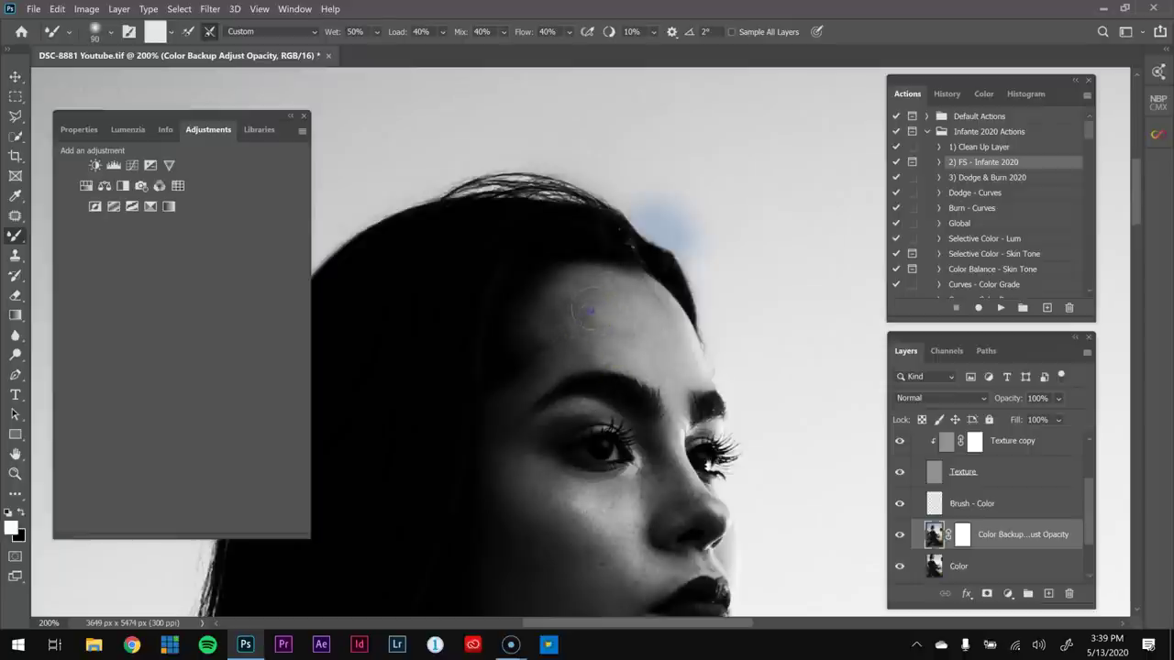
key("bracketleft")
key("bracketleft")
key("bracketleft")
- Blend the tonal transitions on the cheek and beside the mouth with a 60-pixel Mixer Brush
left_click_drag(649, 504, 676, 380)
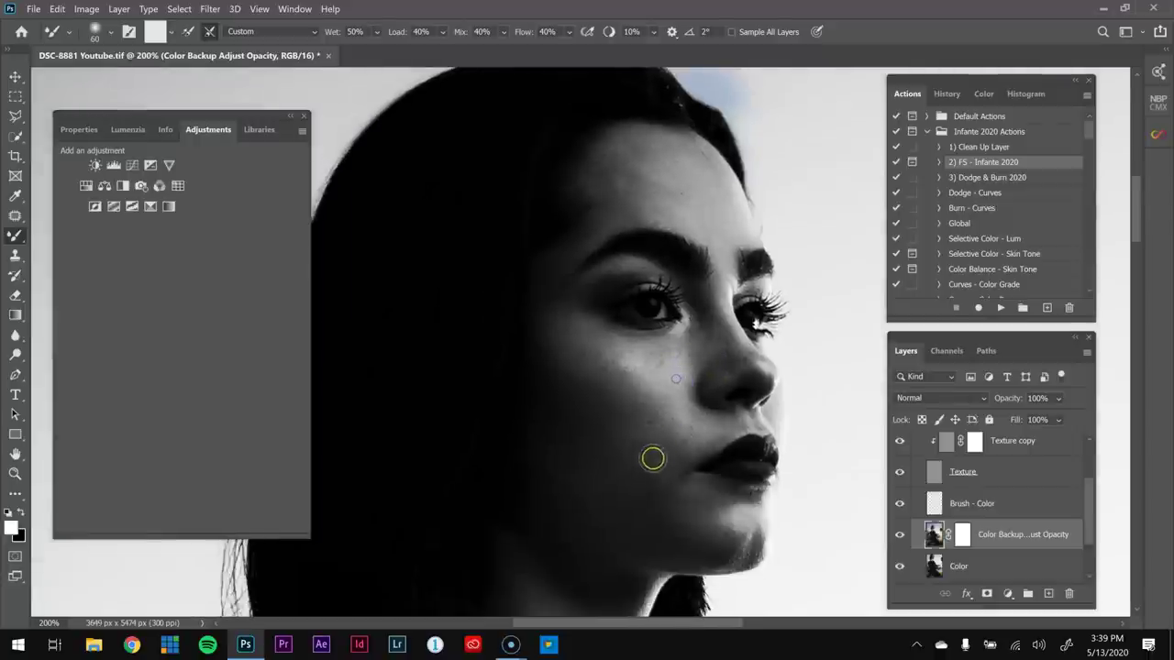
key("bracketright")
key("bracketright")
left_click(699, 425)
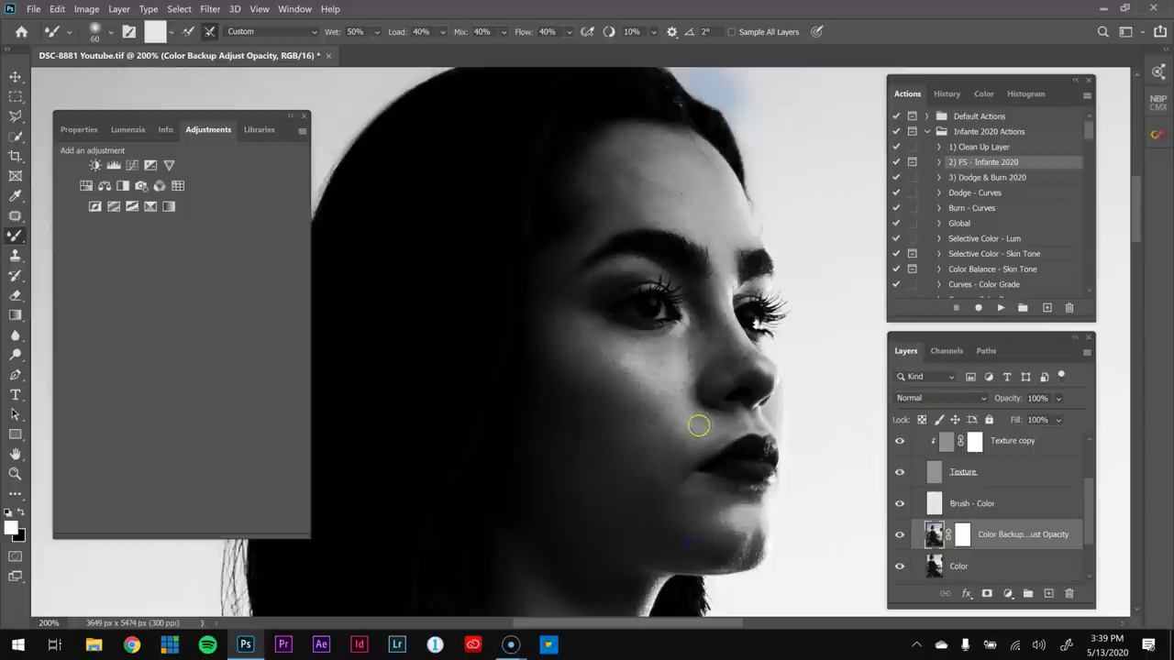
left_click_drag(678, 438, 691, 447)
- Refine the remaining forehead patches up close with the Mixer Brush at 50 to 70 pixels
key("bracketleft")
key("bracketleft")
key("bracketleft")
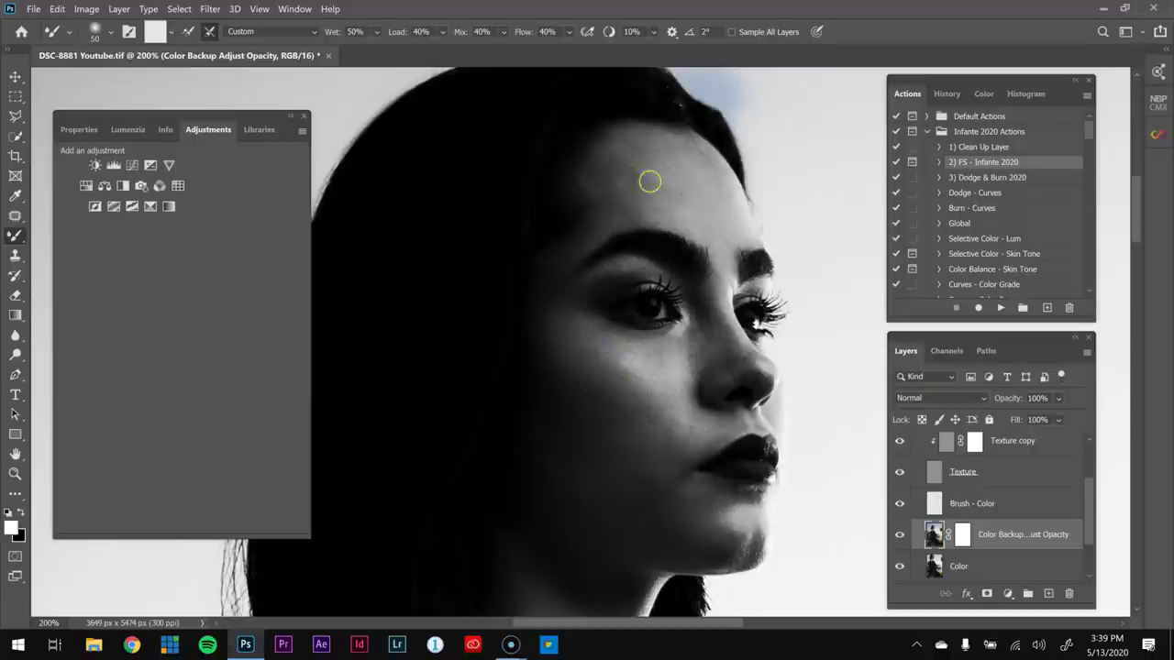
key("bracketleft")
key("ctrl+plus")
left_click_drag(643, 191, 629, 354)
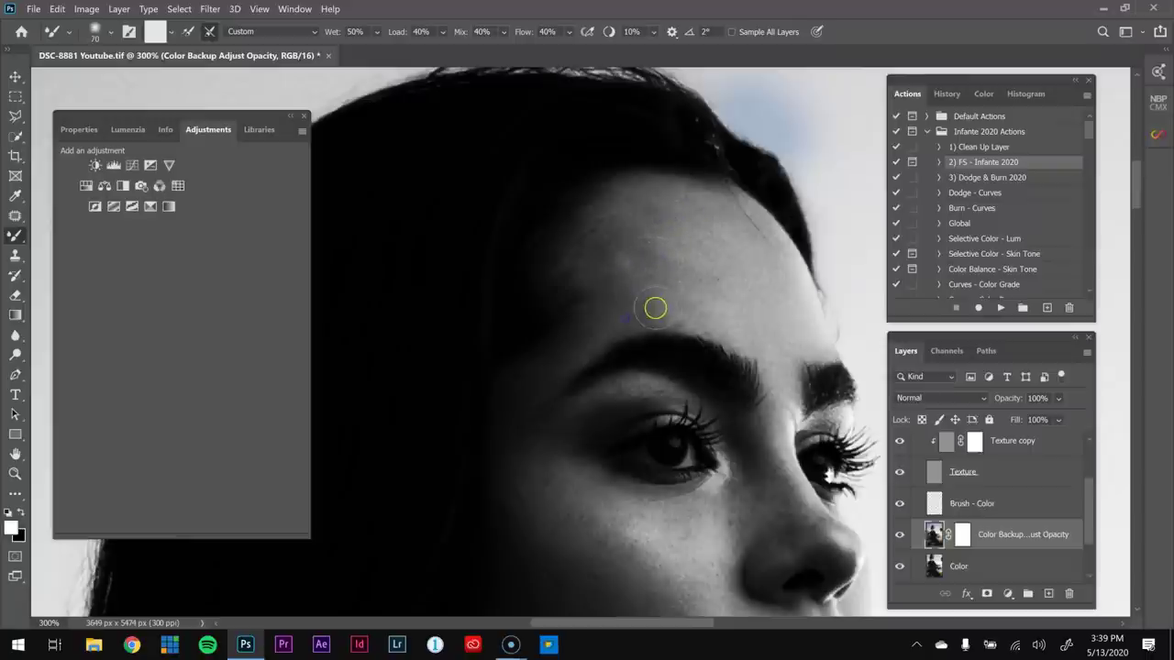
- Smooth the tones under the eye and across the cheek with the Mixer Brush at 70 to 90 pixels
scroll(679, 343, "down", 5)
key("]")
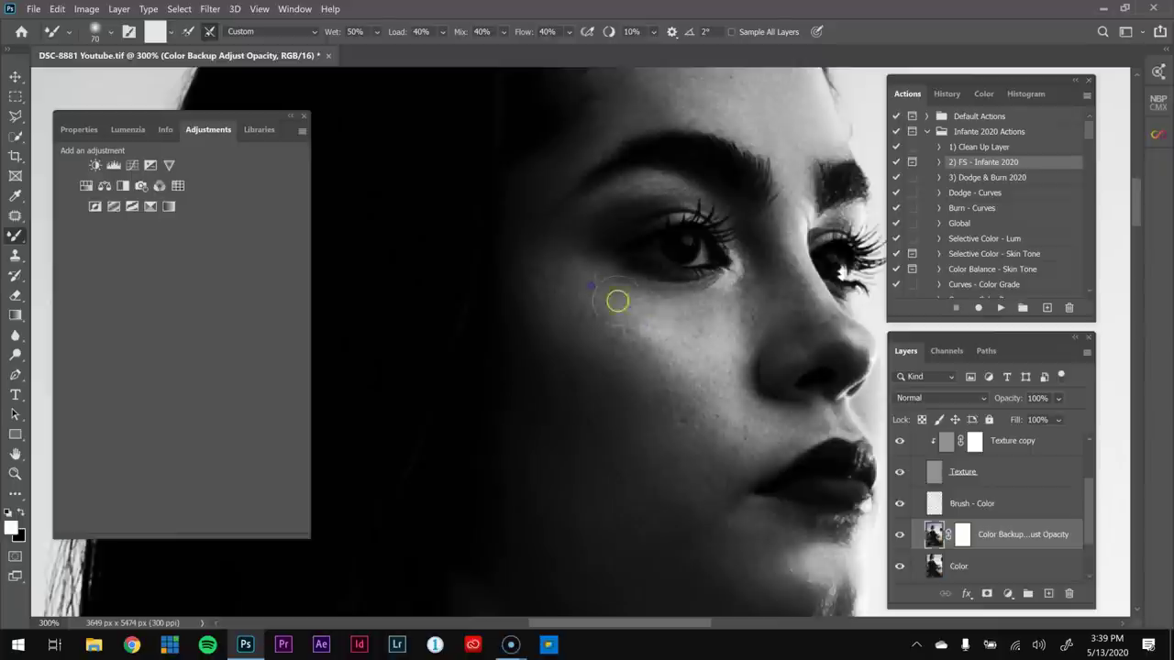
key("[")
key("[")
key("[")
key("]")
key("]")
key("]")
key("]")
key("]")
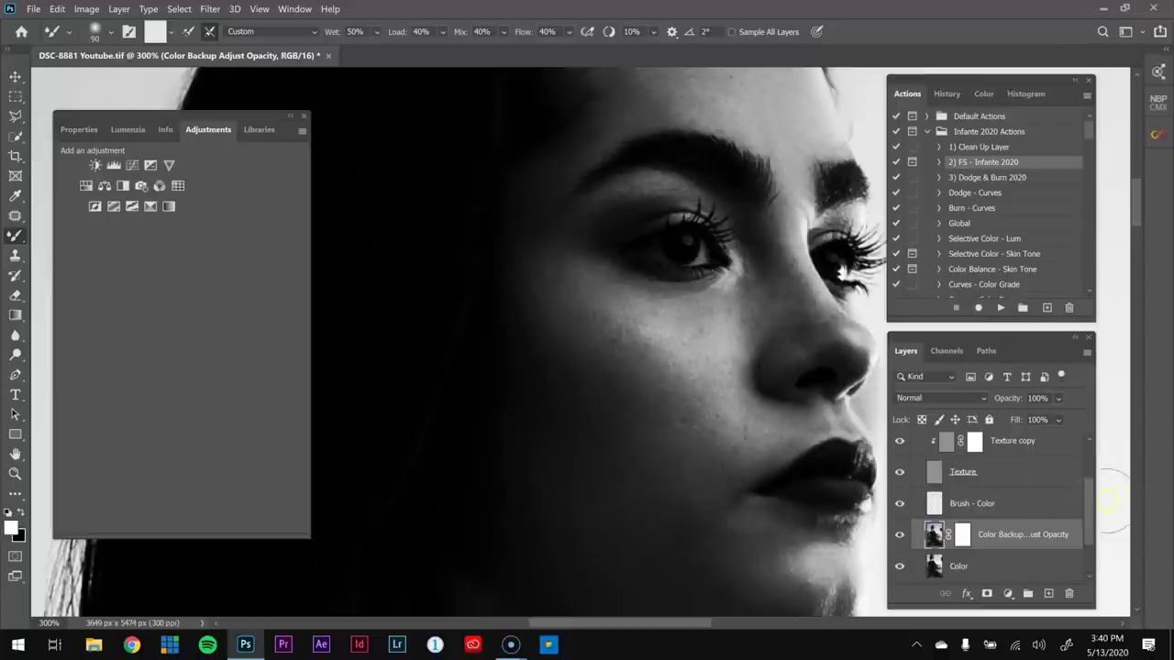
- Hide the Helper Layers group to check the blended skin in color, and enlarge the Mixer Brush to 175 pixels
scroll(1009, 468, "up", 2)
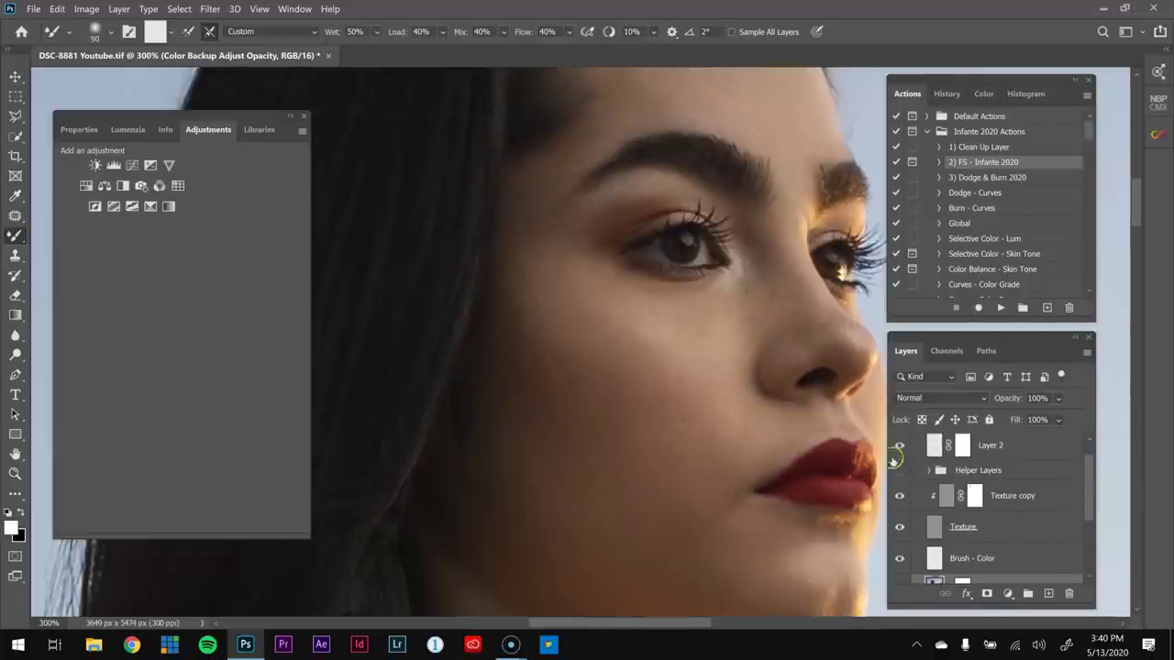
left_click(900, 470)
key("ctrl+minus")
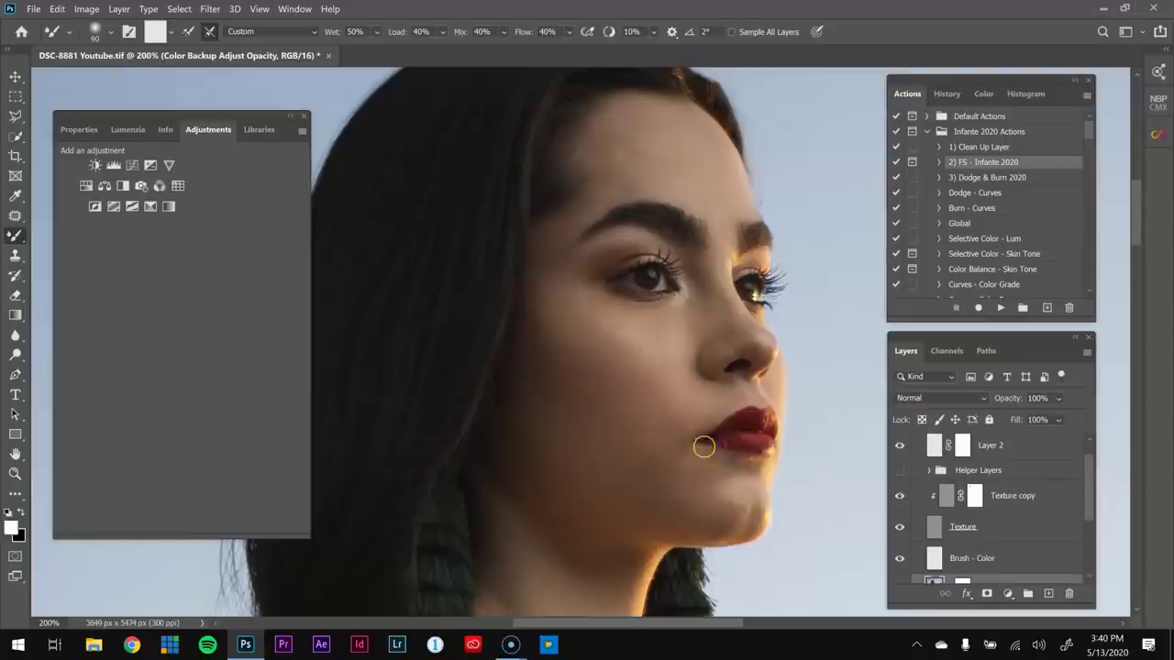
key("bracketright")
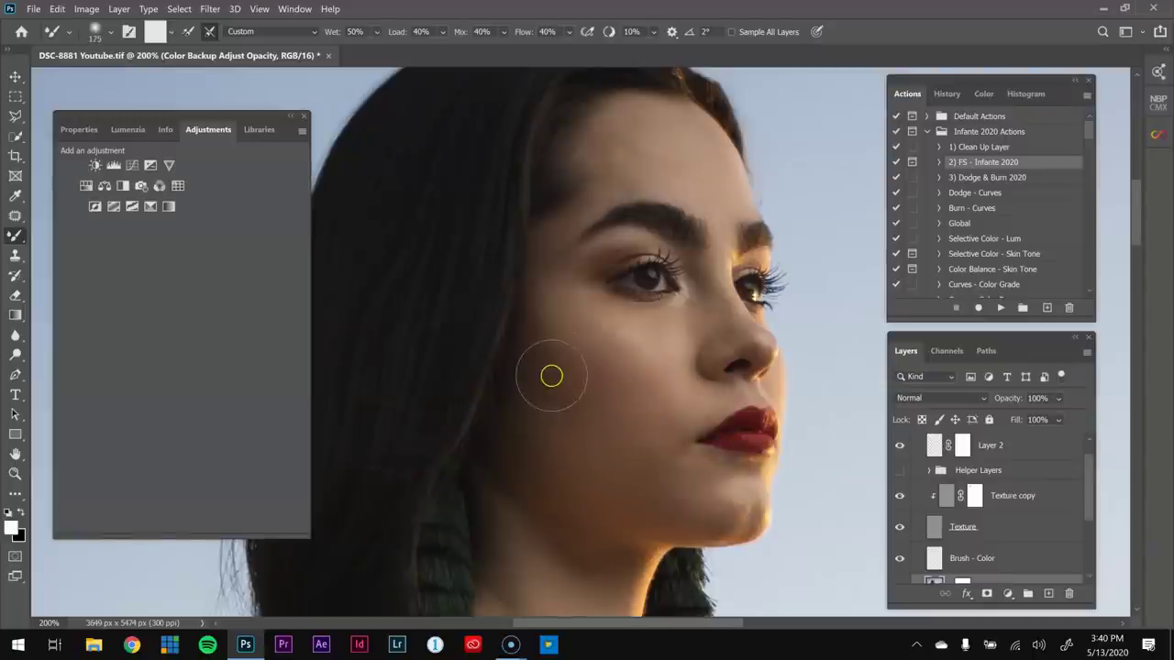
- Smooth the tones across the cheek and down to the jaw with the Mixer Brush at 150 to 175 pixels
key("bracketright")
key("bracketright")
key("bracketright")
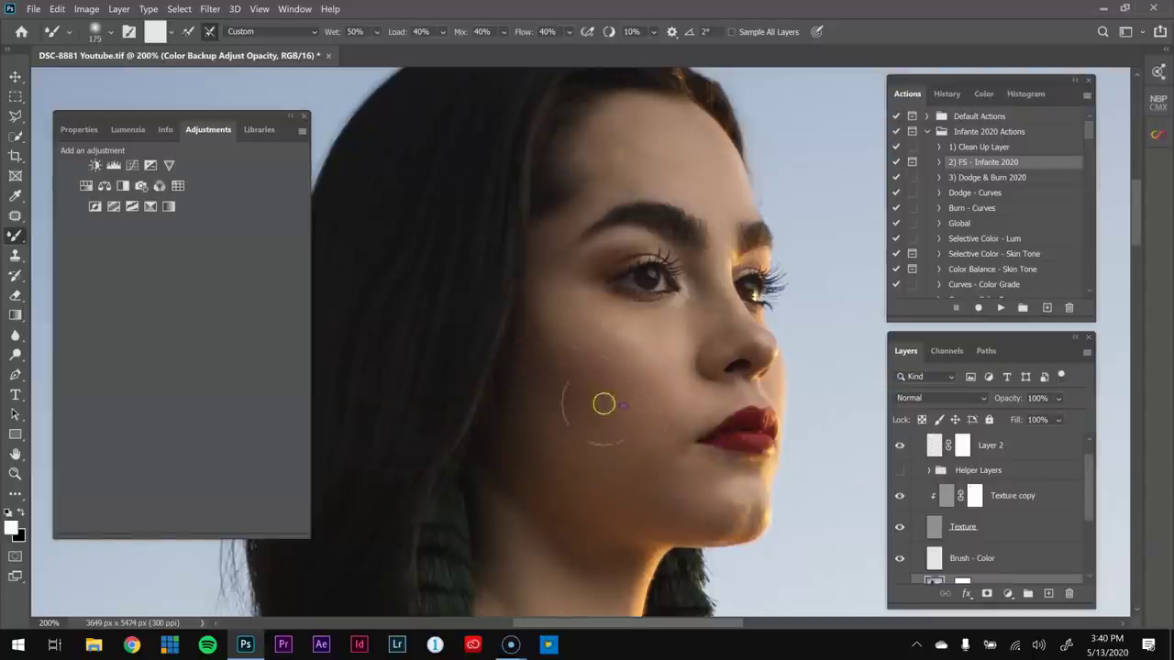
key("bracketleft")
key("bracketleft")
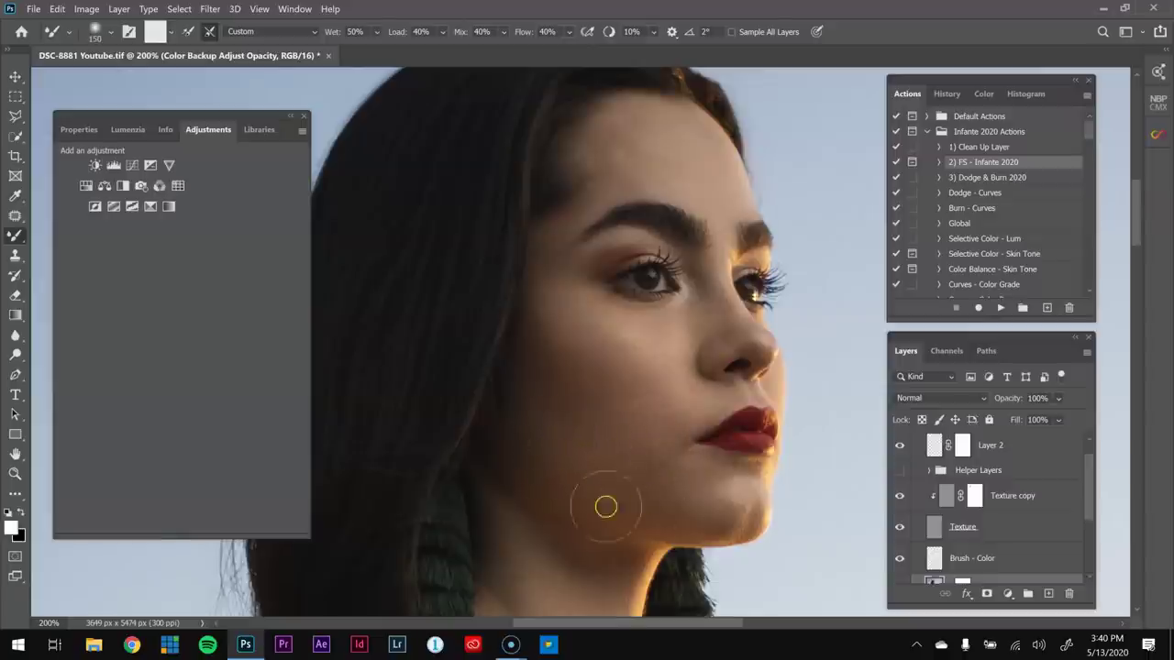
key("bracketleft")
key("bracketleft")
left_click_drag(565, 363, 566, 336)
key("bracketleft")
key("bracketright")
key("bracketright")
key("bracketright")
key("bracketright")
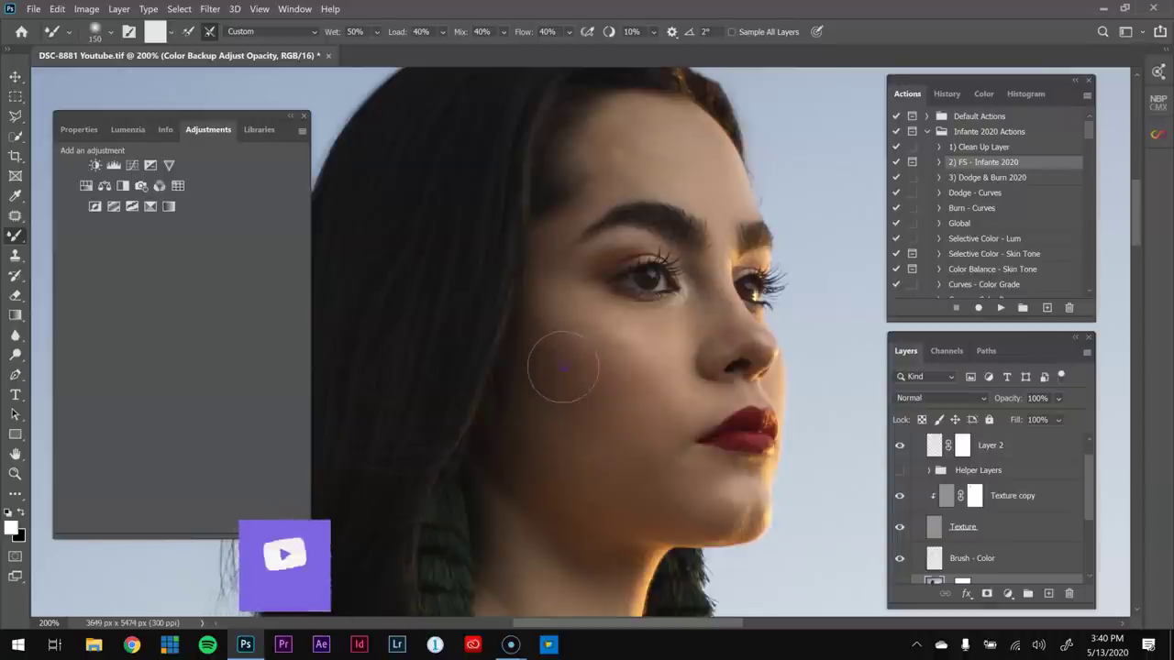
- Blend the tones from the cheek to the mouth corner and jaw, reducing the Mixer Brush from 150 to between 50 and 90 pixels
mouse_move(565, 351)
left_mouse_down()
mouse_move(596, 401)
mouse_move(556, 375)
mouse_move(666, 399)
left_mouse_up()
key("bracketleft")
key("bracketleft")
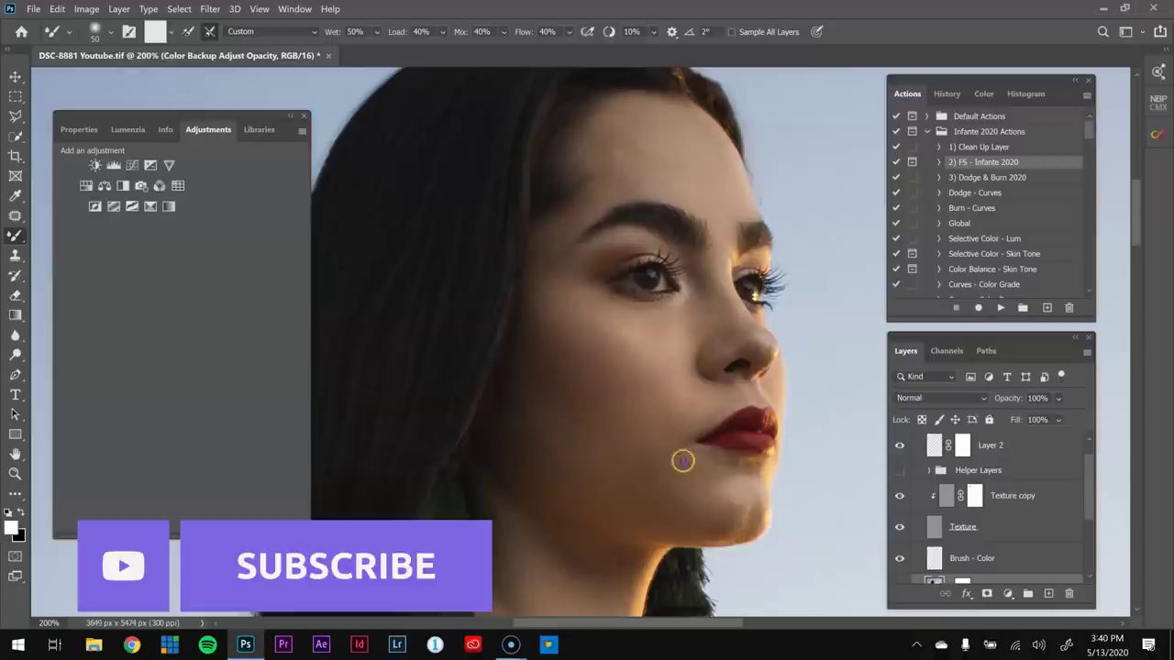
key("bracketright")
key("bracketright")
mouse_move(642, 506)
left_mouse_down()
mouse_move(598, 464)
mouse_move(626, 447)
mouse_move(653, 470)
left_mouse_up()
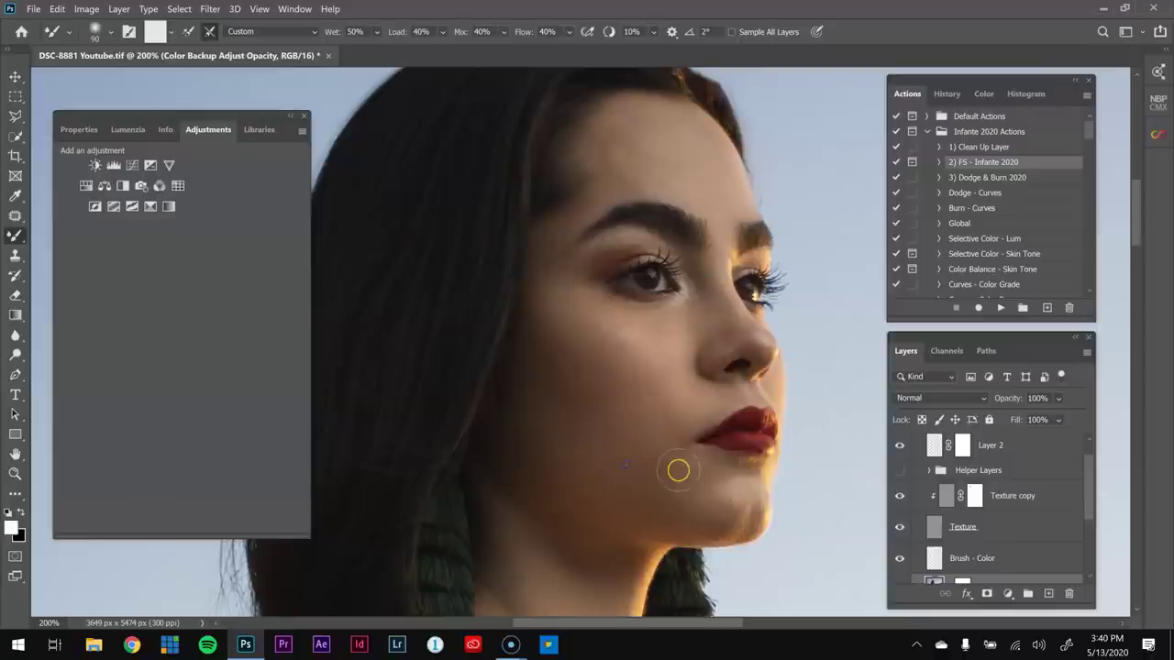
scroll(651, 459, "down", 3)
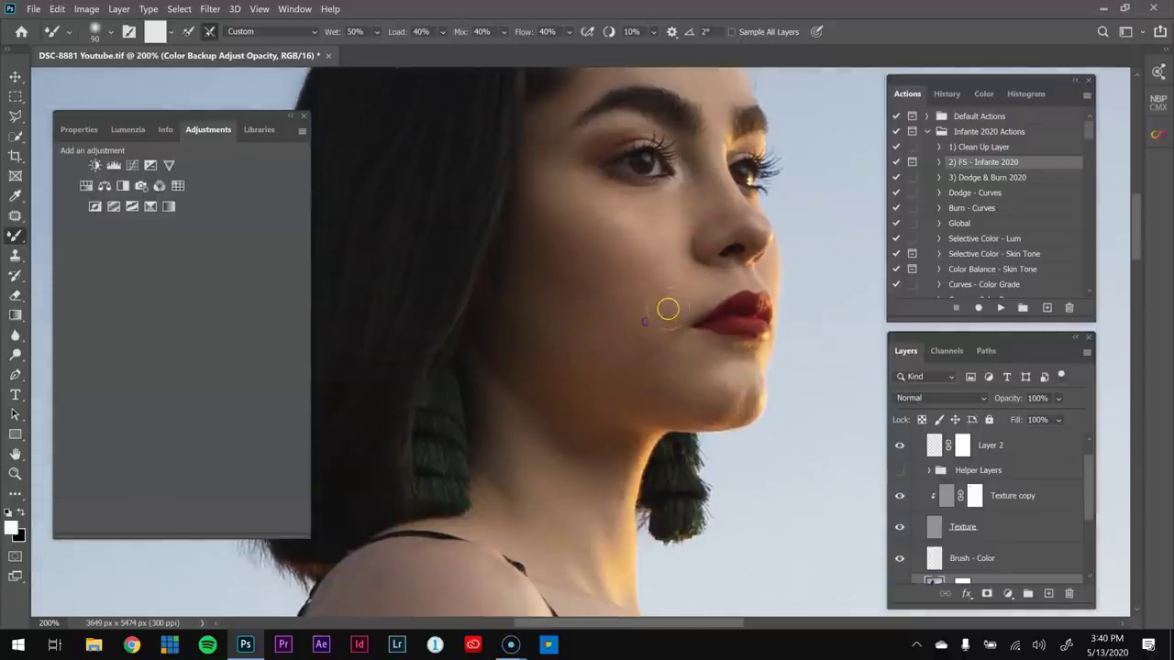
scroll(670, 308, "up", 2)
scroll(671, 307, "up", 3)
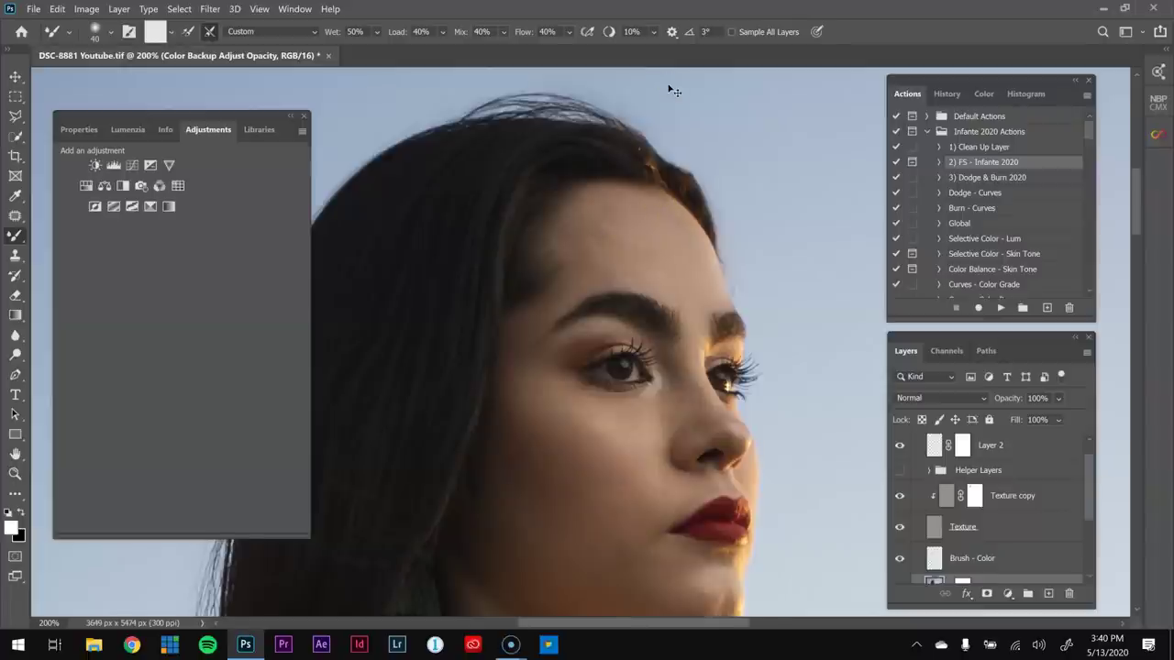
- Compare the whole portrait with the Color Backup Adjust Opacity layer switched off and on
key("ctrl+minus")
key("ctrl+minus")
scroll(972, 516, "up", 1)
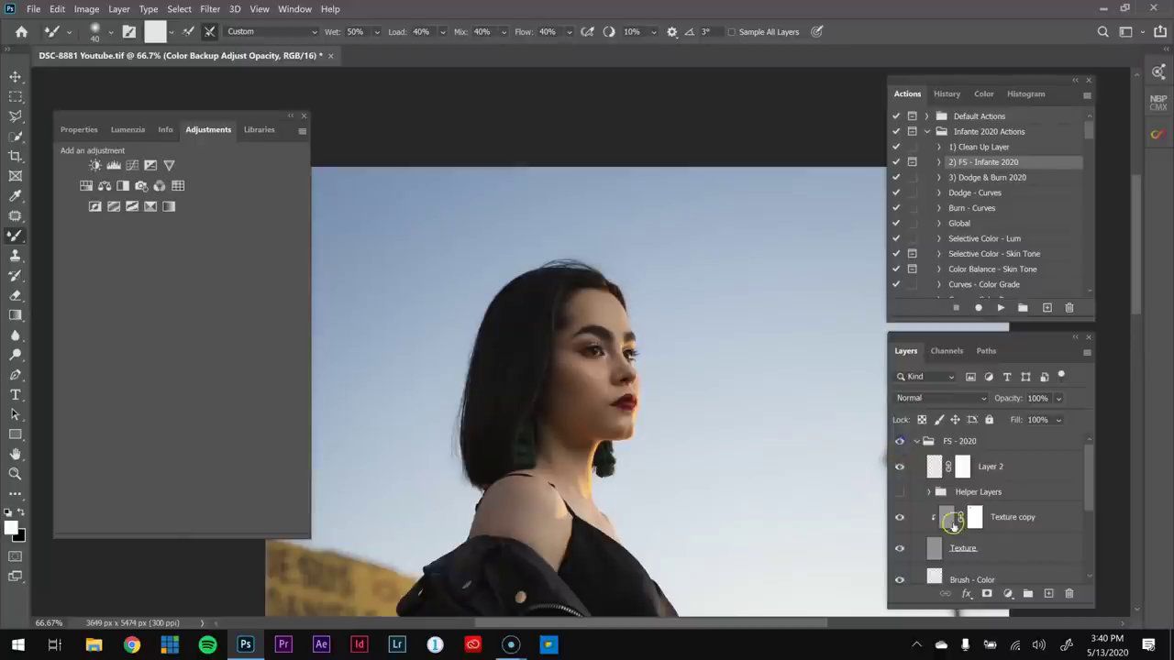
scroll(945, 521, "down", 2)
left_click(901, 536)
left_click(901, 535)
left_click(901, 537)
left_click(901, 537)
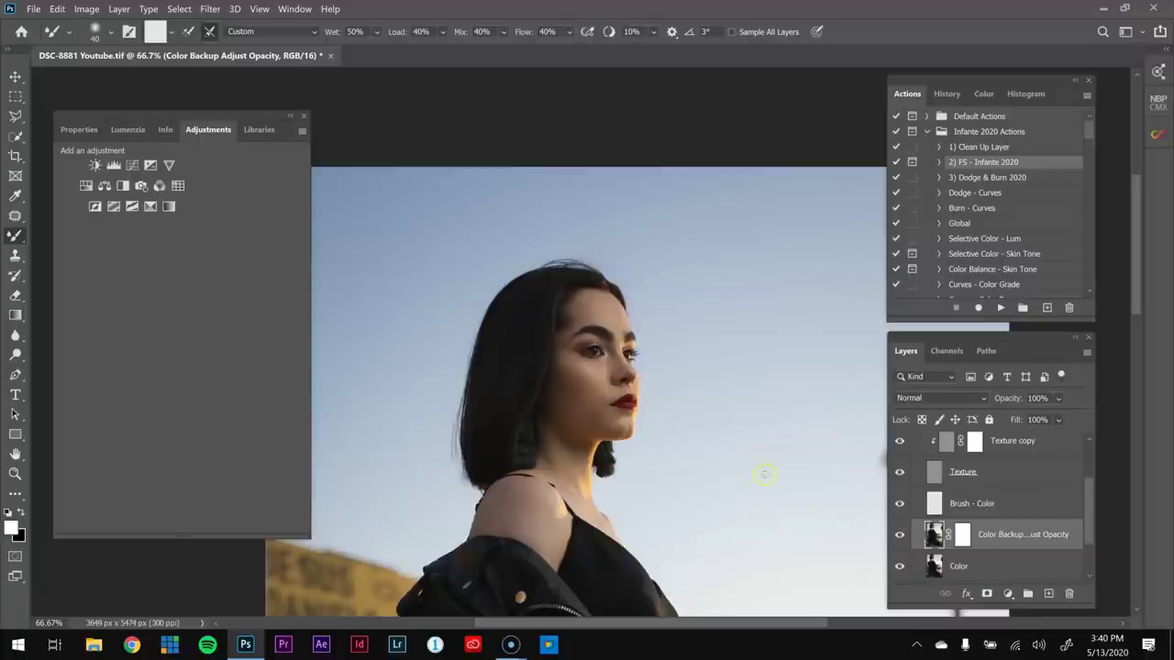
- Show the Helper Layers group and start blending the bare shoulder with the Mixer Brush at 70 to 250 pixels
scroll(904, 477, "up", 2)
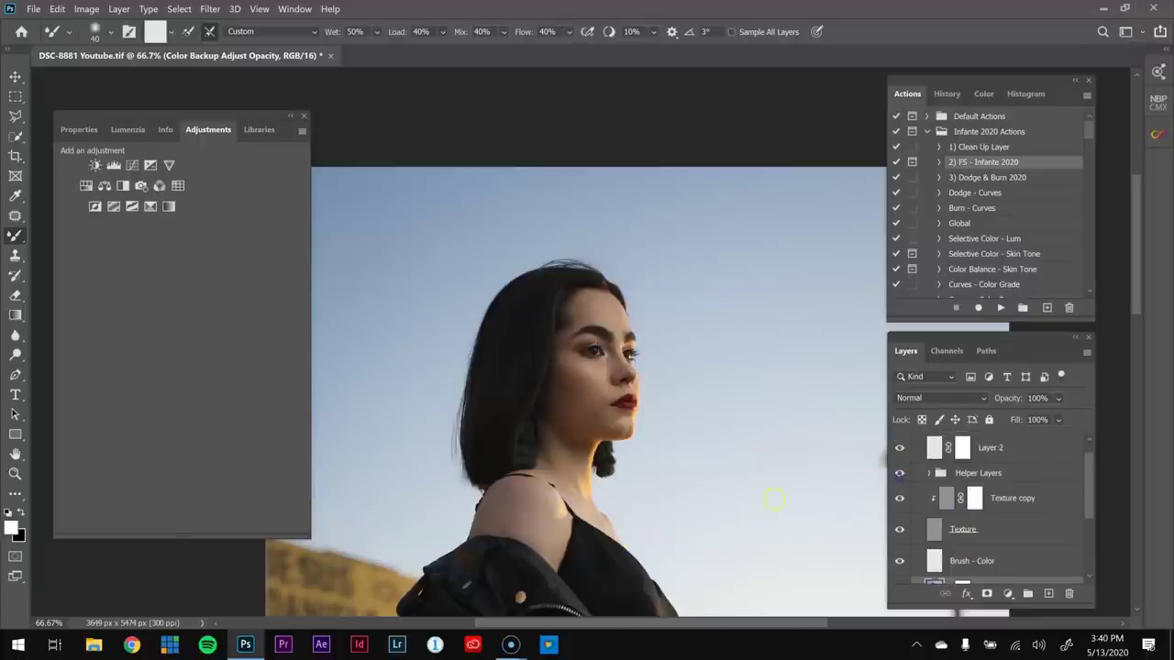
key("z")
left_click(498, 514)
left_click(498, 513)
left_click_drag(498, 514, 522, 472)
key("b")
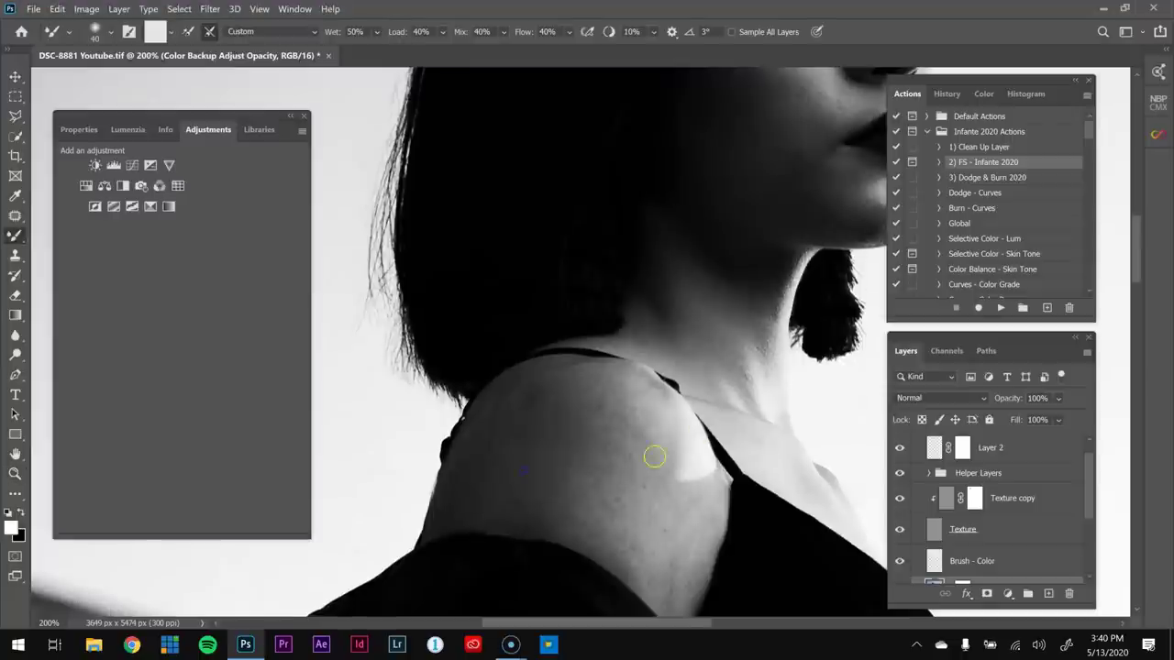
scroll(961, 524, "down", 2)
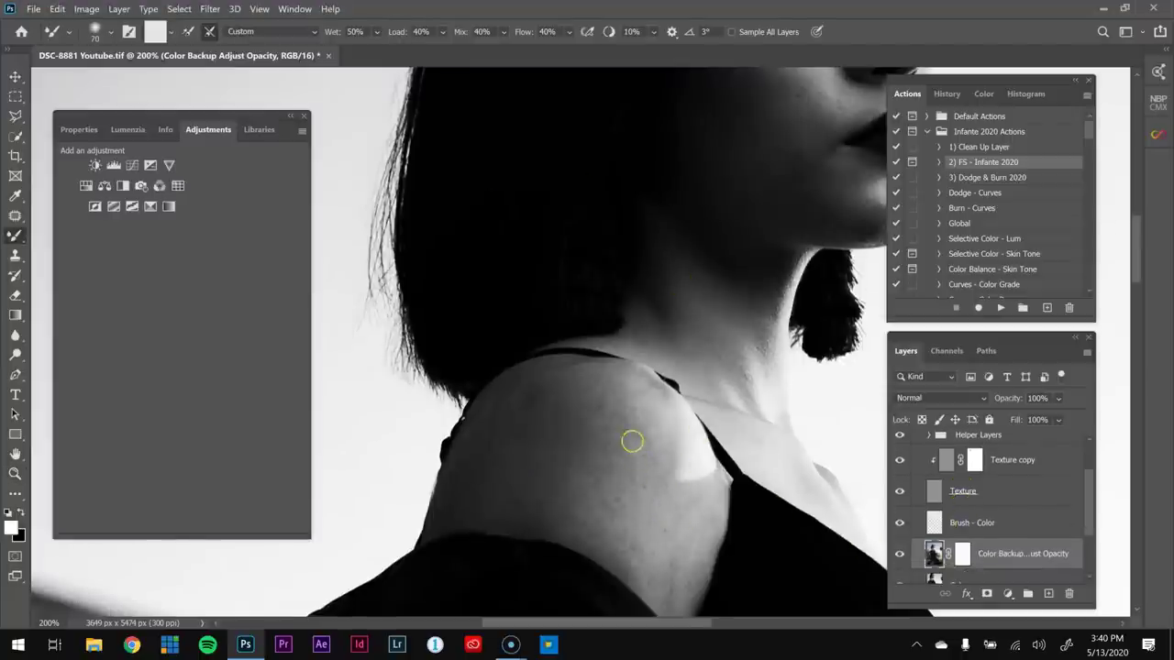
key("bracketright")
key("bracketright")
key("bracketright")
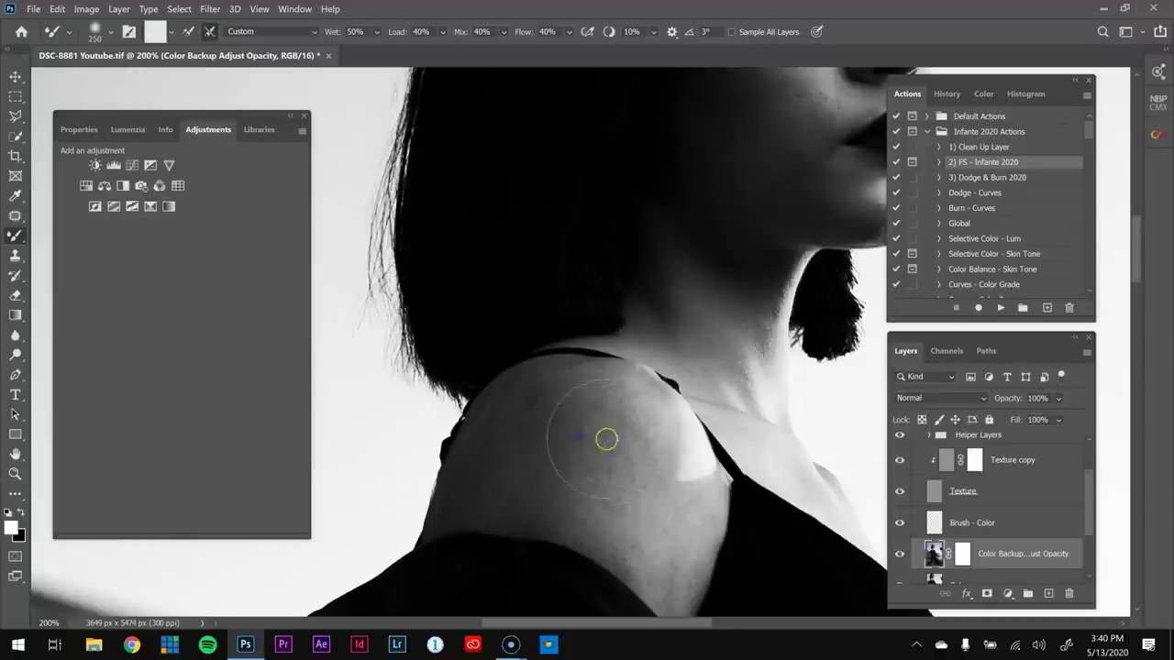
key("bracketright")
- Even out the remaining blotches on the shoulder and upper arm with the Mixer Brush between 90 and 250 pixels
key("bracketleft")
key("bracketleft")
key("bracketleft")
key("bracketleft")
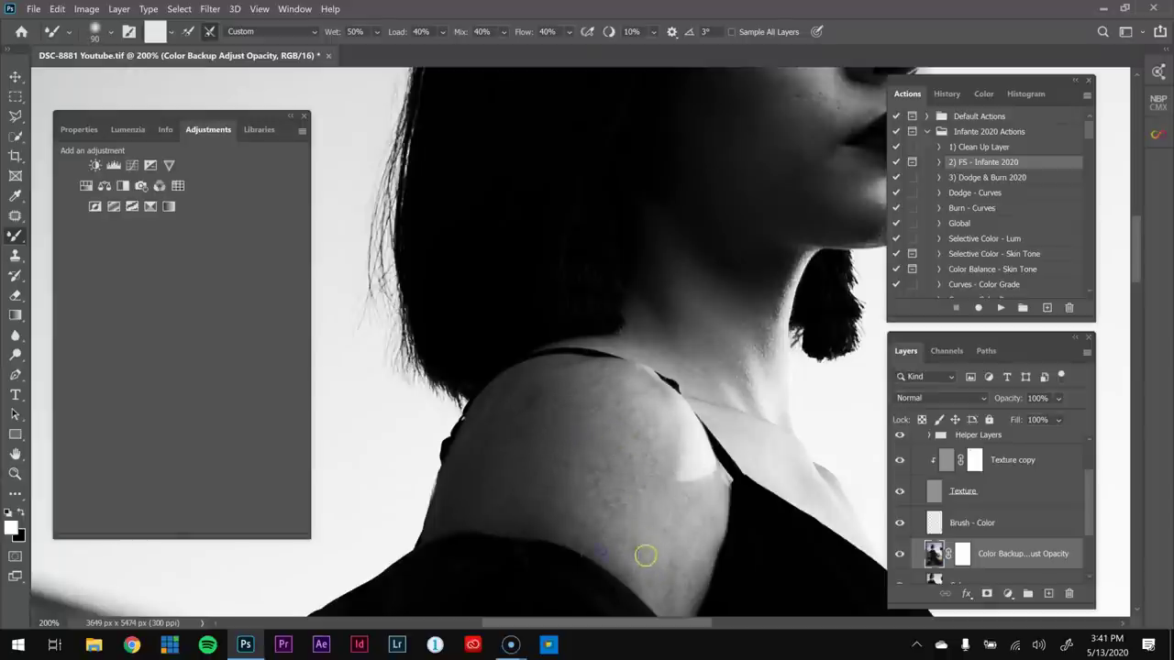
key("bracketright")
key("bracketright")
key("bracketright")
key("bracketright")
key("bracketright")
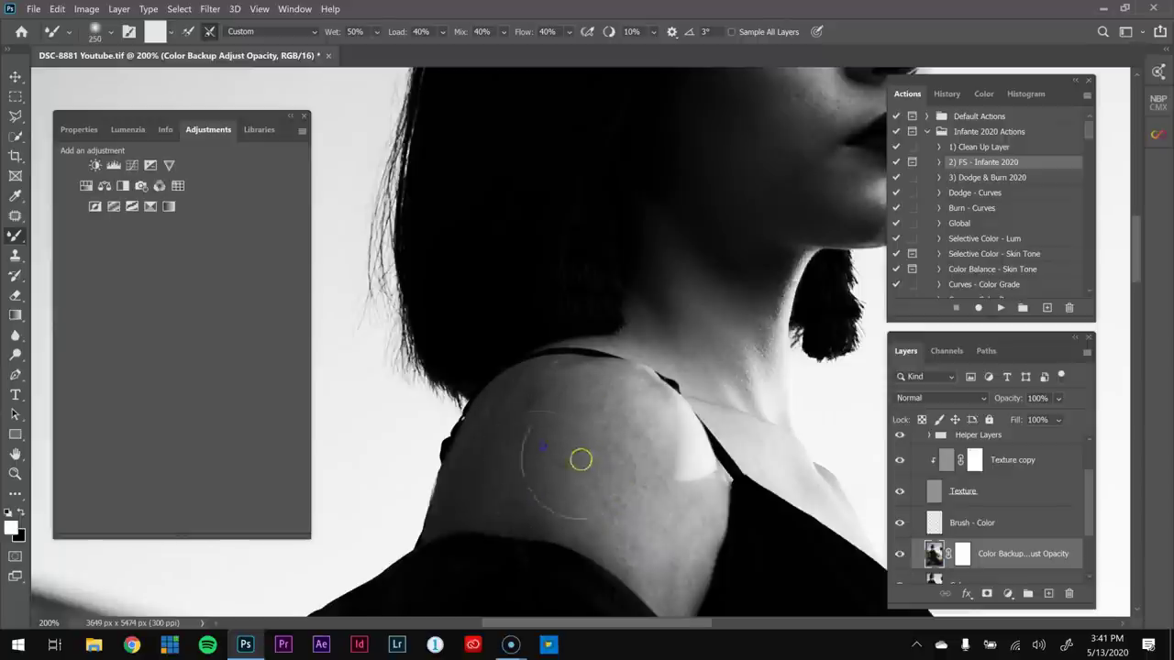
key("bracketleft")
key("bracketleft")
key("bracketleft")
- Hide the Helper Layers group and switch off the FS - 2020 group to view the portrait without the retouching
key("ctrl+minus")
key("ctrl+minus")
key("ctrl+minus")
key("ctrl+minus")
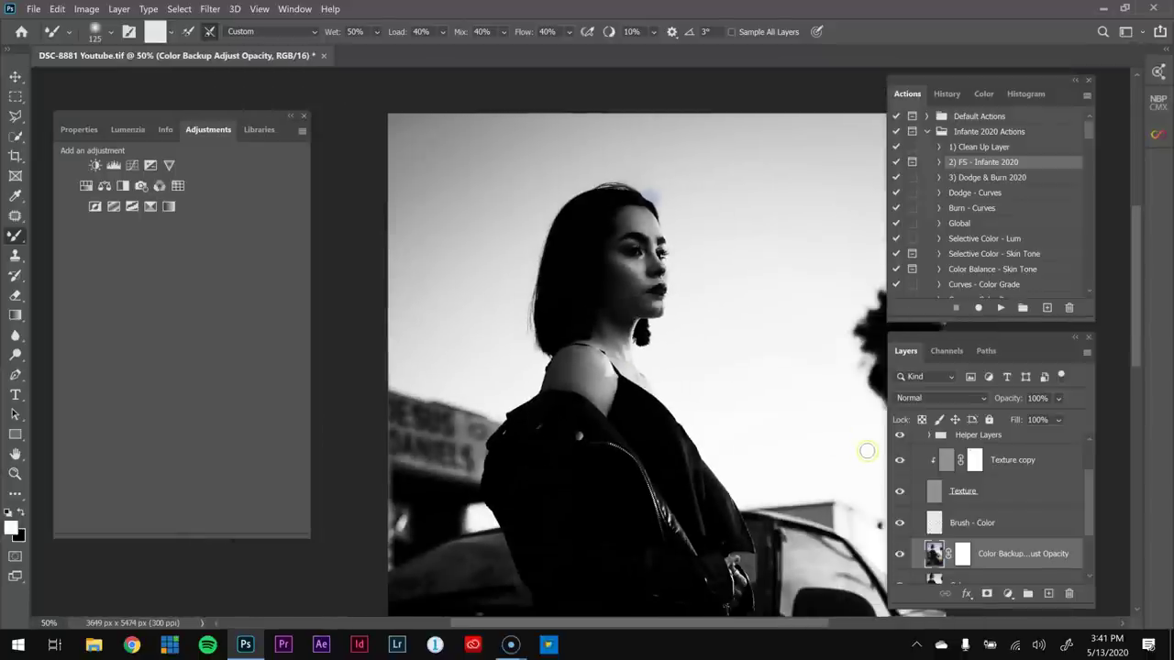
scroll(918, 456, "up", 2)
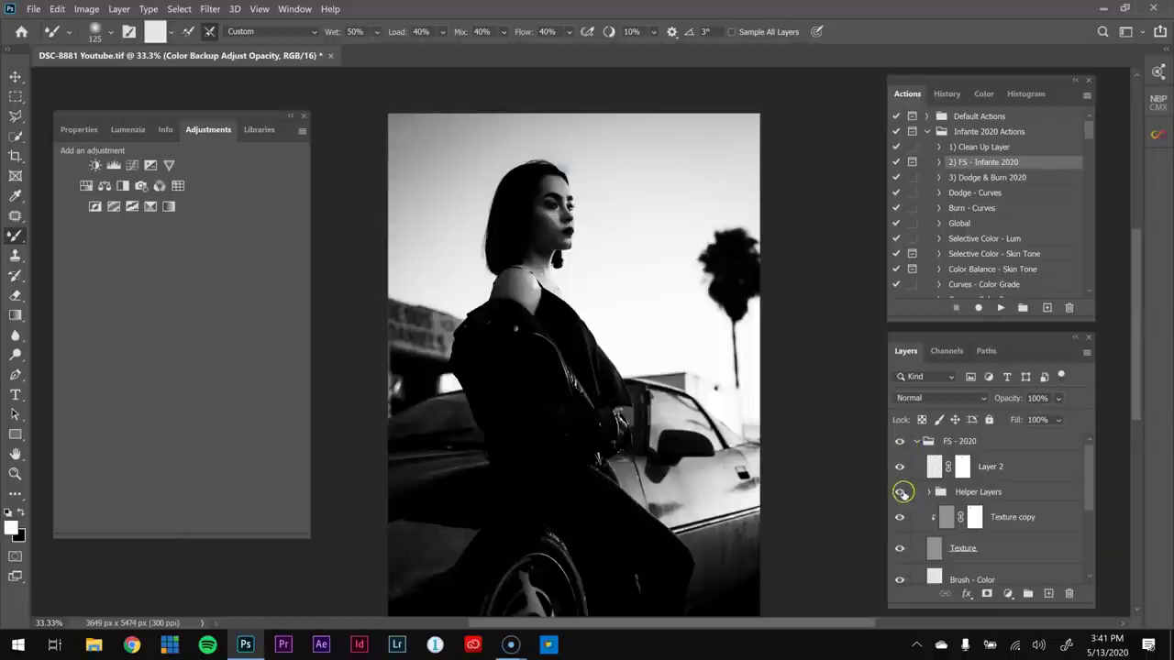
left_click(901, 445)
- Compare the face and shoulder before and after retouching by toggling the FS - 2020 group's visibility
key("z")
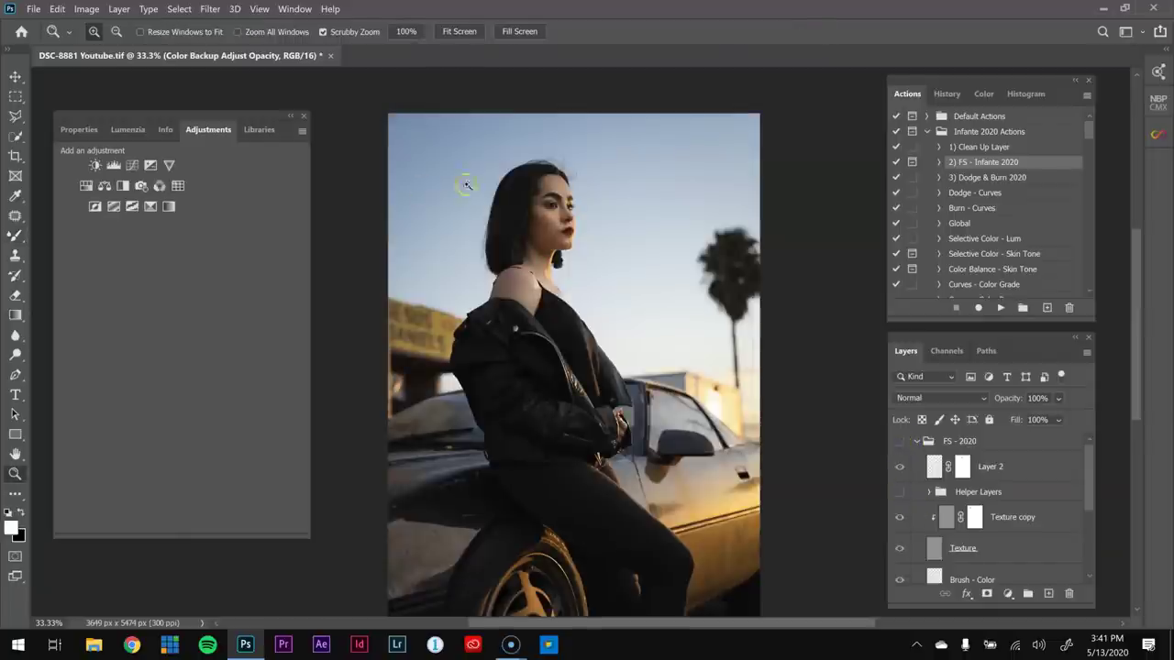
left_click_drag(462, 184, 518, 197)
left_click(518, 197)
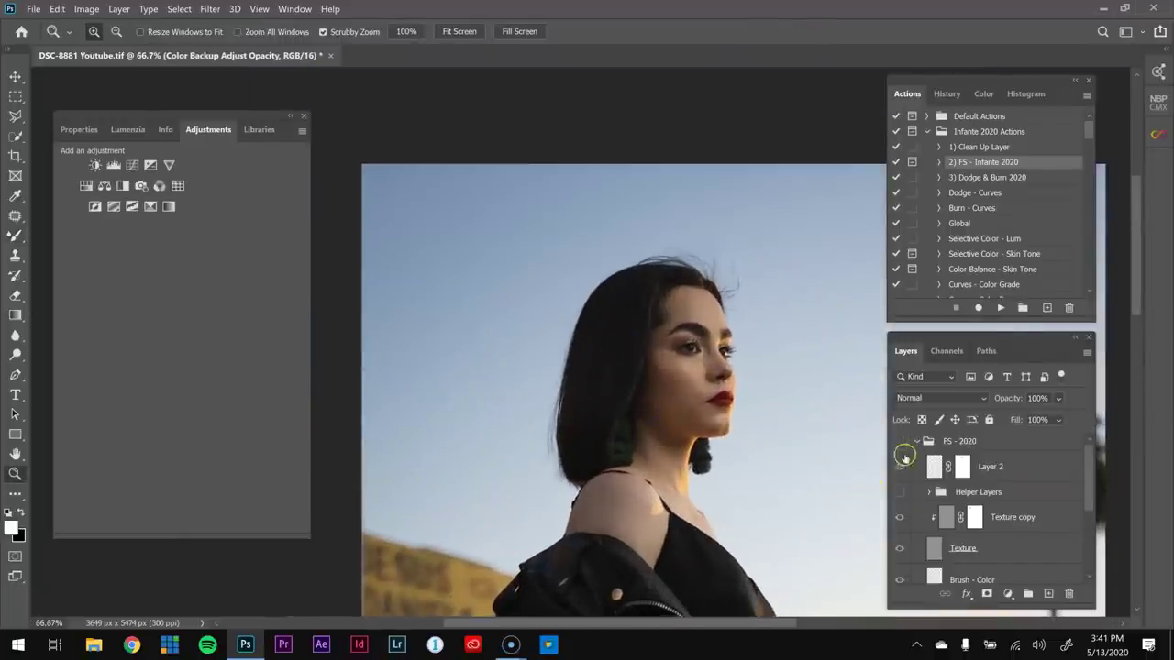
left_click_drag(802, 436, 776, 395)
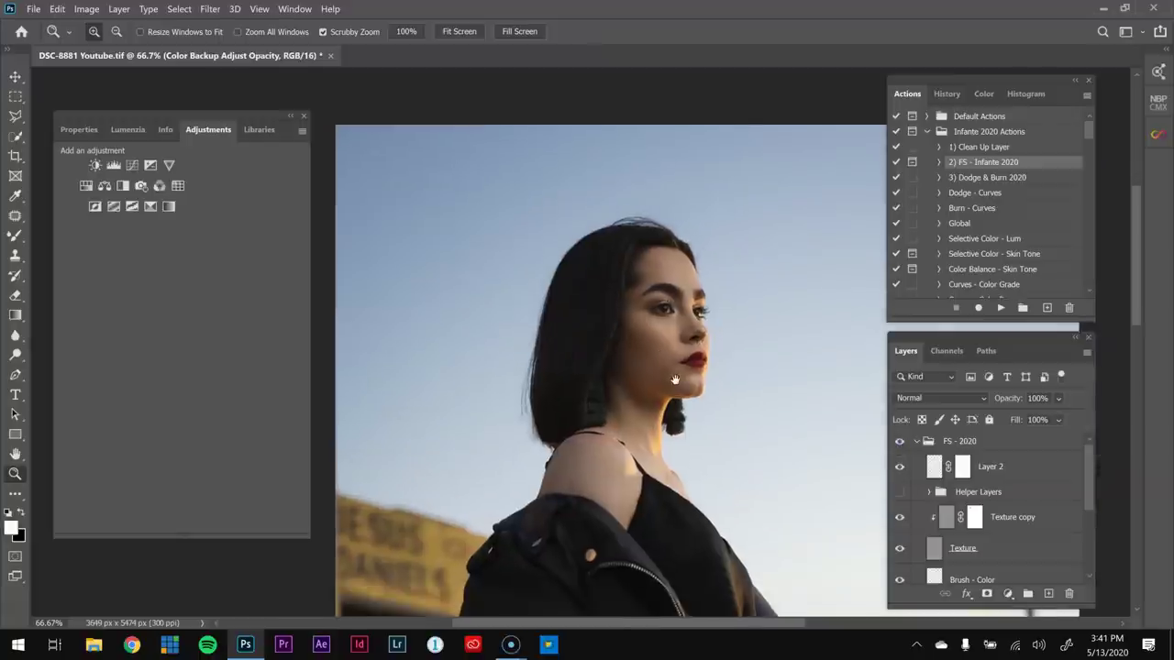
left_click(681, 381)
left_click_drag(668, 363, 663, 351)
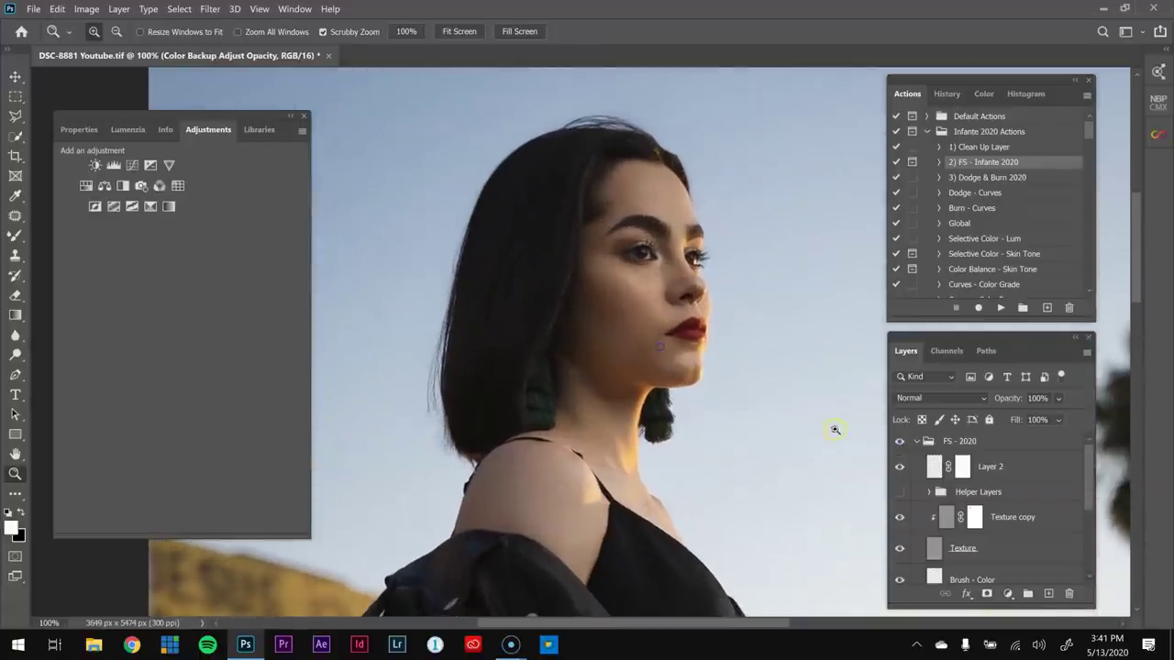
left_click(900, 441)
left_click(900, 441)
left_click(900, 441)
left_click(900, 441)
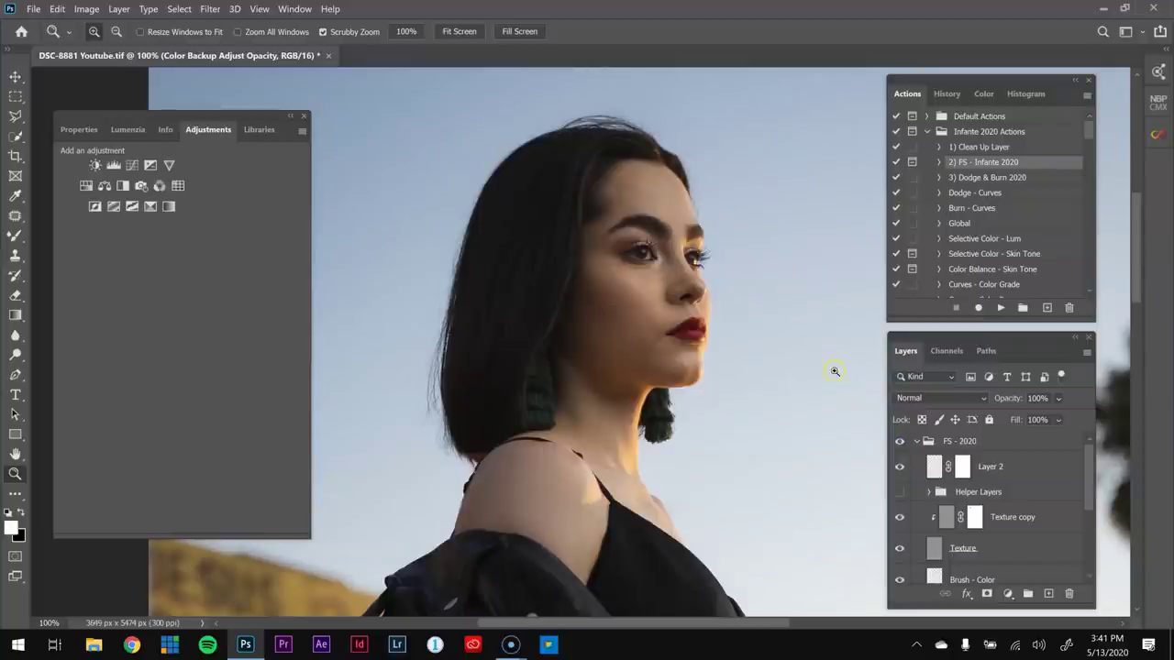
- Blend the cheek tones in color with the Mixer Brush at 100 to 150 pixels on the Color Backup Adjust Opacity layer
left_click(607, 341)
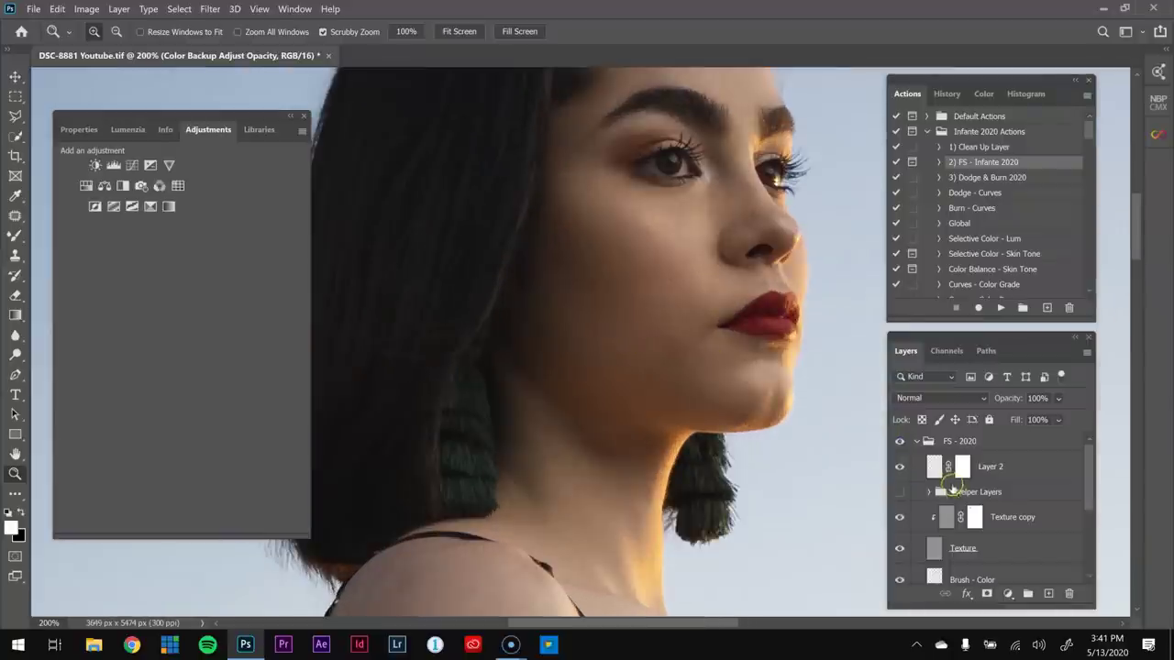
scroll(950, 500, "down", 3)
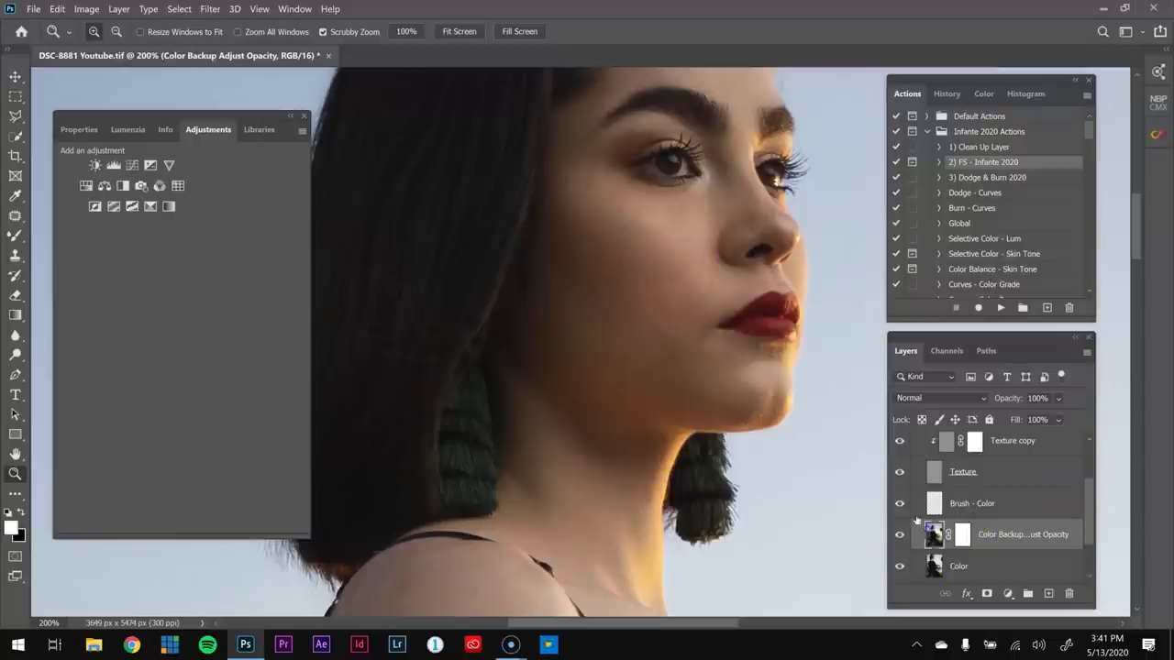
key("b")
key("bracketleft")
key("bracketleft")
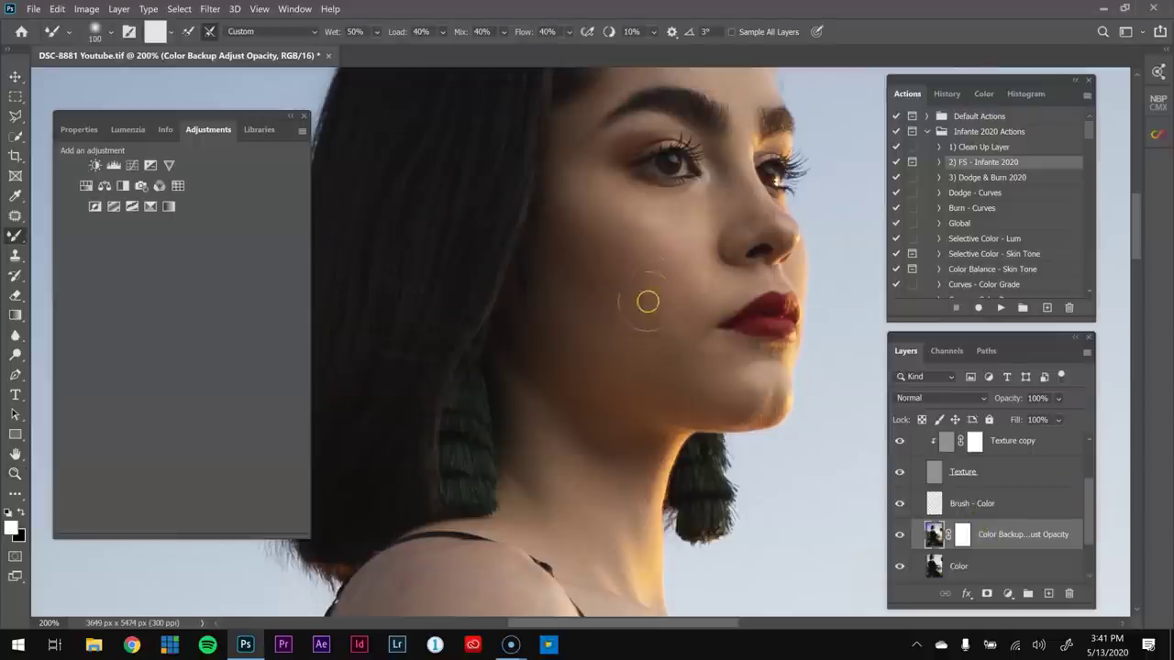
key("bracketright")
key("bracketright")
key("bracketright")
key("bracketright")
- Refine the skin between the cheek, nose and mouth with a progressively smaller Mixer Brush
key("bracketleft")
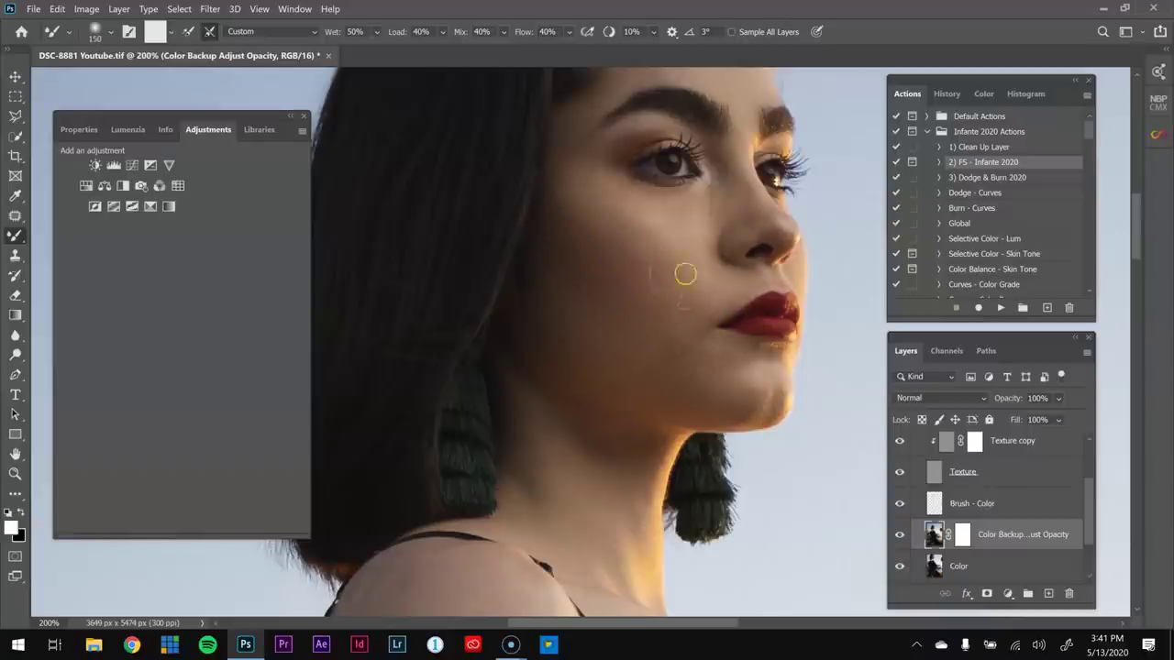
key("bracketleft")
key("bracketleft")
key("bracketleft")
key("bracketleft")
key("bracketleft")
key("bracketleft")
key("ctrl+0")
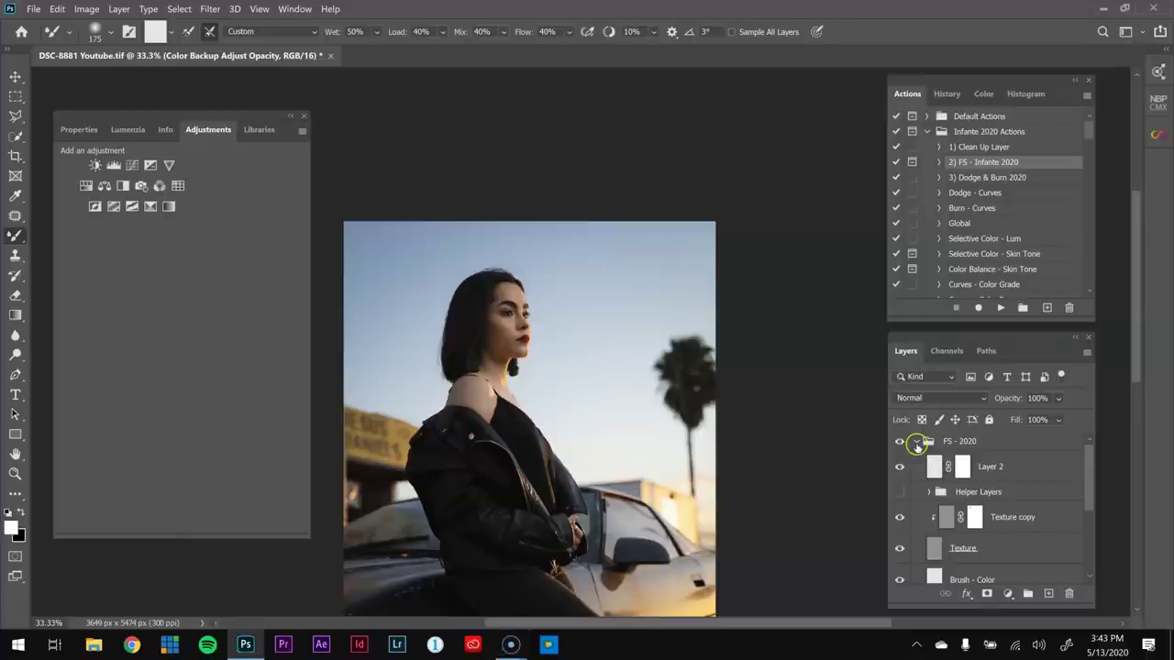
- Collapse the FS - 2020 group and run the 3) Dodge & Burn 2020 action
left_click(917, 444)
left_click(987, 178)
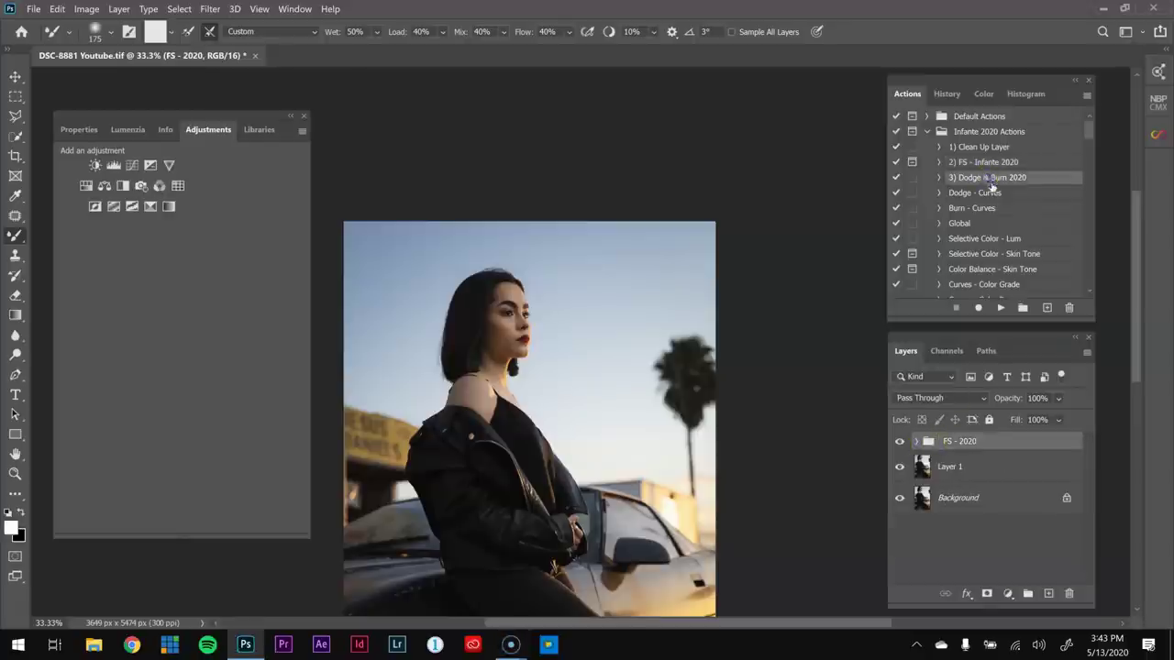
left_click(1002, 309)
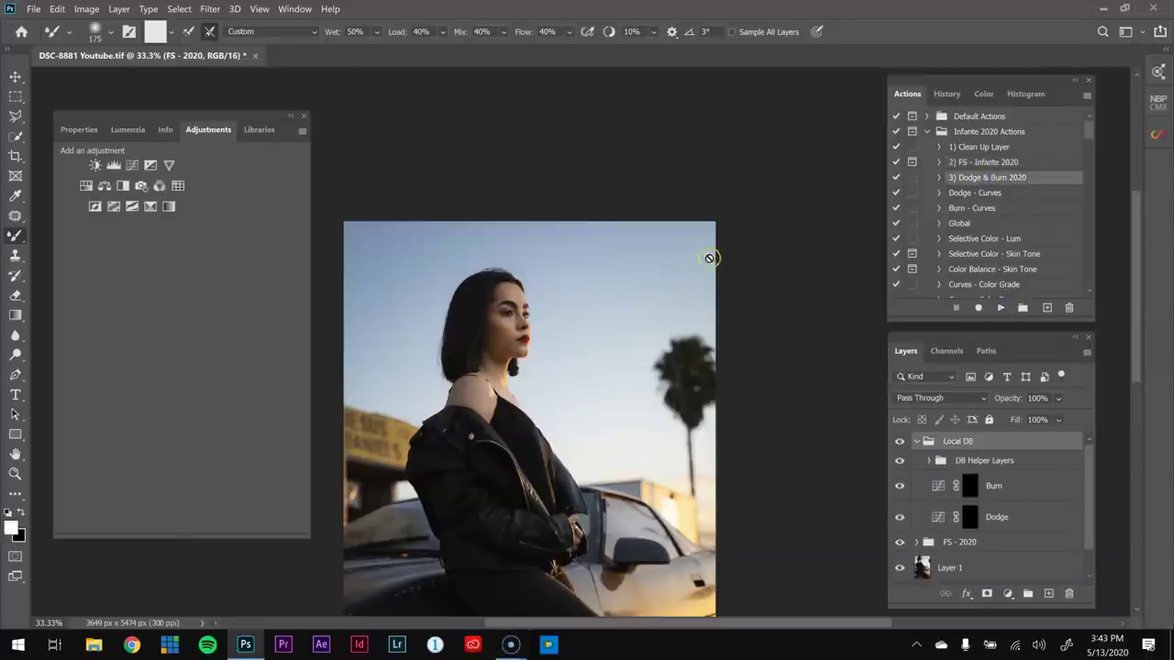
- Set up the Brush tool with the D+B TODO EL PEDO 2 G preset at 15 px, 0% hardness and 1% flow
key("shift+b")
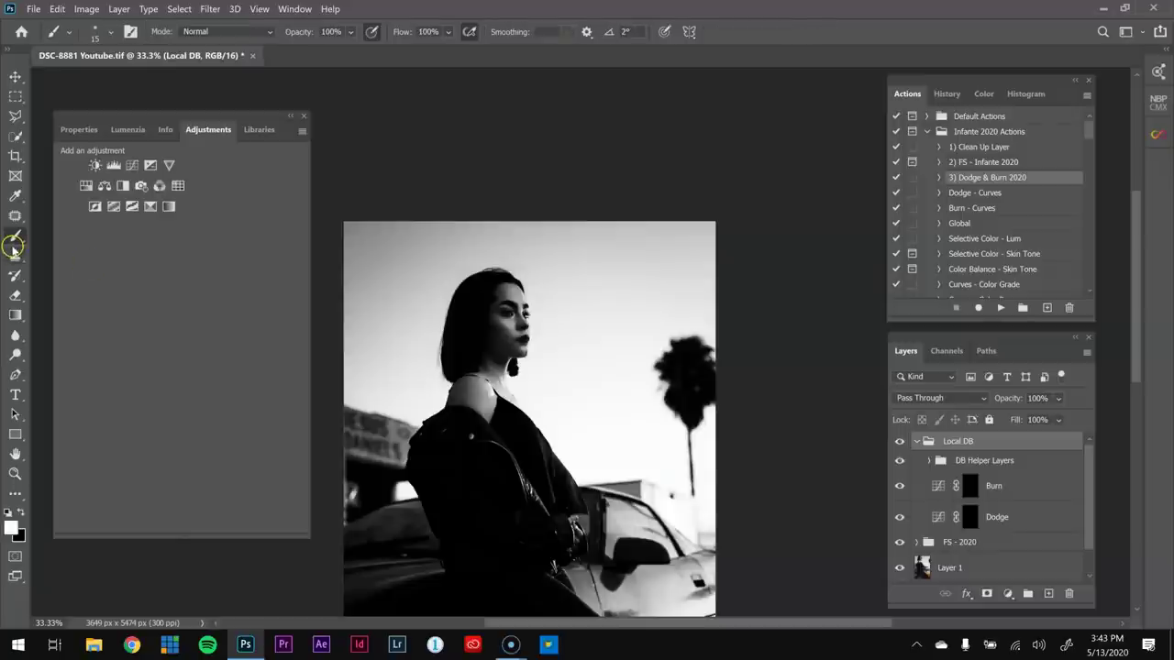
left_click(101, 32)
left_click(145, 198)
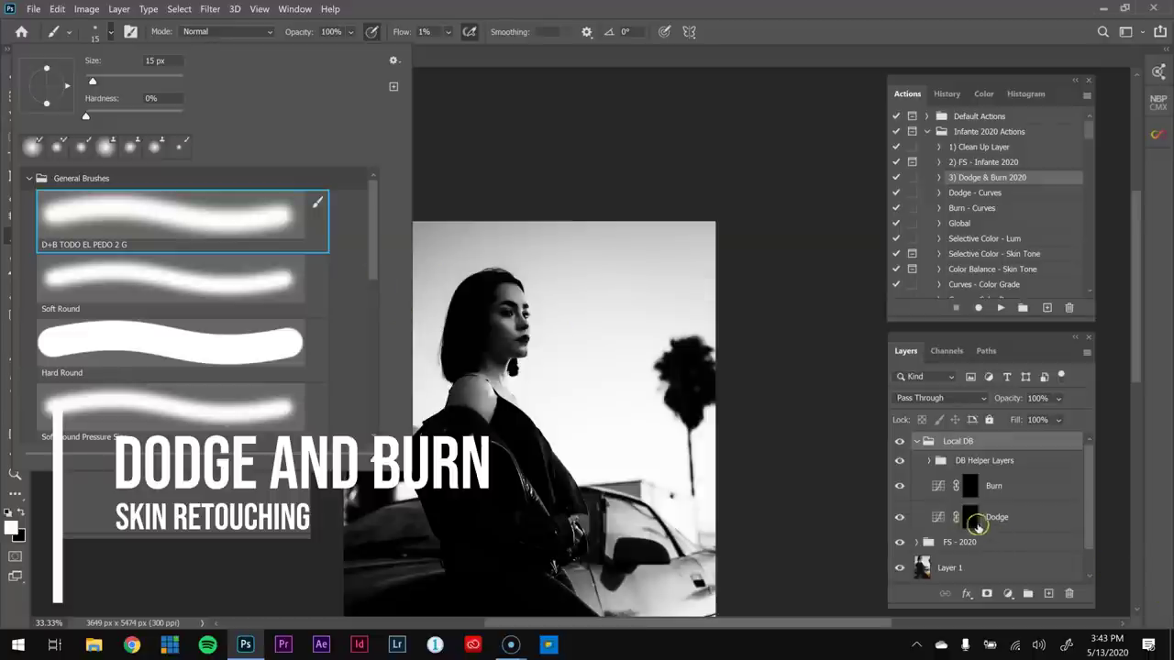
- Target the Dodge layer's mask and make white the foreground color for brushing the forehead up close
left_click(972, 519)
key("z")
left_click(498, 297)
left_click(498, 298)
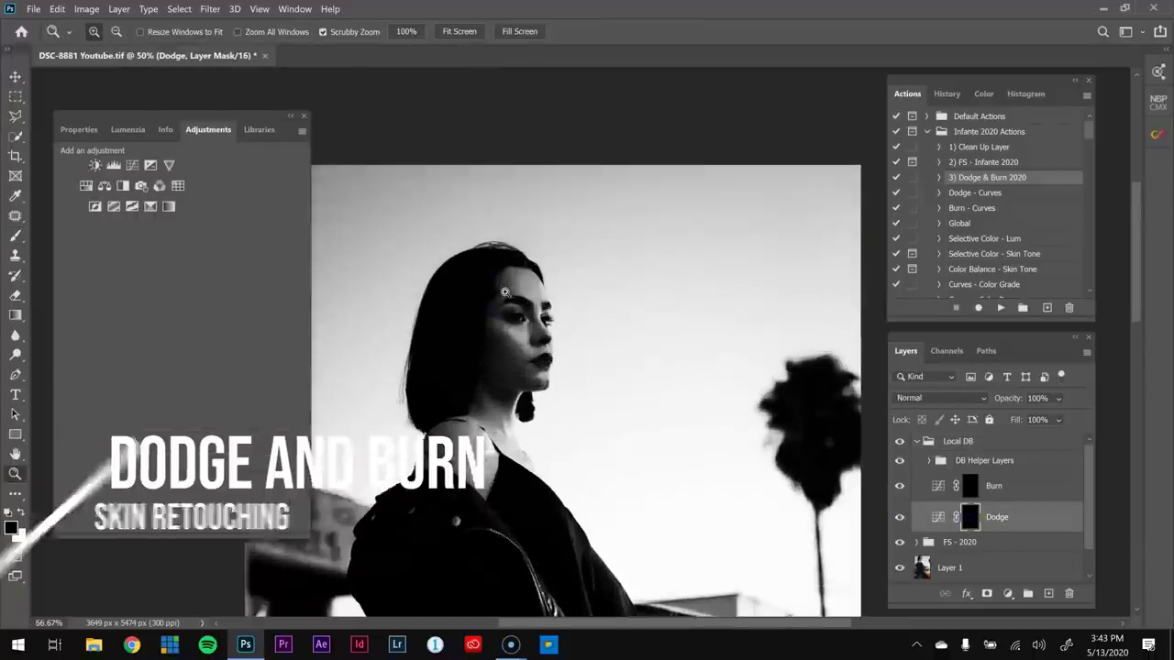
left_click(500, 297)
left_click(554, 290)
left_click(490, 239)
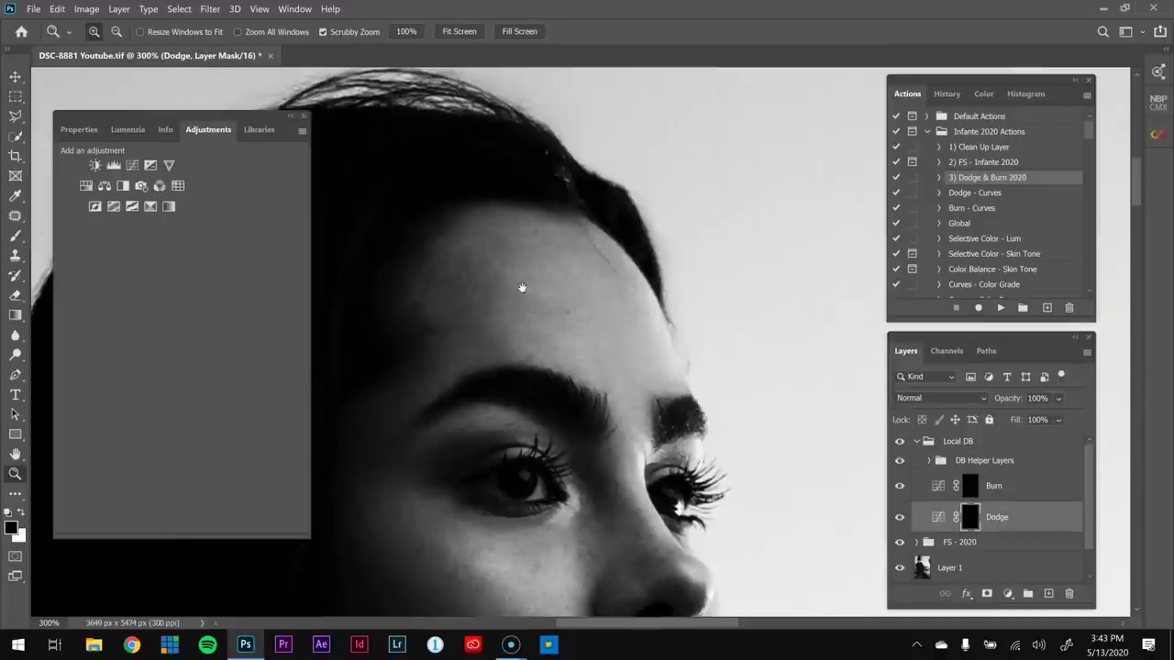
key("b")
key("z")
left_click(472, 333)
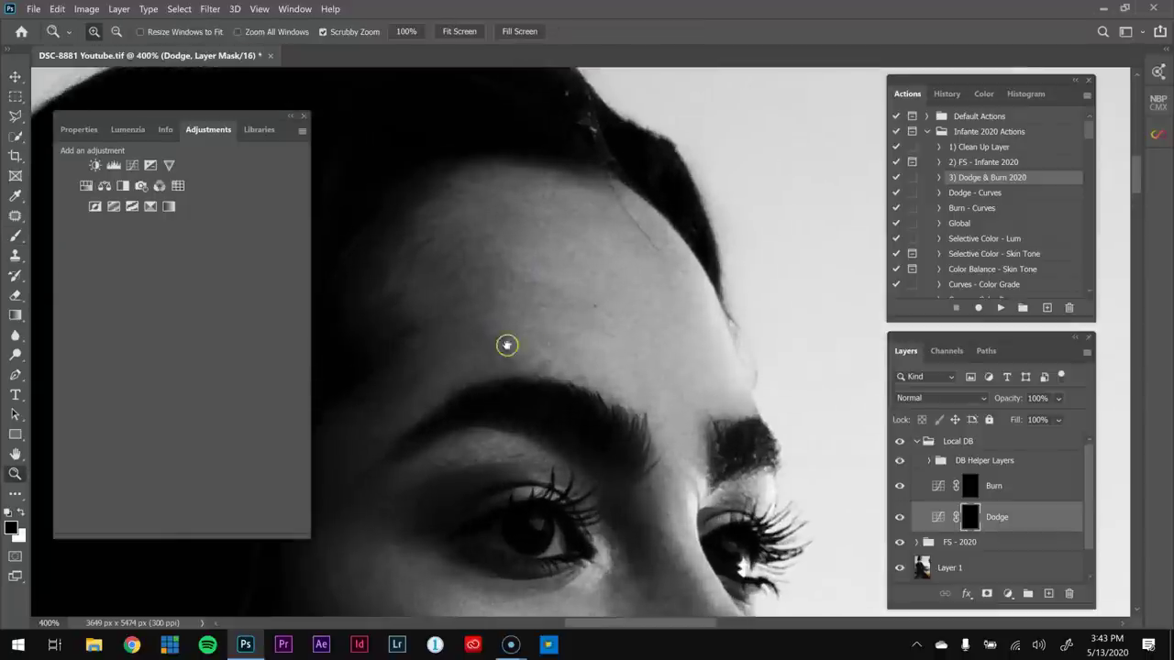
key("b")
key("x")
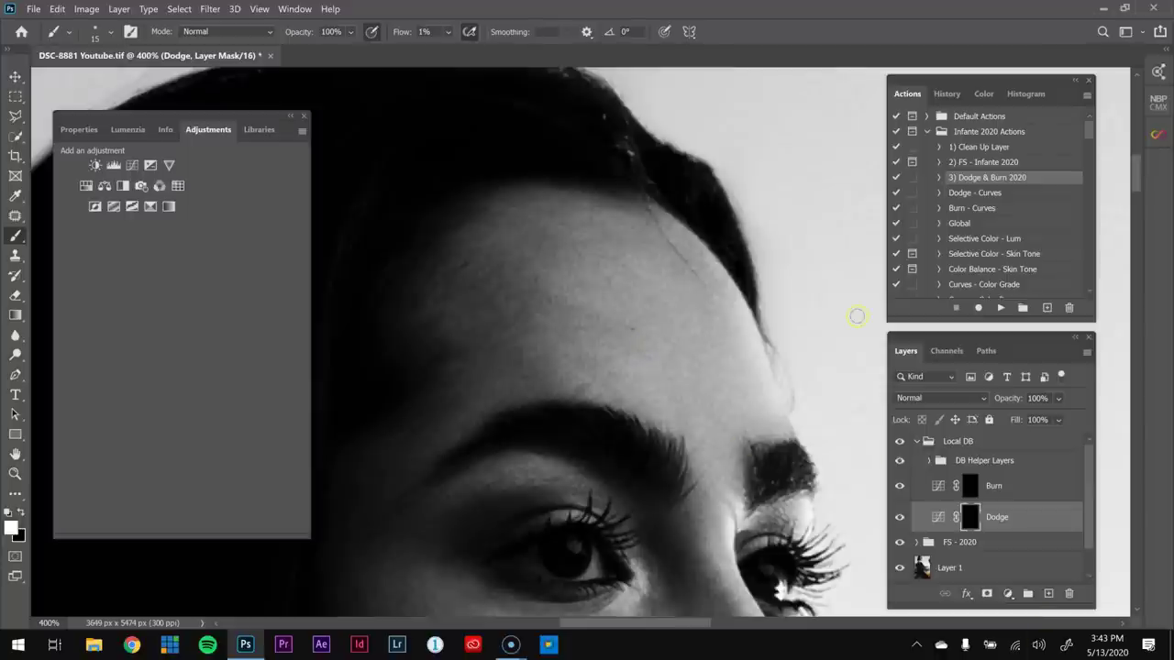
- Dodge the dark patches across the forehead above the eyebrow on the Dodge mask, enlarging the brush to 35 px
key("bracketright")
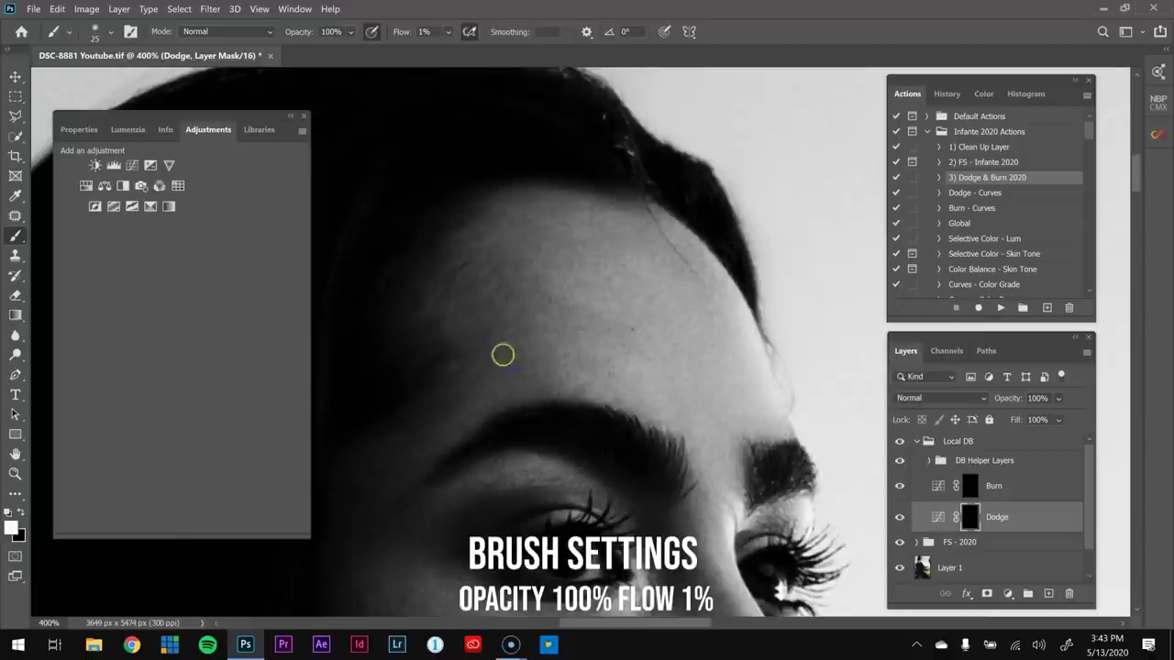
left_click_drag(479, 391, 490, 365)
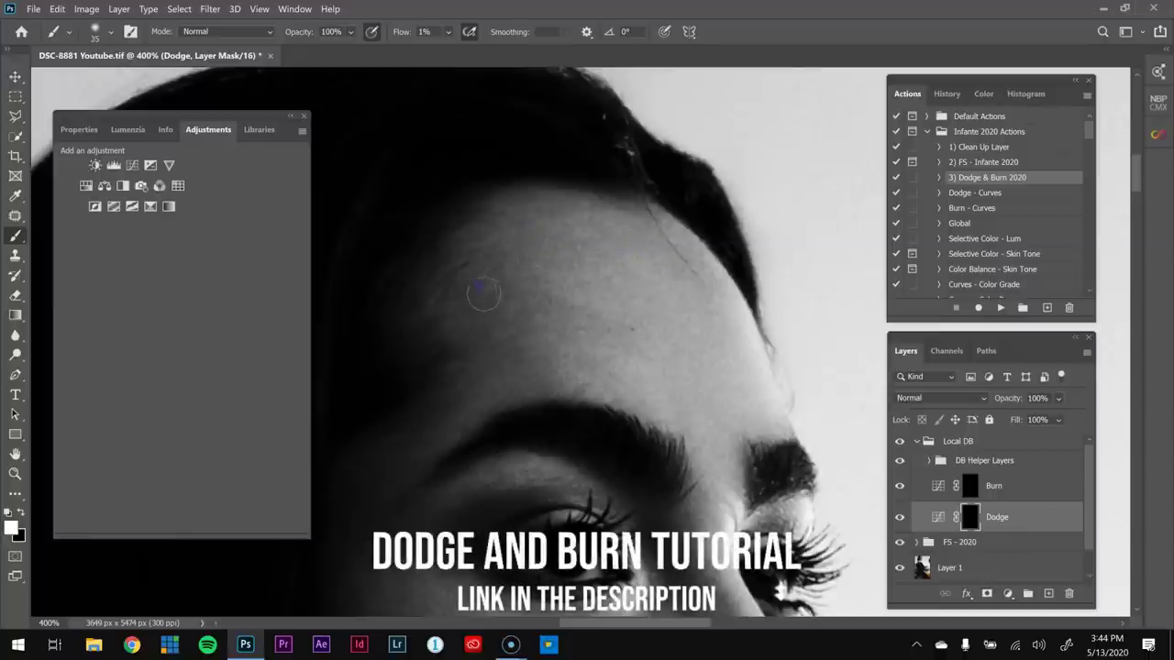
mouse_move(516, 328)
left_mouse_down()
mouse_move(490, 357)
mouse_move(490, 320)
mouse_move(471, 327)
mouse_move(485, 297)
mouse_move(542, 303)
left_mouse_up()
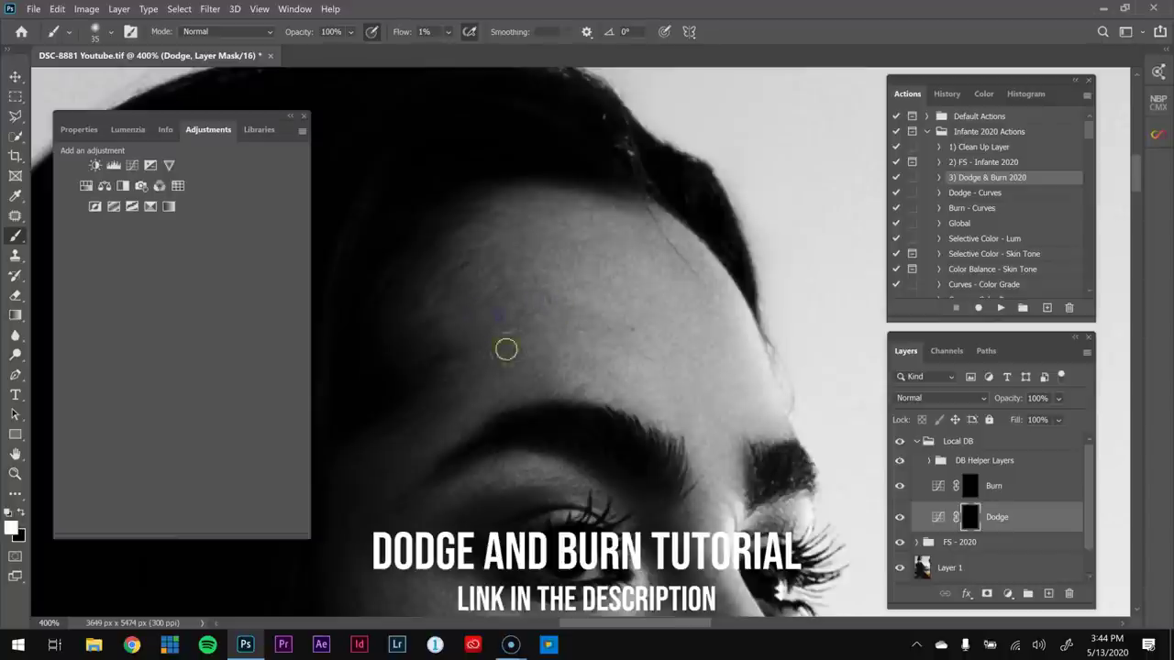
mouse_move(539, 376)
left_mouse_down()
mouse_move(498, 353)
mouse_move(485, 364)
mouse_move(510, 327)
left_mouse_up()
left_click_drag(593, 340, 591, 357)
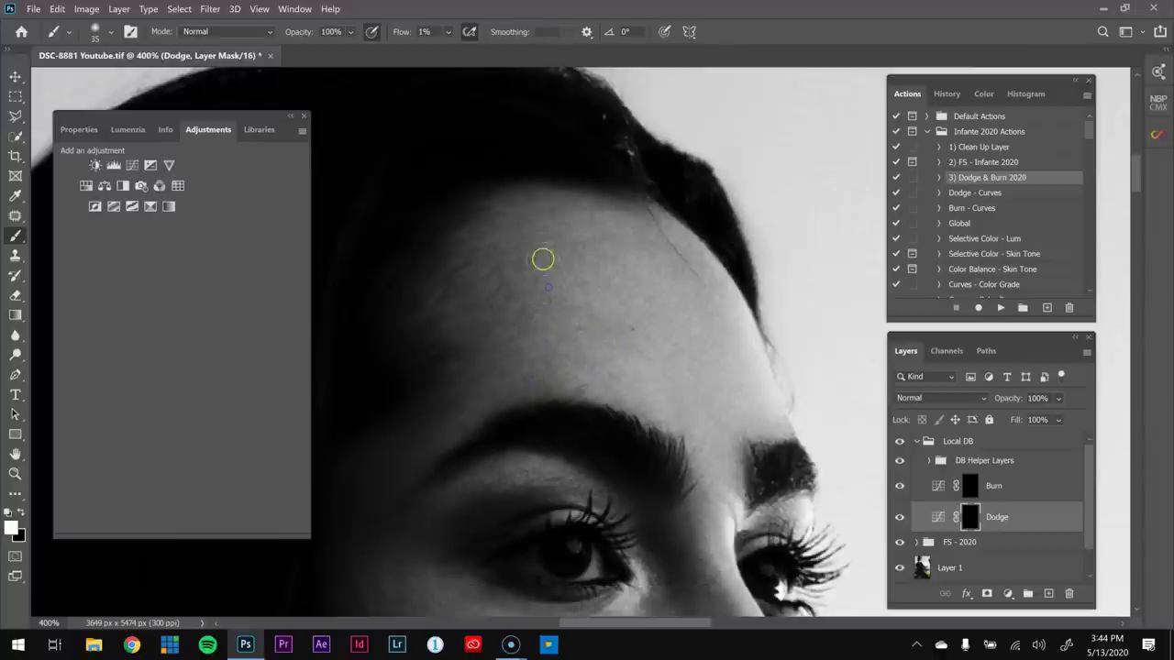
left_click_drag(609, 388, 537, 173)
left_click_drag(621, 290, 714, 257)
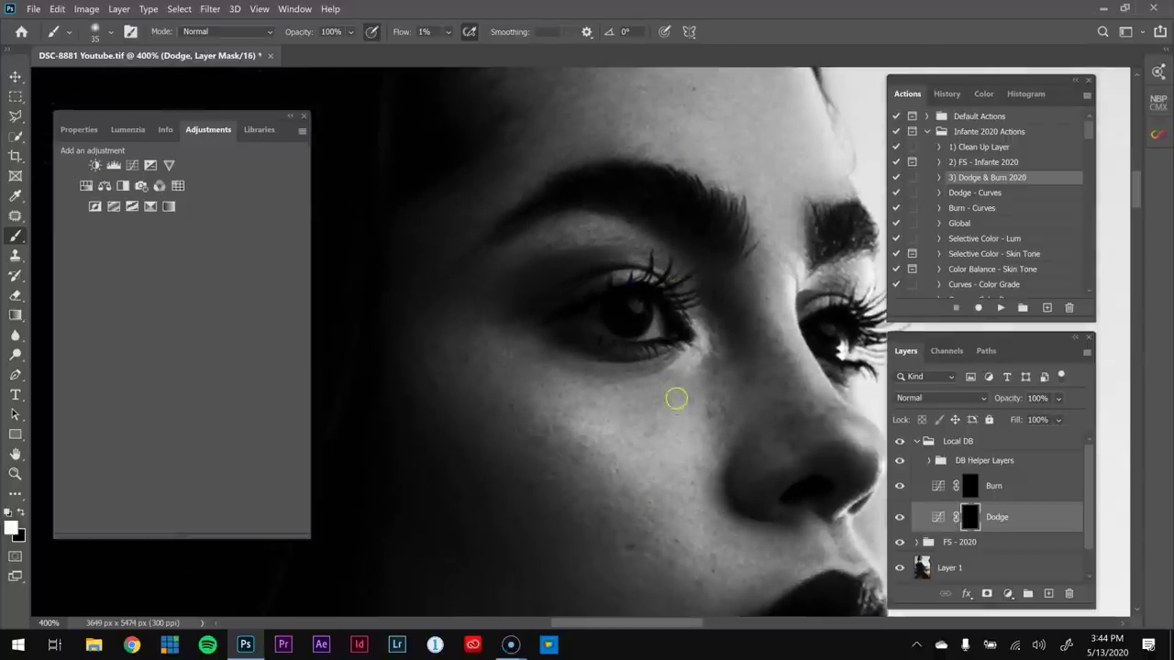
- Dodge the uneven skin under the near eye, on the upper cheek and on the forehead with a 30 px brush
key("bracketright")
key("bracketright")
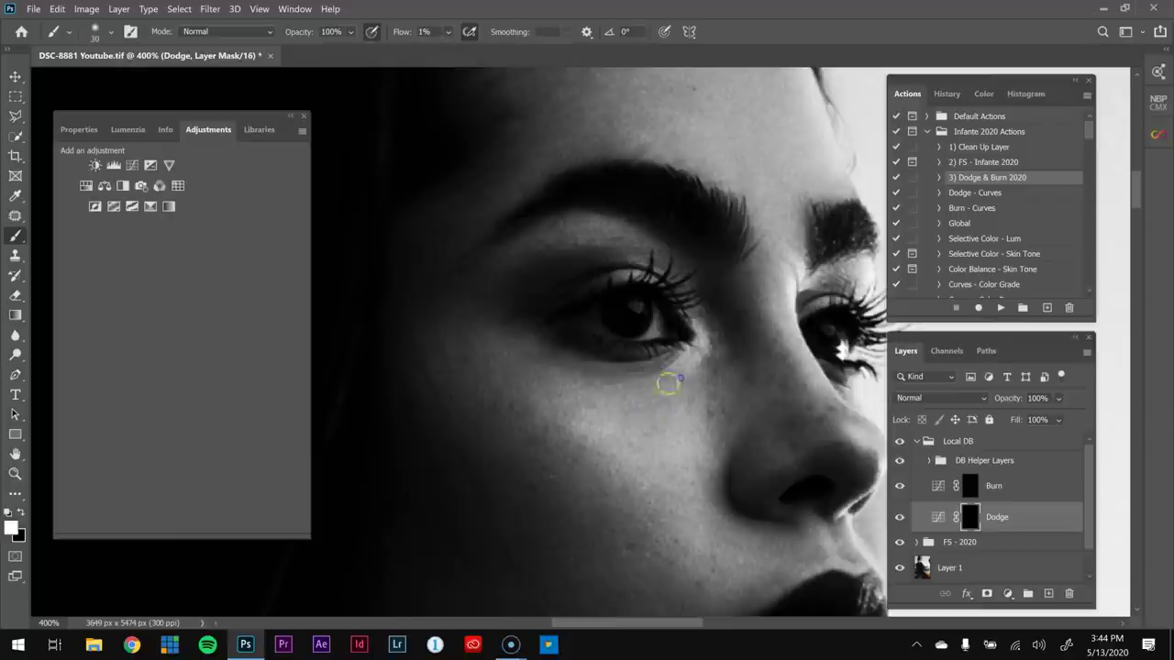
left_click_drag(551, 391, 531, 365)
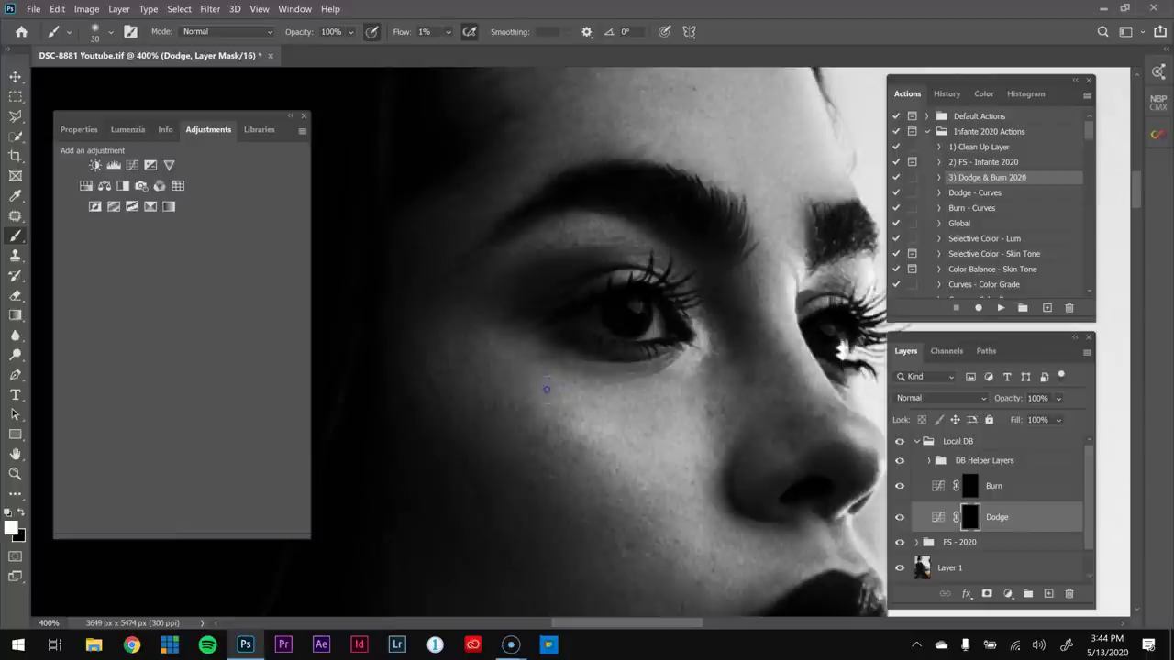
left_click_drag(504, 342, 509, 351)
left_click_drag(540, 312, 678, 440)
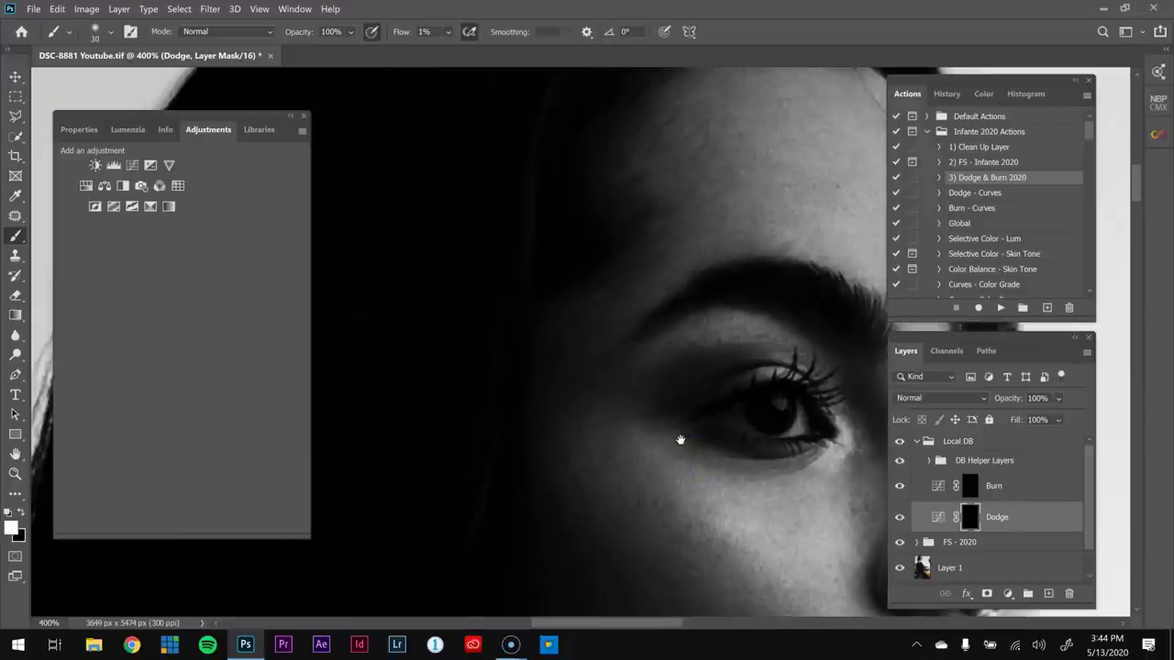
left_click_drag(731, 384, 733, 385)
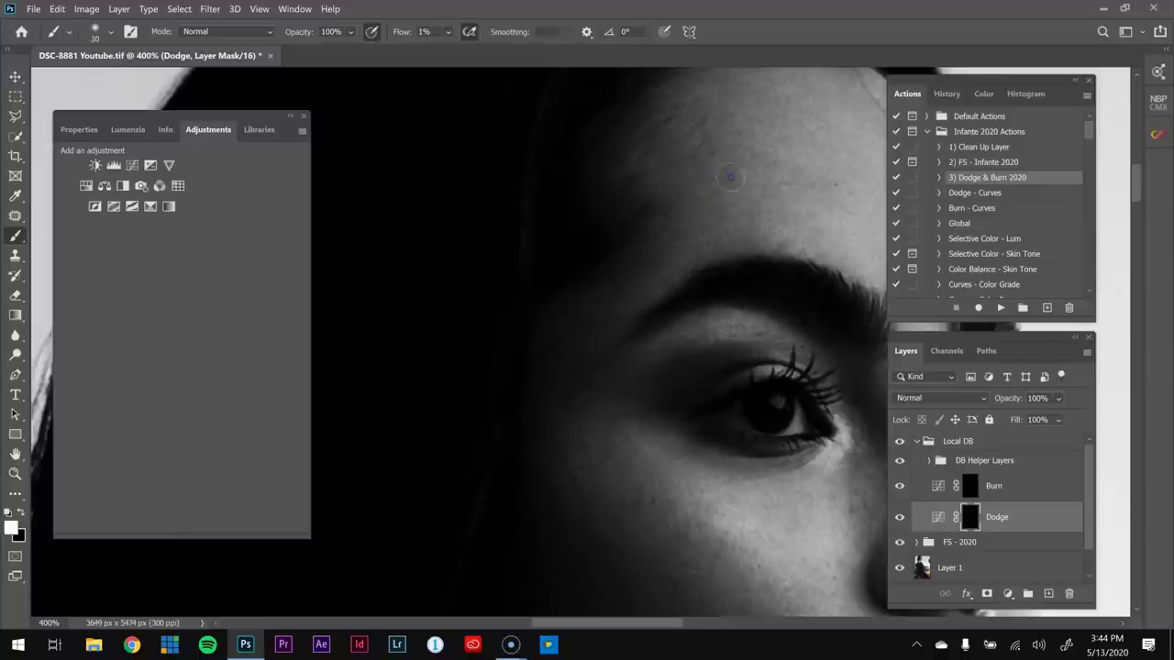
left_click_drag(742, 320, 648, 260)
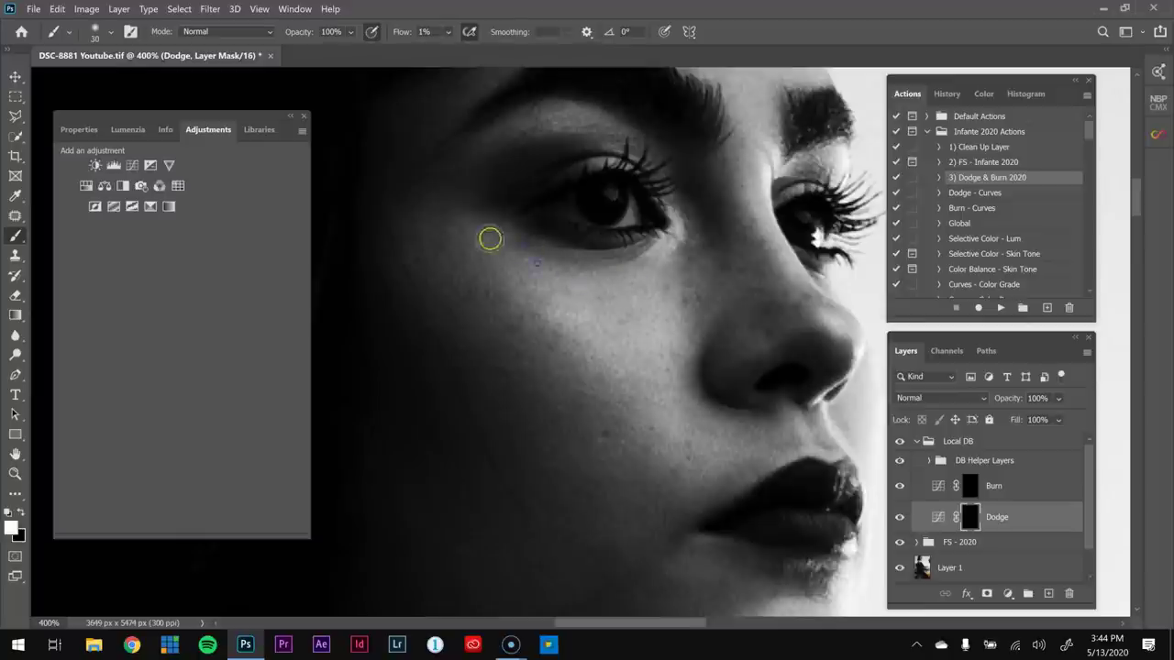
- Dodge the small dark spots on the lower cheek, around the mouth and on the shadowed cheek, enlarging the brush to 50 px
left_click_drag(693, 378, 595, 297)
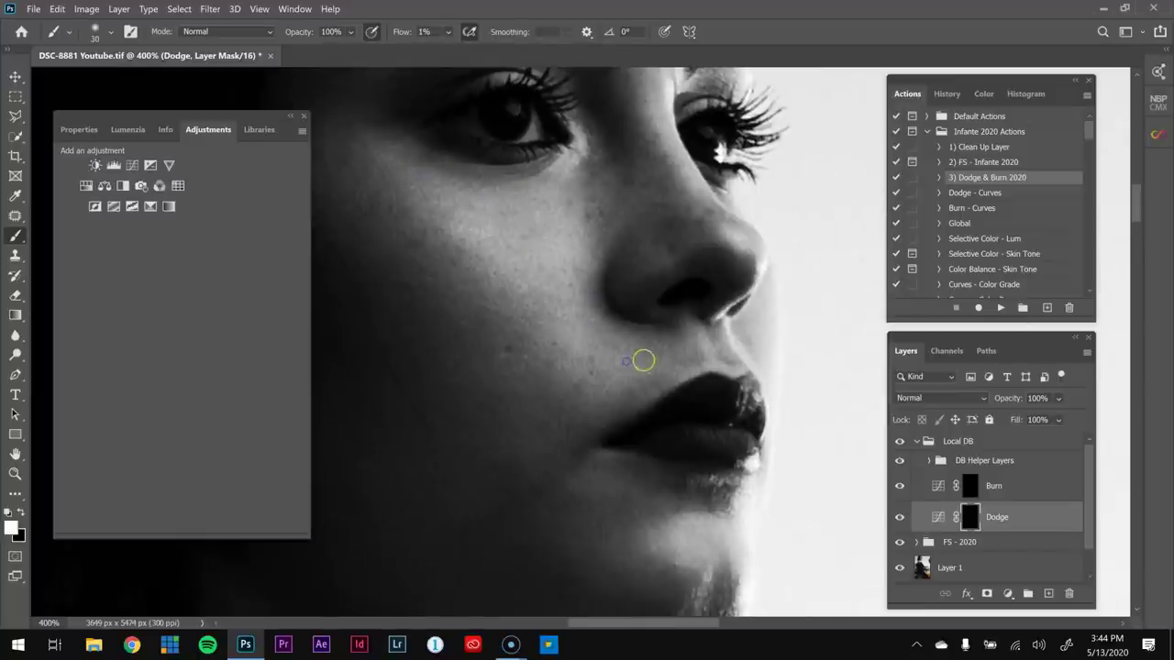
left_click(537, 393)
left_click(505, 343)
left_click(516, 352)
left_click_drag(554, 420, 593, 302)
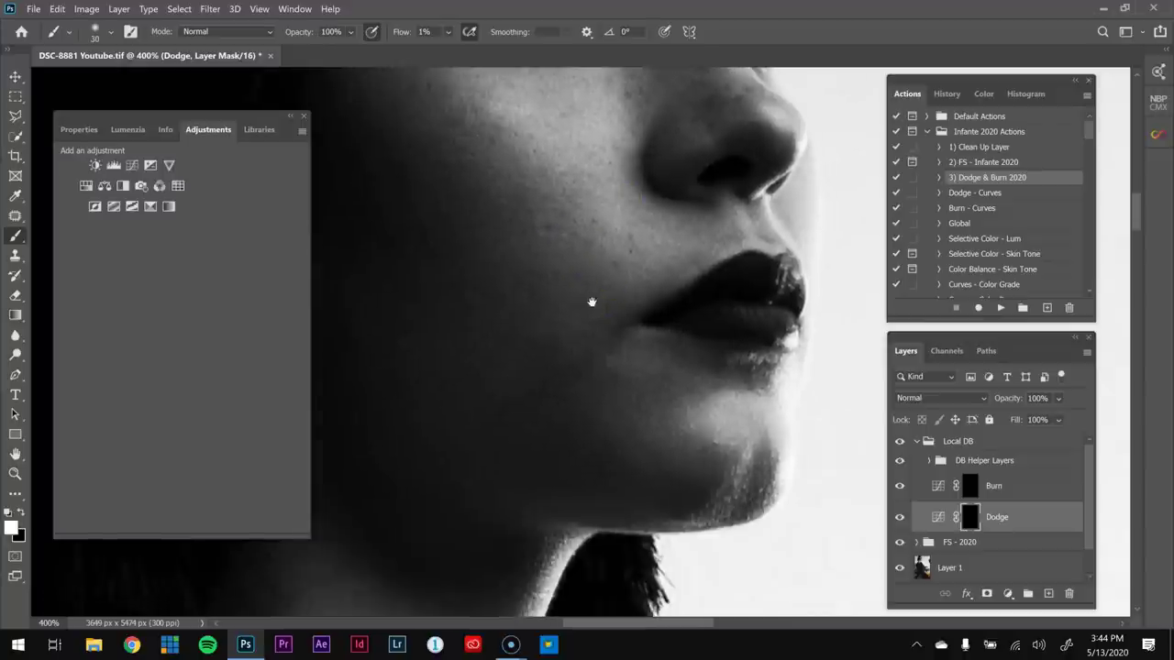
left_click(651, 413)
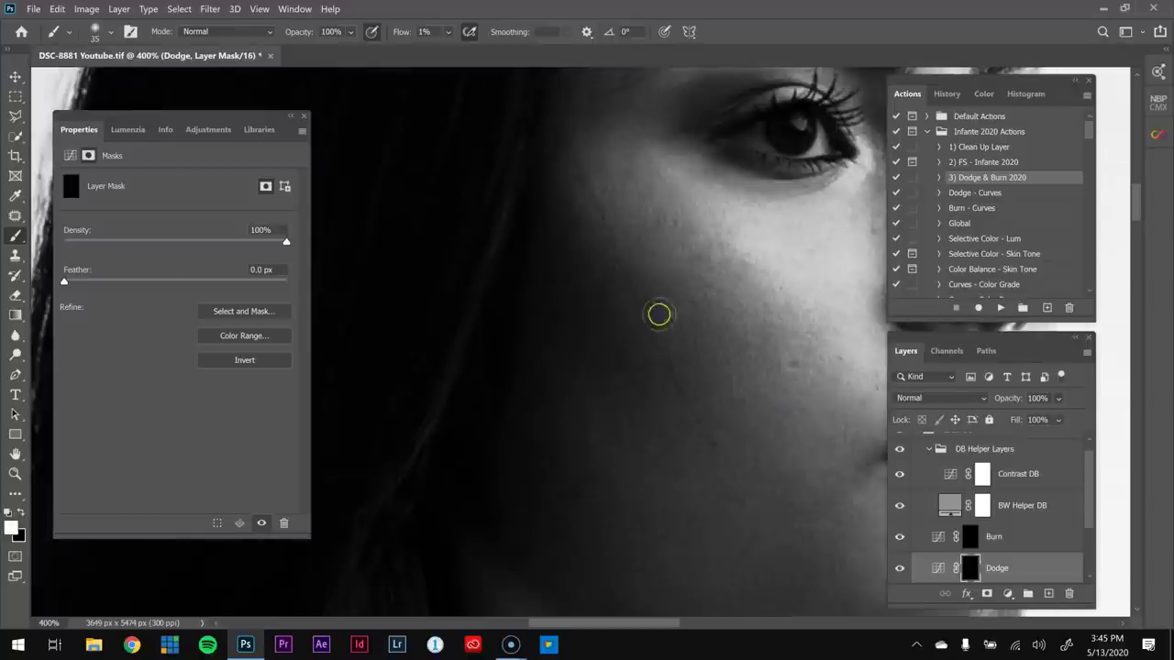
key("bracketright")
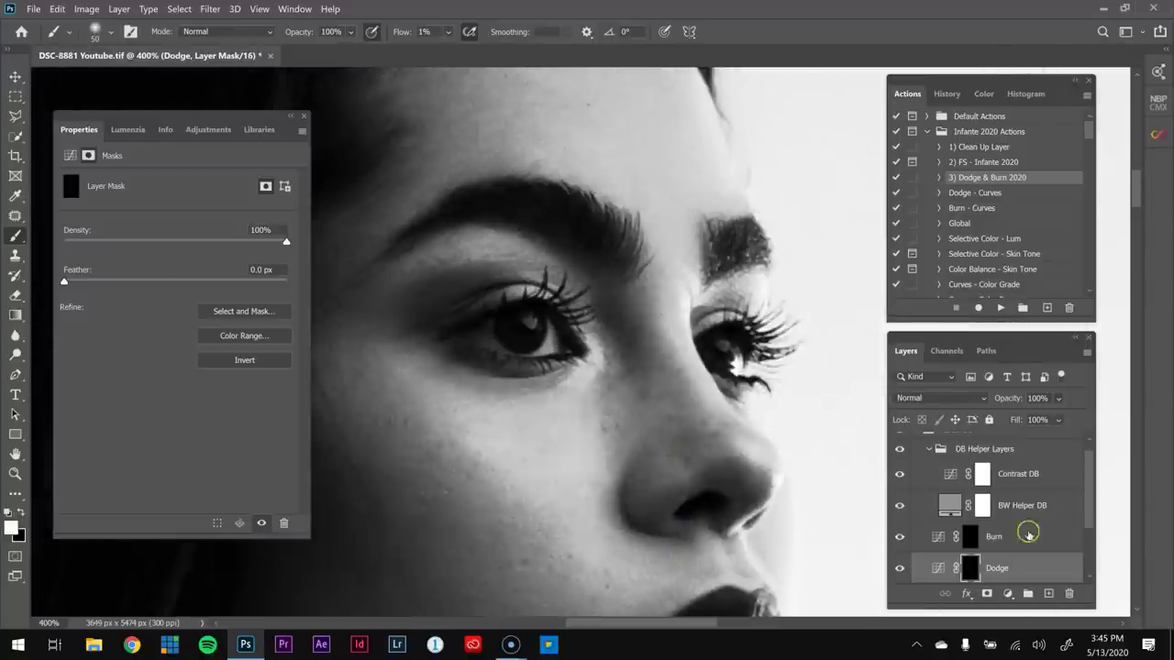
- Target the Burn layer's mask and burn the forehead with the brush enlarged to 90 px
left_click(1027, 536)
key("bracketleft")
key("alt+bracketleft")
left_click_drag(624, 319, 754, 477)
key("bracketright")
key("bracketright")
key("bracketright")
key("bracketright")
key("bracketright")
key("bracketright")
key("bracketright")
key("bracketright")
left_click(967, 538)
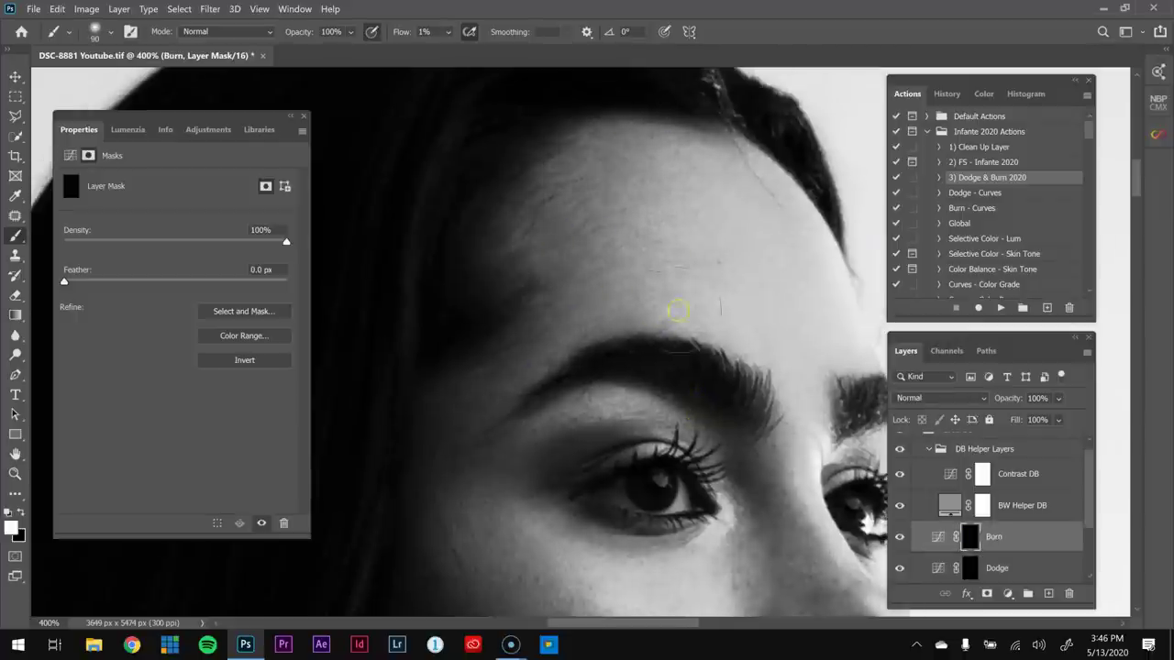
- Dodge the uneven skin on the shoulder and neck on the Dodge mask, enlarging the brush to 150 px
key("ctrl+1")
left_click(901, 445)
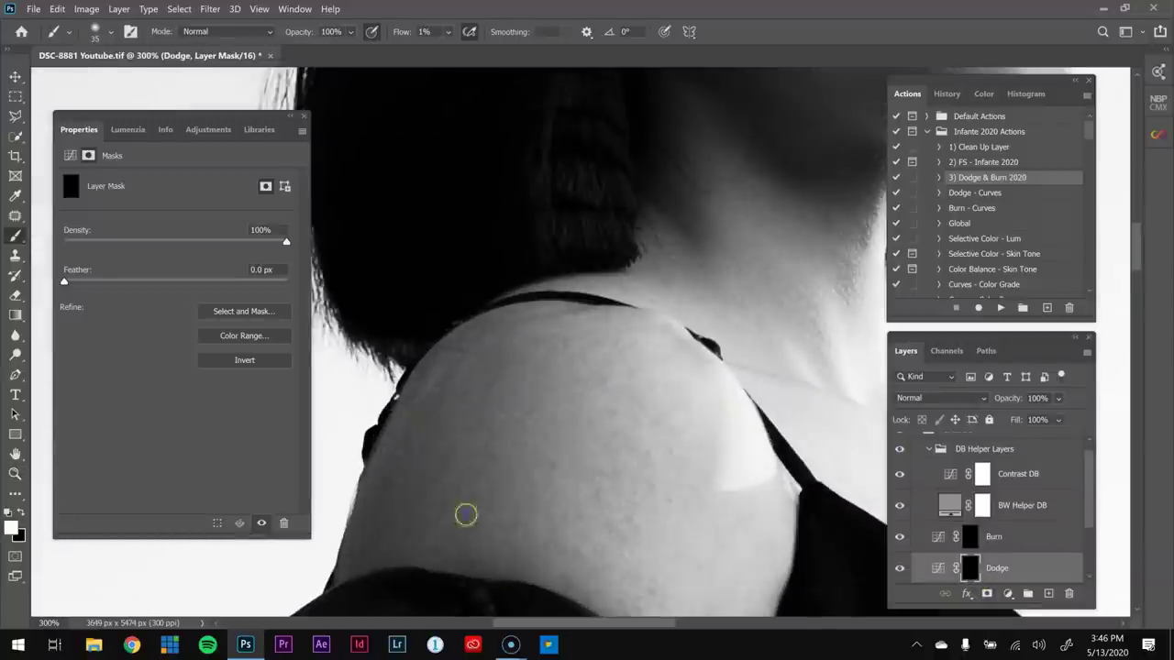
left_click_drag(627, 400, 550, 466)
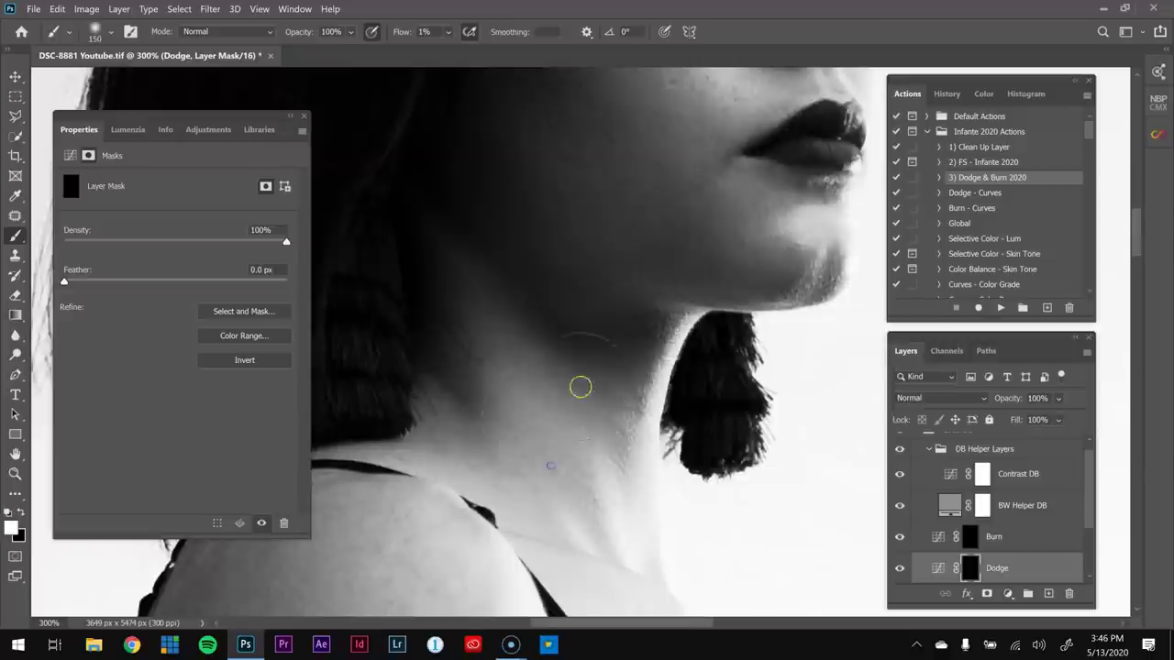
- Hide the DB Helper Layers group and compare the portrait with and without the Local DB group at 100% and 200%
scroll(541, 302, "down", 5)
key("z")
left_click_drag(519, 211, 563, 345)
scroll(925, 488, "up", 1)
left_click(900, 463)
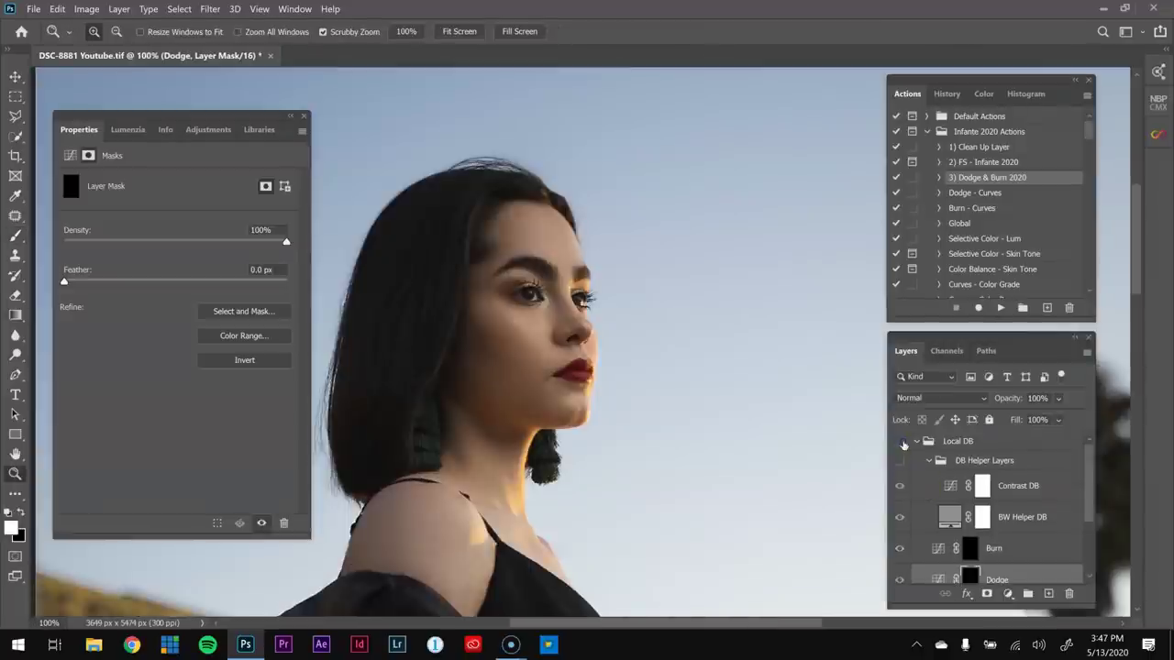
left_click(551, 275)
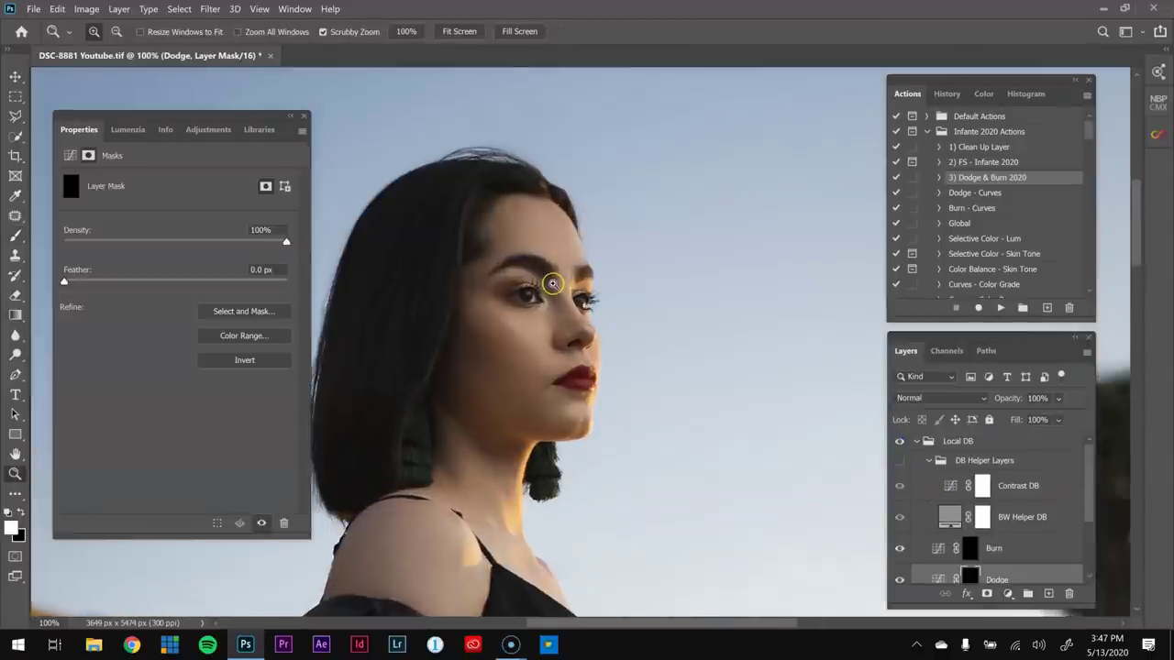
left_click(901, 464)
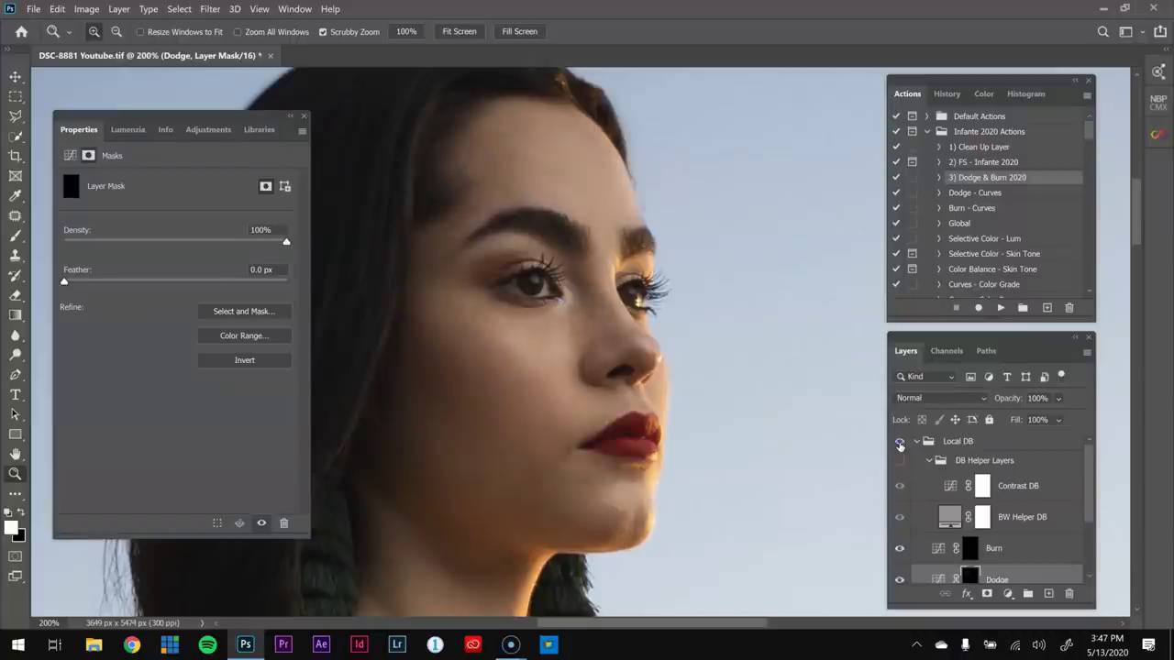
- Inspect the Dodge and Burn layer masks on their own and return to the portrait
scroll(954, 513, "down", 1)
left_click(965, 543)
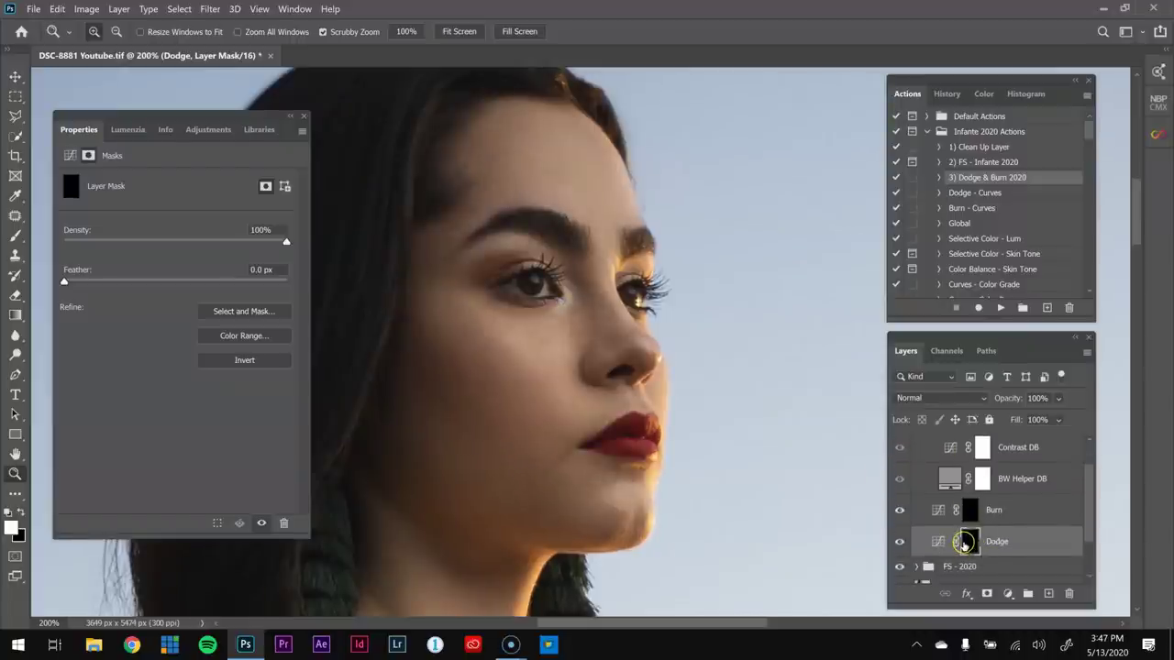
key("alt")
left_click(969, 543, "alt")
left_click(970, 543, "alt")
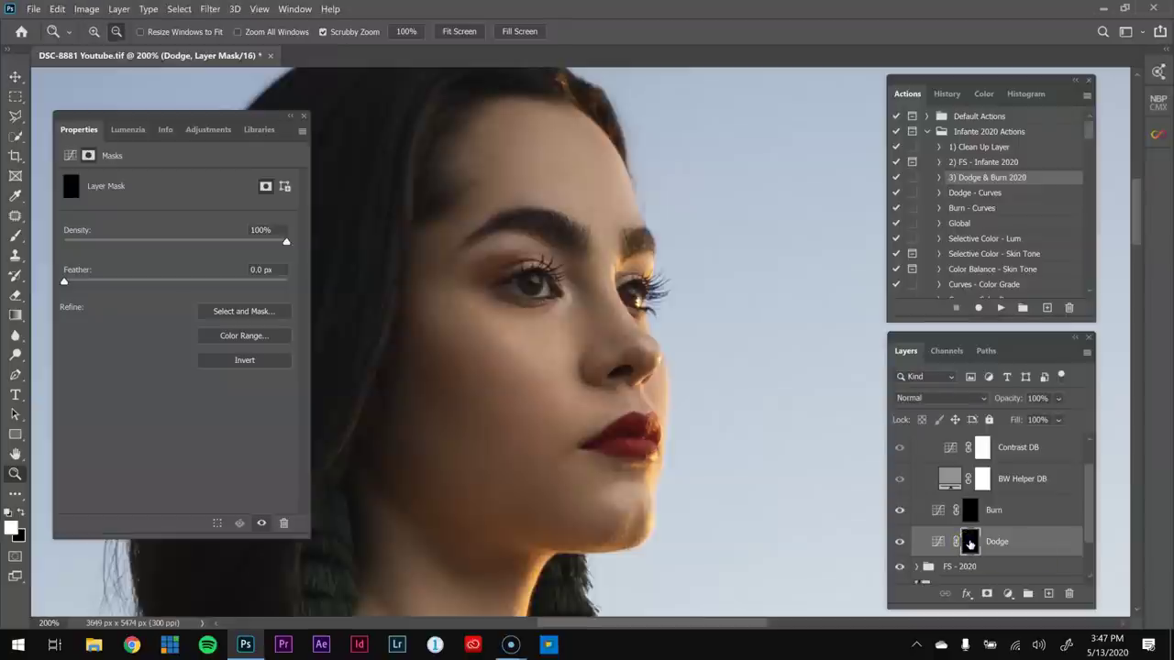
left_click(968, 514, "alt")
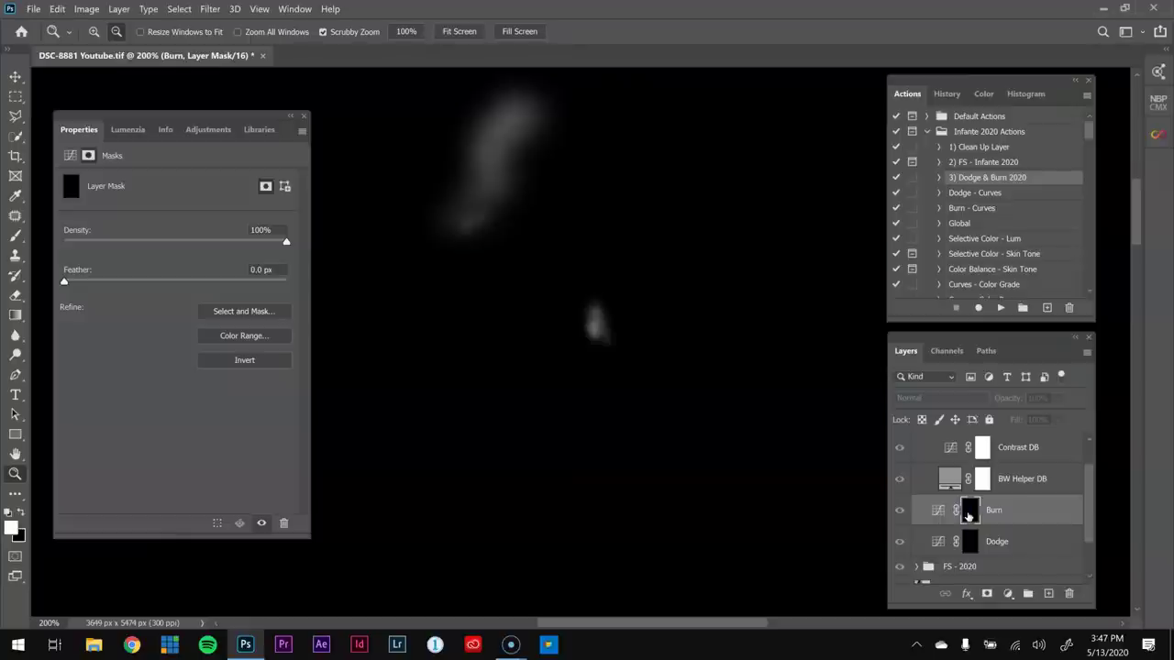
left_click(967, 517, "alt")
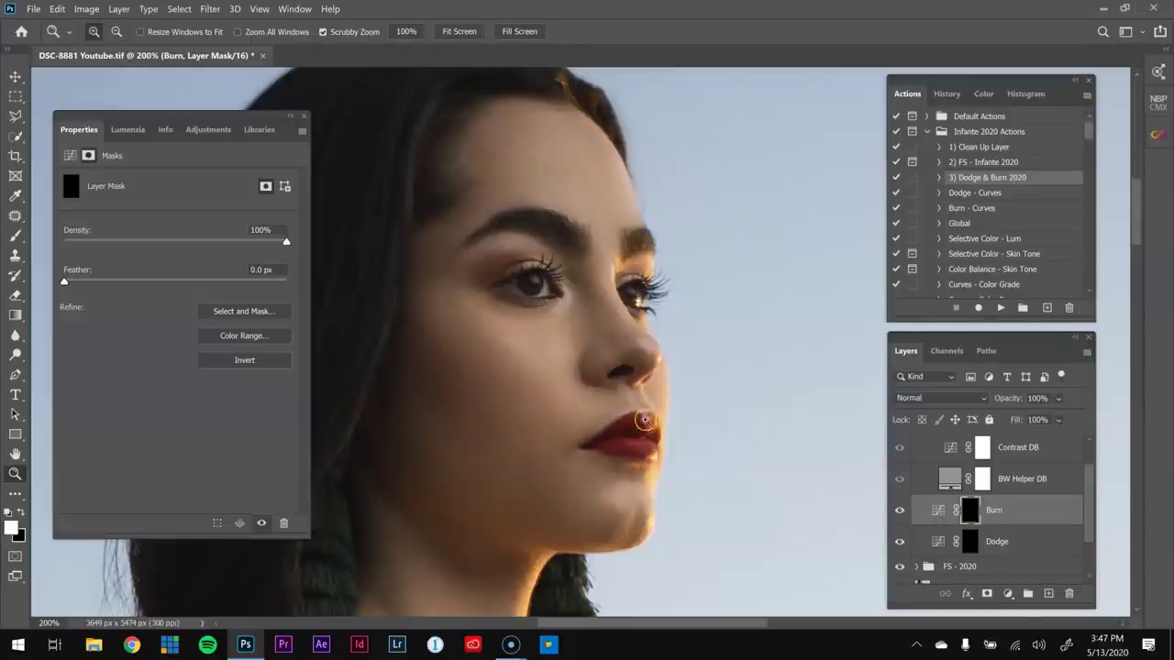
- Burn the shadow side of the cheek on the Burn mask with broad Brush strokes, enlarging the brush to 175 px
key("b")
left_click(531, 285)
key("[")
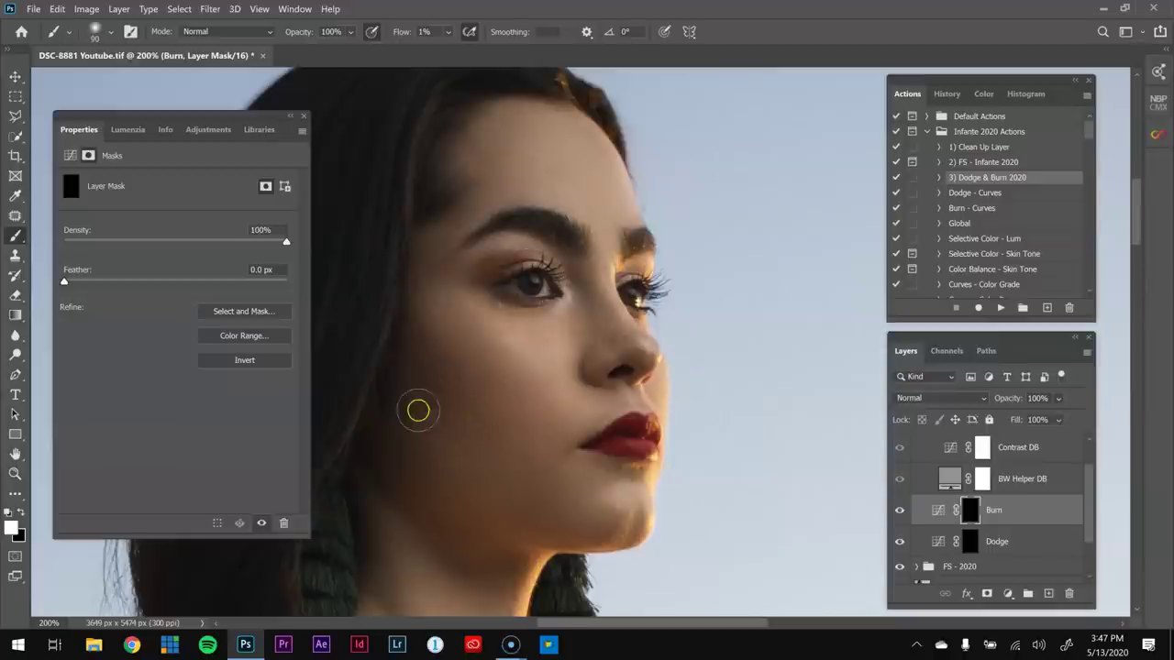
left_click_drag(407, 422, 462, 449)
key("]")
key("]")
mouse_move(413, 341)
left_mouse_down()
mouse_move(481, 416)
mouse_move(423, 345)
mouse_move(481, 394)
mouse_move(444, 394)
mouse_move(511, 443)
left_mouse_up()
key("]")
key("]")
key("]")
left_click_drag(419, 364, 522, 430)
key("[")
mouse_move(419, 385)
left_mouse_down()
mouse_move(509, 438)
mouse_move(472, 433)
mouse_move(394, 388)
mouse_move(458, 424)
left_mouse_up()
key("[")
key("[")
left_click_drag(395, 340, 501, 401)
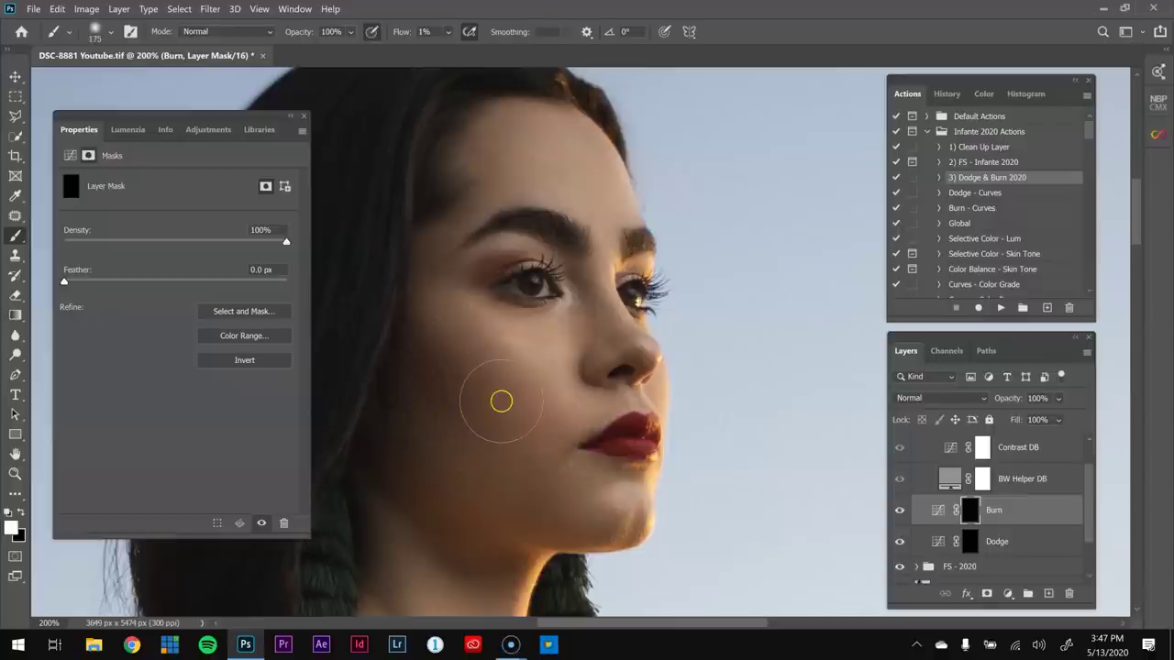
- Compare the portrait with and without the Burn layer and inspect the strokes on its mask
left_click(900, 513)
left_click(900, 514)
left_click(900, 514)
left_click(900, 513)
left_click(971, 512, "alt")
left_click(970, 512, "alt")
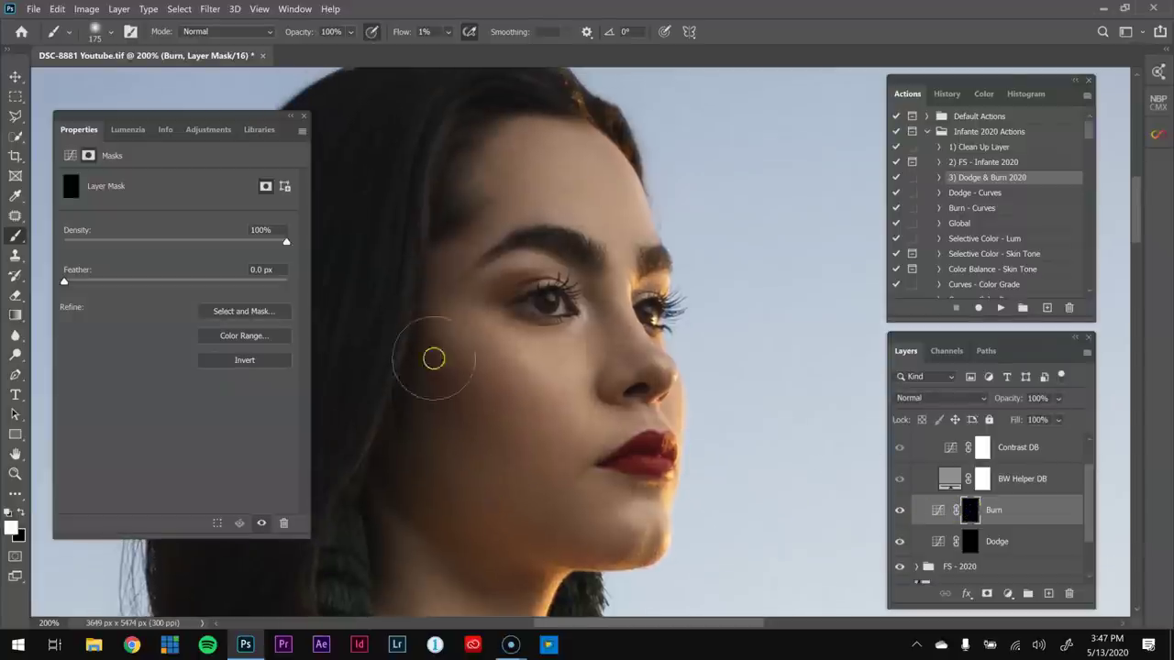
- Burn the edge of the forehead along the hairline and the temple with a 125 px brush
key("bracketleft")
key("bracketleft")
key("bracketleft")
key("bracketleft")
key("bracketleft")
key("bracketleft")
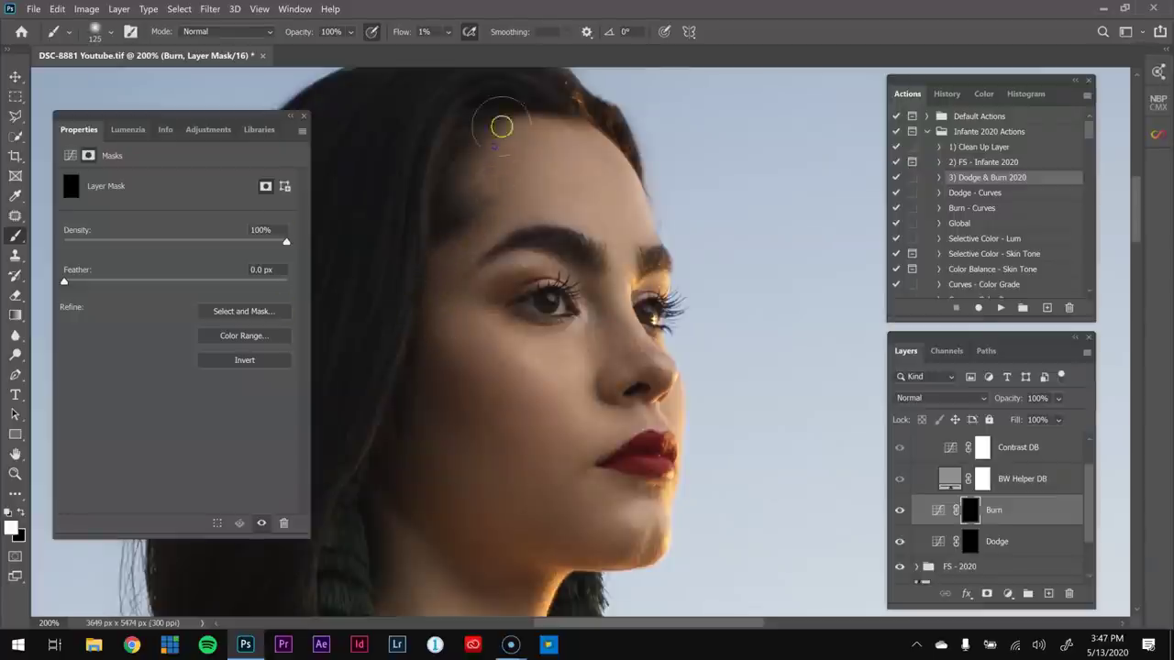
key("bracketright")
key("bracketright")
key("bracketright")
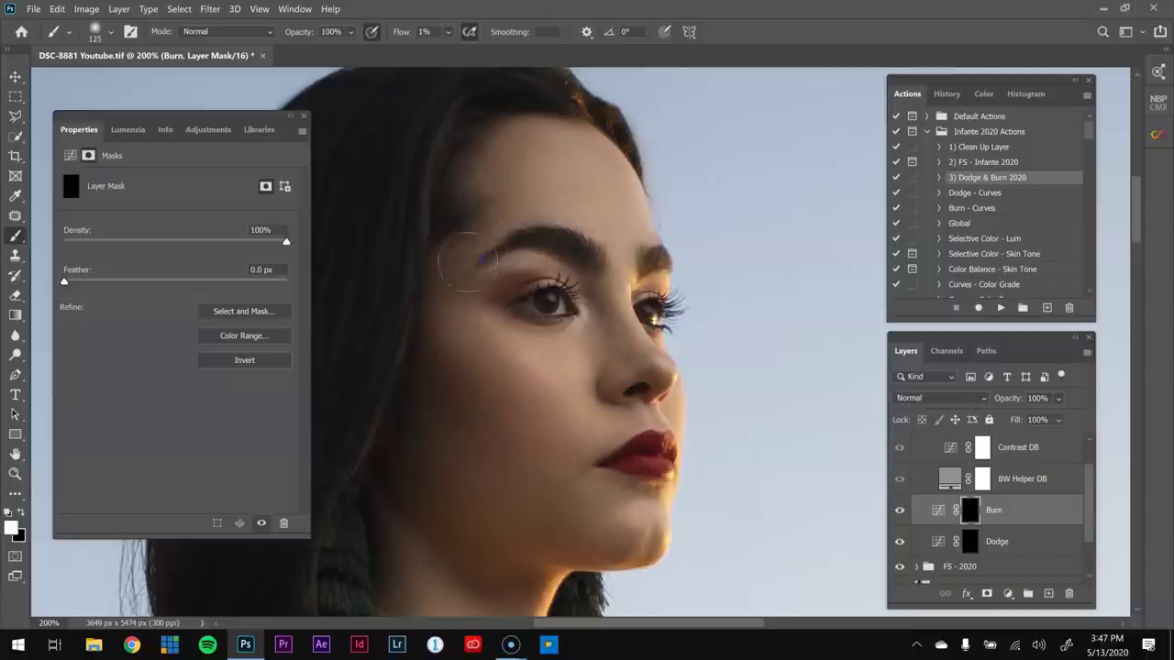
- Burn the small area just below the nose with the brush reduced to 35 px
key("bracketleft")
key("bracketleft")
key("bracketleft")
key("bracketleft")
key("bracketleft")
key("bracketleft")
key("bracketleft")
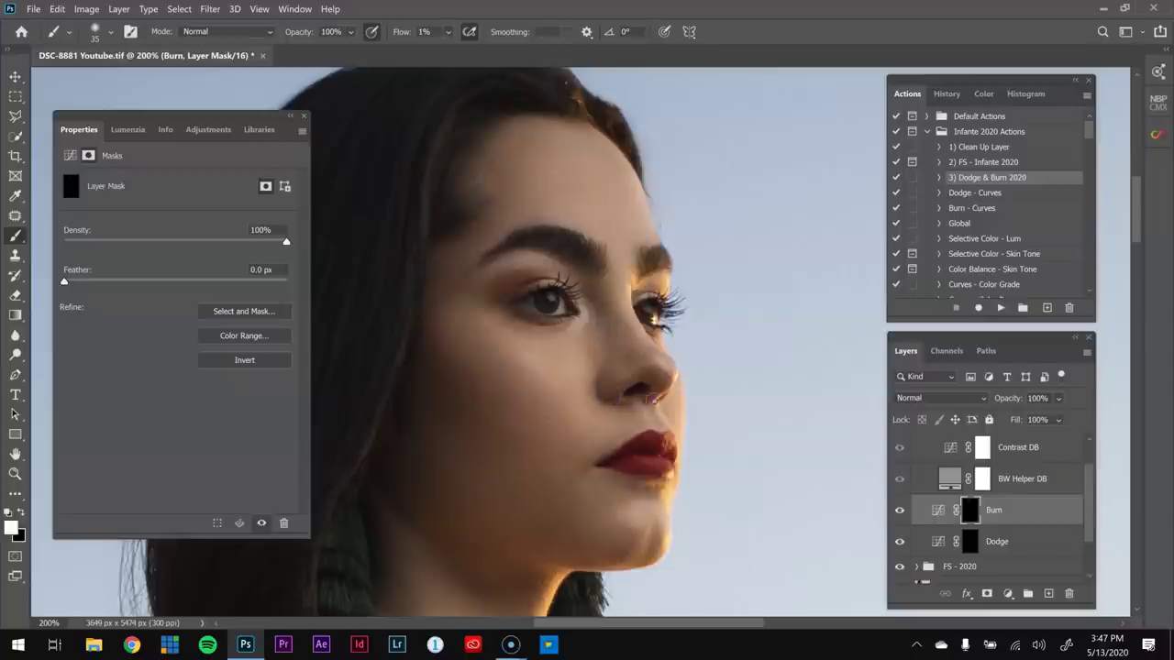
- Burn along the jaw and chin with the brush enlarged to 125 px
key("bracketright")
key("bracketright")
key("bracketright")
key("bracketright")
key("bracketright")
key("bracketright")
key("bracketright")
key("bracketright")
left_click_drag(494, 541, 628, 505)
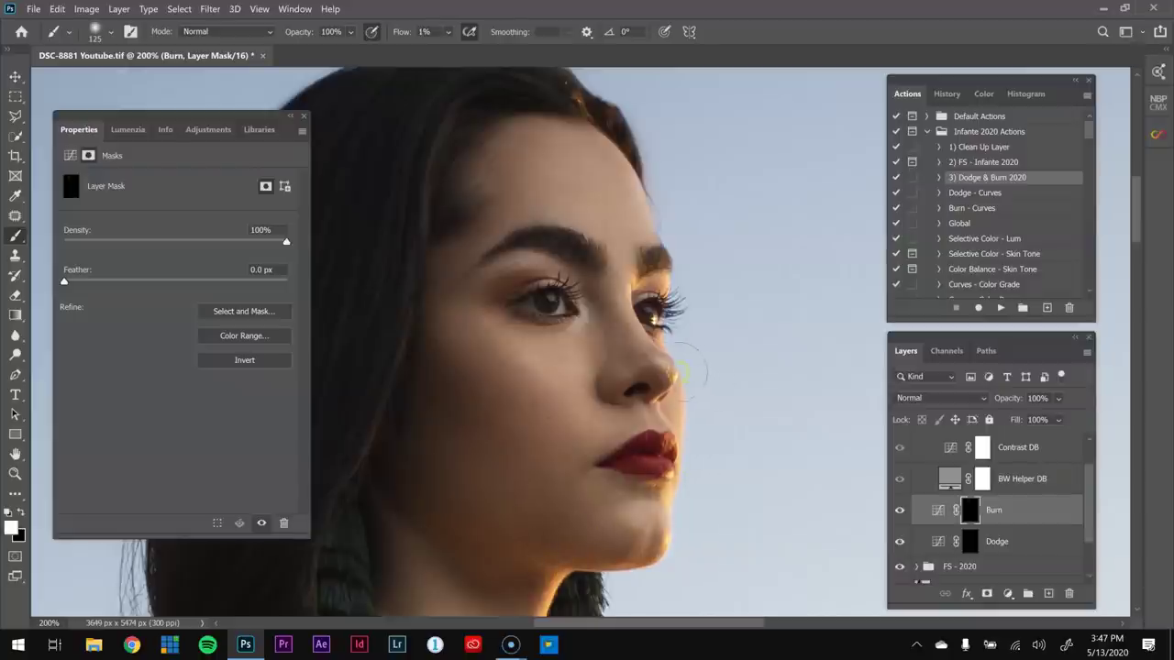
- Burn the lower shoulder with the helper layers shown, and finish by hiding and collapsing the DB Helper Layers group
key("z")
left_click_drag(634, 388, 430, 463)
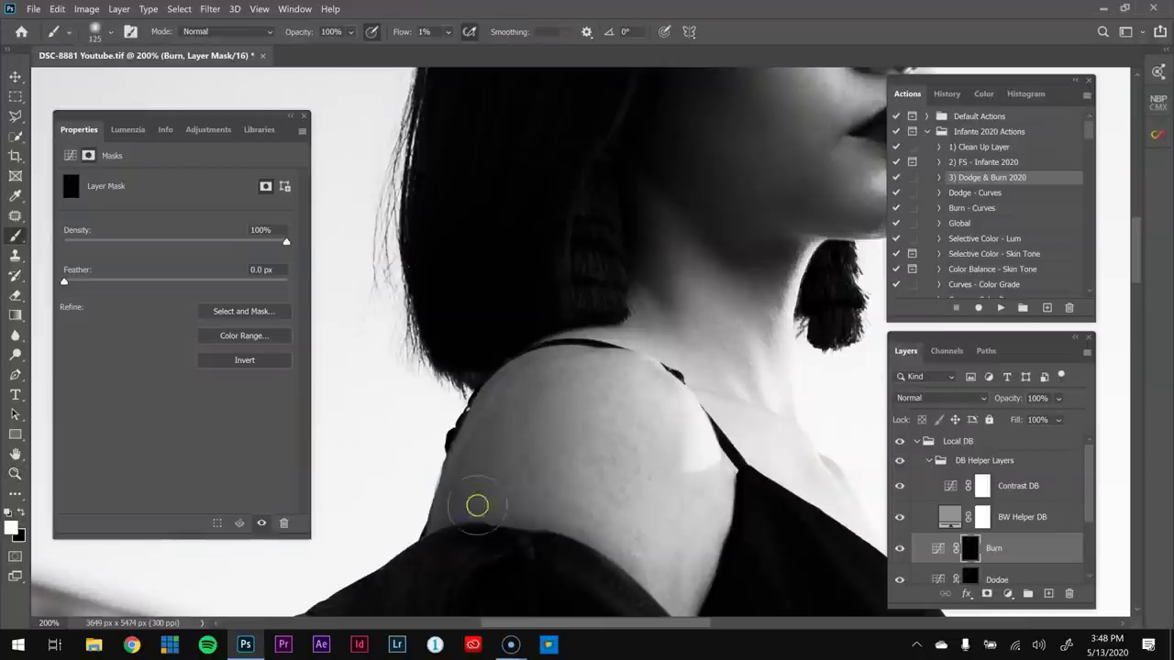
key("ctrl+minus")
key("ctrl+minus")
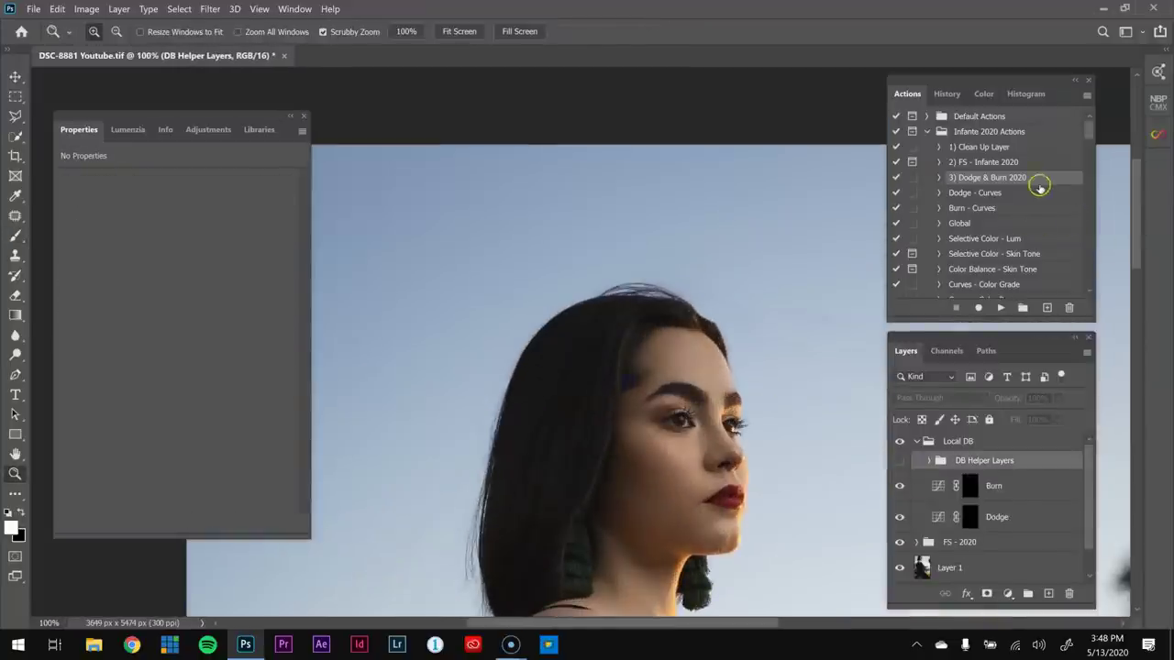
- Run the Dodge - Curves action above the Burn layer and ready the Brush tool on the new Dodge layer's mask
left_click(1017, 195)
left_click(1001, 307)
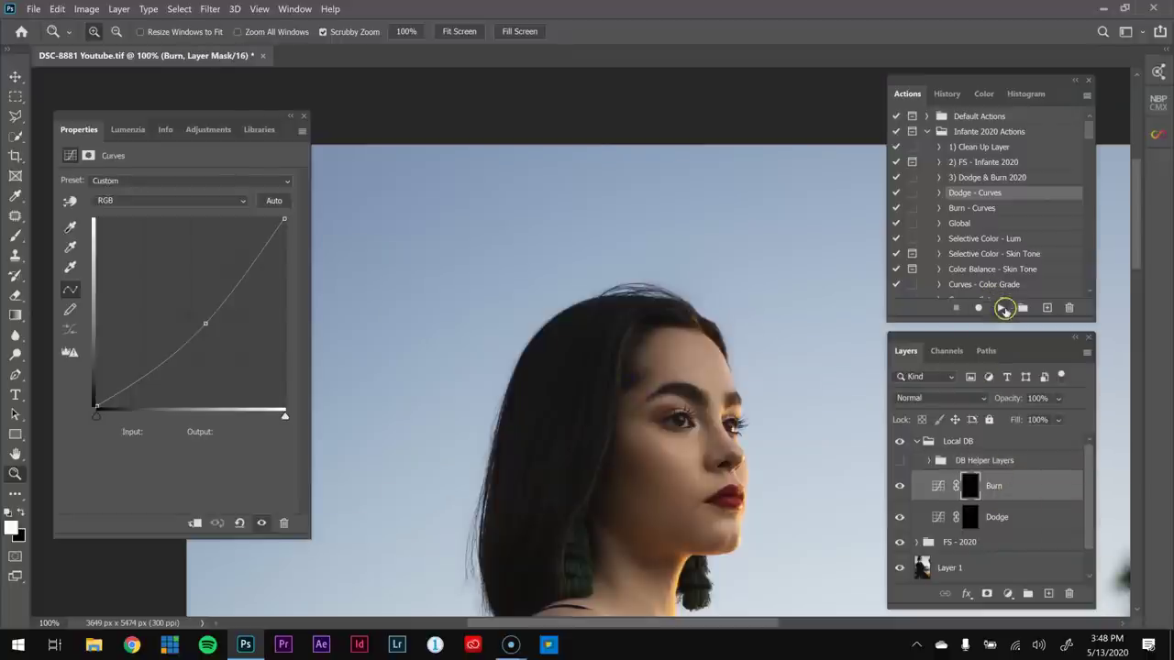
left_click(970, 487)
key("b")
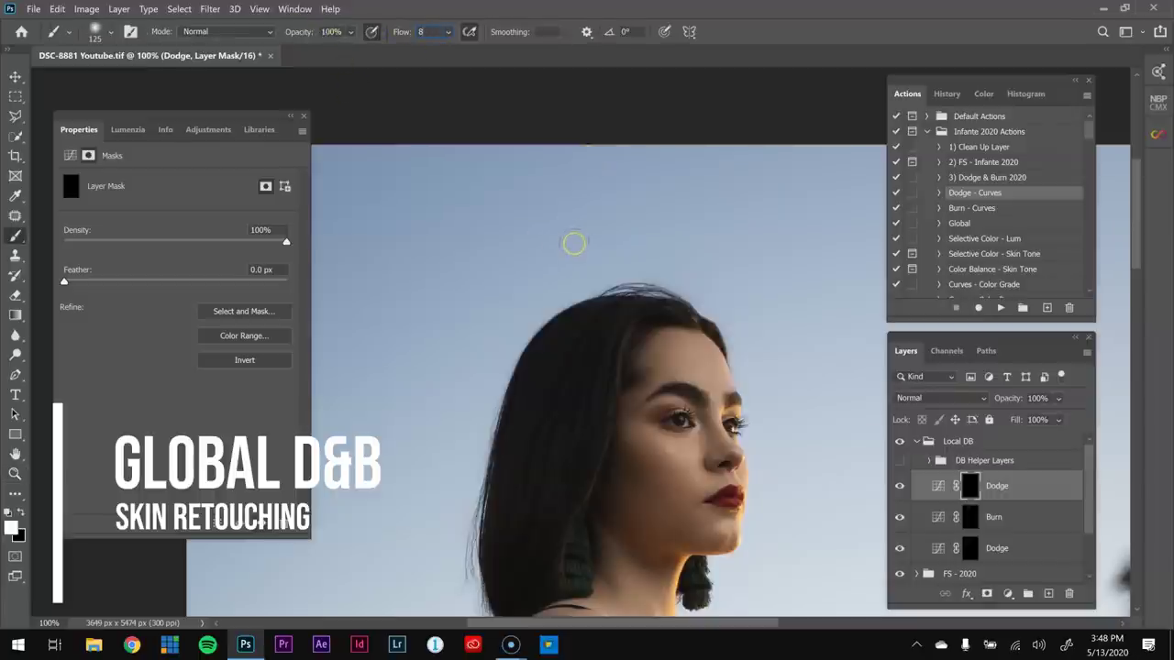
- Examine the hair, earrings, neck and face up close for areas to shape with global dodge and burn
key("z")
left_click(639, 416)
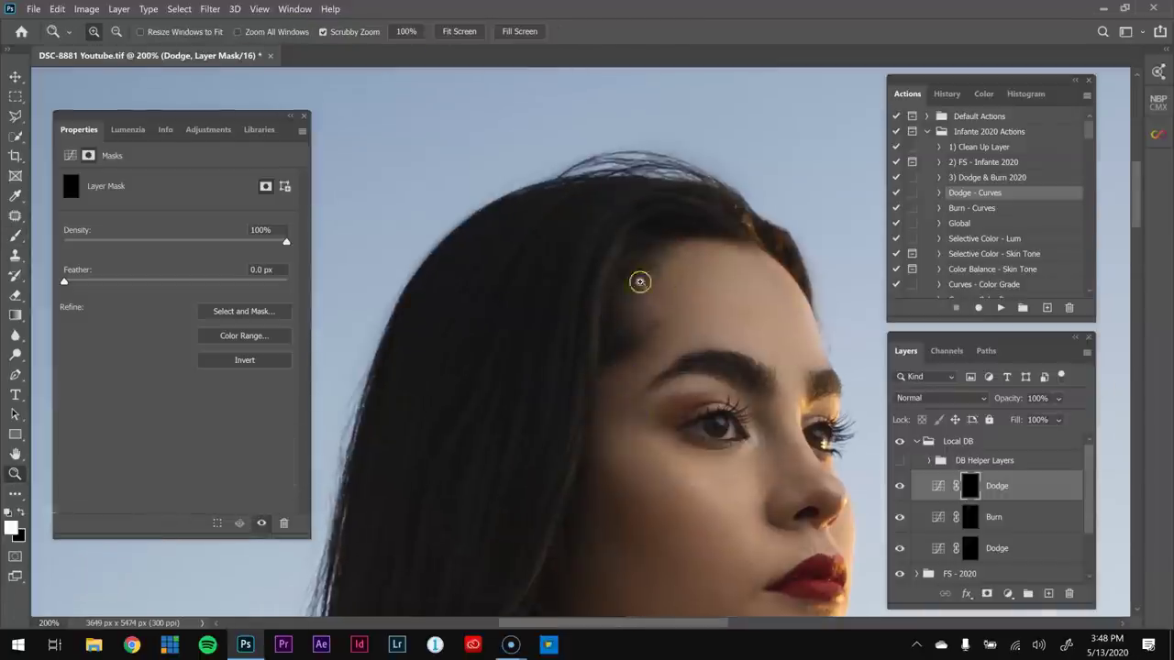
key("b")
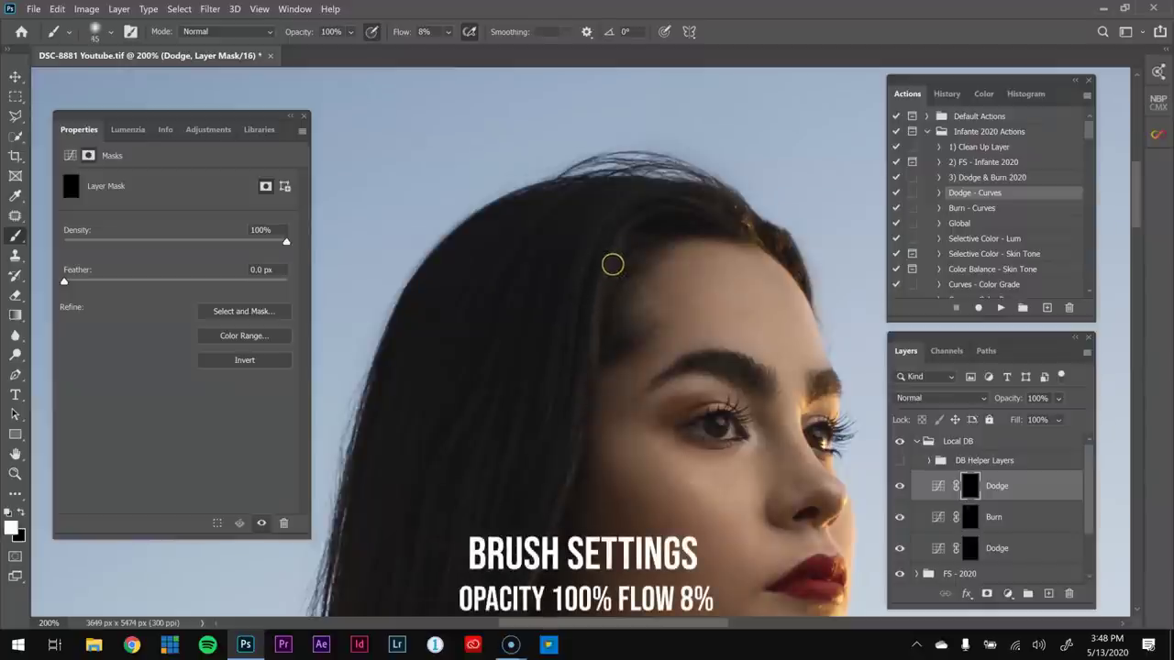
key("[")
left_click_drag(549, 547, 608, 320)
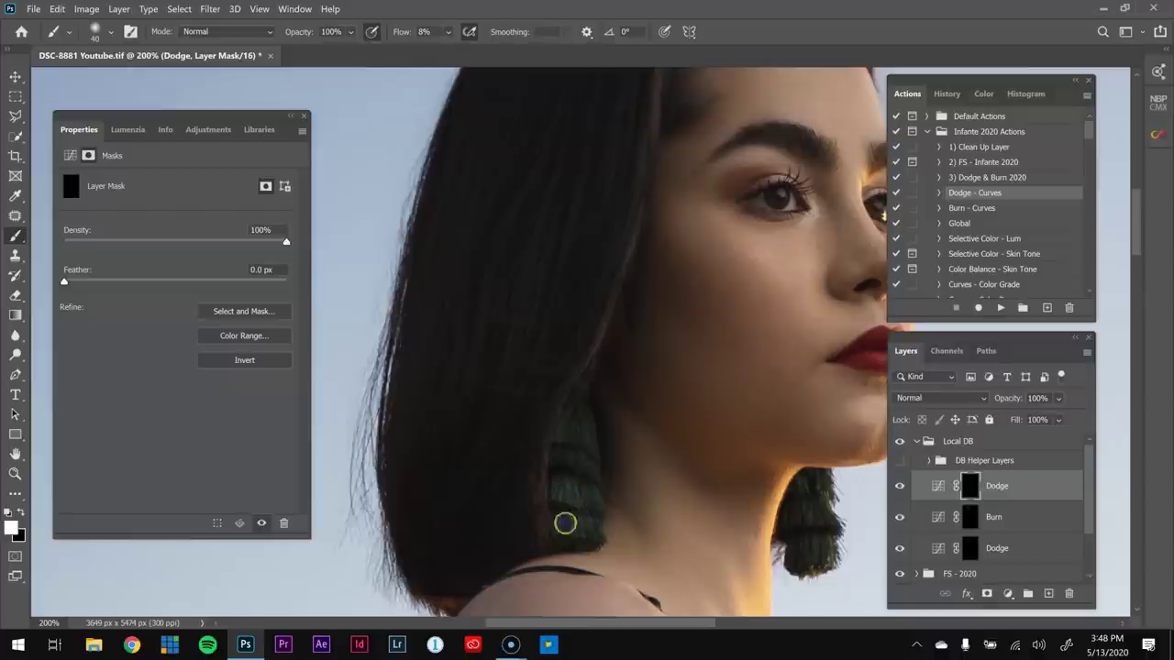
left_click_drag(826, 503, 700, 467)
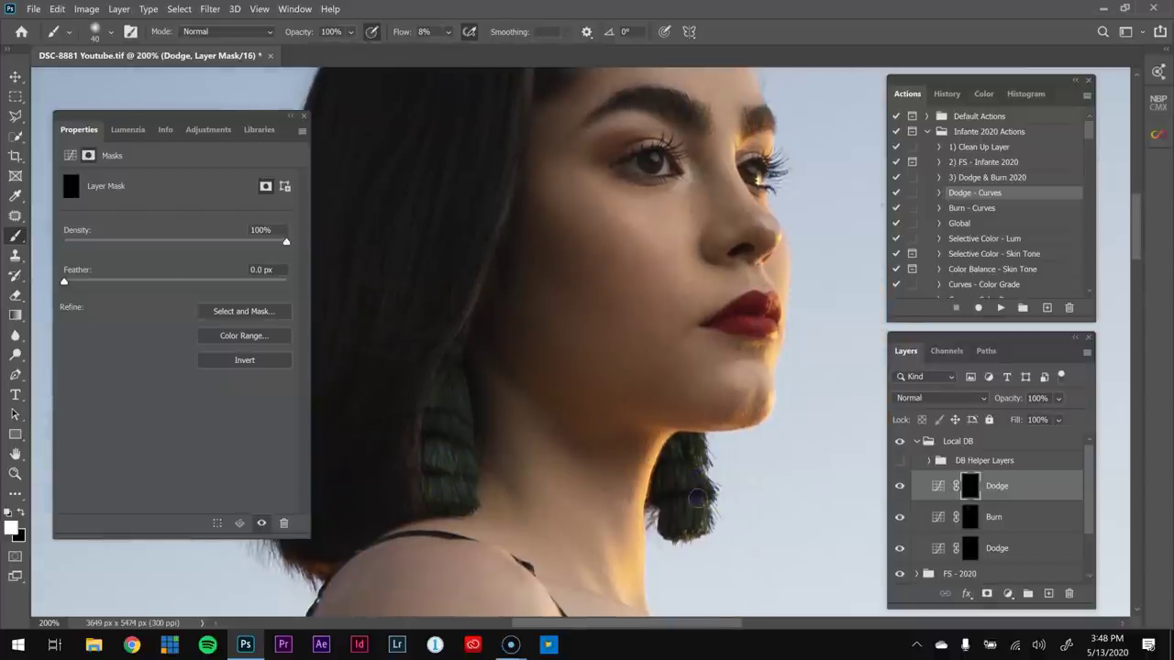
left_click_drag(734, 362, 684, 511)
key("]")
key("]")
key("]")
key("]")
key("]")
key("]")
key("]")
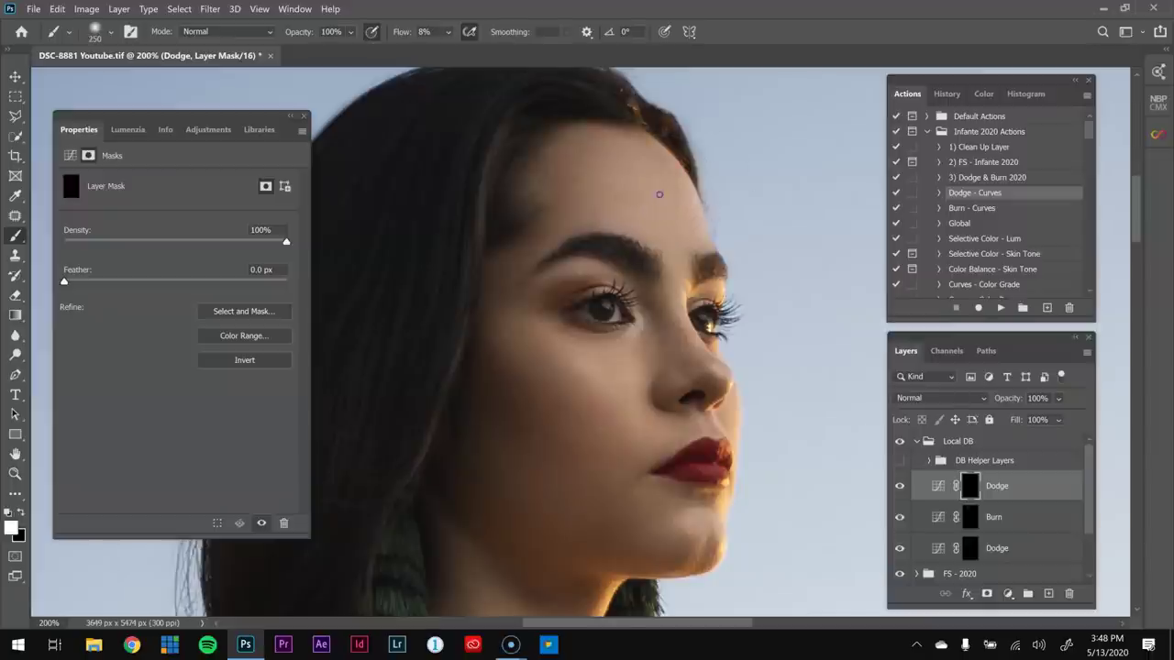
key("bracketleft")
key("bracketleft")
key("bracketleft")
key("bracketleft")
key("bracketleft")
key("bracketleft")
key("bracketleft")
- Reduce the brush to 30 px for dodging fine details around the eyes on the new Dodge layer's mask
scroll(577, 326, "up", 1)
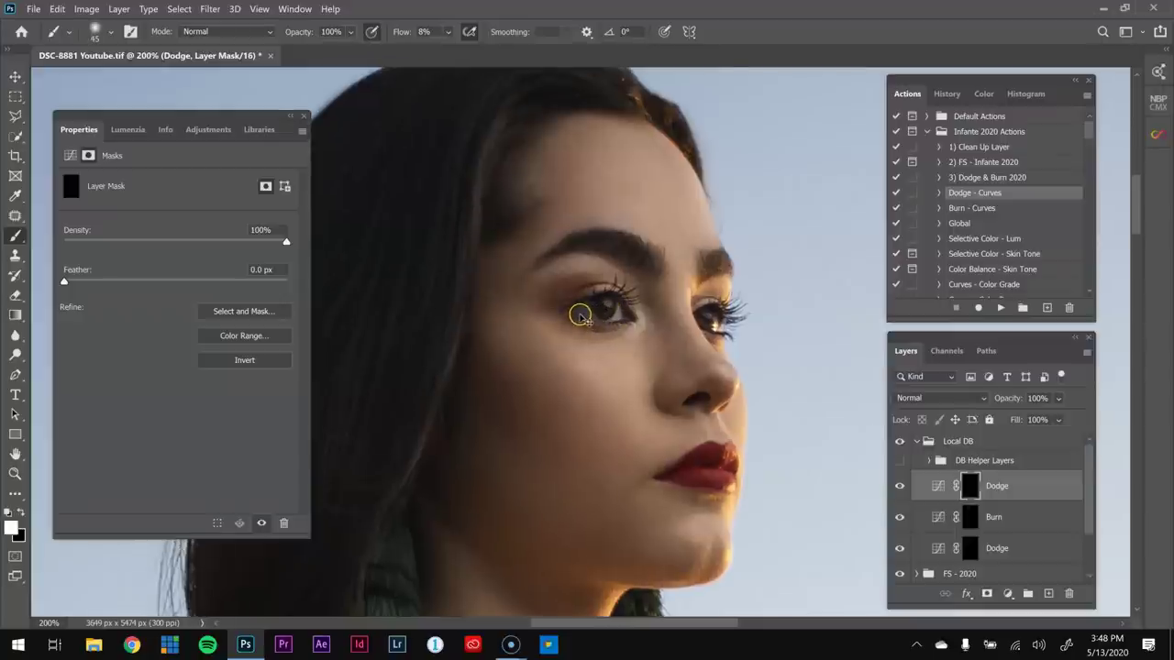
scroll(609, 292, "up", 1)
key("bracketleft")
key("bracketleft")
key("bracketleft")
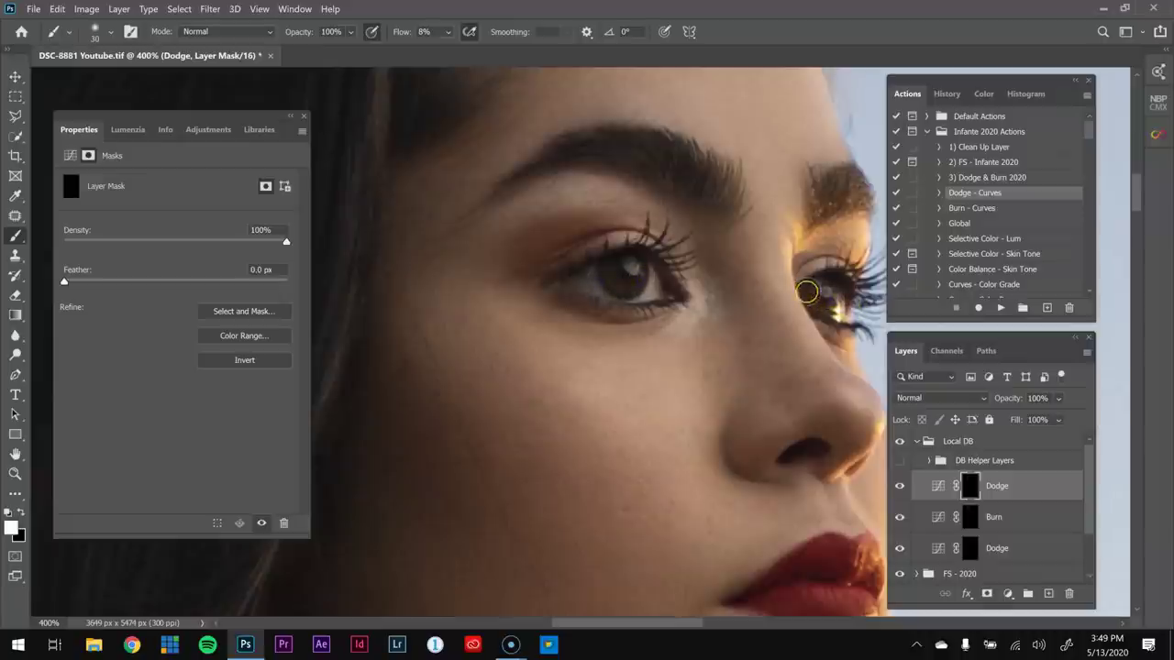
- Paint white on the top Dodge layer's mask to brighten the upper lip with a size 15 brush and the lower lip with size 20
key("ctrl+minus")
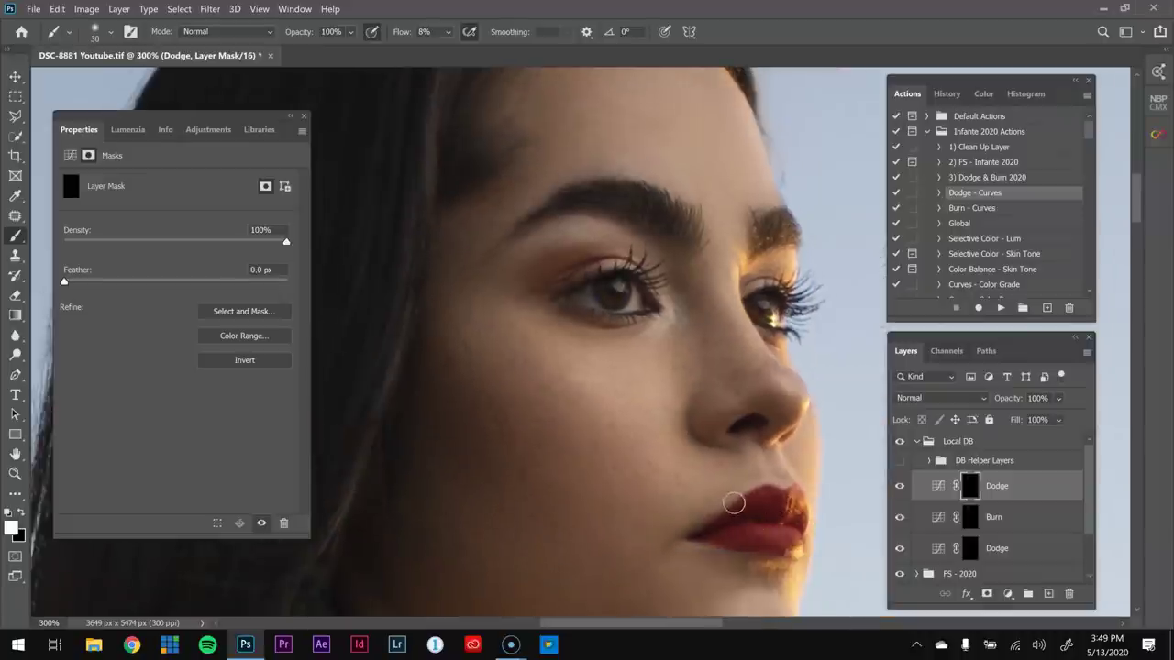
key("ctrl+plus")
key("ctrl+plus")
left_click_drag(785, 516, 602, 281)
key("bracketleft")
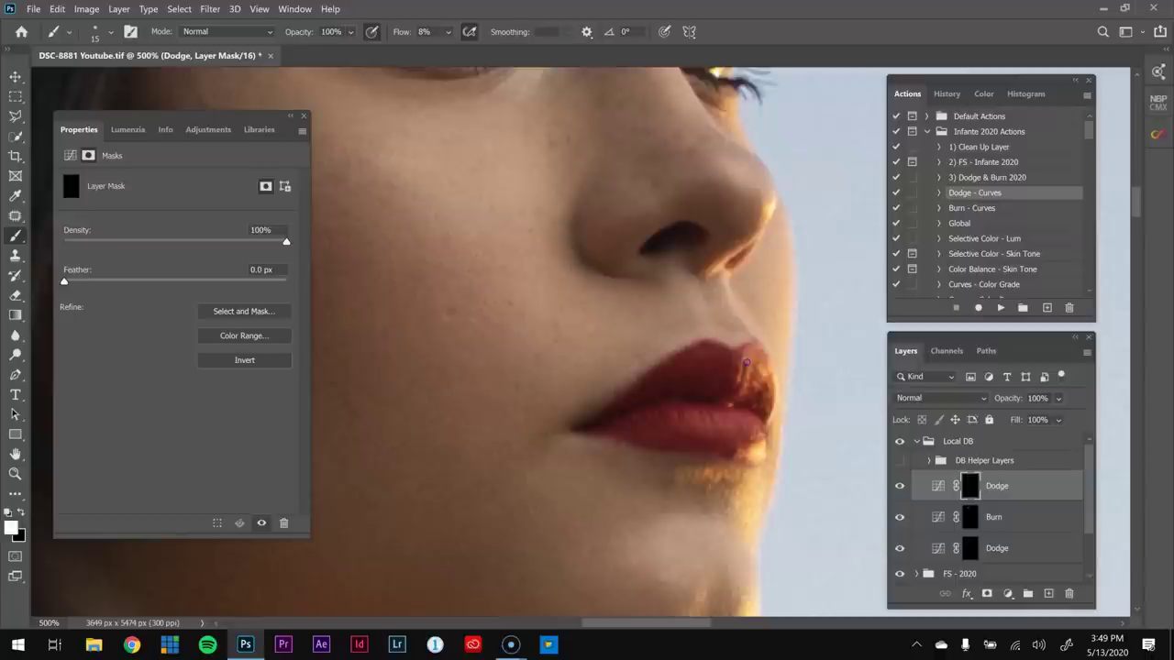
mouse_move(717, 359)
left_mouse_down()
mouse_move(667, 380)
mouse_move(739, 368)
left_mouse_up()
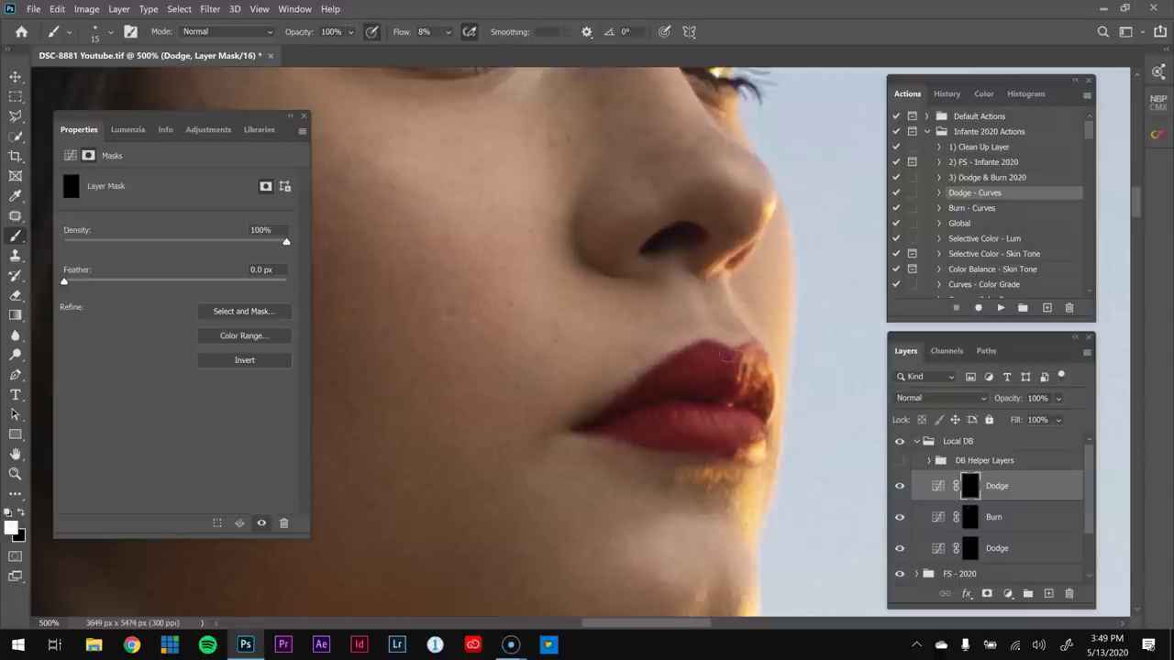
key("bracketright")
left_click_drag(736, 421, 714, 420)
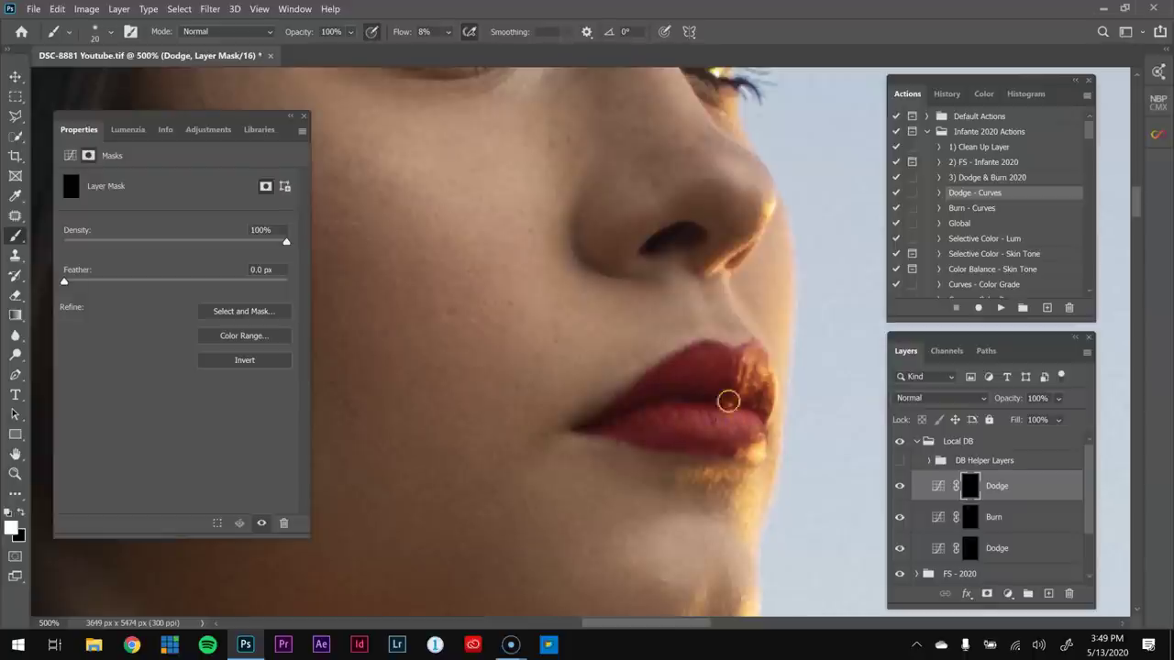
- Compare the portrait with and without the top Dodge layer and inspect that layer's mask on its own
key("ctrl+1")
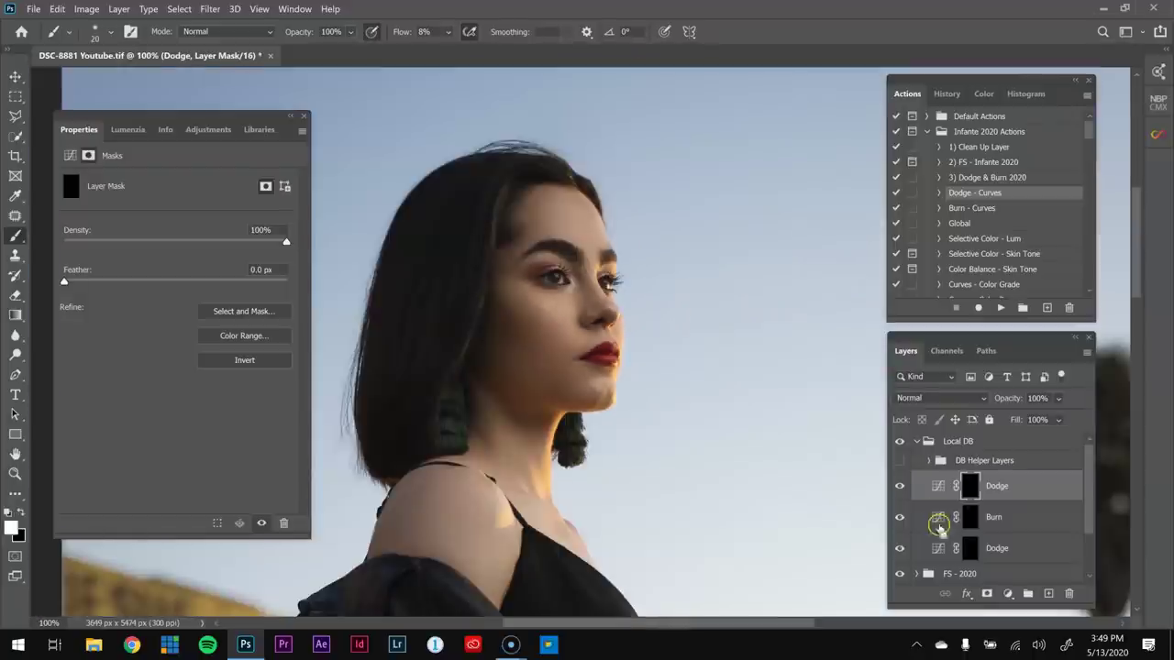
left_click(899, 487)
left_click(899, 487)
left_click(899, 487)
left_click(899, 487)
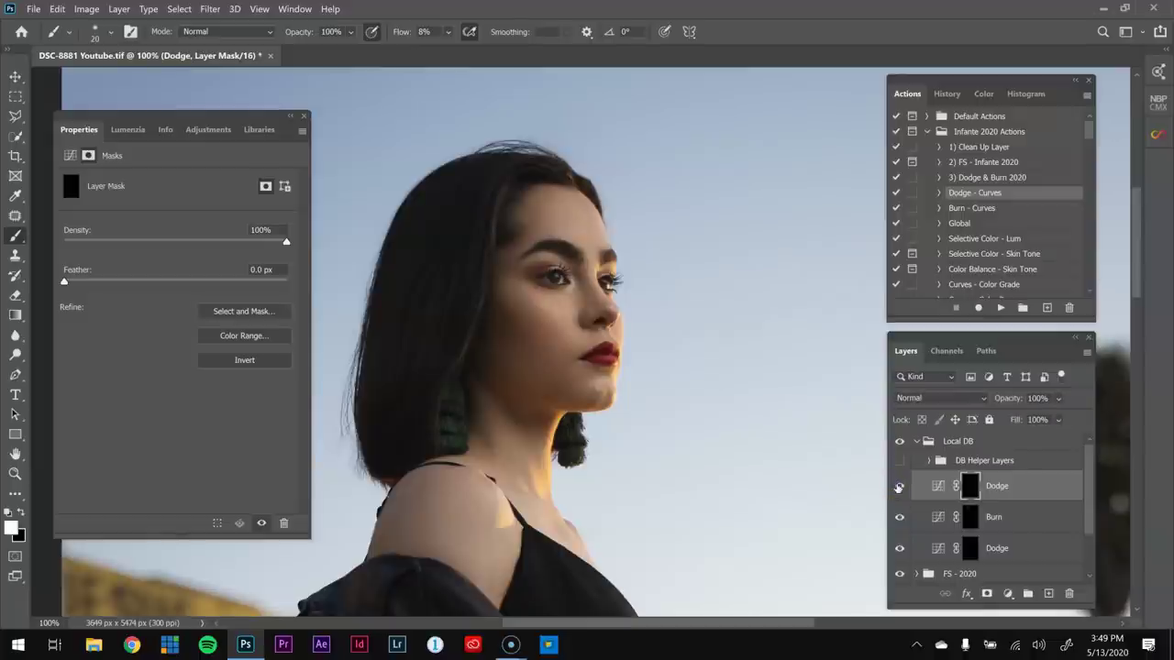
left_click(972, 486, "alt")
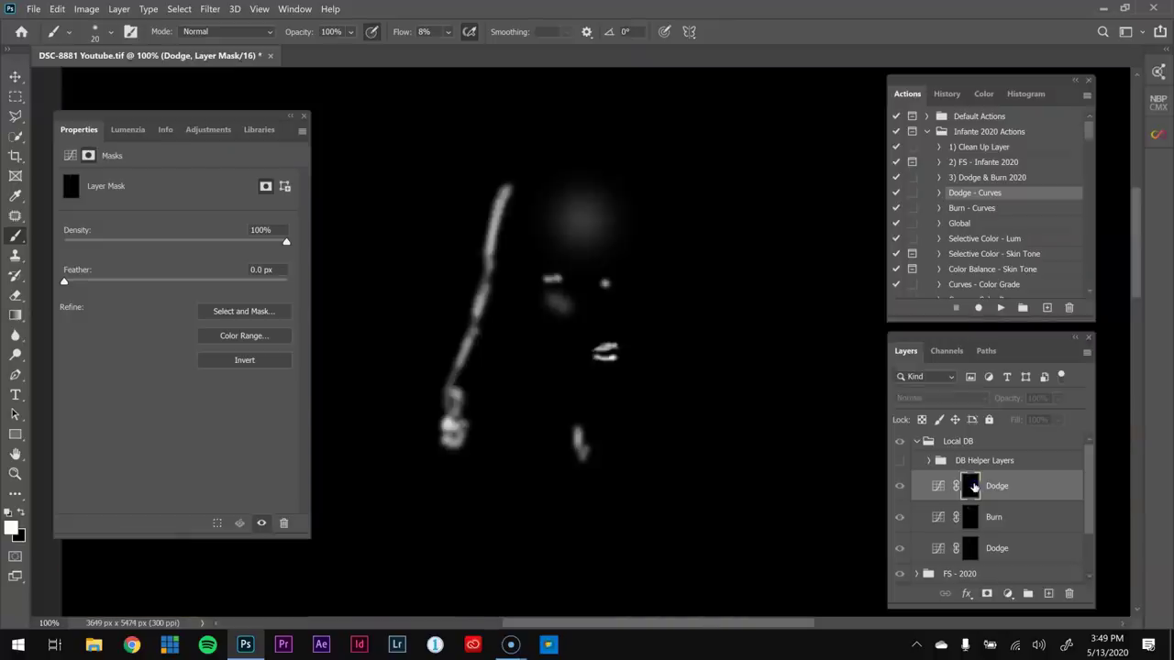
left_click(972, 486, "alt")
left_click(899, 486)
left_click(899, 486)
left_click(899, 486)
left_click(899, 486)
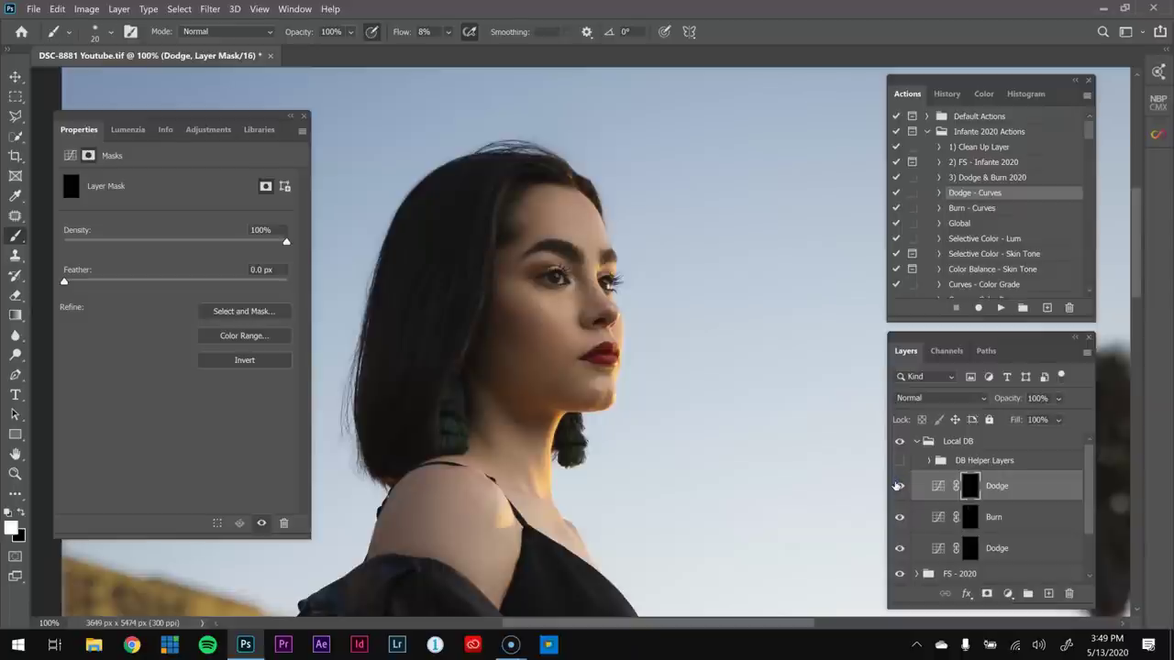
- Lower the top Dodge layer's opacity to 84% and collapse the Local DB group
left_click(1058, 398)
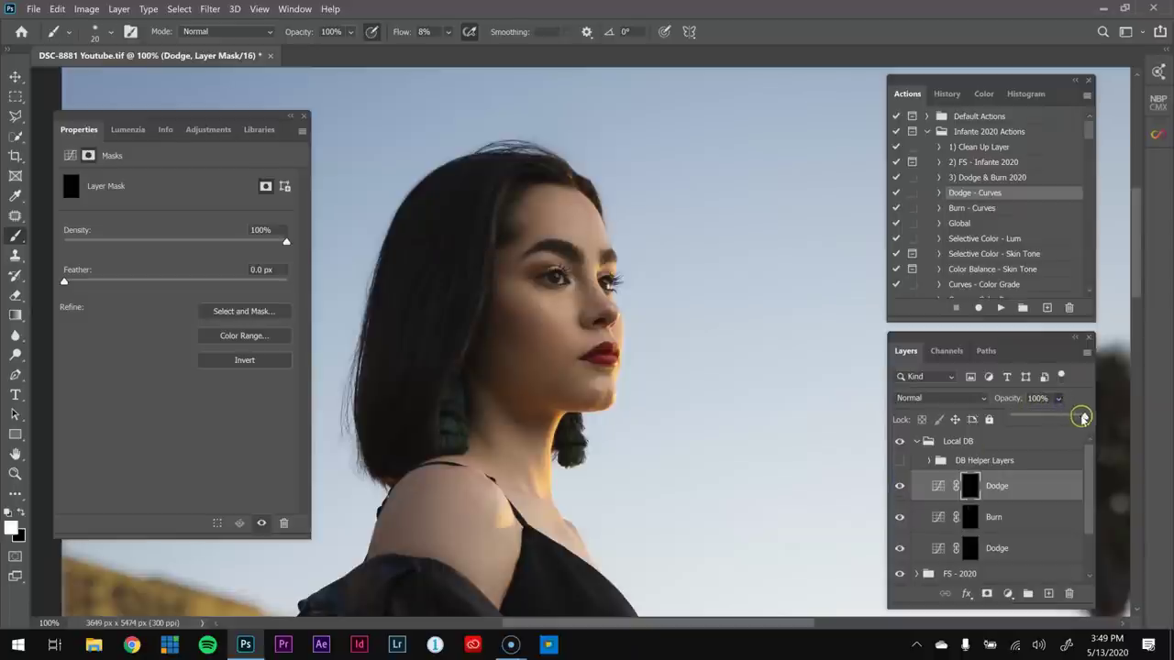
left_click_drag(1075, 419, 1074, 419)
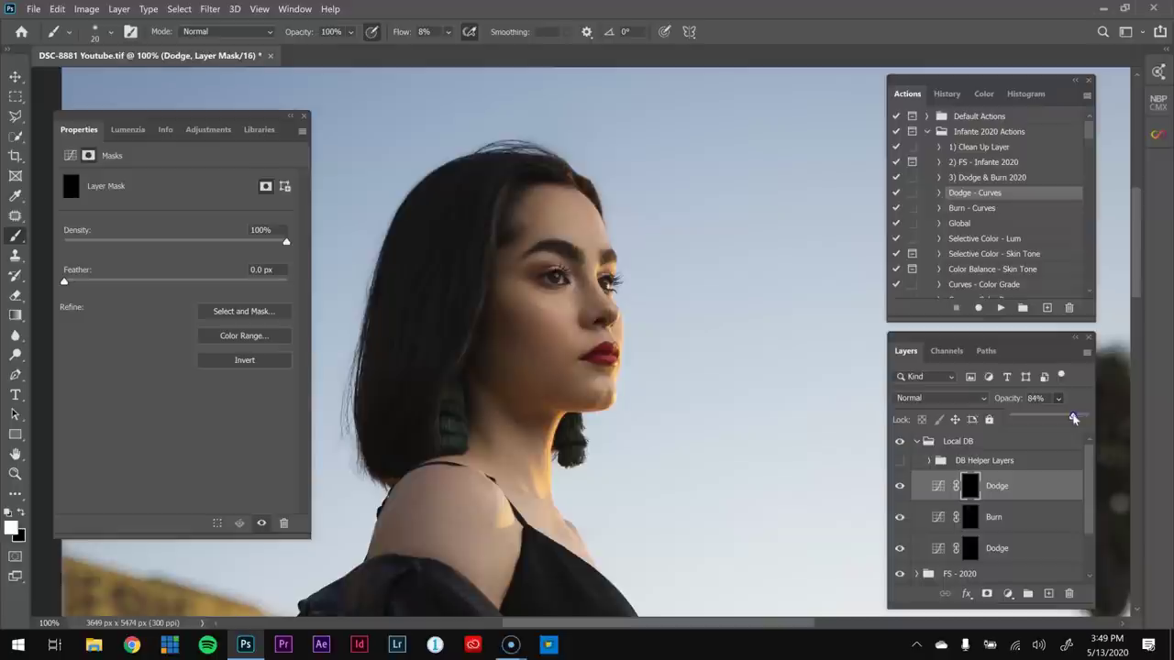
left_click(974, 449)
left_click(959, 441)
left_click(916, 441)
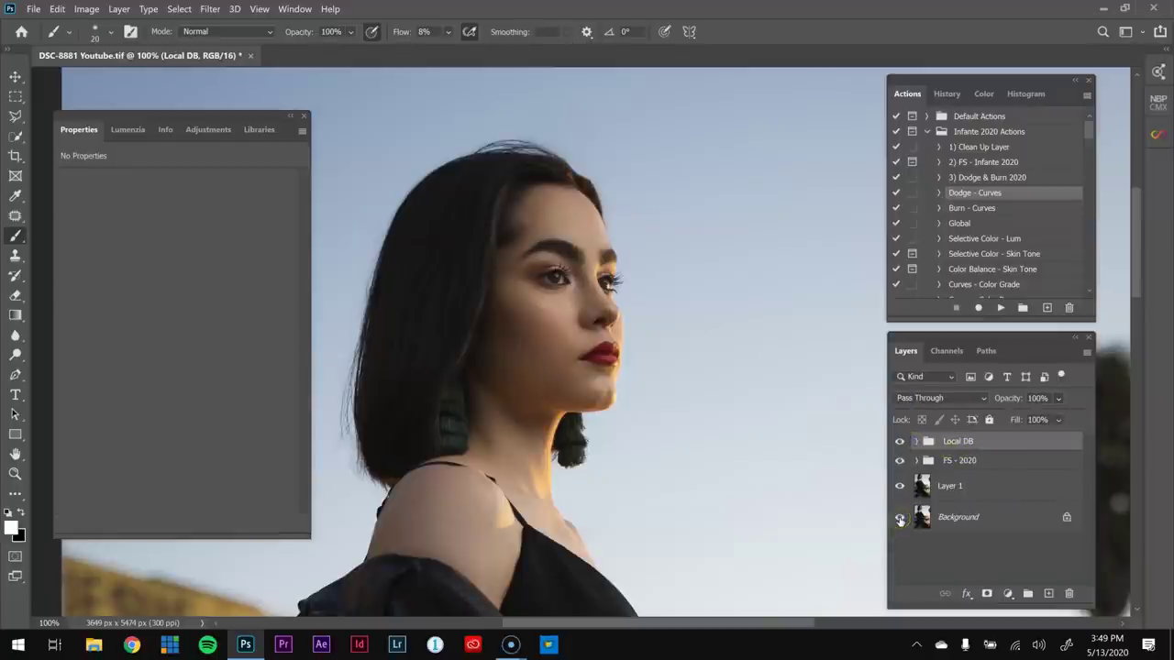
- Compare the retouched portrait with the original by toggling to only the Background layer and back
key("ctrl+minus")
left_click_drag(734, 453, 716, 419)
key("z")
left_click(536, 289)
mouse_move(561, 319)
left_mouse_down()
mouse_move(569, 296)
mouse_move(570, 317)
left_mouse_up()
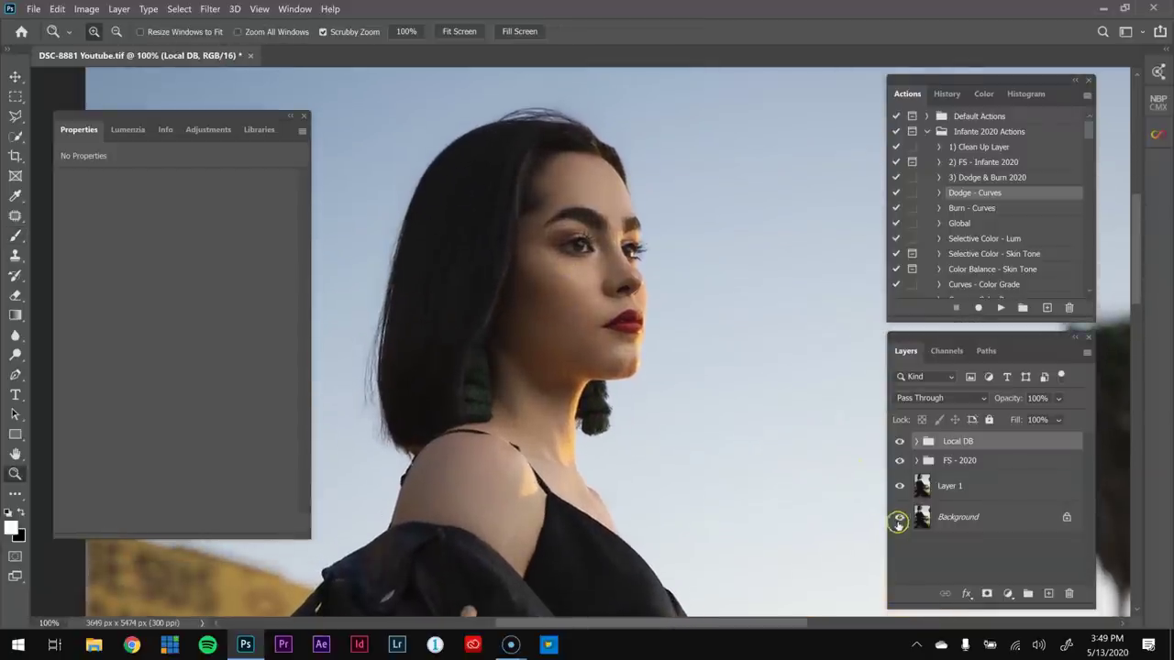
left_click(900, 518, "alt")
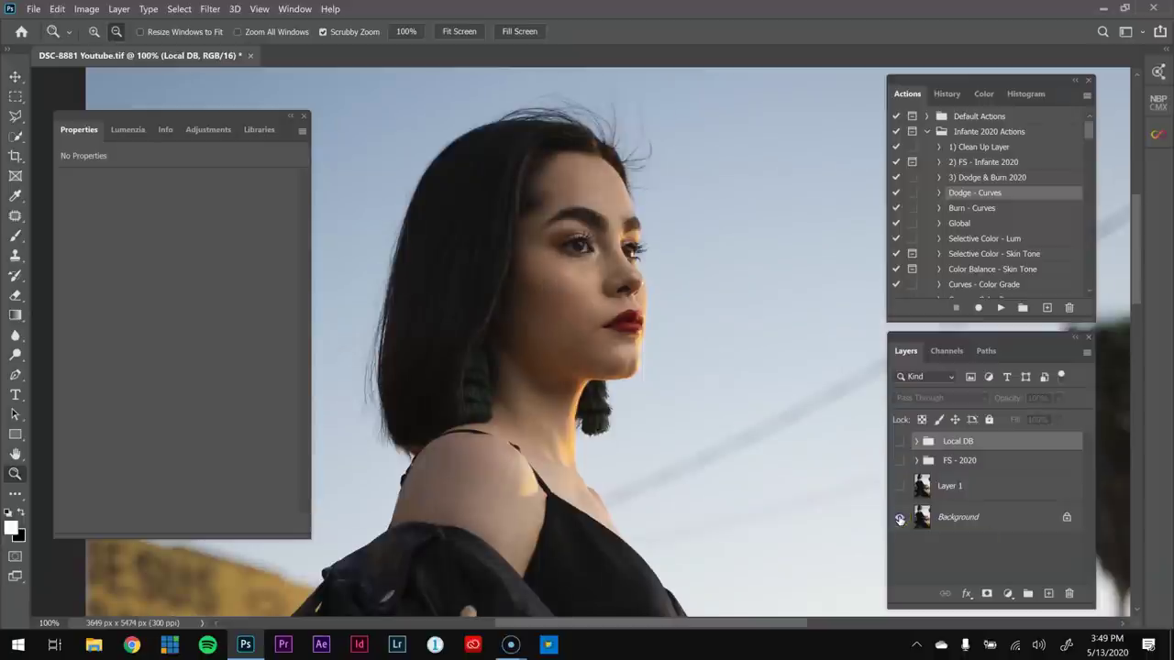
left_click(900, 518, "alt")
left_click(900, 519, "alt")
left_click(900, 519, "alt")
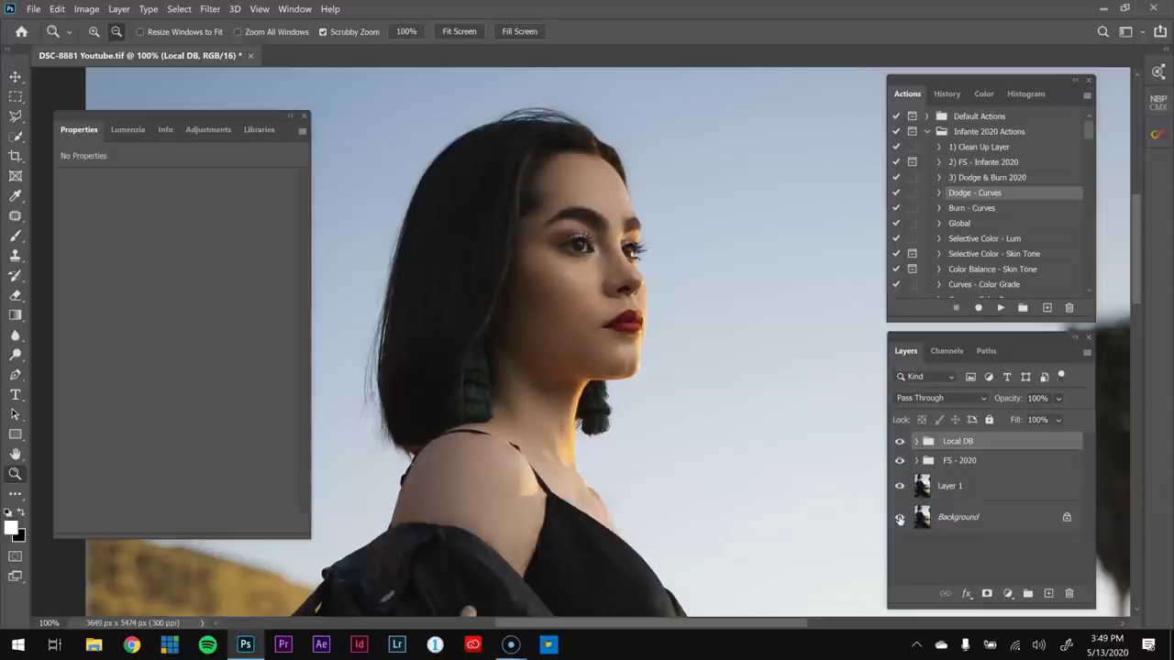
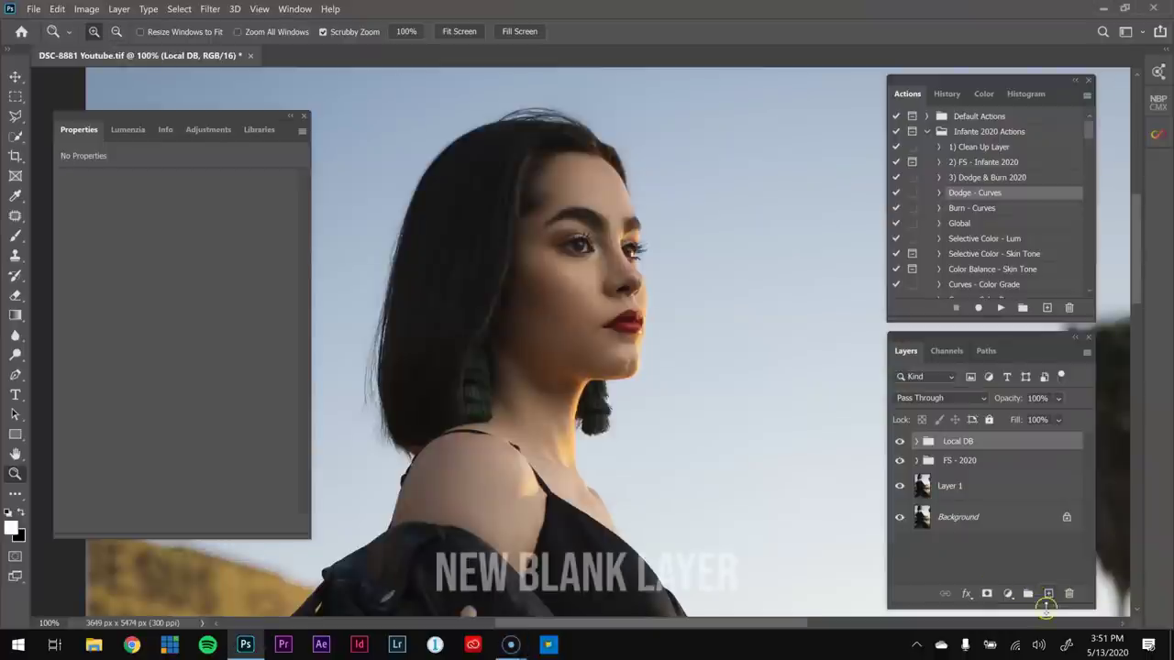
- Create a new layer, fill the entire canvas with 50% Gray using Overlay mode, and set the layer's blend mode to Overlay
left_click(1048, 595)
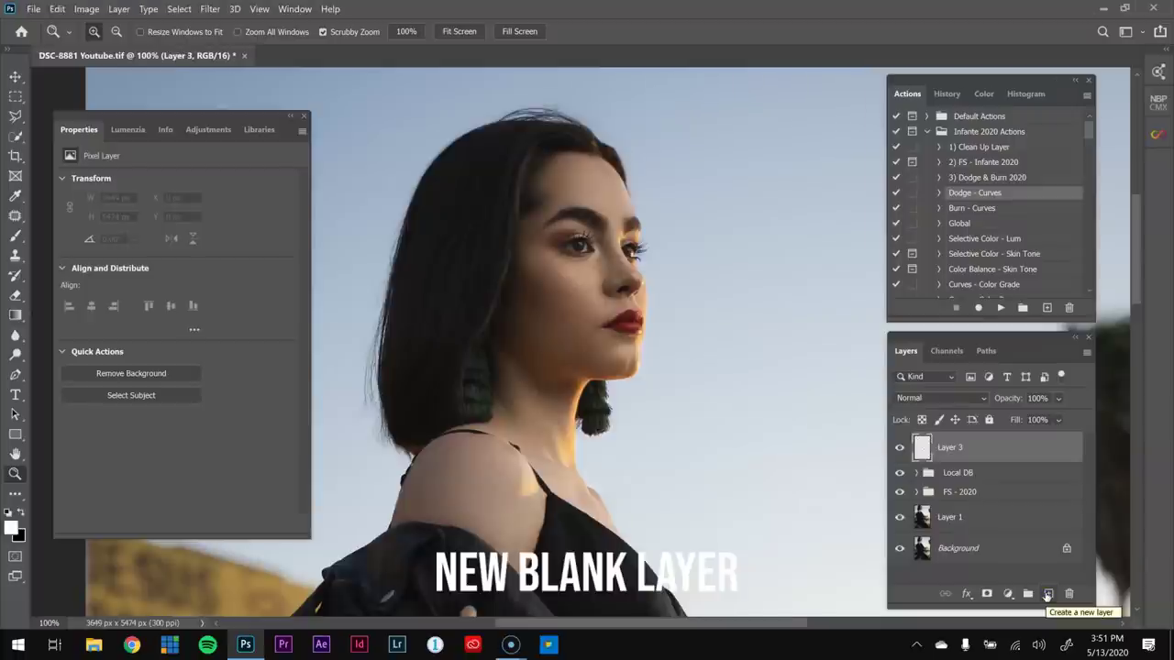
key("ctrl+a")
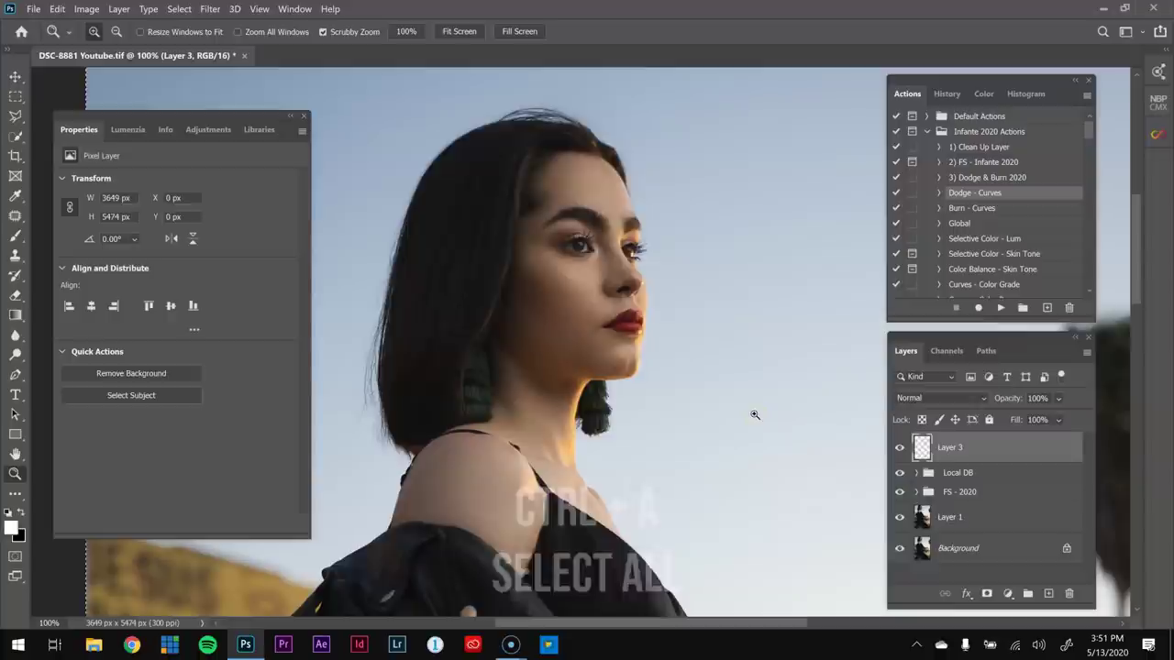
key("shift+F5")
left_click(629, 160)
left_click(608, 289)
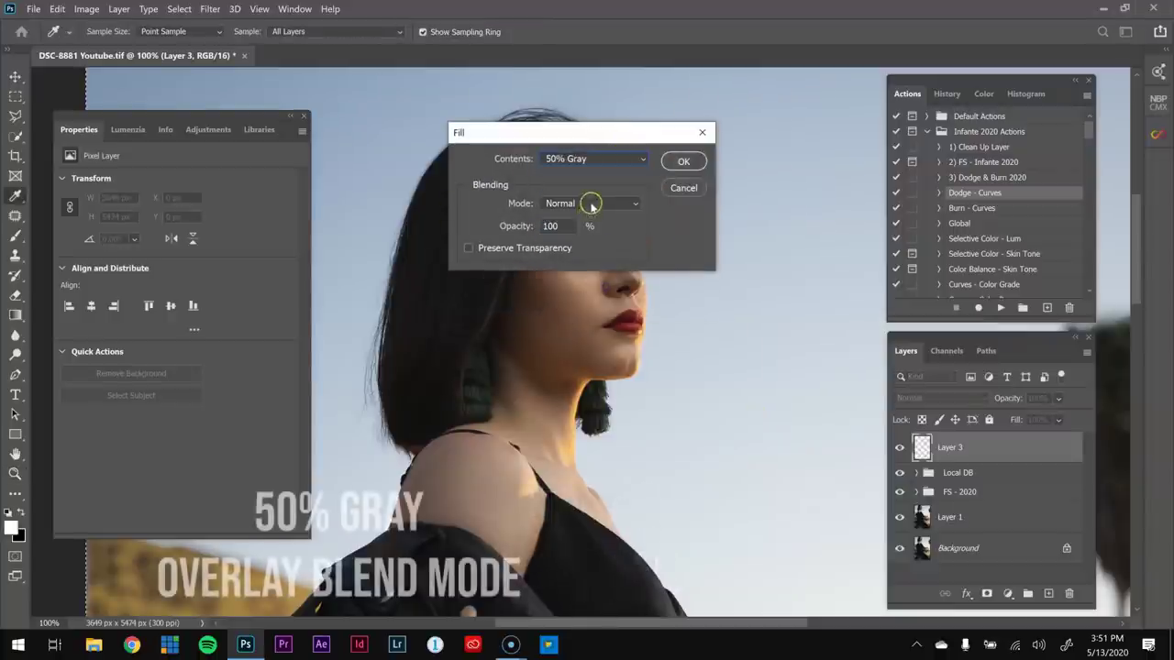
left_click(590, 203)
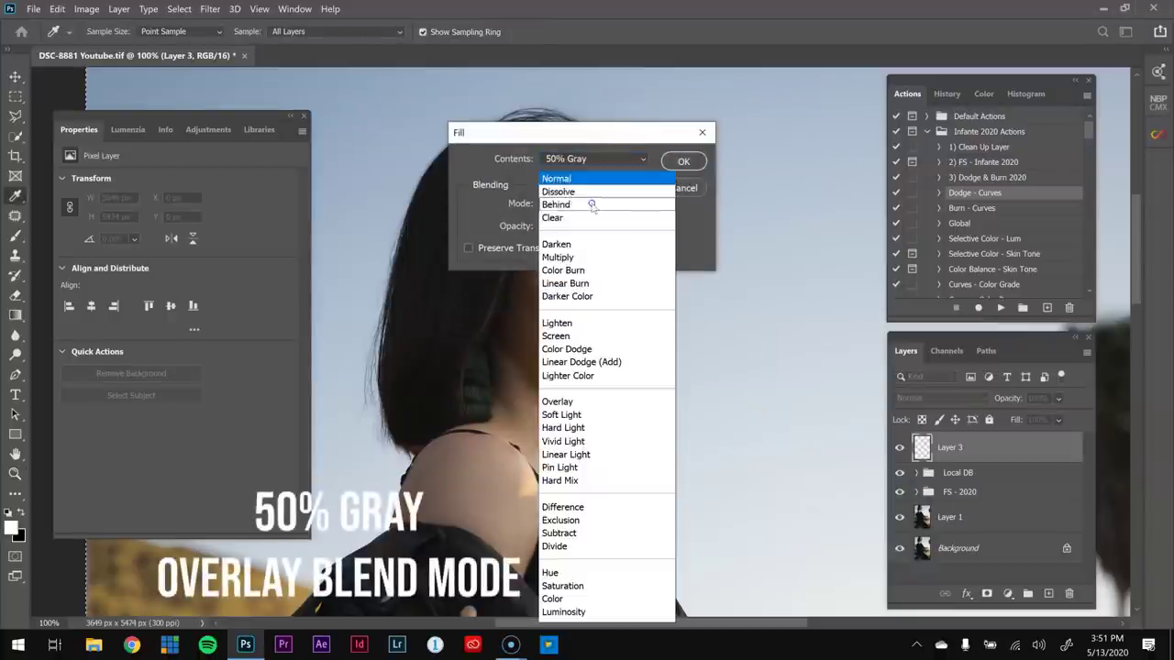
left_click(594, 401)
left_click(683, 160)
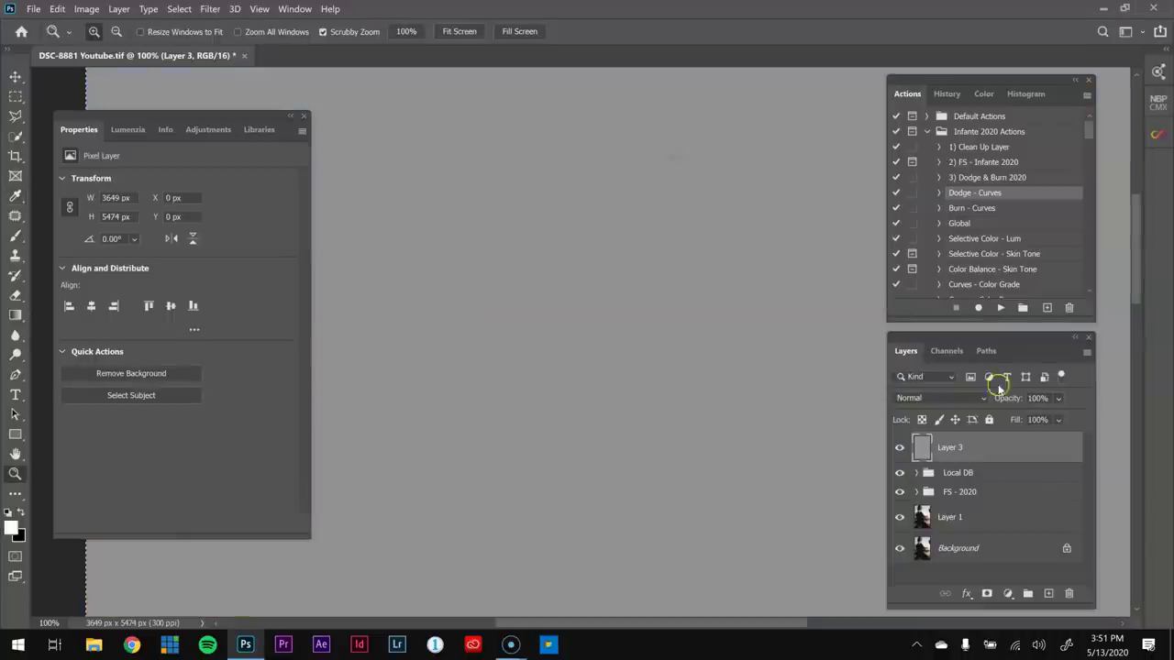
left_click(983, 398)
left_click(914, 422)
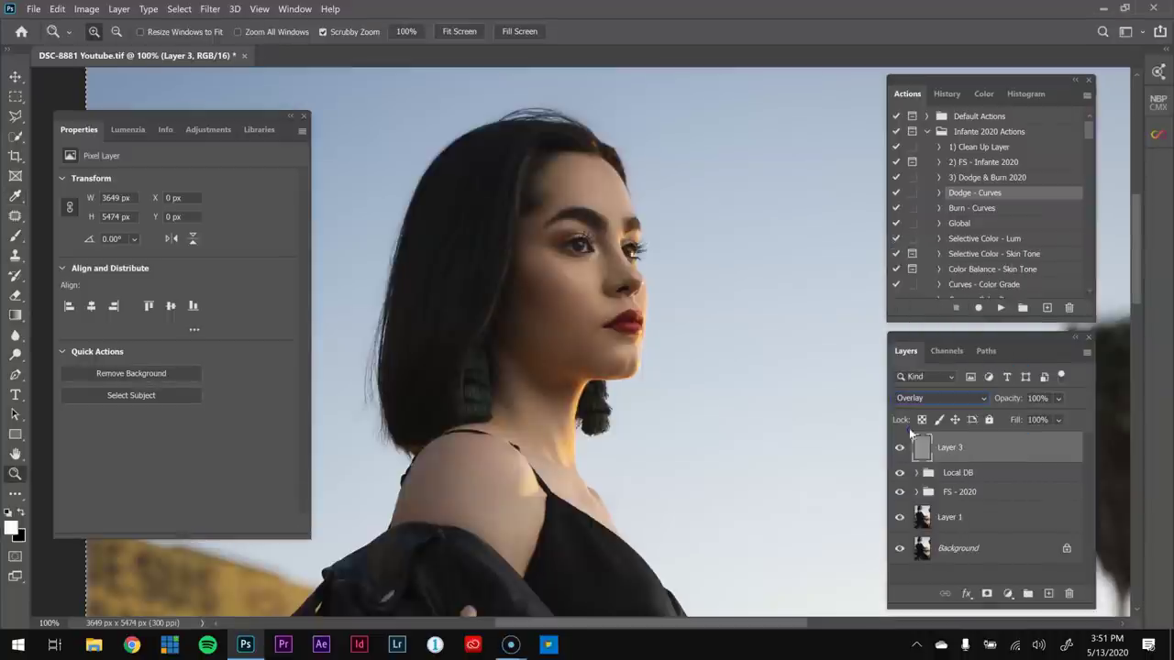
- Set the brush to 2% flow and paint white on the gray Overlay layer over the outer white of the nearer eye
left_click(15, 235)
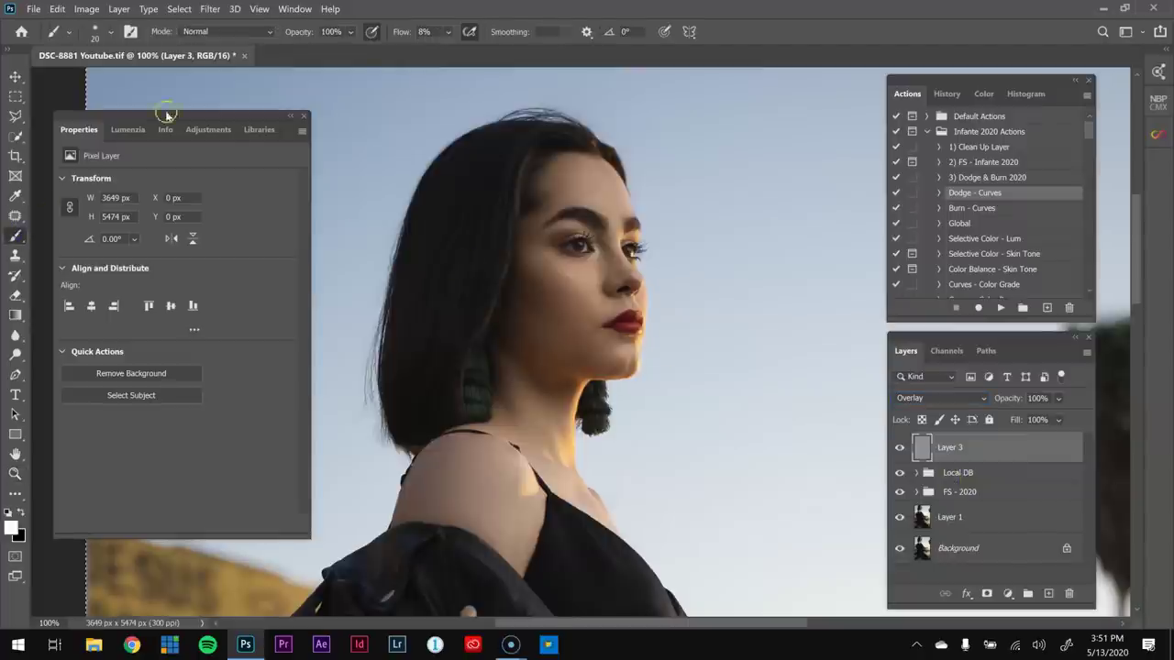
left_click(406, 34)
key("z")
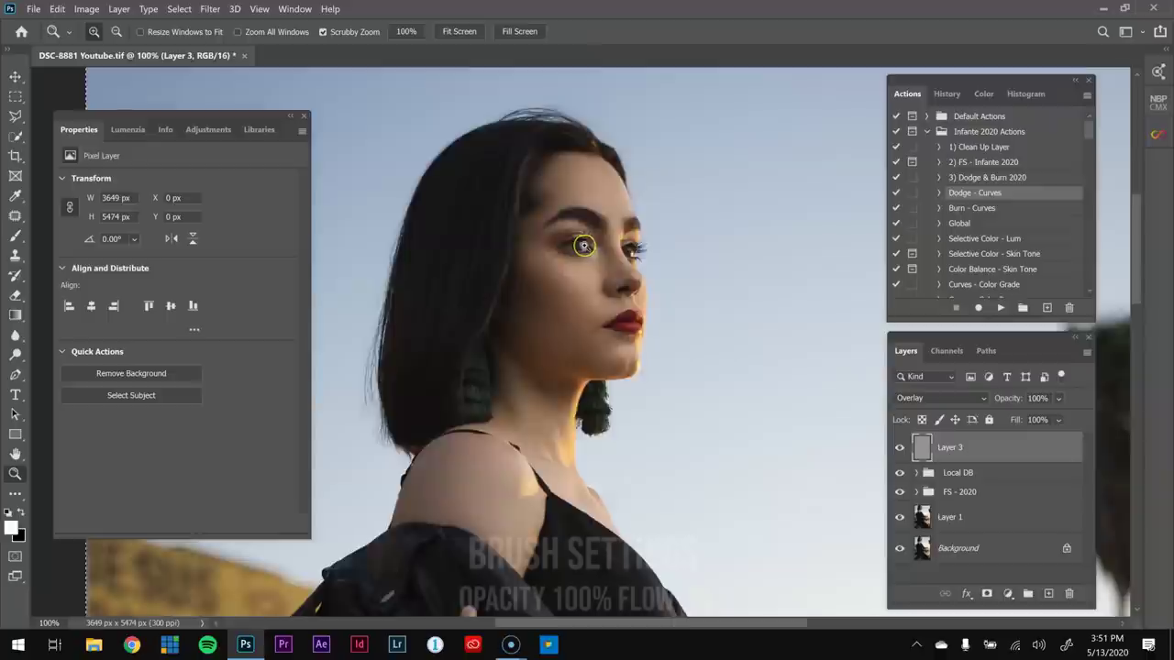
left_click(582, 244)
left_click(580, 245)
left_click(580, 245)
left_click(578, 254)
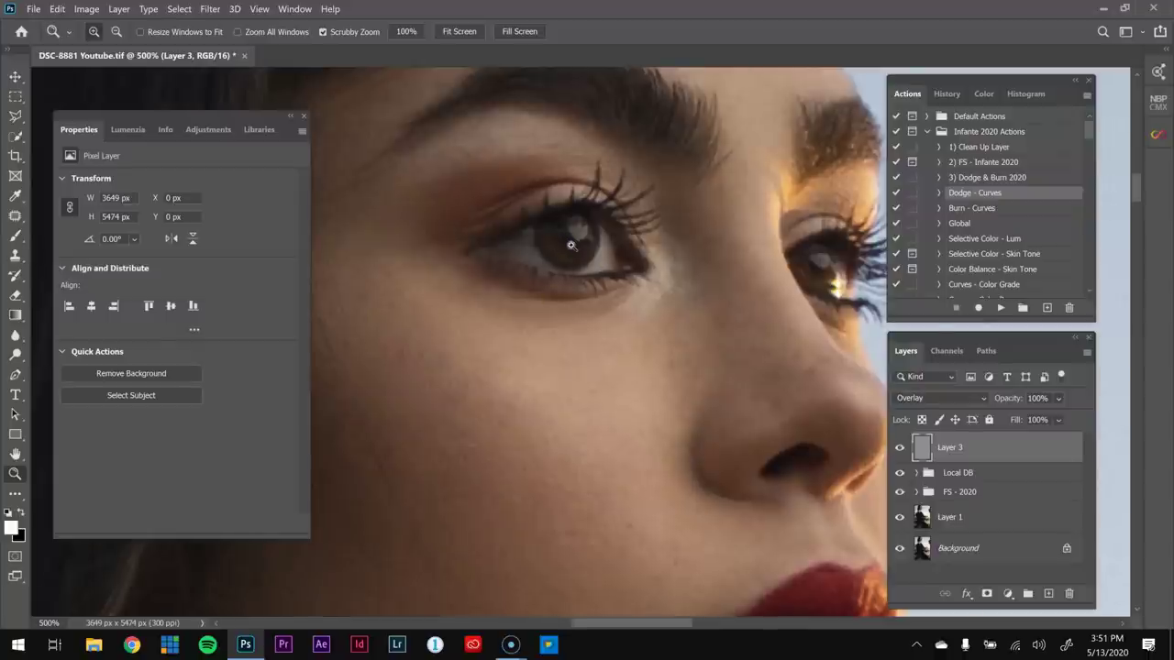
left_click(573, 244)
left_click(578, 241)
key("b")
mouse_move(528, 243)
left_mouse_down()
mouse_move(581, 267)
mouse_move(538, 240)
mouse_move(543, 254)
mouse_move(565, 264)
mouse_move(541, 236)
mouse_move(591, 261)
mouse_move(581, 222)
mouse_move(613, 264)
mouse_move(622, 259)
mouse_move(590, 269)
mouse_move(511, 246)
mouse_move(520, 262)
mouse_move(502, 243)
mouse_move(522, 272)
mouse_move(487, 253)
left_mouse_up()
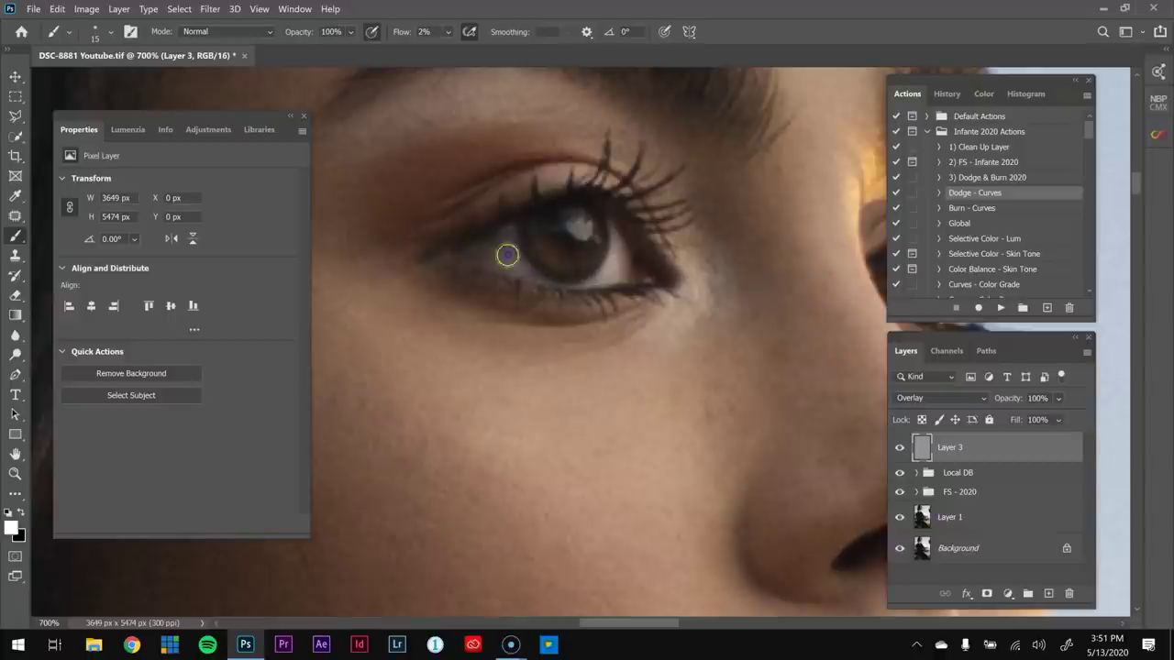
- Brighten the nearer eye's iris and refine the white of the eye with small white brush strokes on Layer 3
mouse_move(791, 283)
left_mouse_down()
mouse_move(616, 340)
mouse_move(666, 310)
mouse_move(802, 335)
mouse_move(592, 310)
mouse_move(646, 339)
mouse_move(628, 325)
mouse_move(675, 309)
mouse_move(634, 336)
mouse_move(747, 362)
mouse_move(765, 332)
left_mouse_up()
mouse_move(483, 302)
left_mouse_down()
mouse_move(483, 324)
mouse_move(477, 317)
left_mouse_up()
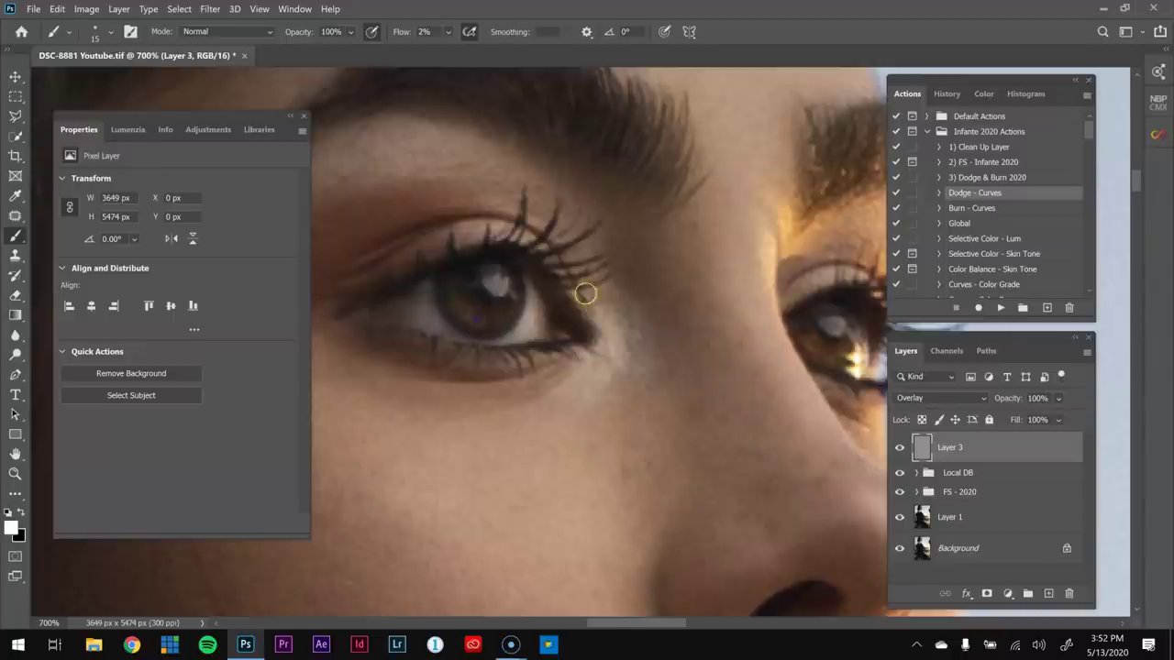
key("bracketleft")
key("bracketleft")
key("bracketright")
key("bracketright")
left_click_drag(427, 313, 411, 314)
left_click(473, 229)
- Compare the whole face with and without Layer 3 to judge the eye brightening
key("ctrl+minus")
key("ctrl+minus")
key("ctrl+minus")
key("ctrl+minus")
key("ctrl+minus")
key("ctrl+minus")
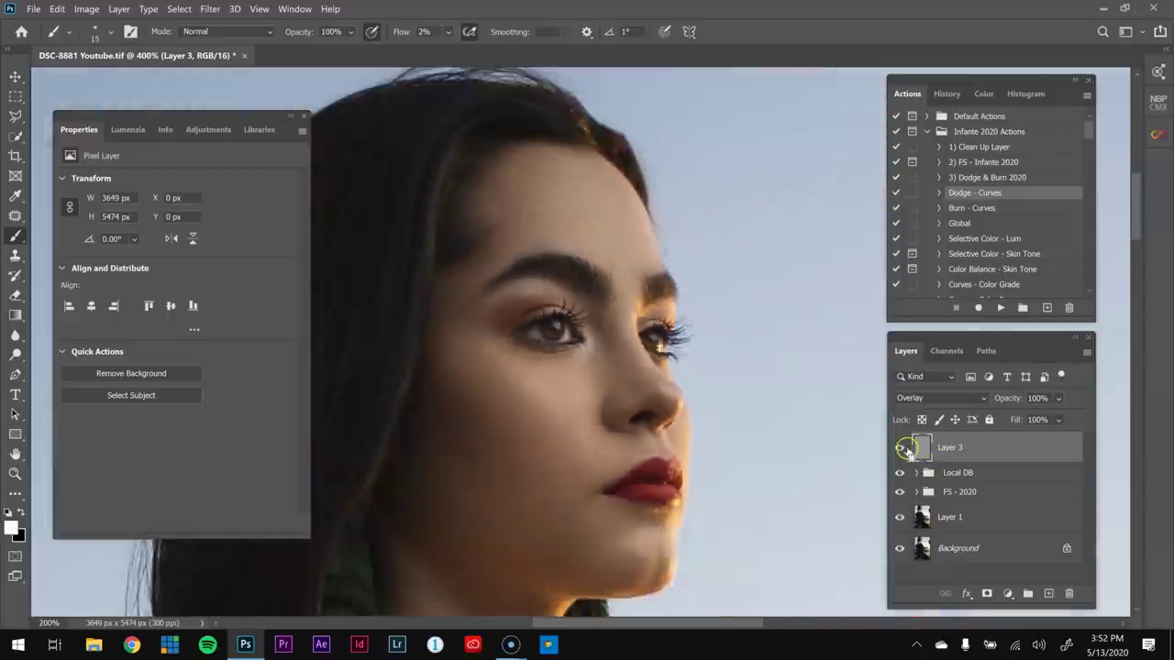
left_click(904, 448)
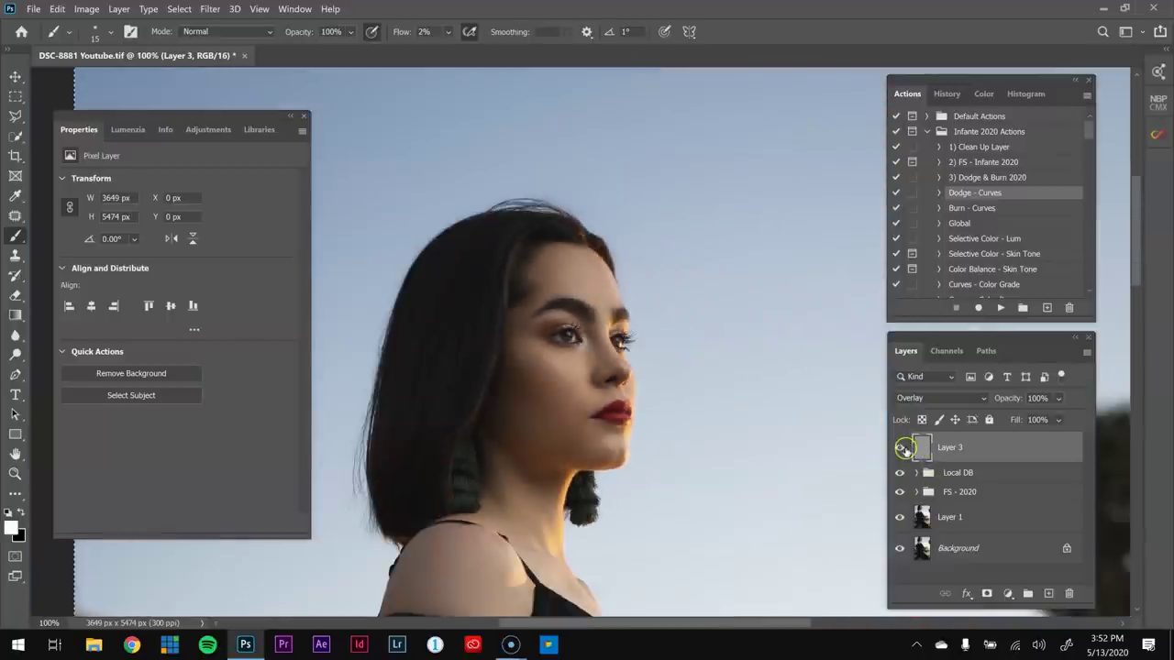
key("ctrl+minus")
left_click(903, 449)
- Deselect the canvas, lower Layer 3's opacity to 79%, and check the layer's effect
key("ctrl+d")
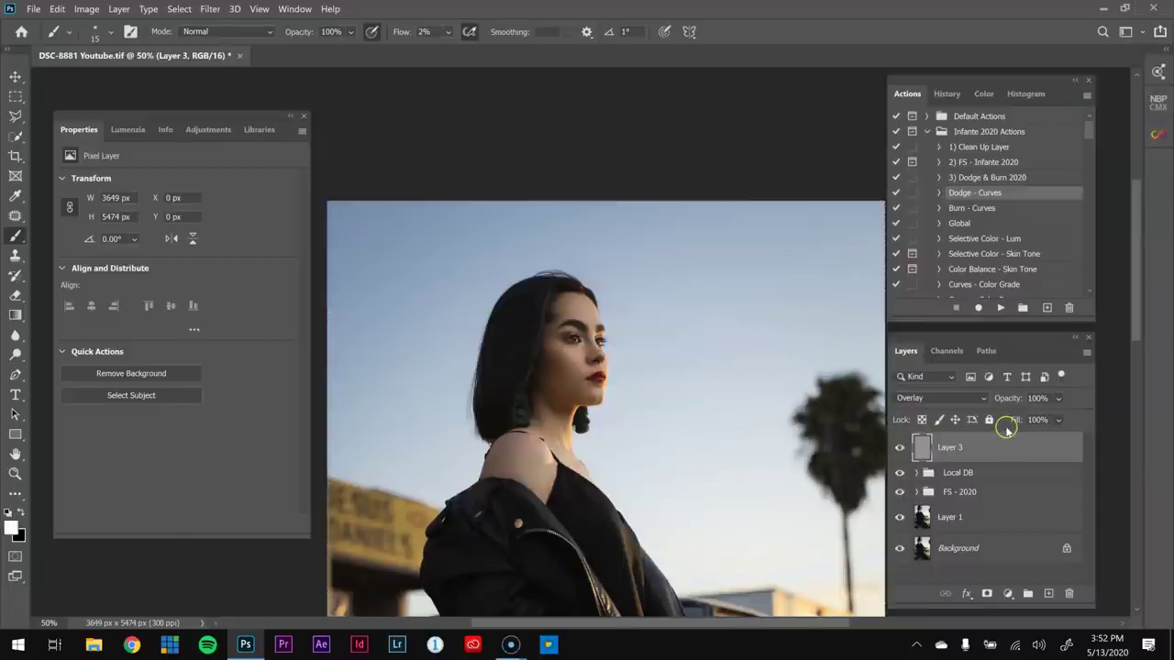
left_click_drag(1058, 398, 1080, 417)
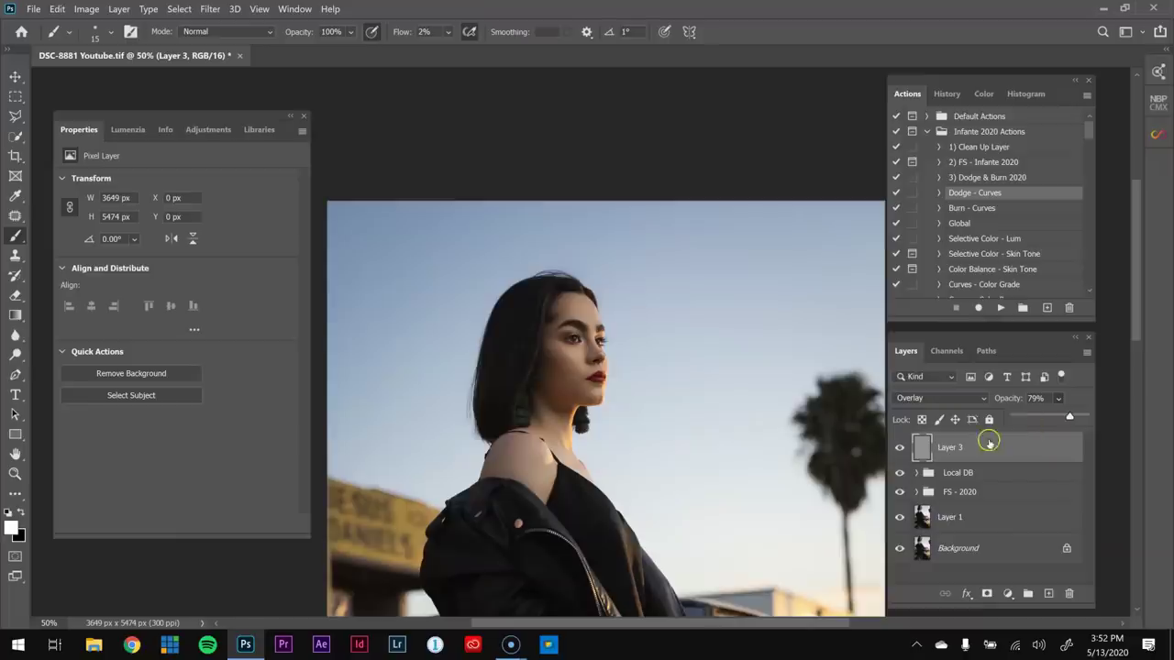
left_click(899, 448)
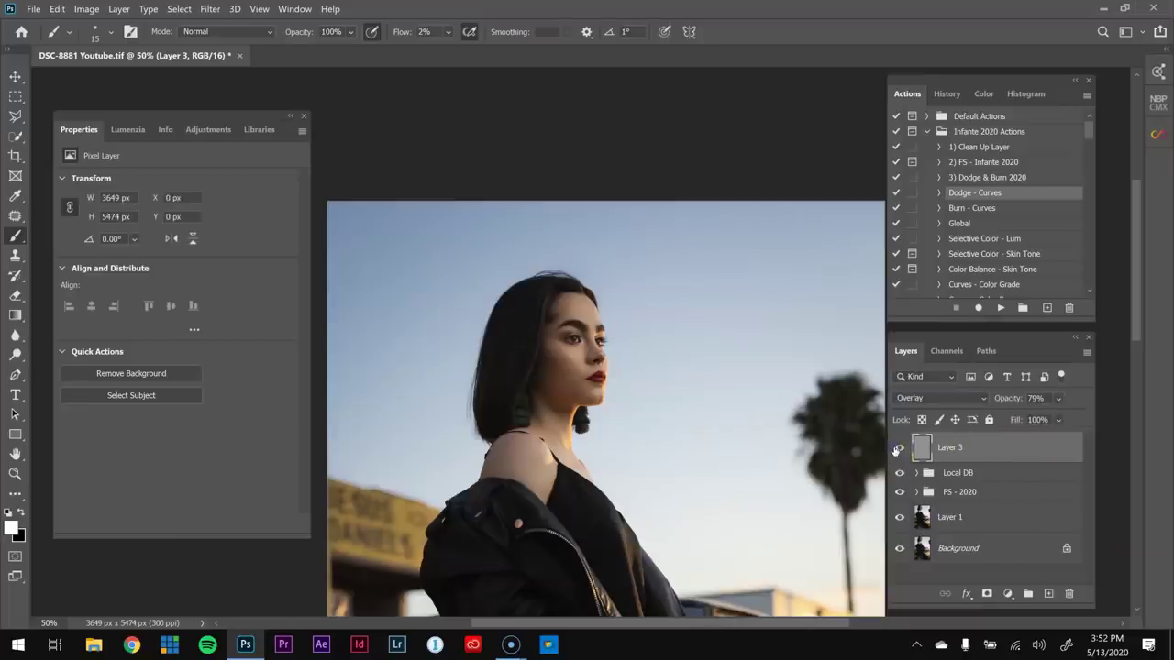
left_click(899, 448)
- Add a Selective Color adjustment layer above Layer 3
key("ctrl+minus")
key("ctrl+minus")
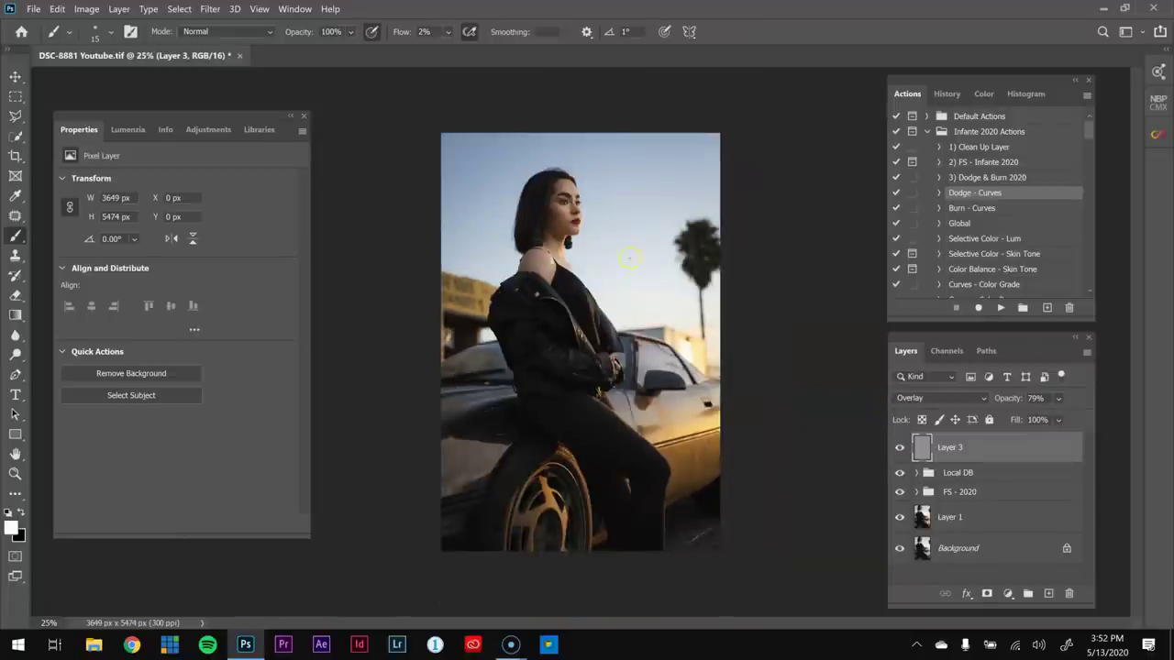
key("z")
left_click_drag(556, 187, 556, 187)
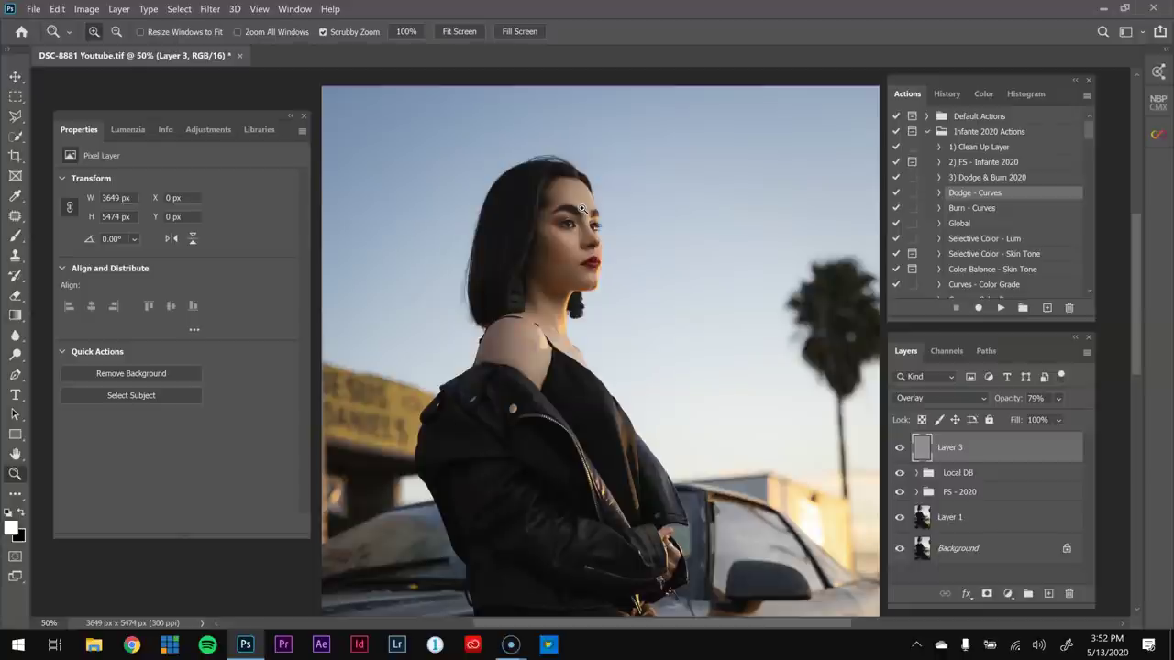
left_click(1008, 595)
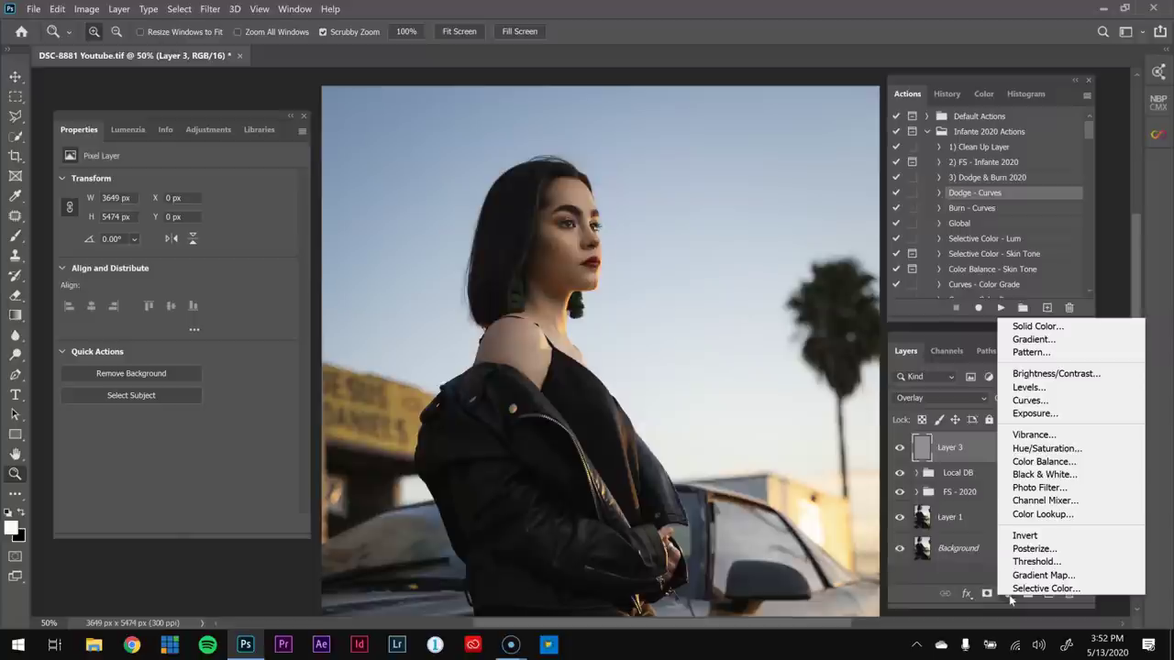
left_click(1044, 588)
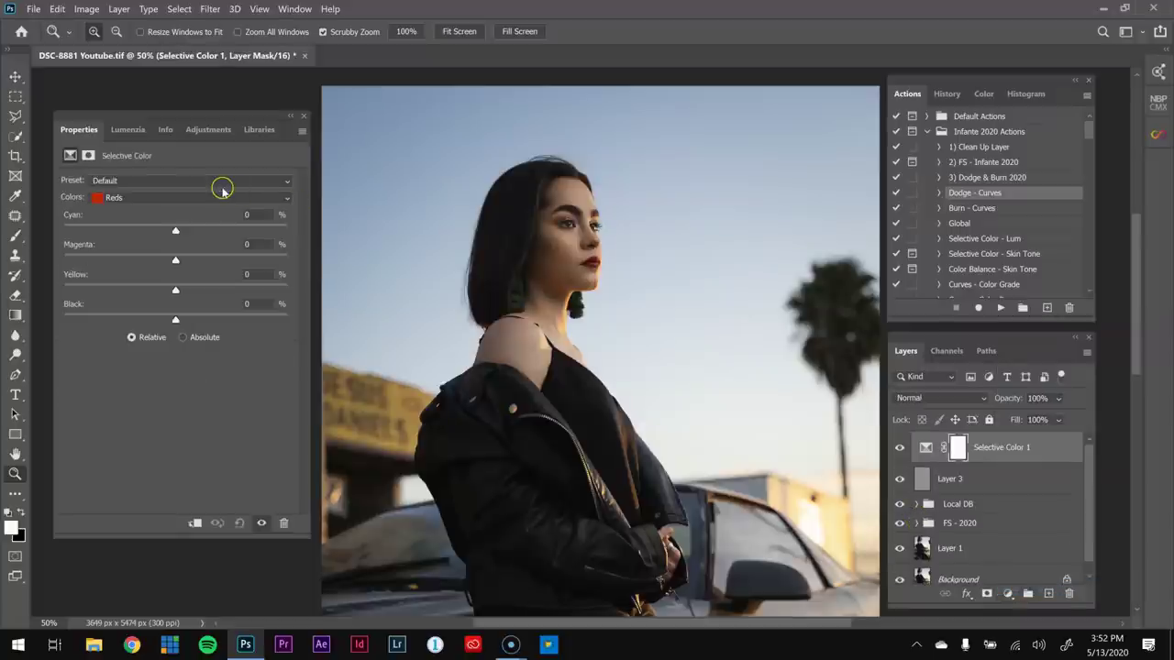
- Fine-tune the Reds in Selective Color with Cyan, Magenta and Yellow, testing a strong negative Cyan shift before easing it back
left_click_drag(175, 230, 175, 233)
mouse_move(96, 234)
left_mouse_down()
mouse_move(302, 219)
mouse_move(80, 220)
left_mouse_up()
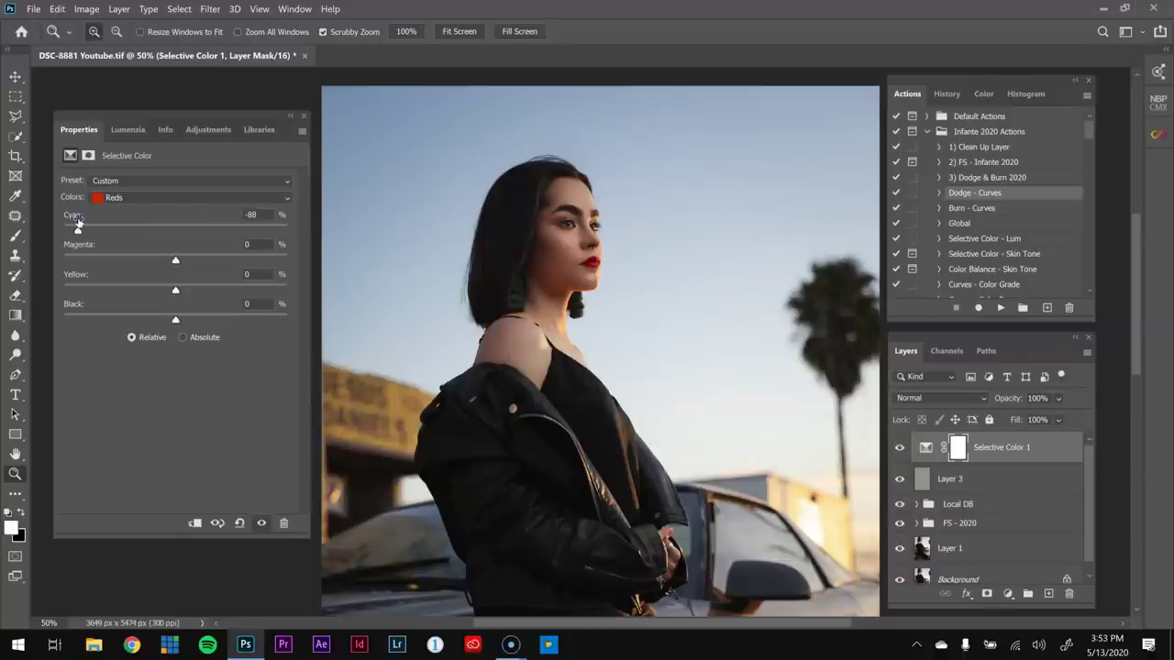
left_click_drag(85, 220, 163, 237)
left_click(178, 262)
left_click(175, 290)
- Set the Yellows in Selective Color to Cyan -4%, Magenta +2% and Yellow +5%
left_click(191, 198)
left_click(186, 222)
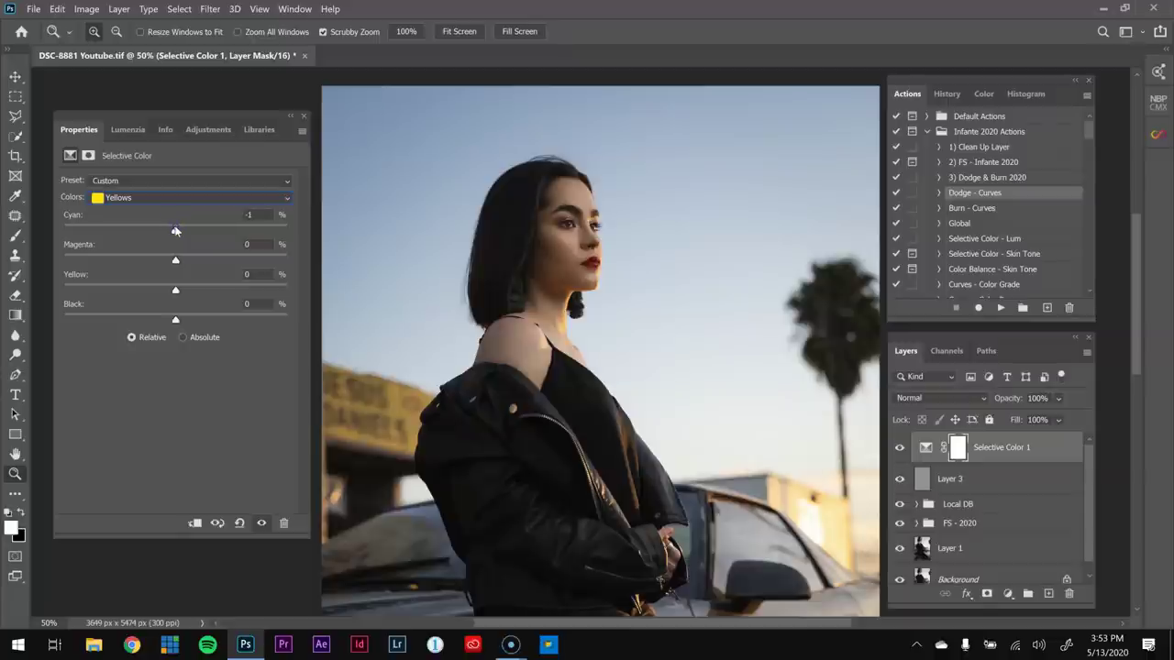
left_click_drag(172, 229, 171, 229)
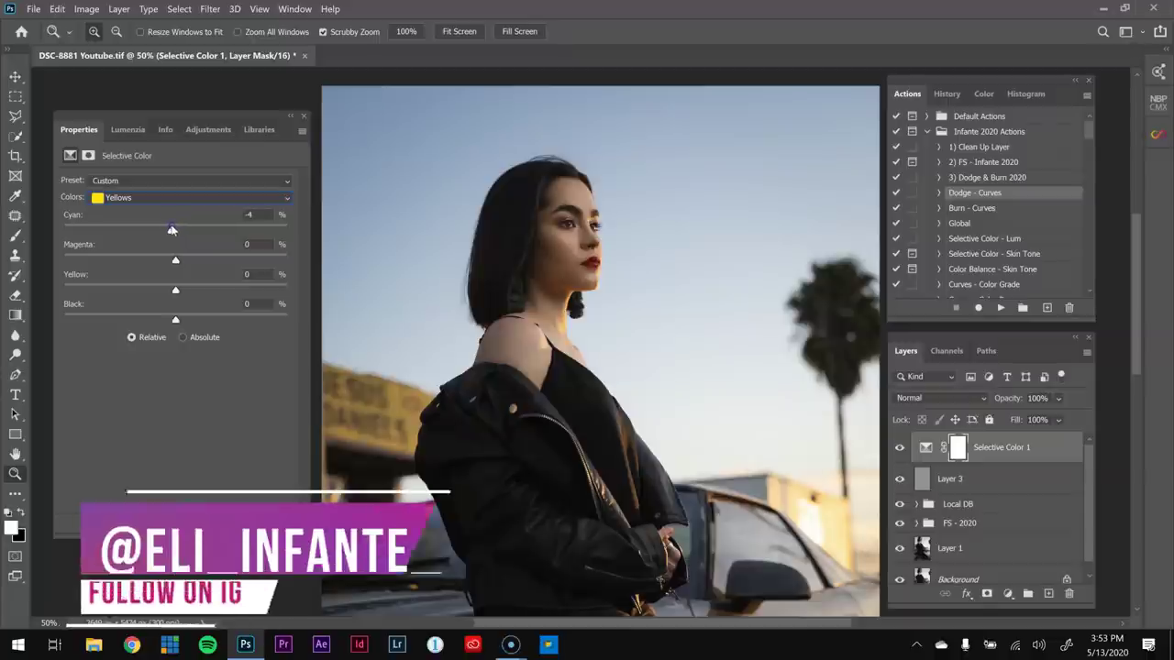
left_click(175, 261)
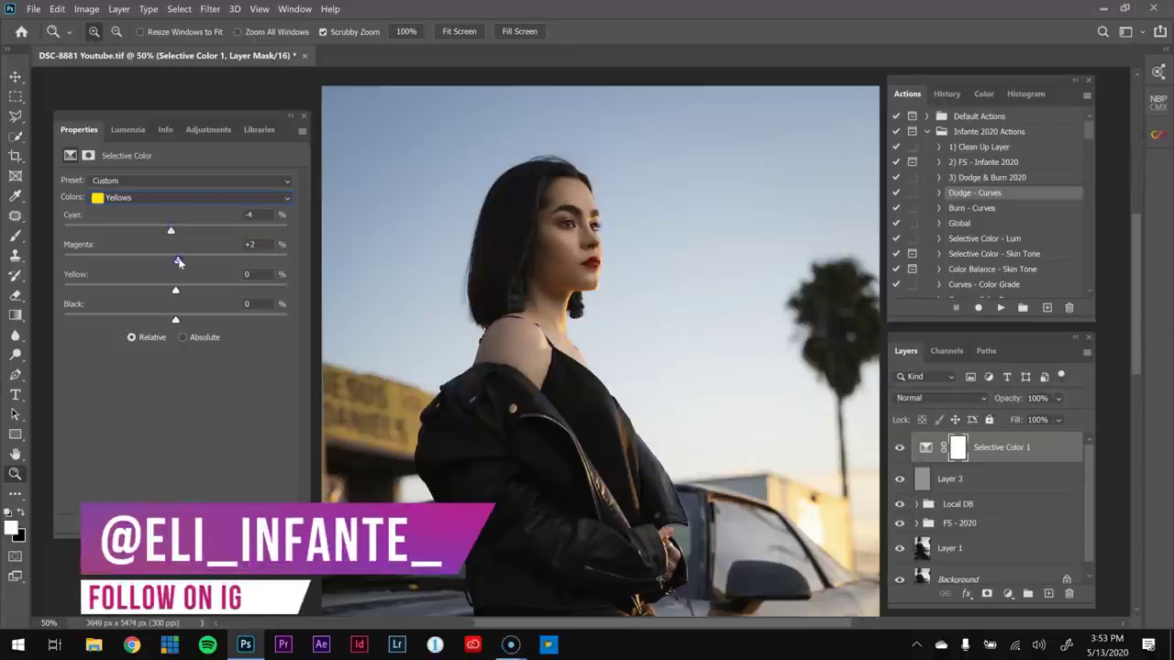
left_click_drag(180, 263, 180, 291)
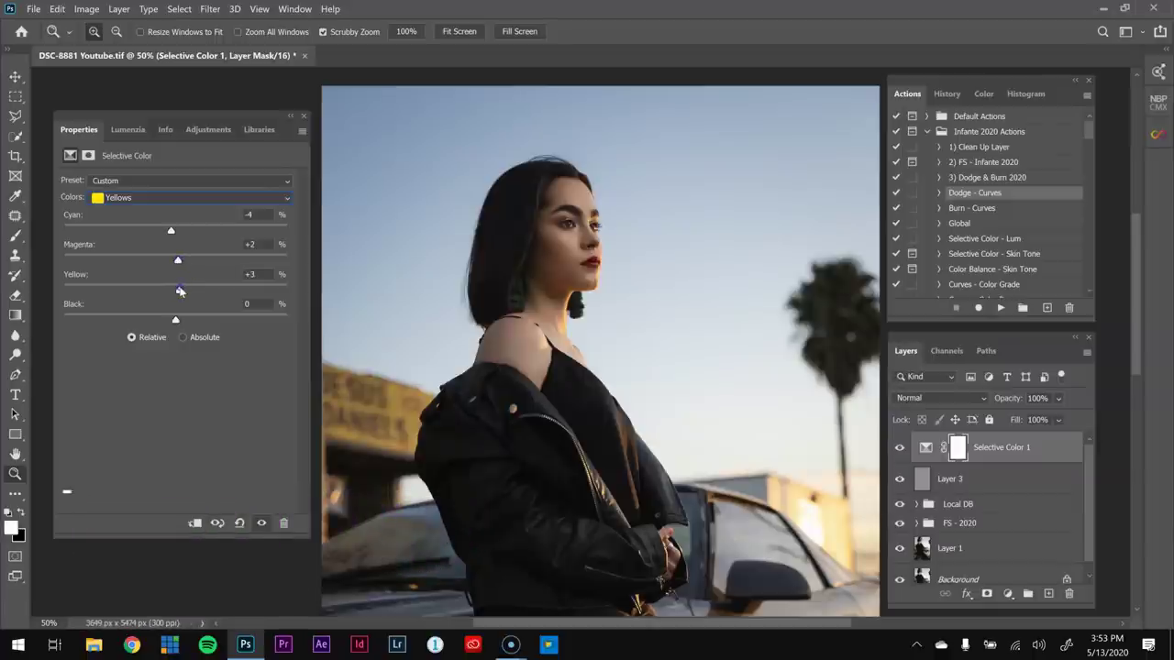
- Compare the portrait with and without the Selective Color 1 layer
left_click(898, 449)
left_click(898, 449)
left_click(898, 450)
left_click(898, 448)
left_click(898, 450)
left_click(898, 449)
- Examine the skin and lip tones on the face up close and the overall color across the whole image
key("ctrl+minus")
key("ctrl+minus")
key("ctrl+minus")
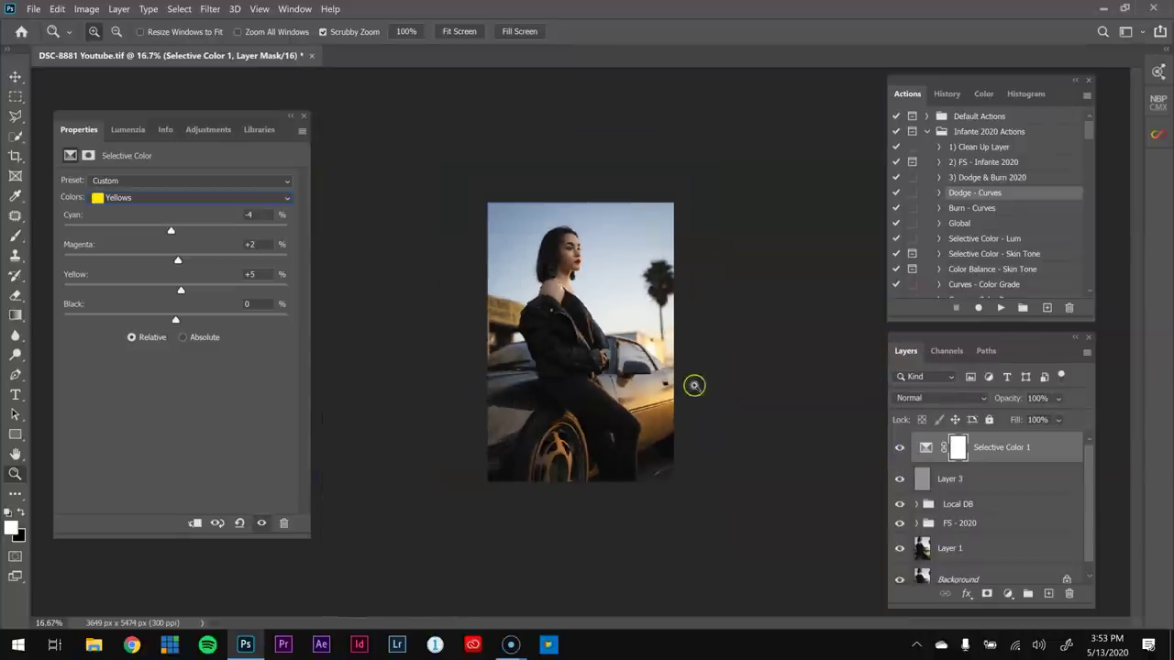
left_click(692, 388)
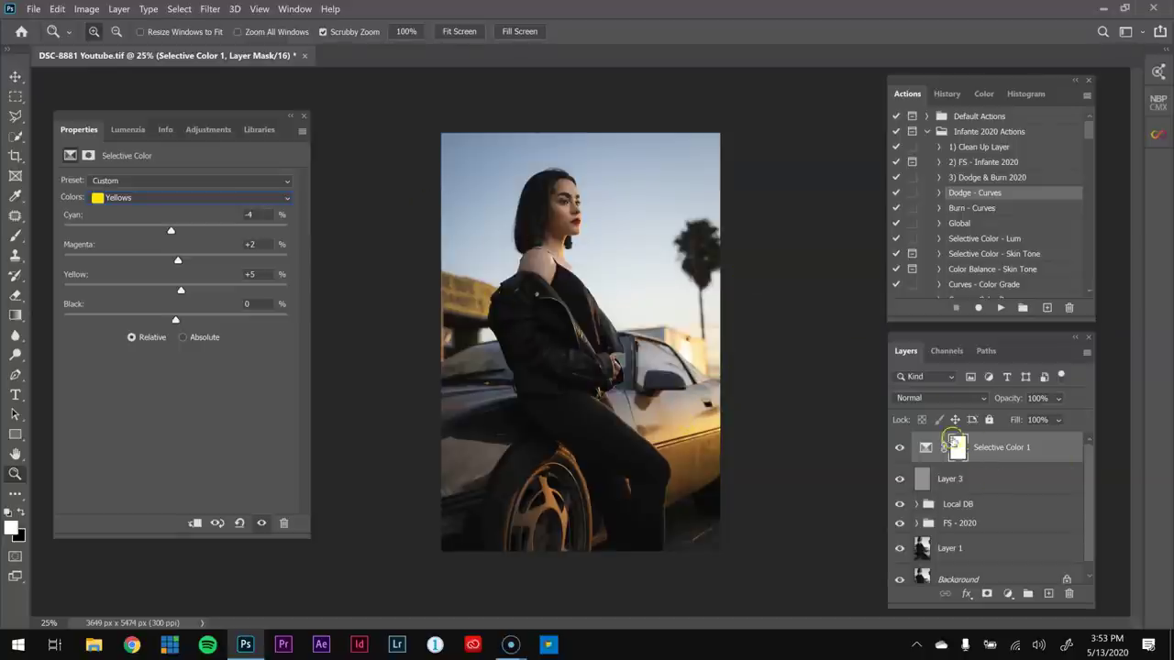
left_click(589, 196)
left_click(567, 183)
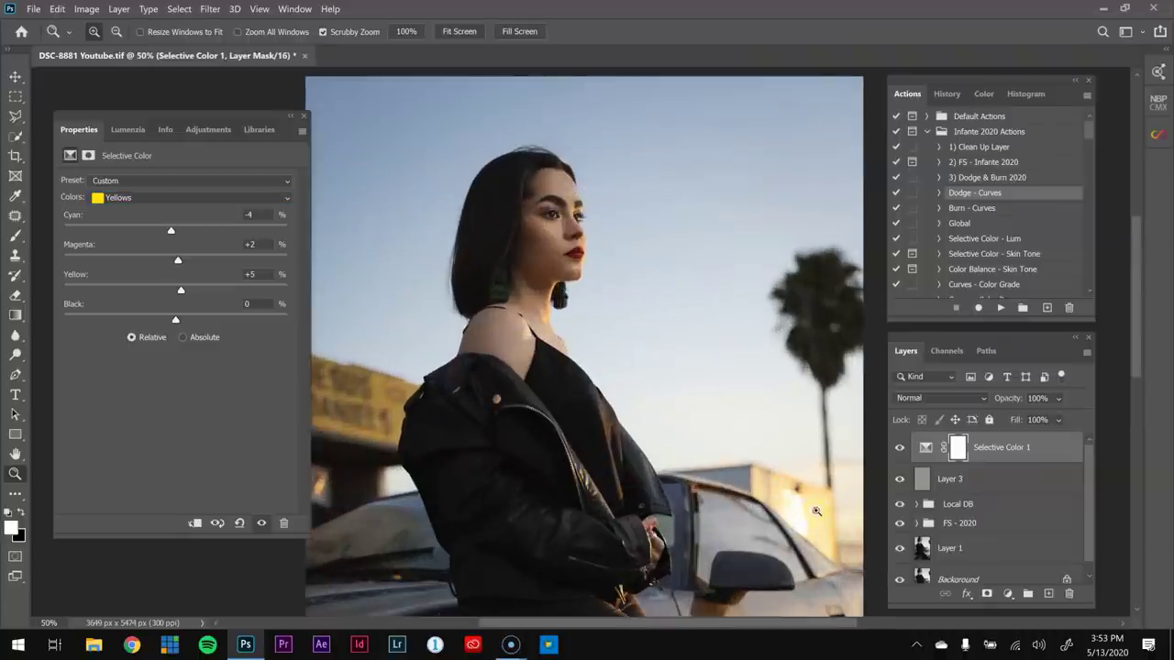
left_click(583, 271)
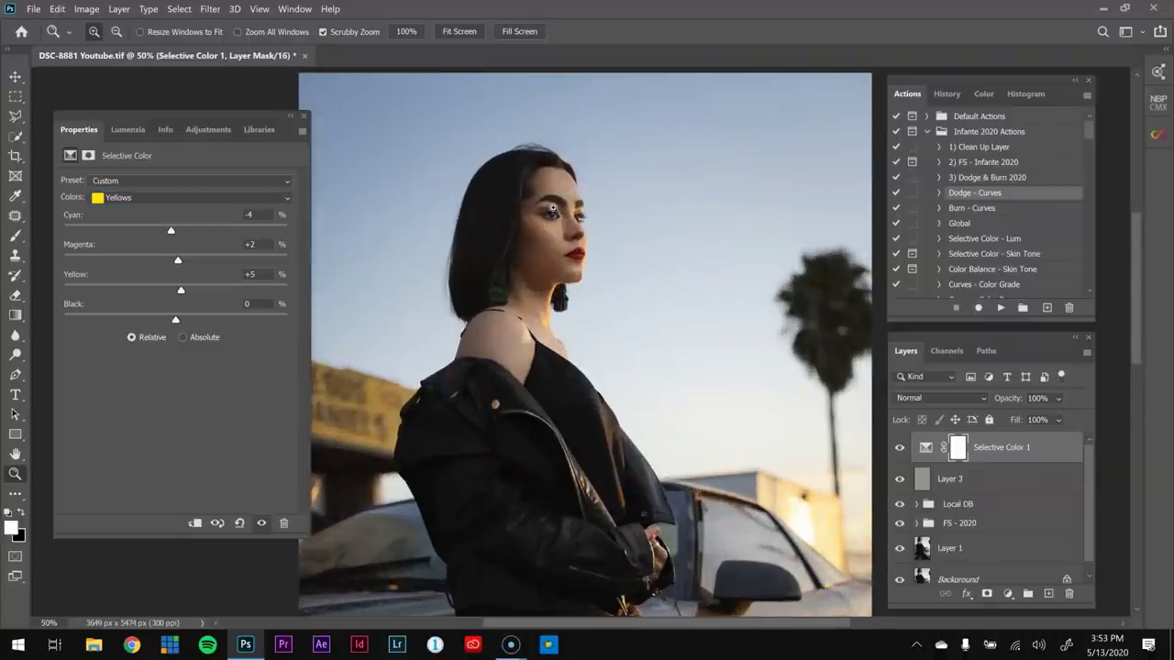
left_click(574, 317)
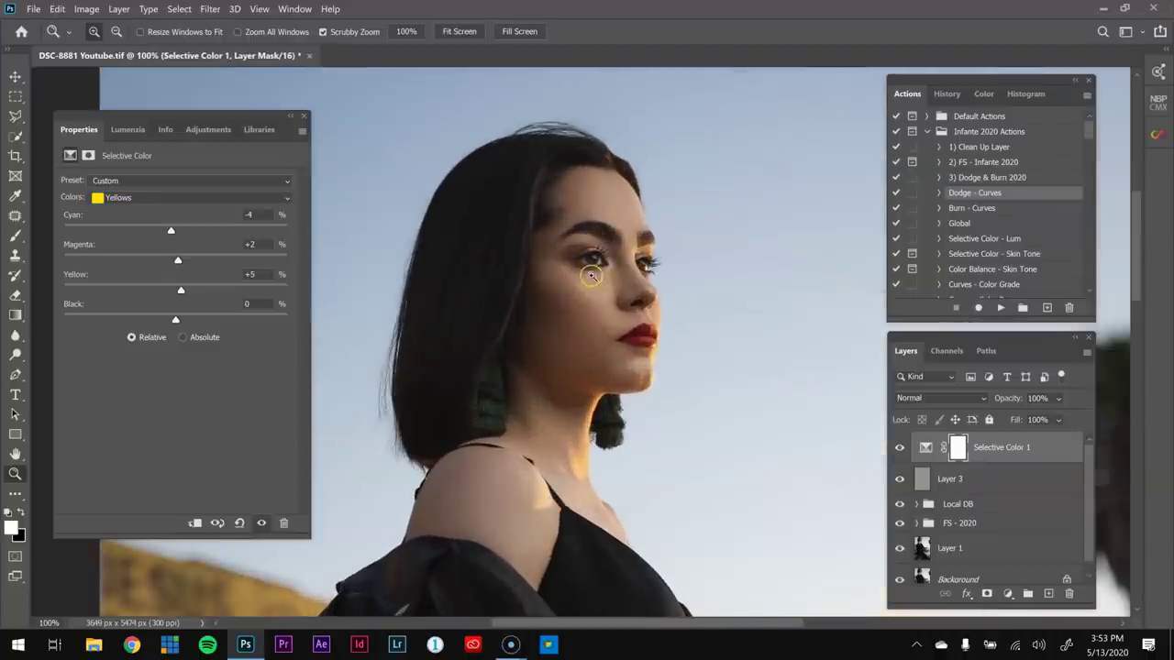
key("ctrl+minus")
key("ctrl+minus")
key("ctrl+minus")
key("ctrl+minus")
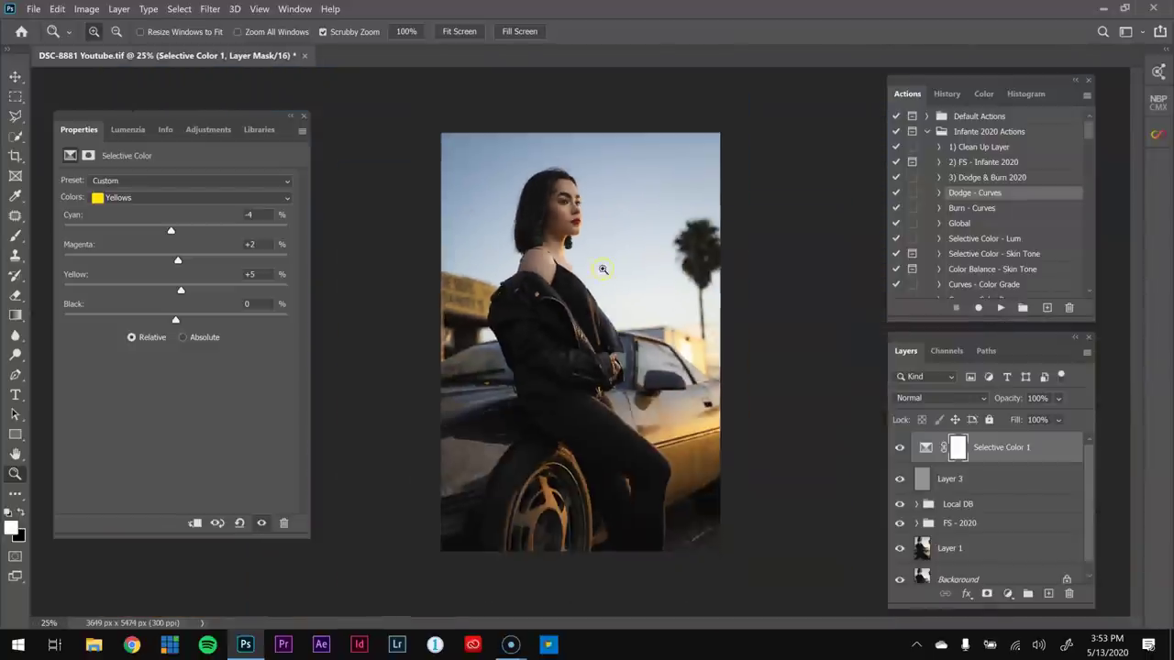
key("ctrl+plus")
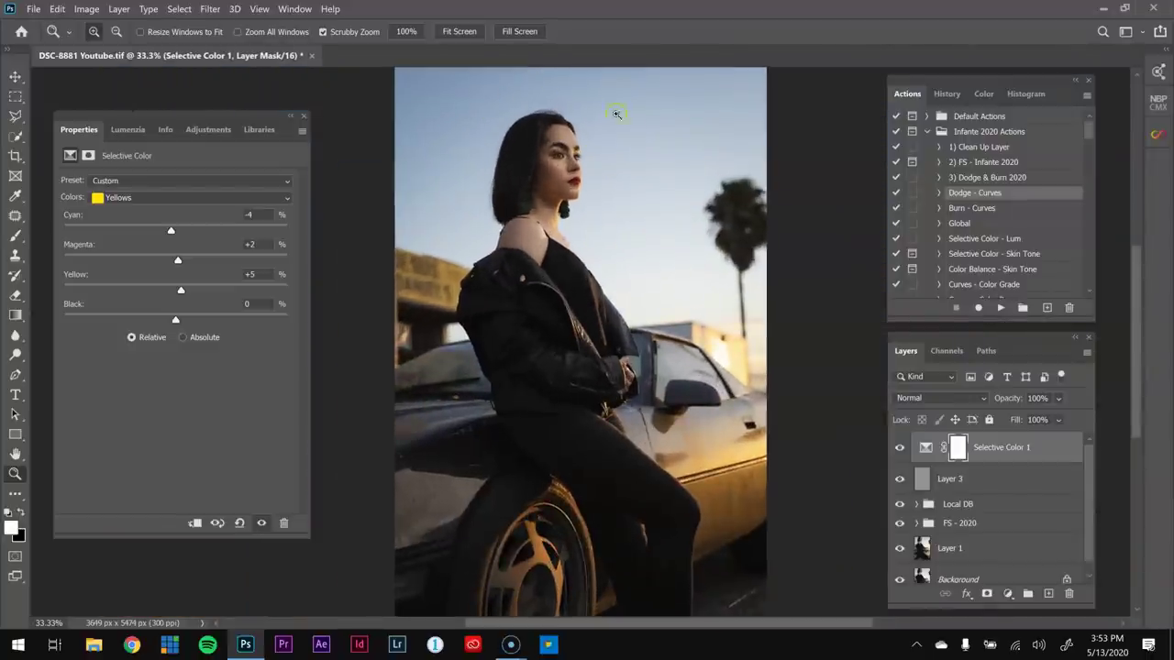
- Set the Cyans in Selective Color to Cyan +27%, Magenta -1% and Yellow -1%
left_click(287, 198)
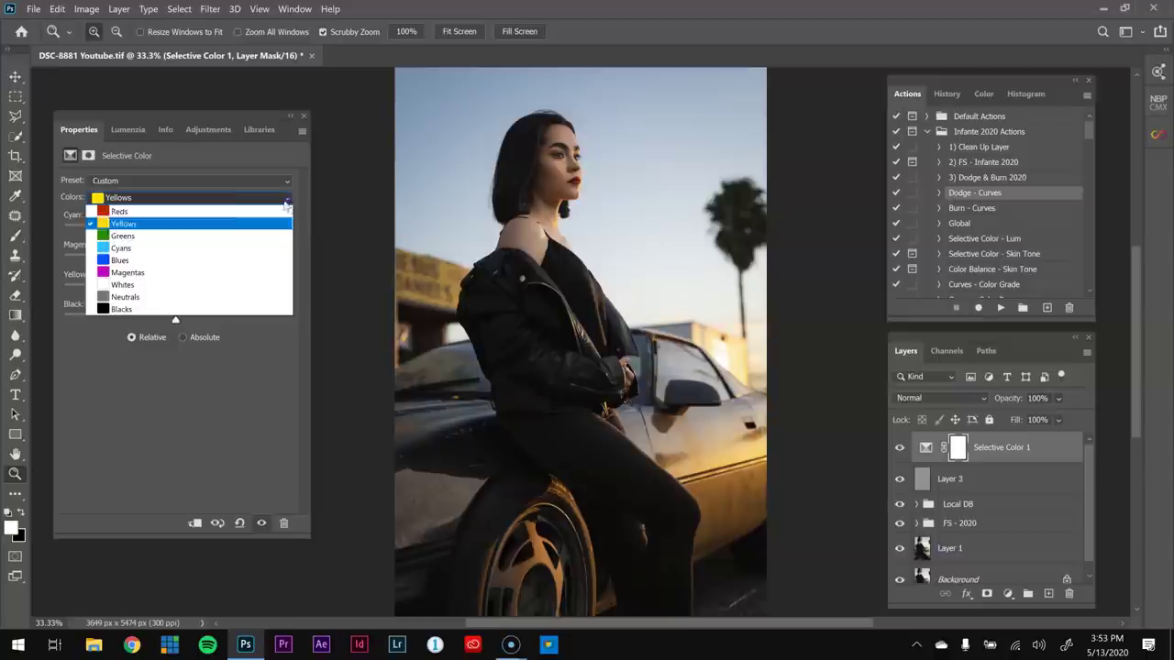
left_click(178, 249)
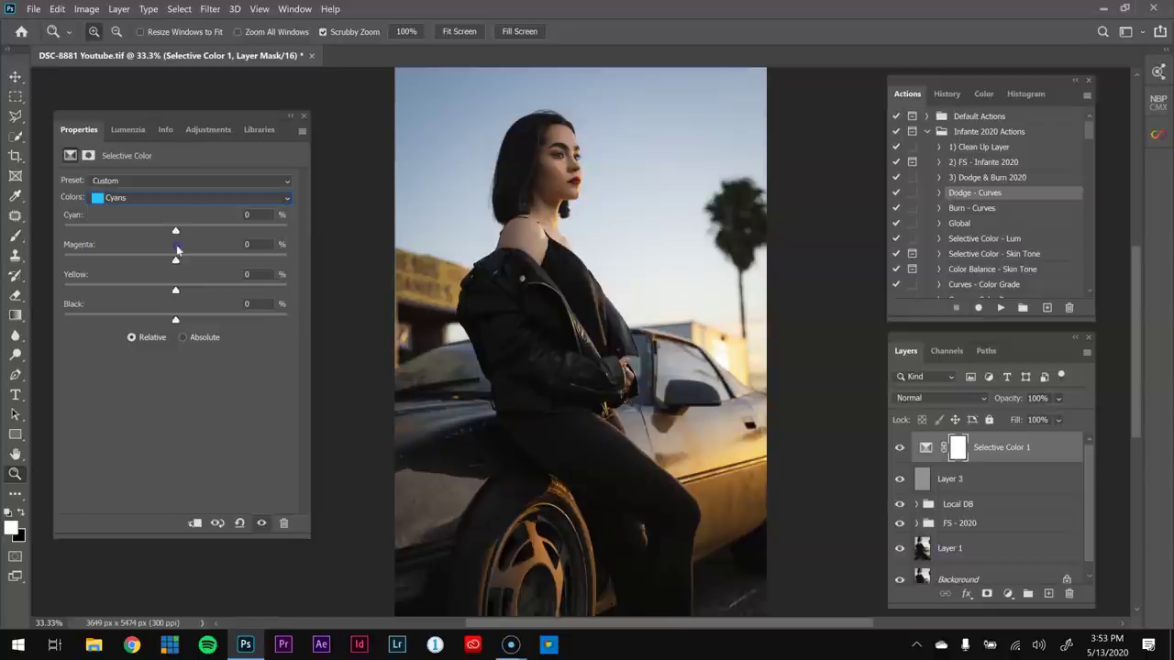
left_click_drag(175, 230, 182, 232)
left_click_drag(178, 261, 175, 262)
left_click_drag(175, 290, 177, 292)
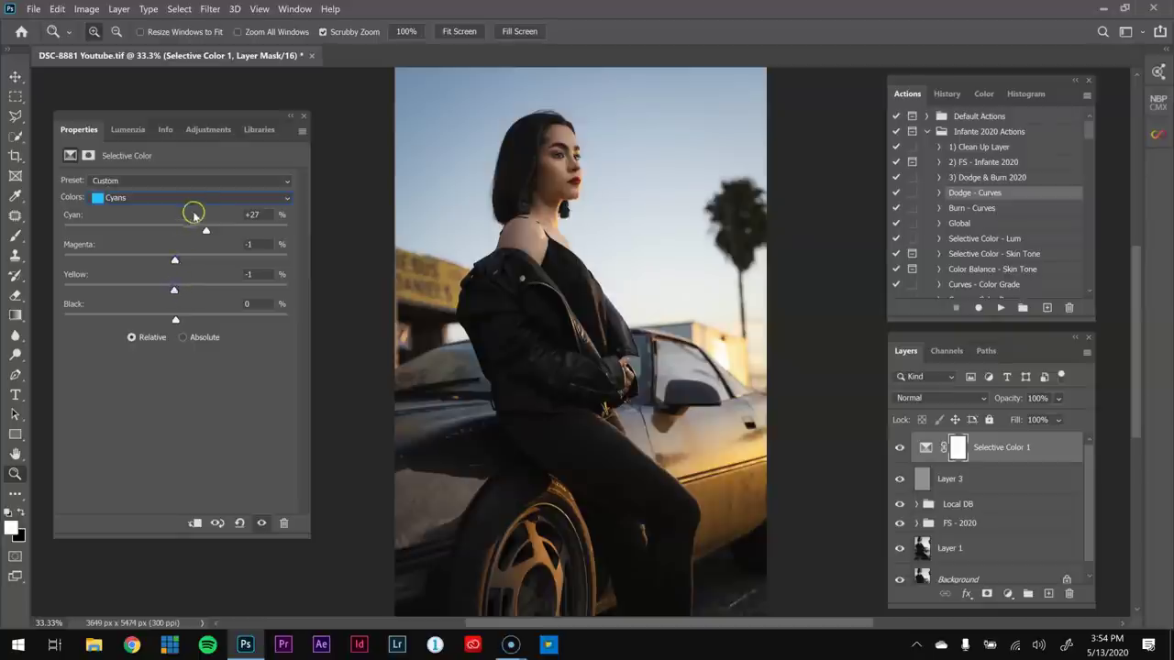
- Set the Blues in Selective Color to Cyan +25%, Magenta -2% and Yellow -9%
left_click(197, 200)
left_click(165, 261)
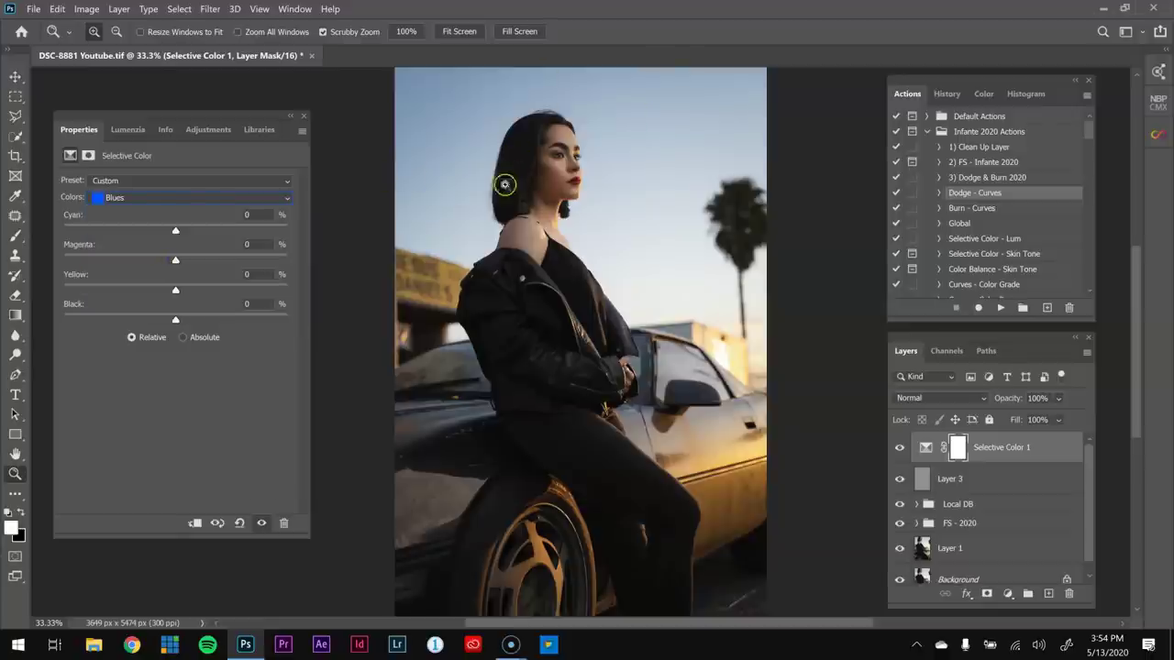
left_click_drag(178, 233, 181, 235)
left_click_drag(175, 257, 174, 262)
left_click_drag(176, 291, 171, 294)
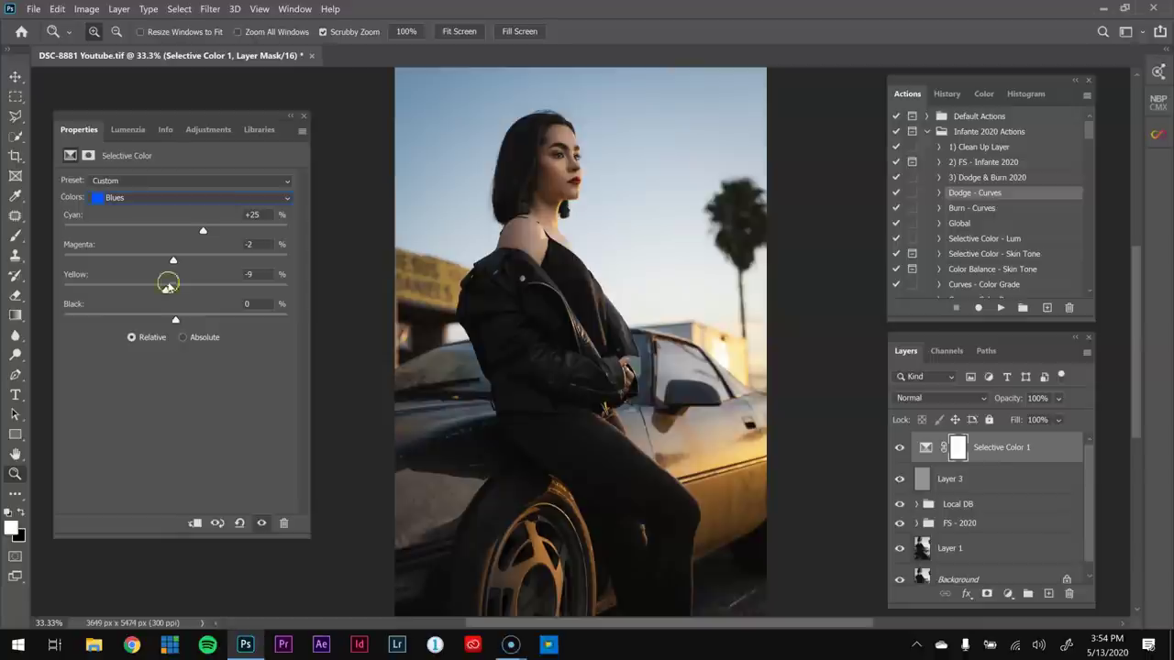
- Set Yellow to +1% for the Neutrals in Selective Color, and make Selective Color 1 the active layer
left_click(229, 197)
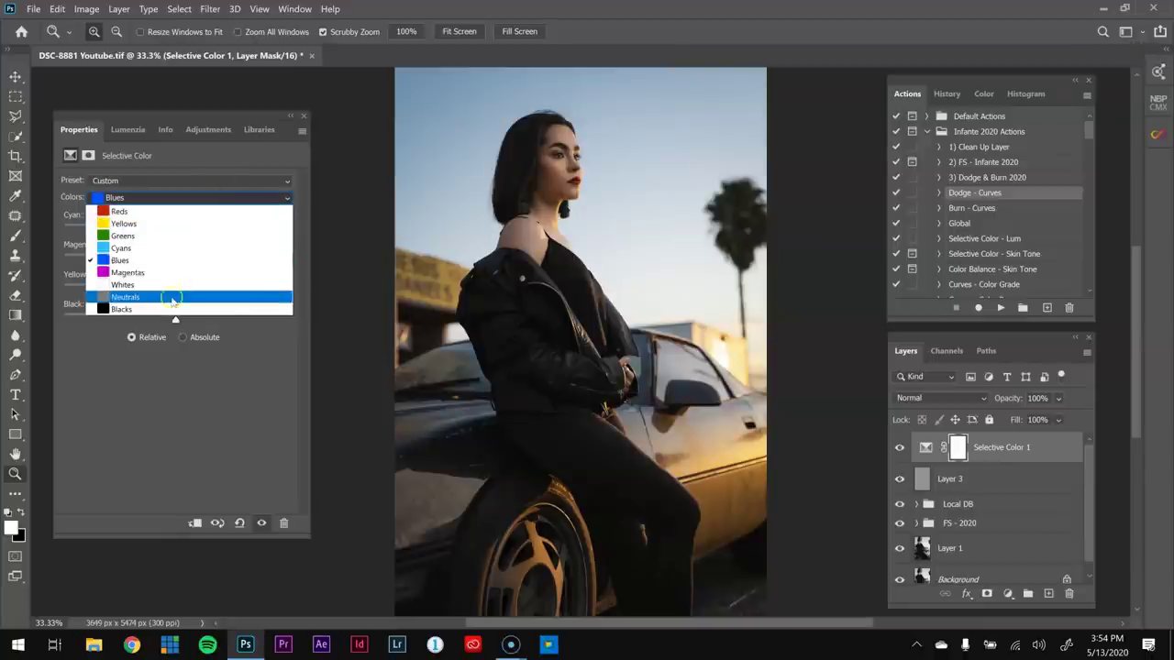
left_click(172, 298)
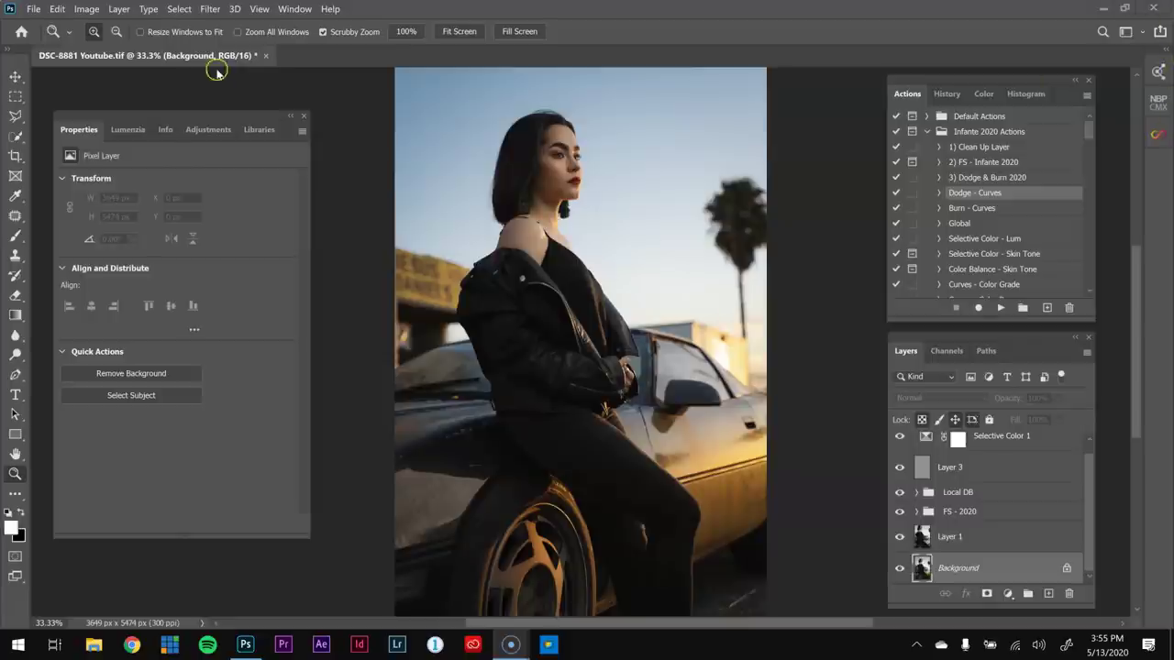
scroll(1031, 501, "up", 1)
left_click(1037, 447)
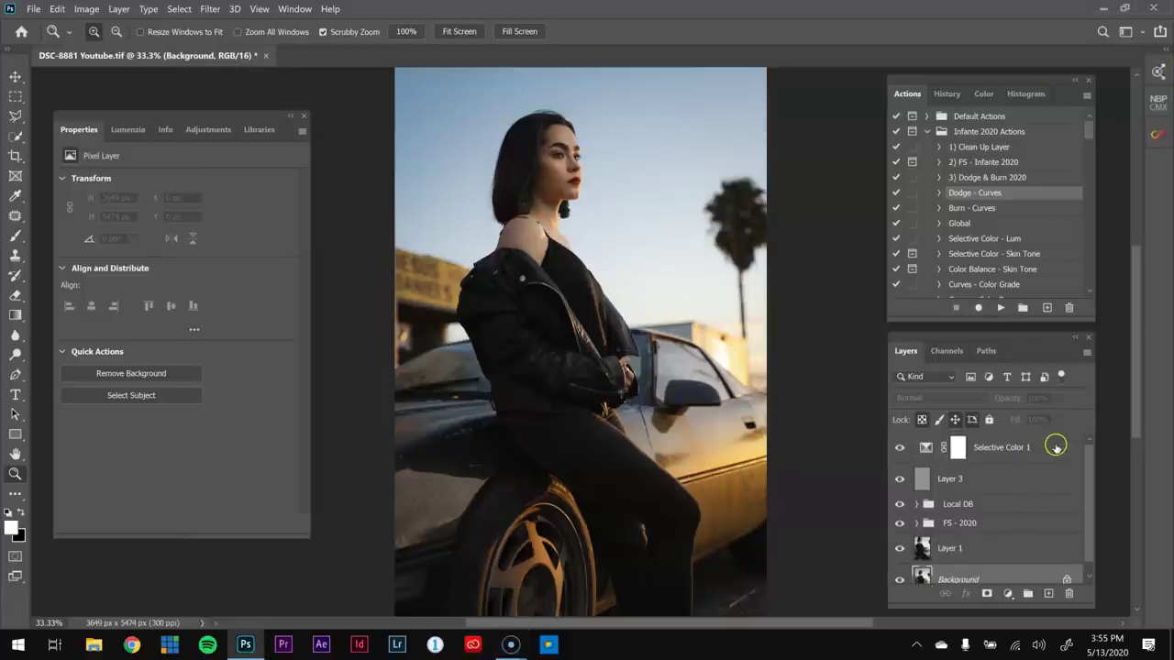
left_click(1033, 444)
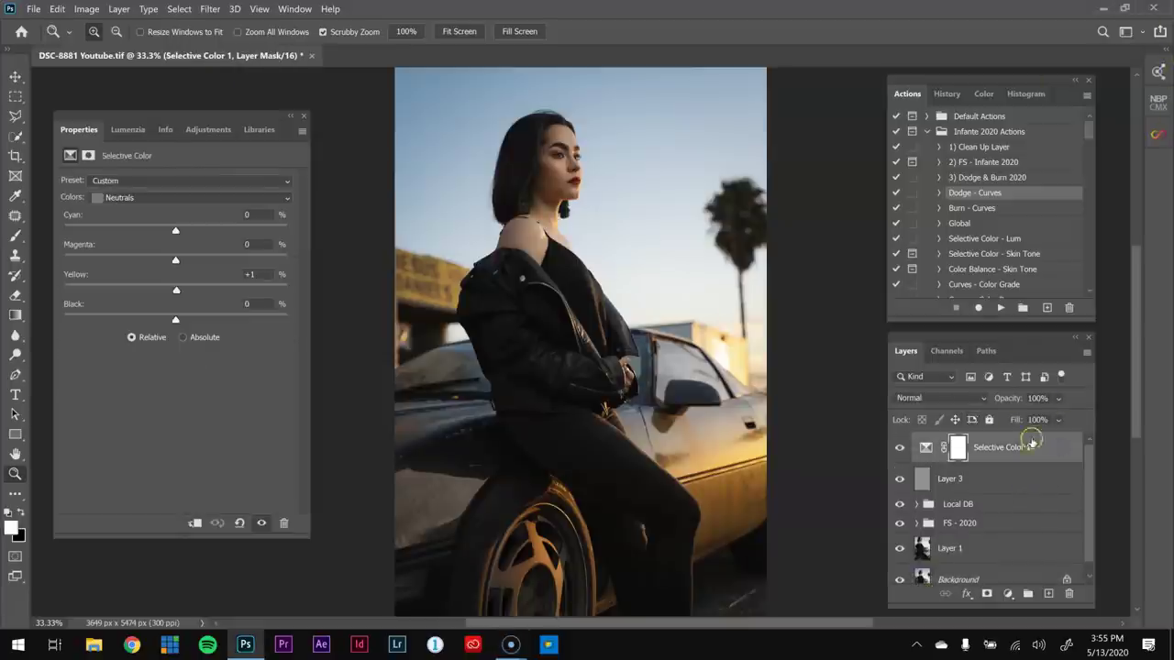
- Select the woman with Select Subject, then subtract the car wheel areas from the selection with Quick Selection
left_click(179, 8)
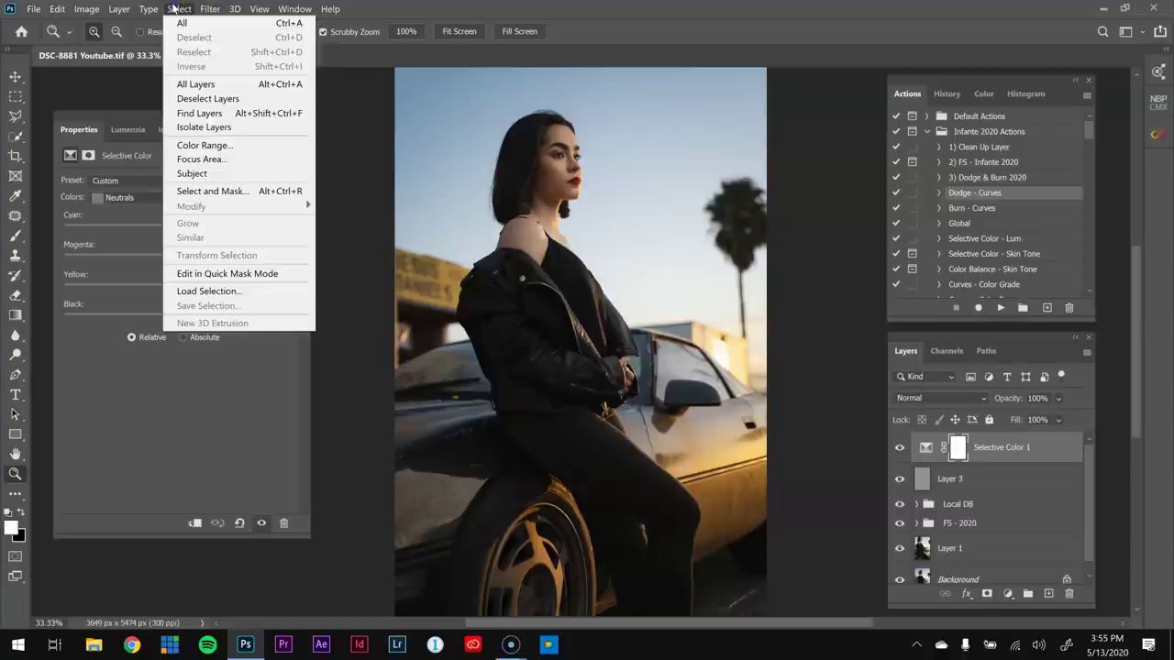
left_click(215, 174)
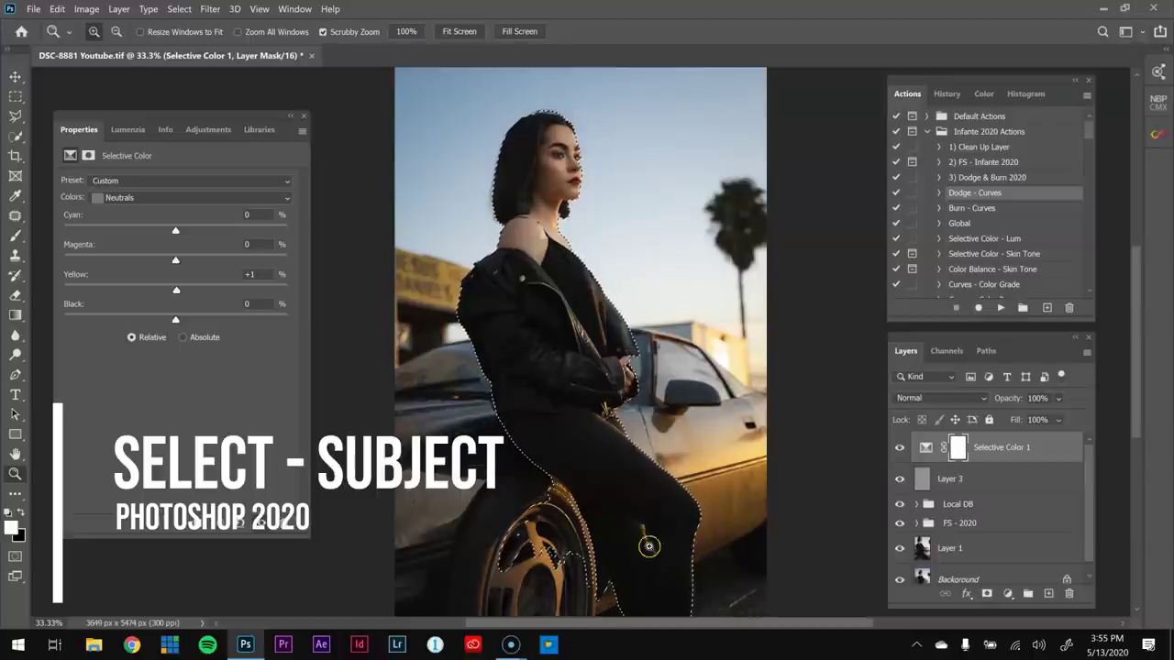
key("w")
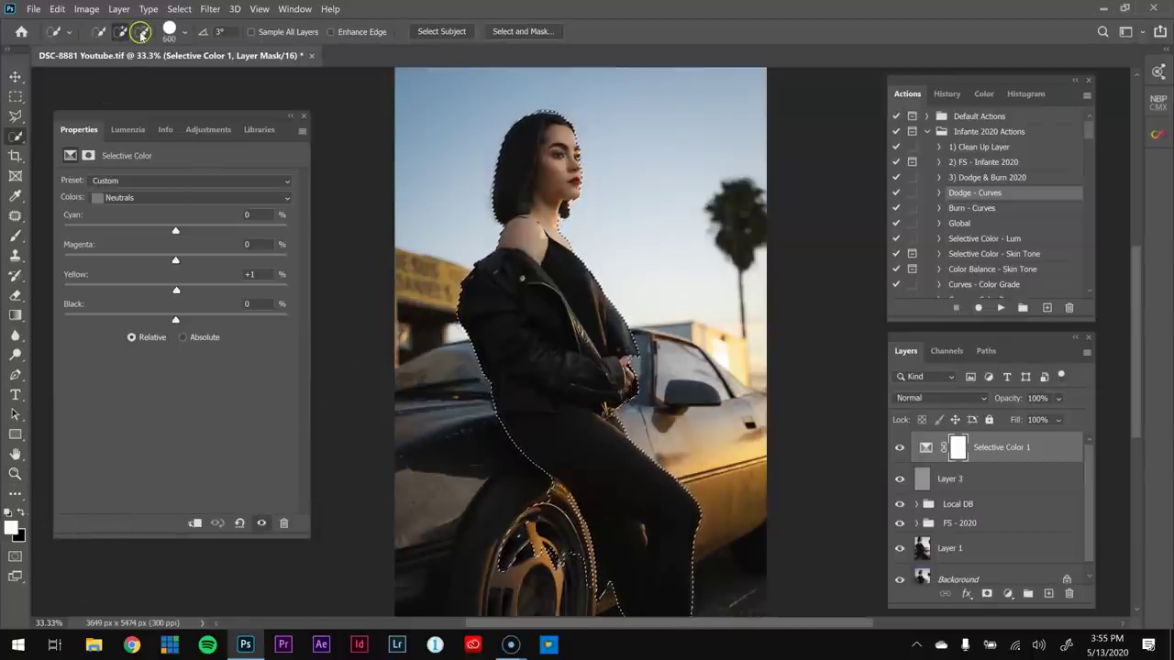
key("alt")
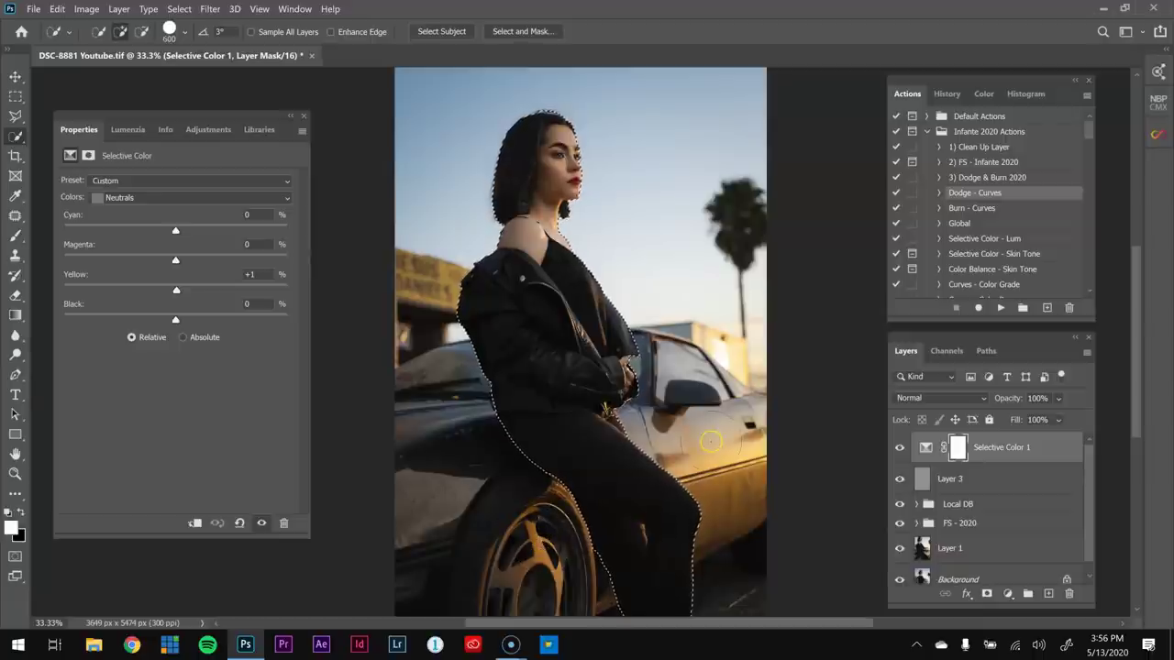
key("ctrl+minus")
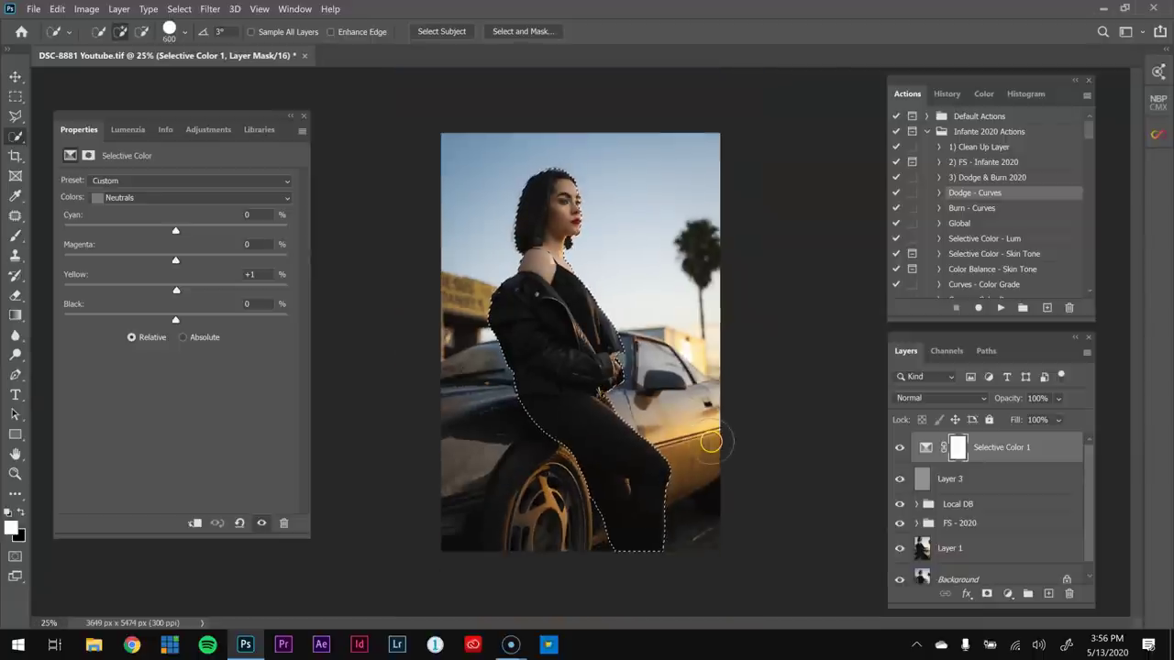
left_click(1008, 595)
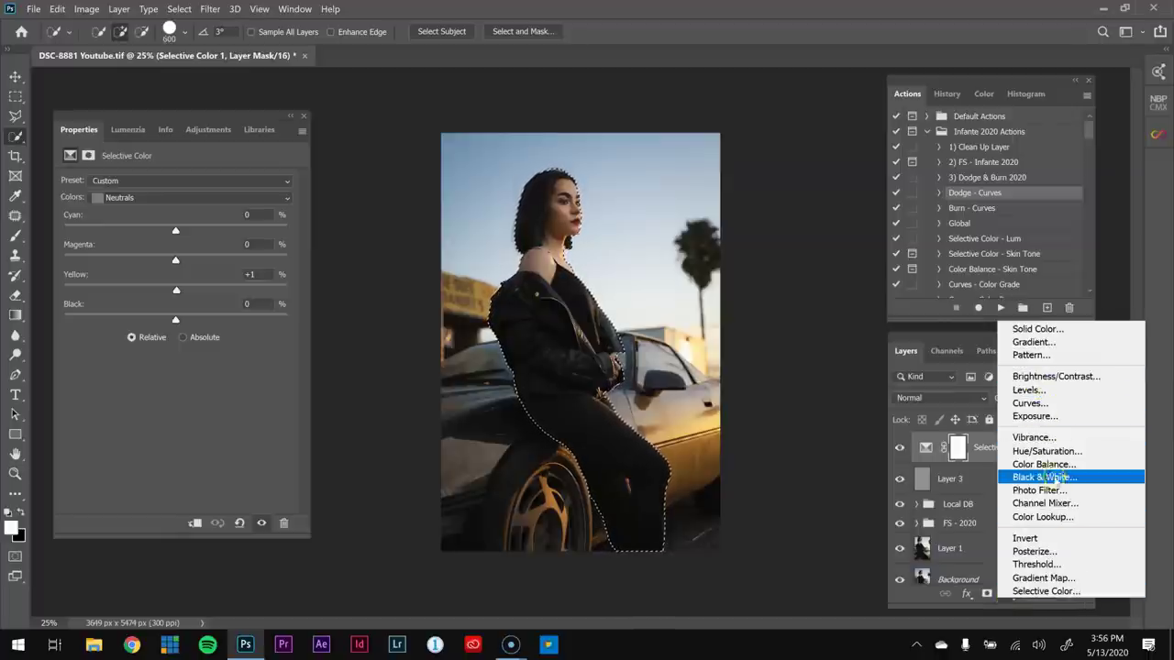
left_click(1055, 465)
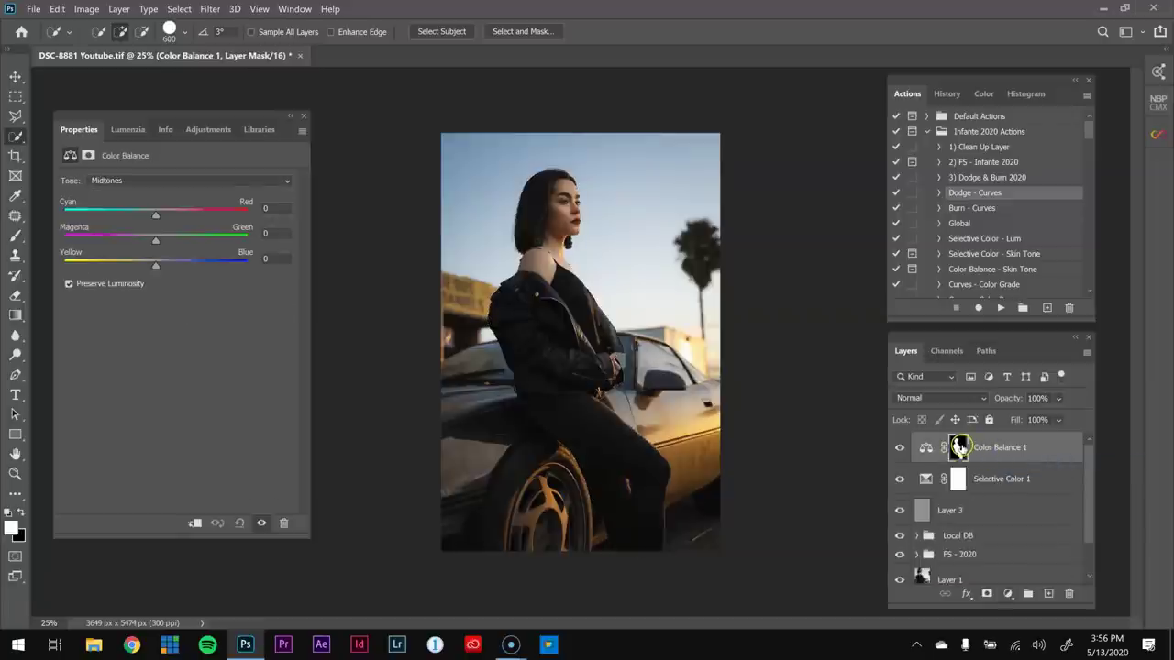
left_click(947, 93)
left_click(959, 271)
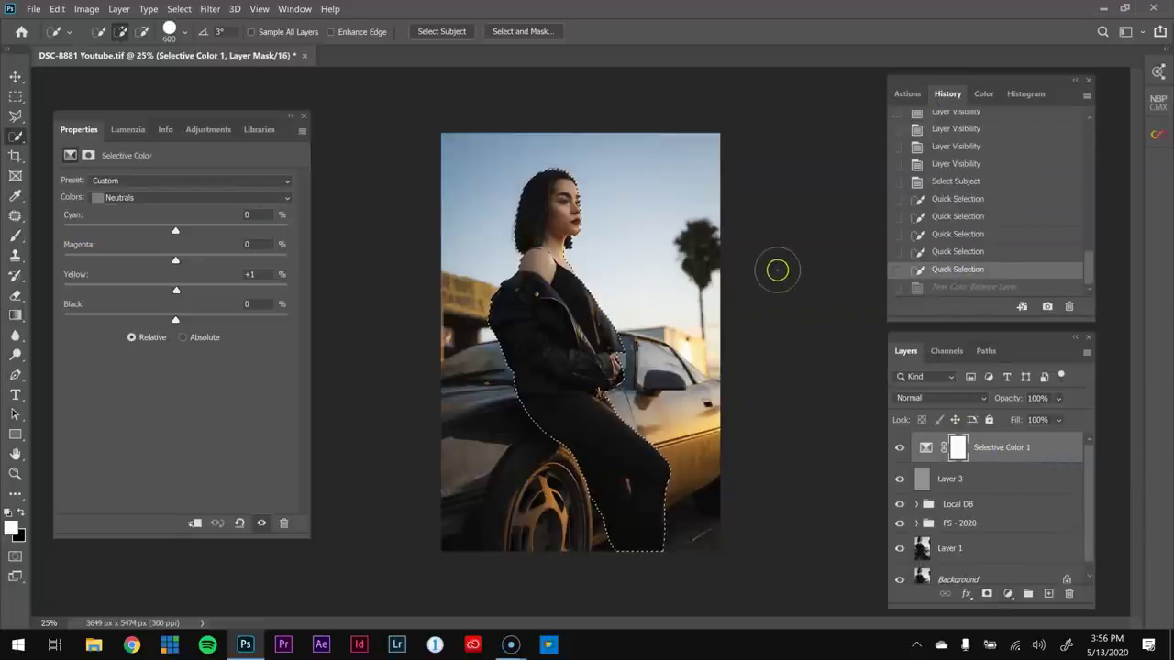
- Feather the selection around the woman with a radius of 40 pixels
key("l")
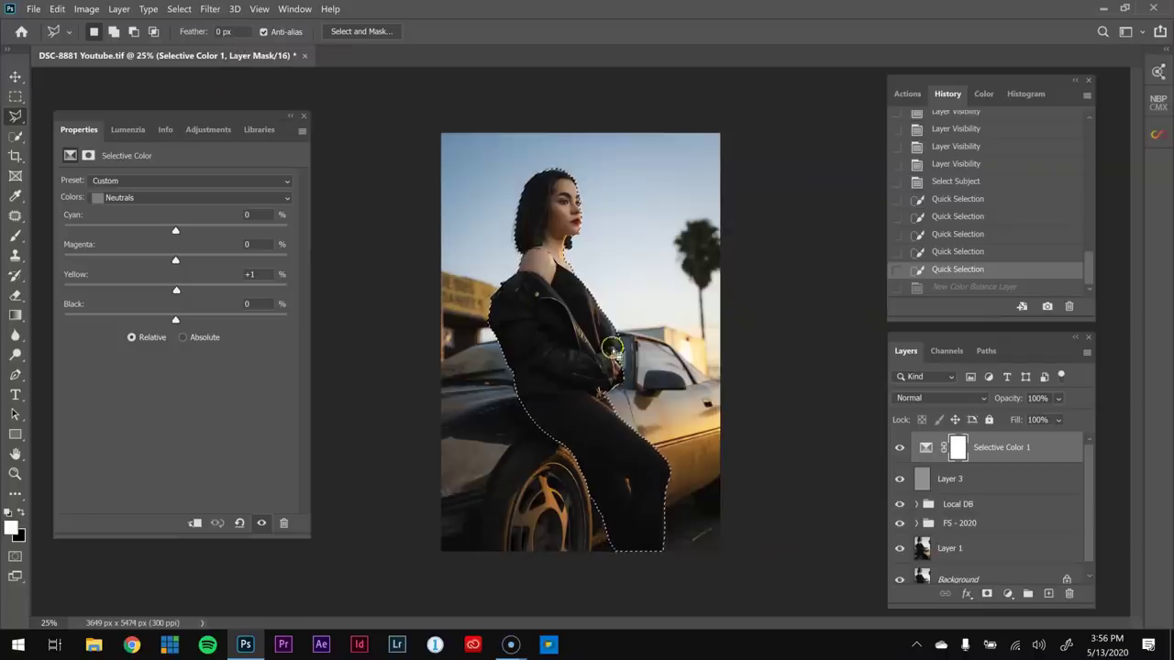
right_click(613, 350)
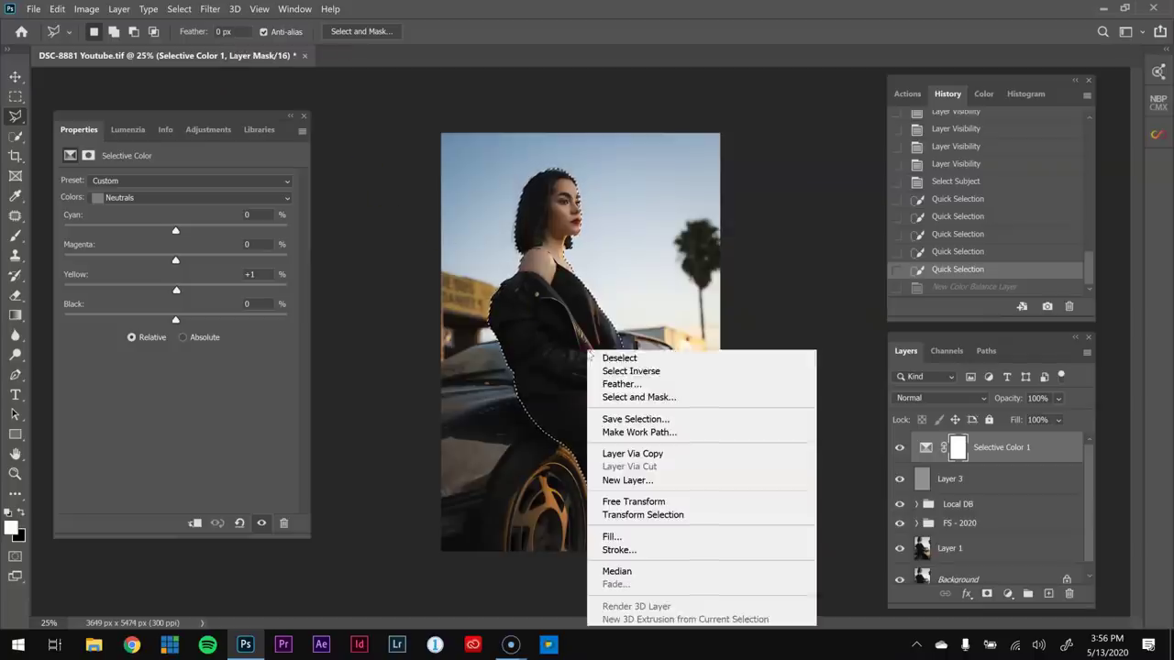
left_click(663, 382)
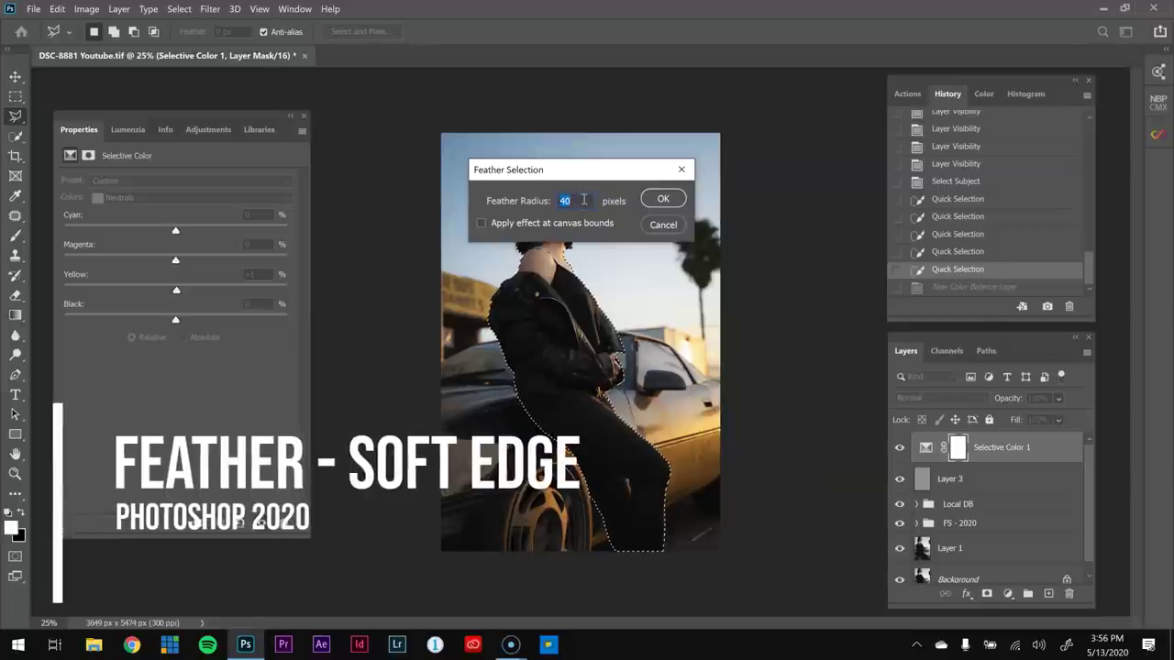
left_click(664, 198)
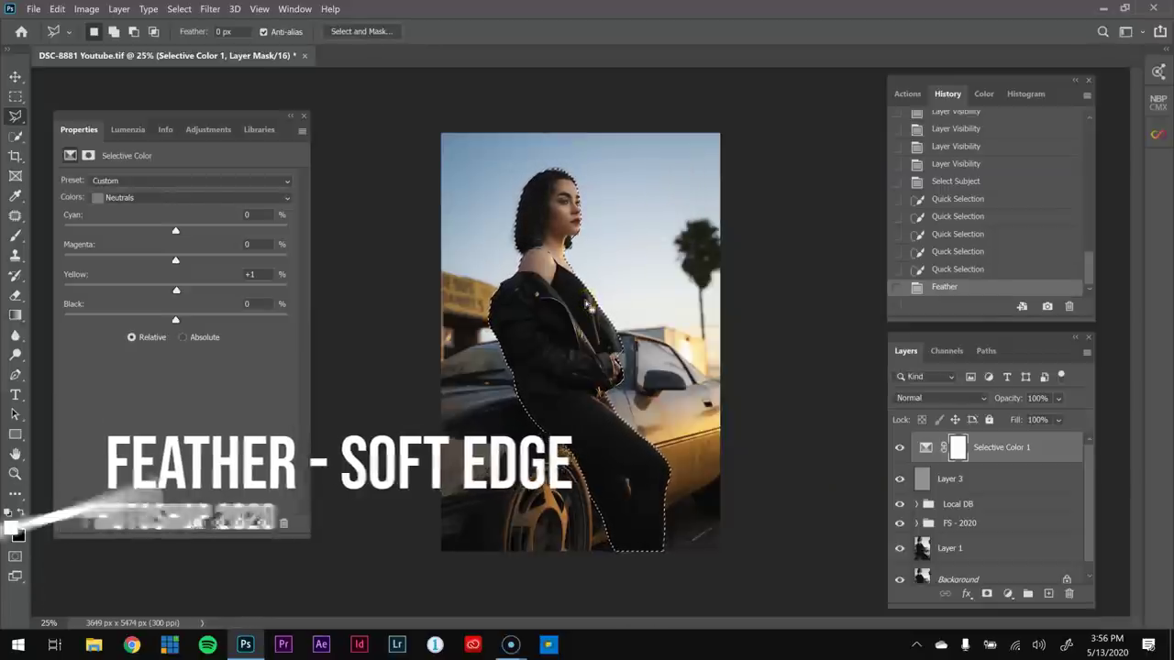
- Add a Color Balance adjustment layer masked by the feathered selection of the woman, and target its layer mask
left_click(1008, 593)
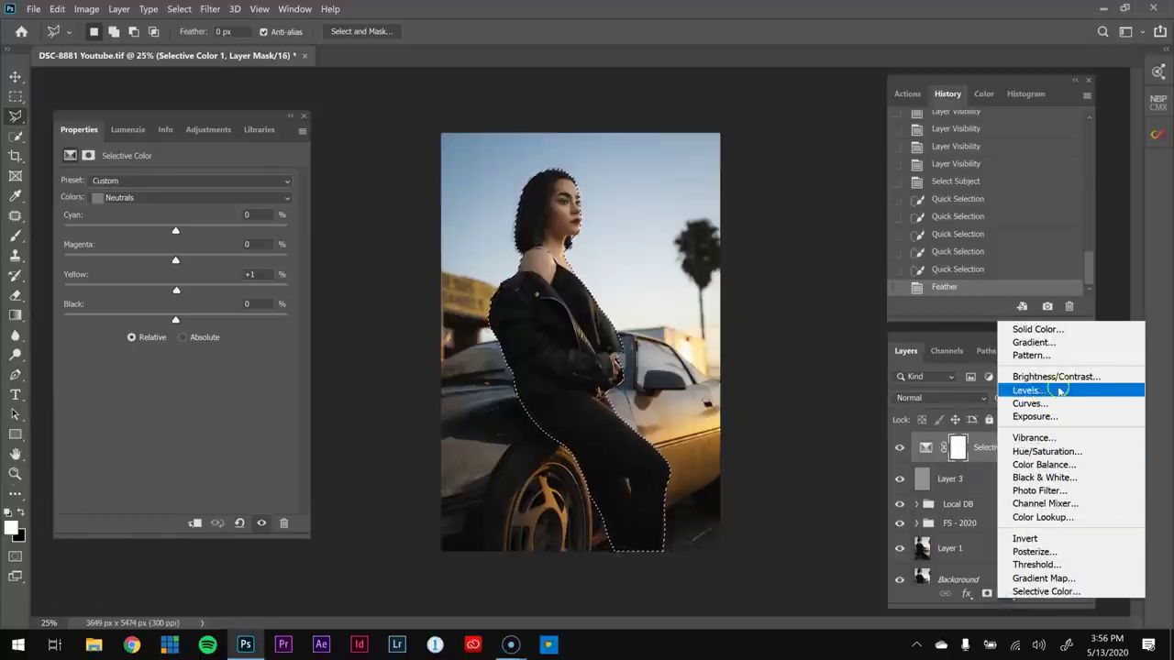
left_click(1044, 464)
left_click(959, 448)
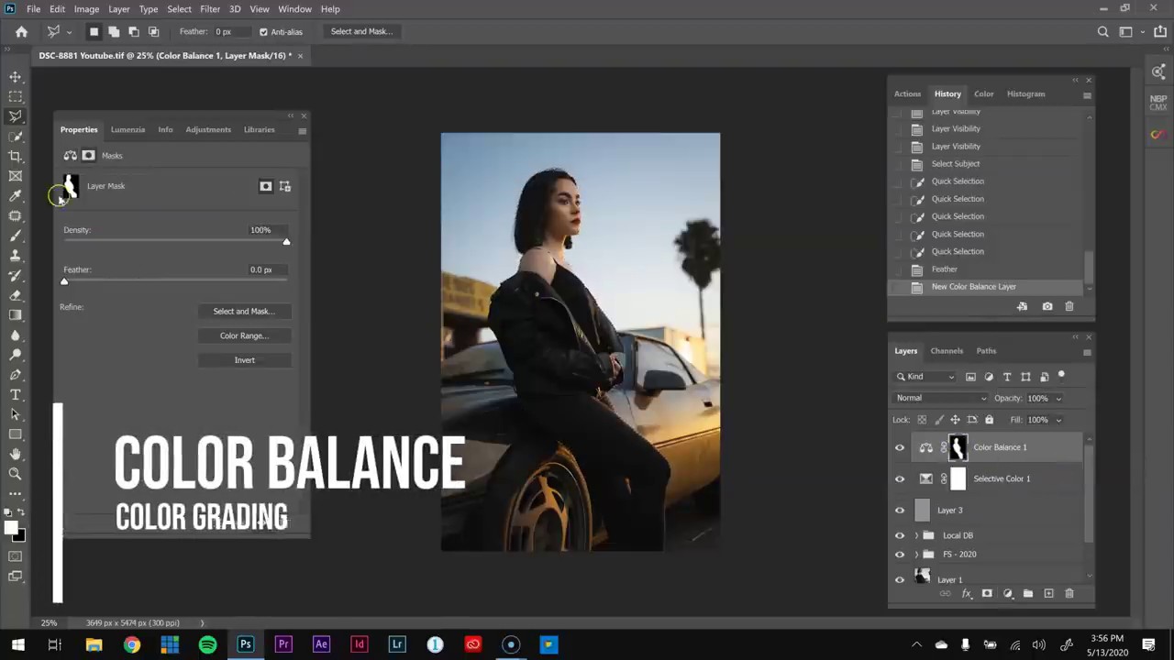
- Set the Midtones Cyan–Red balance to +1 on the Color Balance 1 layer and invert its layer mask
left_click(926, 449)
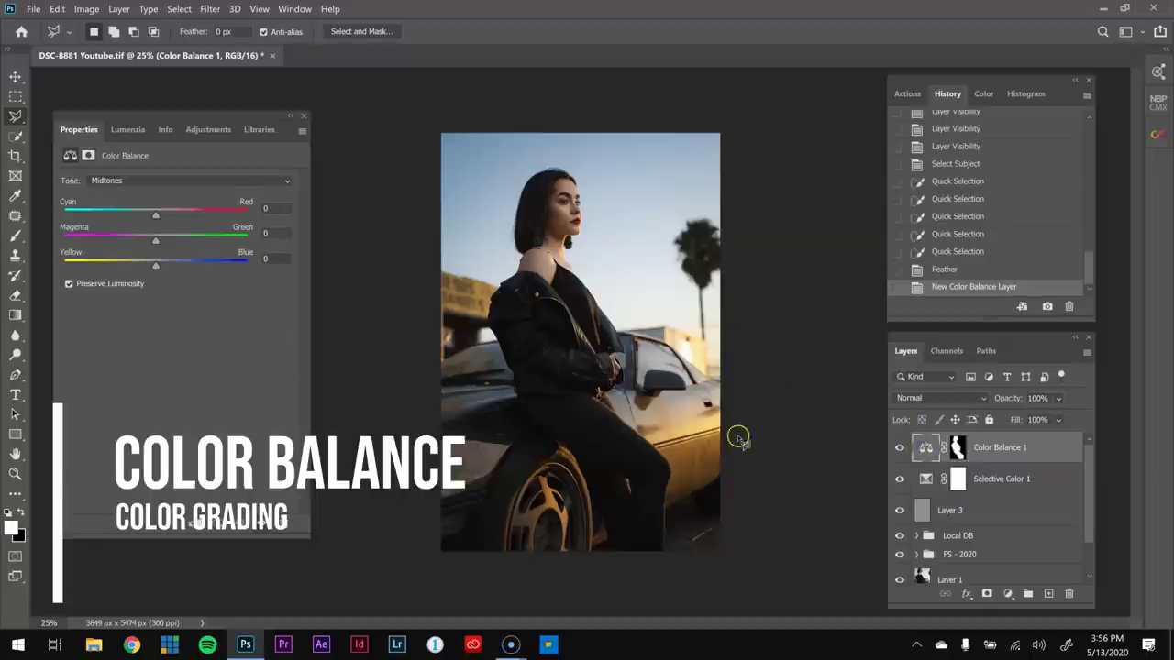
mouse_move(156, 217)
left_mouse_down()
mouse_move(171, 216)
mouse_move(61, 211)
mouse_move(273, 218)
mouse_move(151, 218)
left_mouse_up()
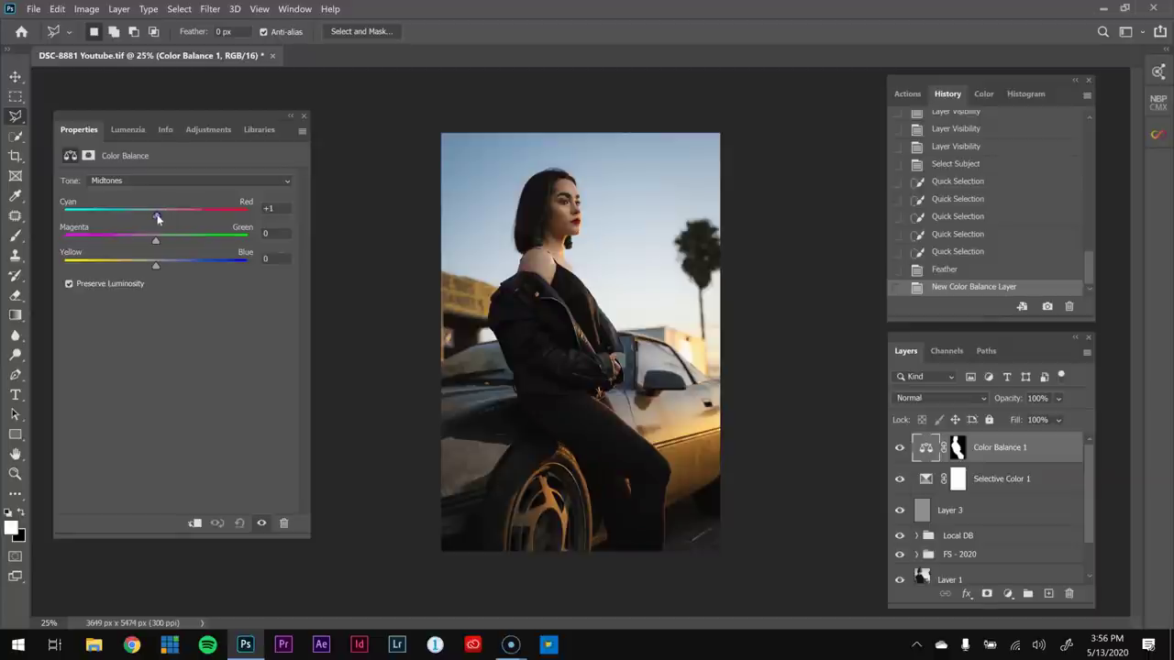
left_click_drag(158, 217, 158, 217)
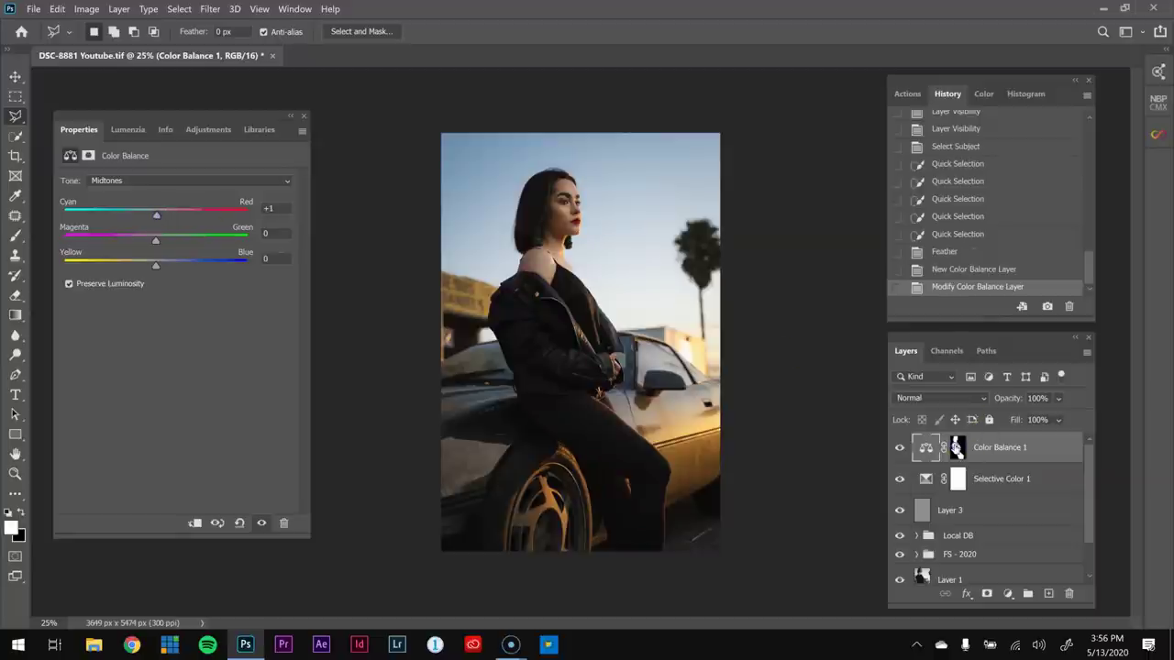
left_click(958, 449)
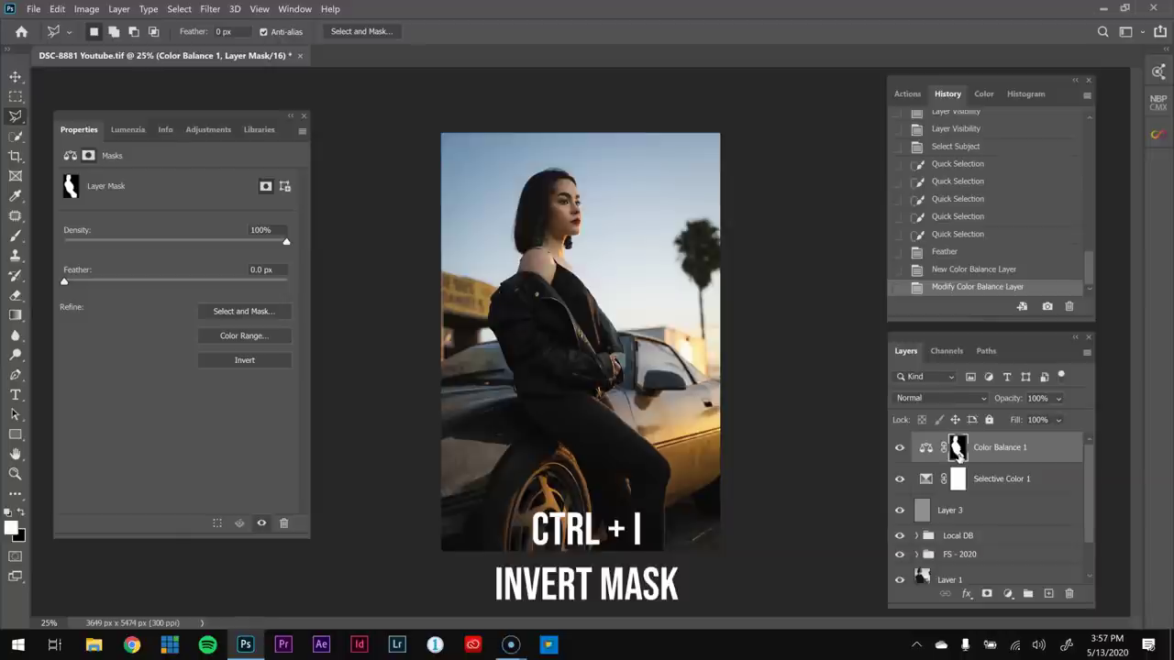
key("ctrl+i")
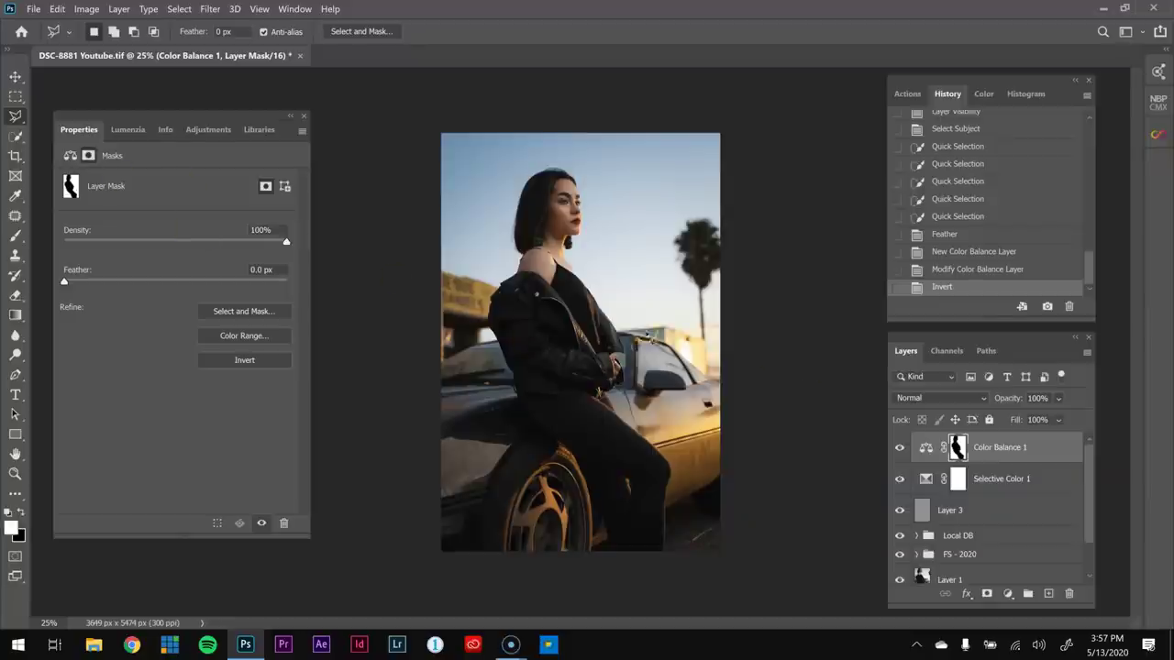
- Set the Shadows of Color Balance 1 to -2 for Cyan–Red and +4 for Yellow–Blue
left_click(925, 447)
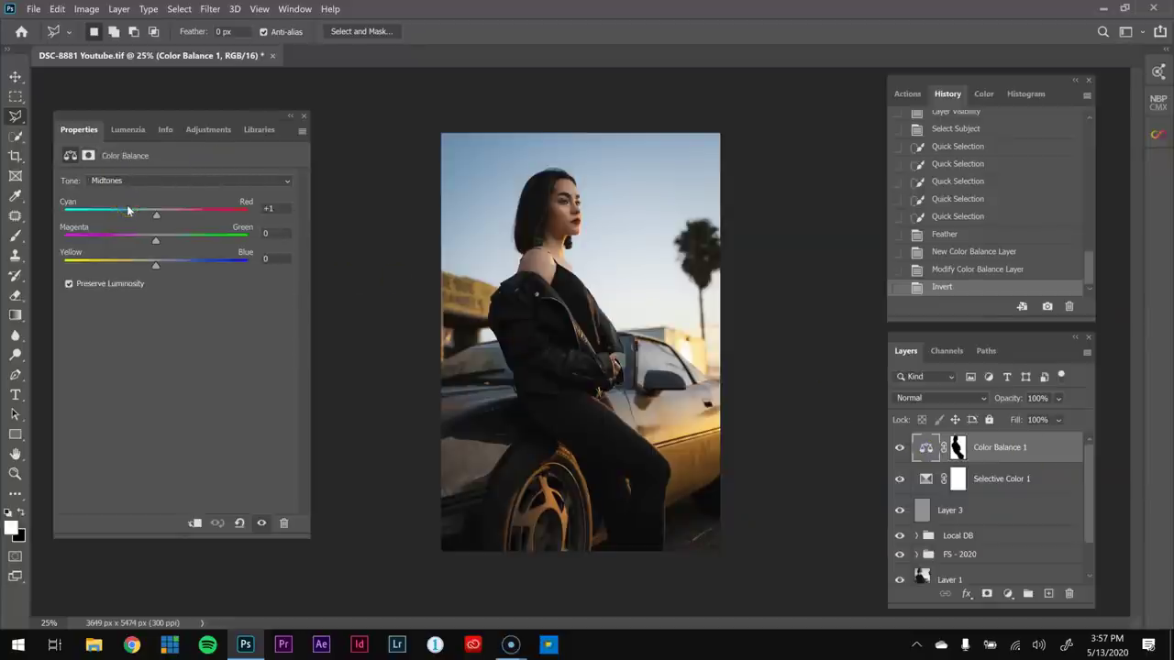
left_click(174, 181)
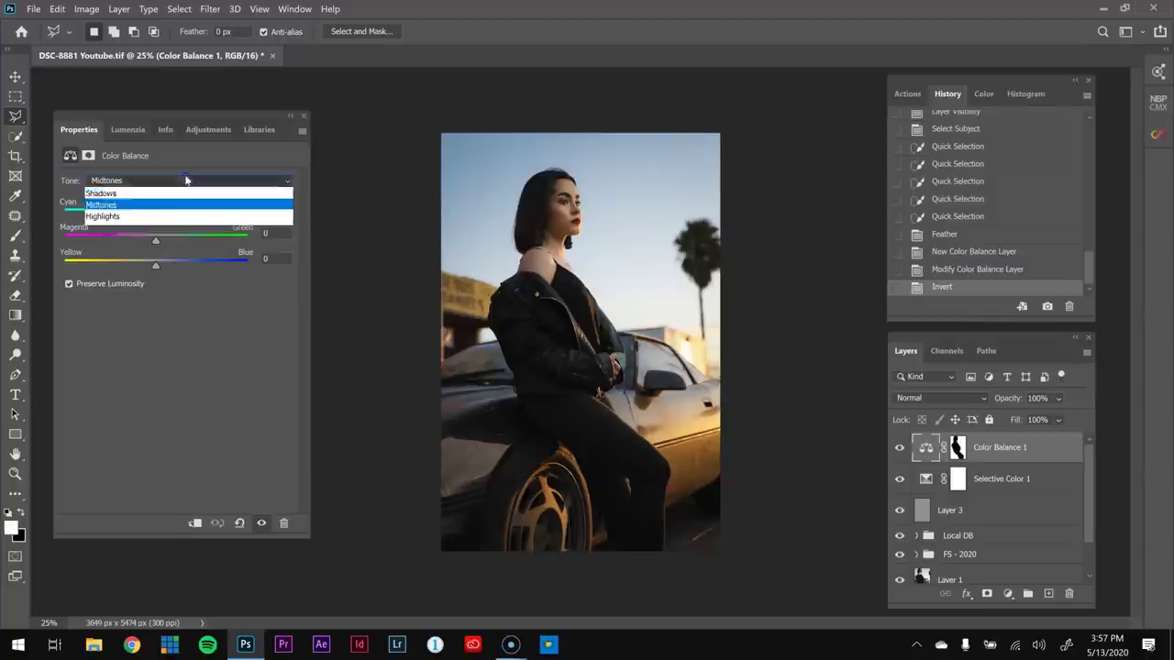
left_click(154, 194)
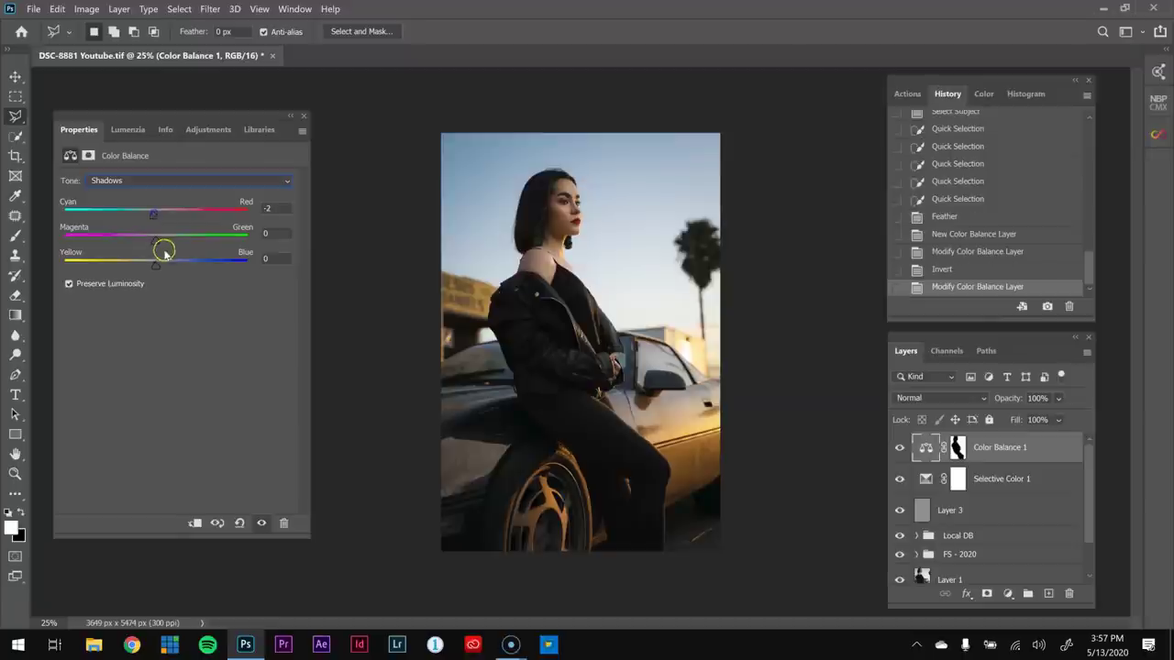
left_click_drag(156, 263, 159, 261)
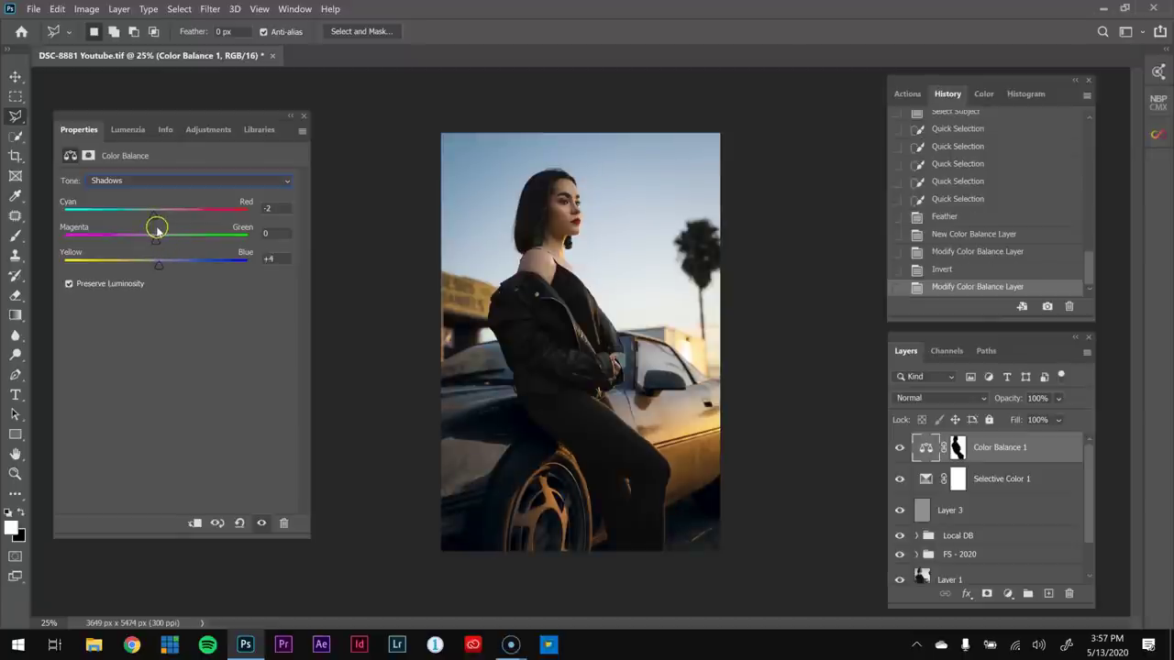
- Set the Highlights of Color Balance 1 to +6 Cyan–Red and -3 Yellow–Blue, then compare the image with the layer off and on
left_click(180, 183)
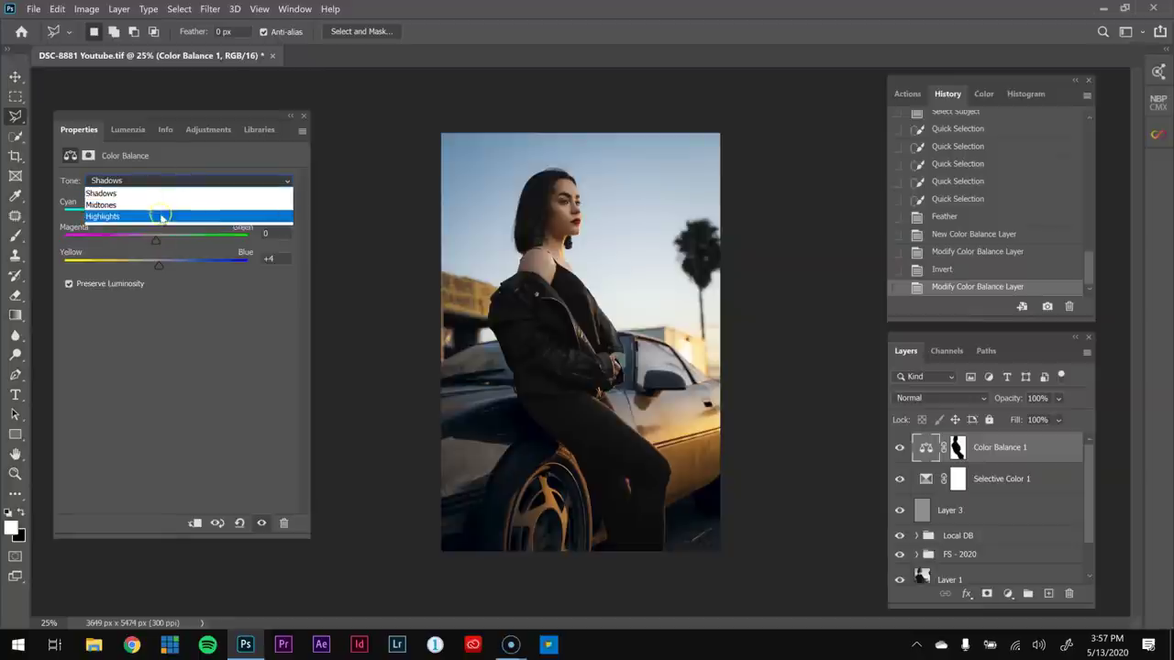
left_click(156, 213)
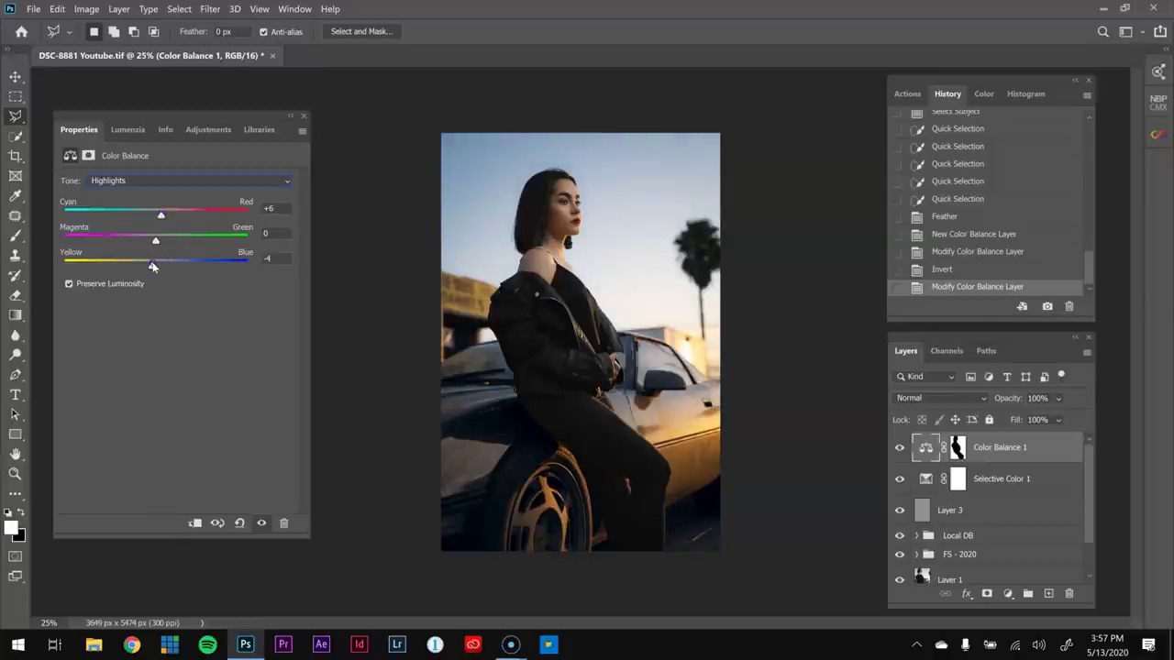
left_click(902, 446)
left_click(901, 447)
left_click(902, 446)
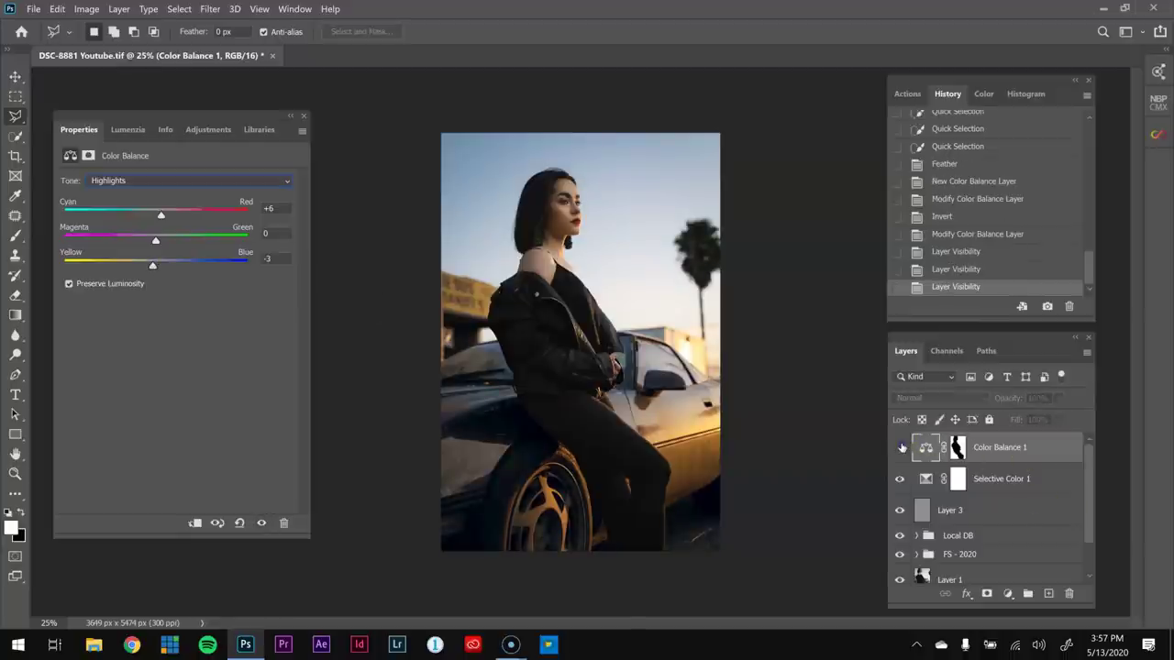
left_click(901, 447)
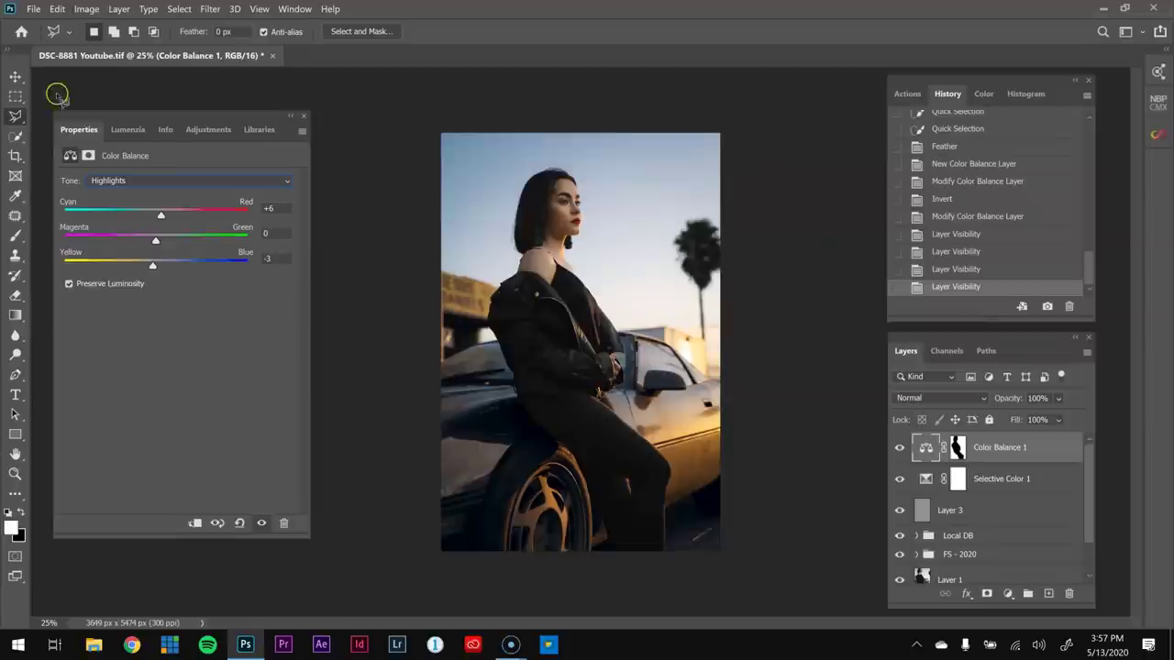
- Select the sky around the woman with Quick Selection, subtracting the car window and the bright buildings on the horizon
left_click(16, 136)
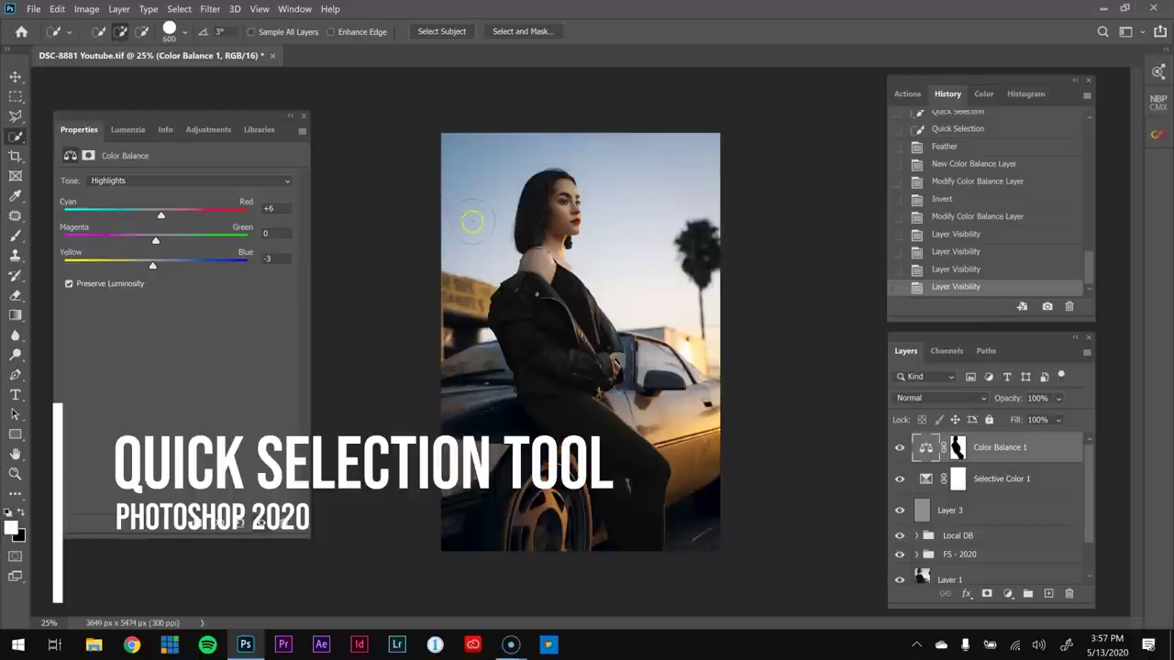
mouse_move(467, 225)
left_mouse_down()
mouse_move(565, 116)
mouse_move(566, 138)
mouse_move(604, 138)
mouse_move(725, 243)
left_mouse_up()
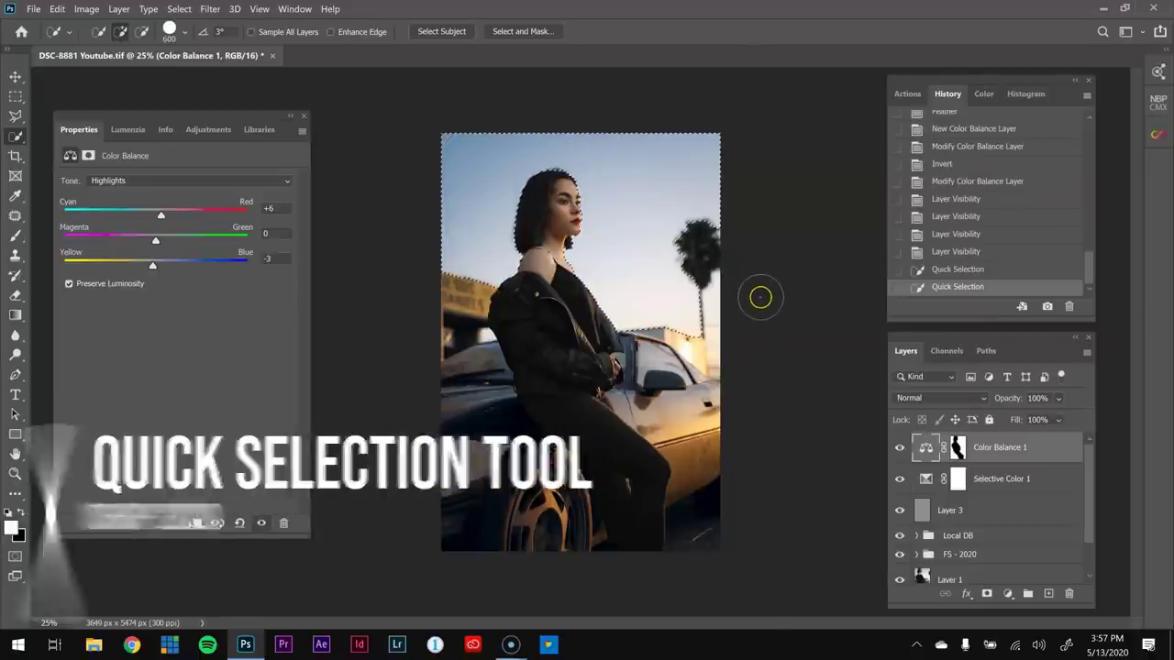
left_click_drag(720, 288, 670, 362)
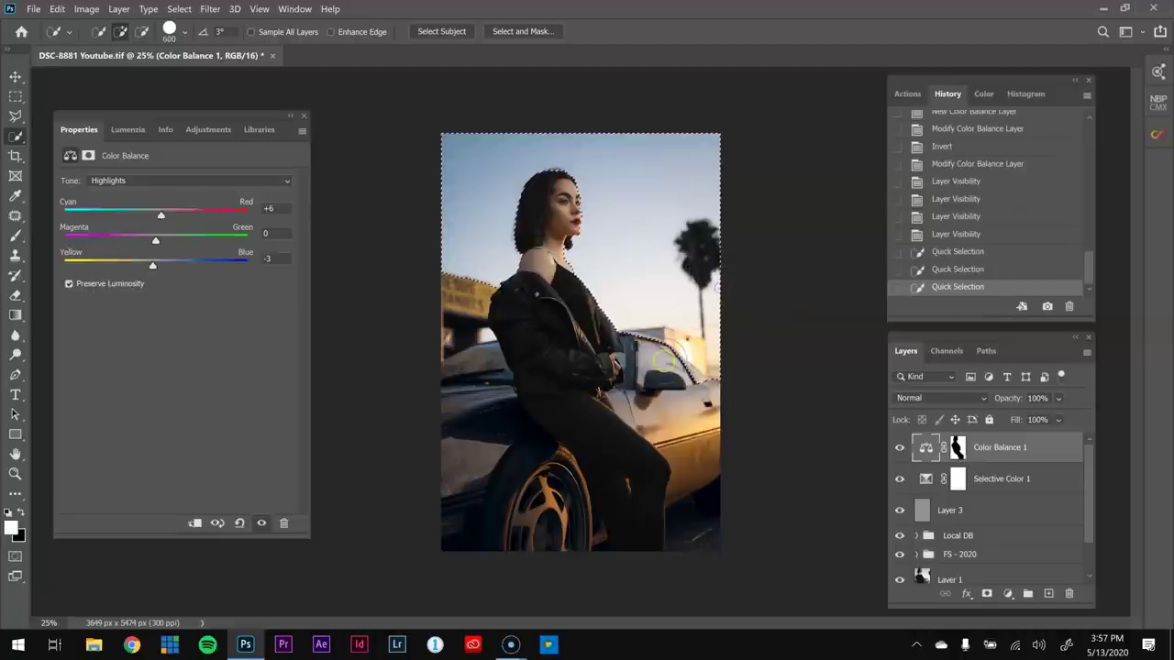
key("alt")
mouse_move(653, 357)
left_mouse_down()
mouse_move(626, 359)
mouse_move(674, 367)
left_mouse_up()
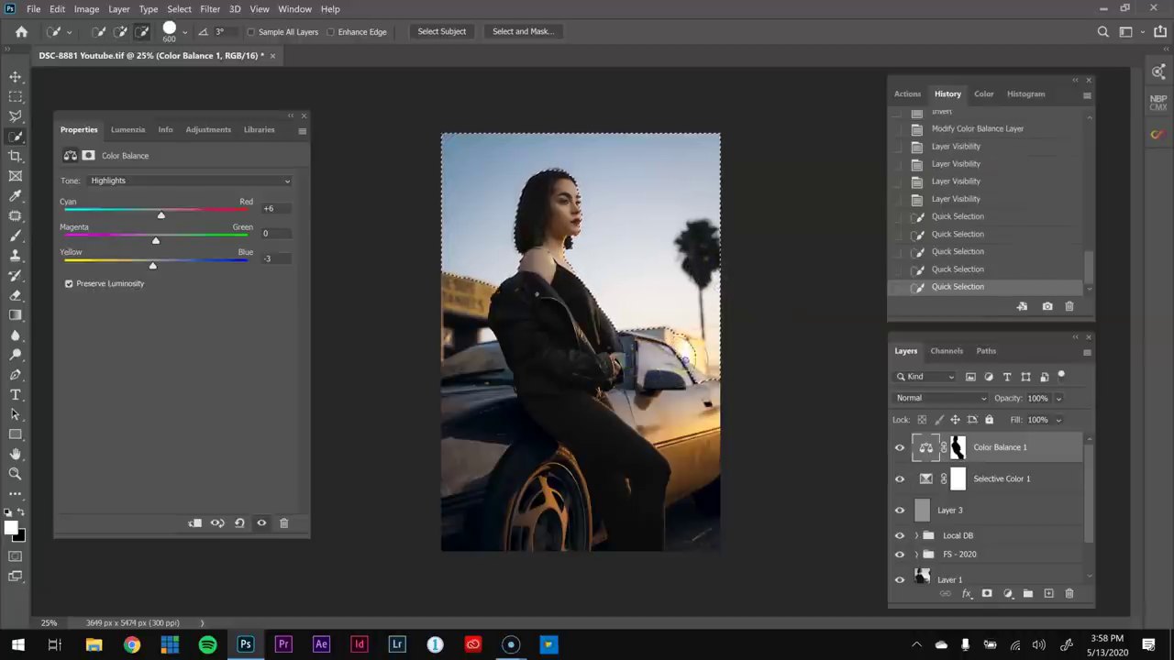
left_click(696, 350)
left_click(695, 351)
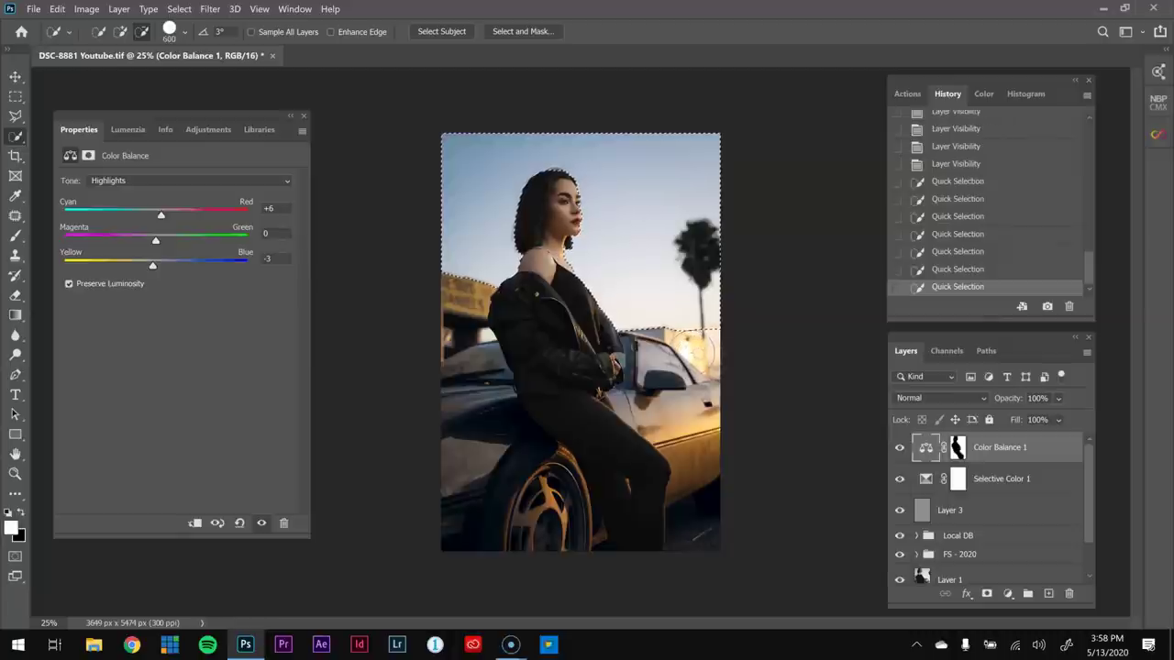
left_click(610, 301)
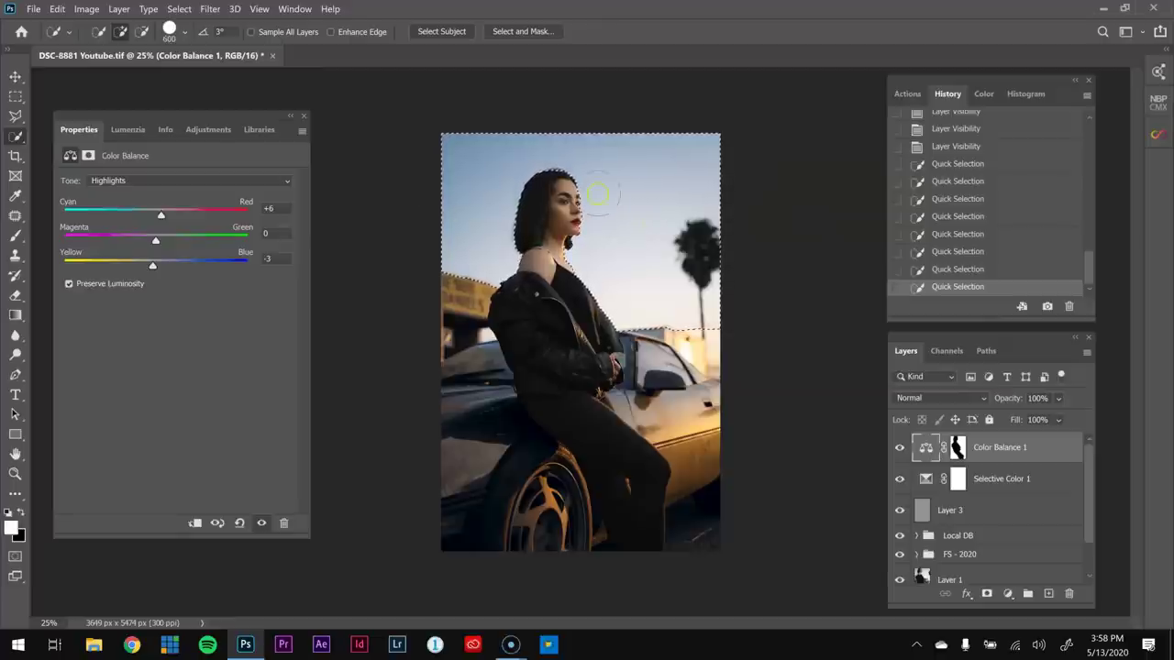
- Feather the sky selection to give it a soft edge
right_click(636, 230)
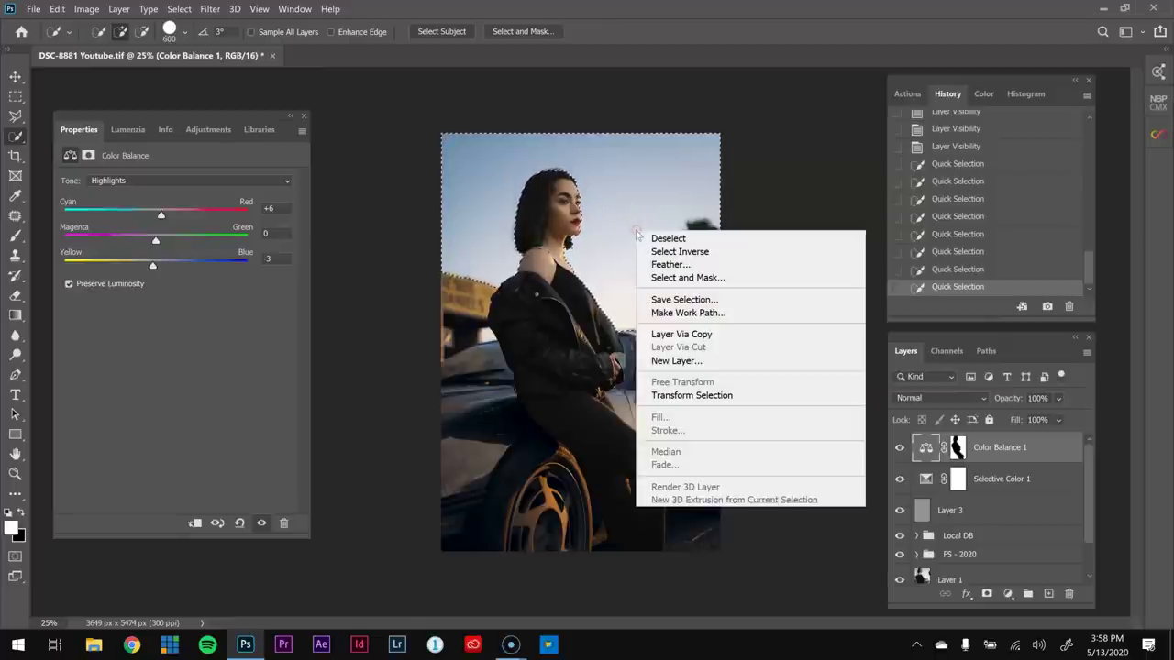
left_click(668, 265)
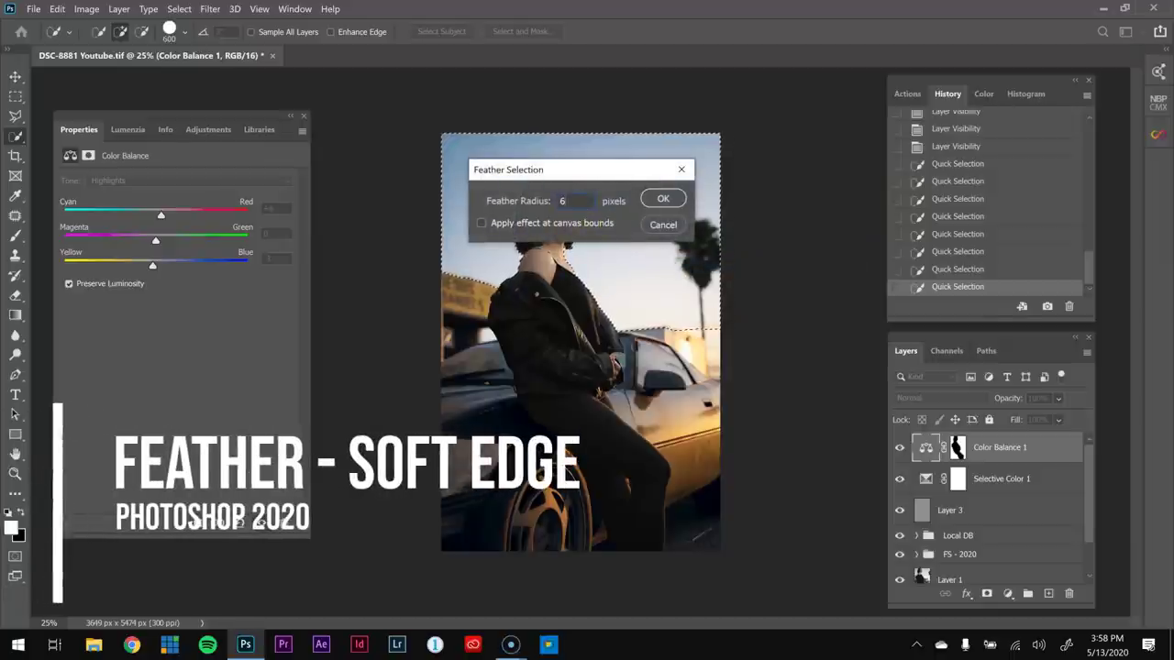
left_click(675, 198)
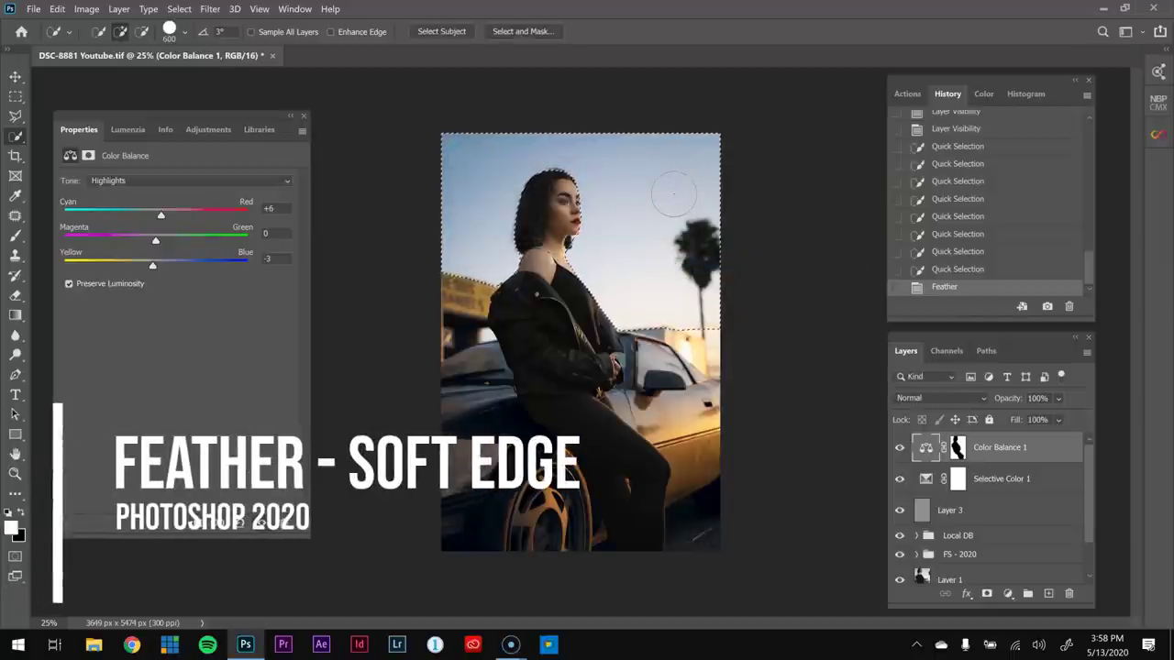
- Add a Curves adjustment layer masked to the sky and lower the Red channel's highlight endpoint to an output of 238
left_click(1008, 594)
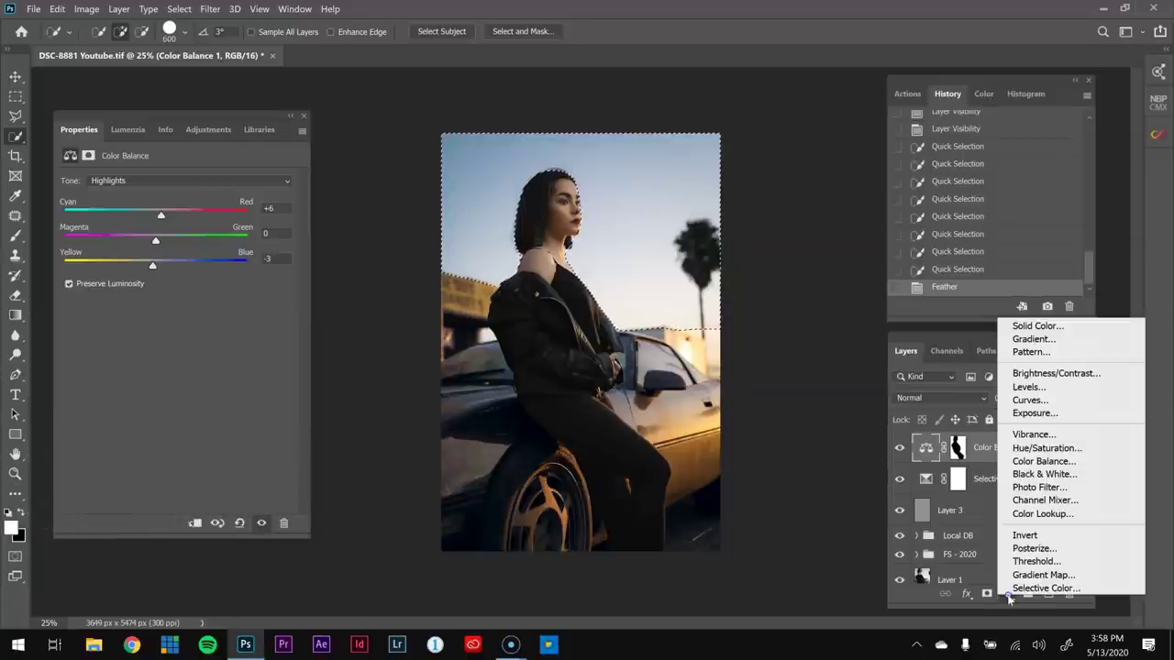
left_click(1030, 400)
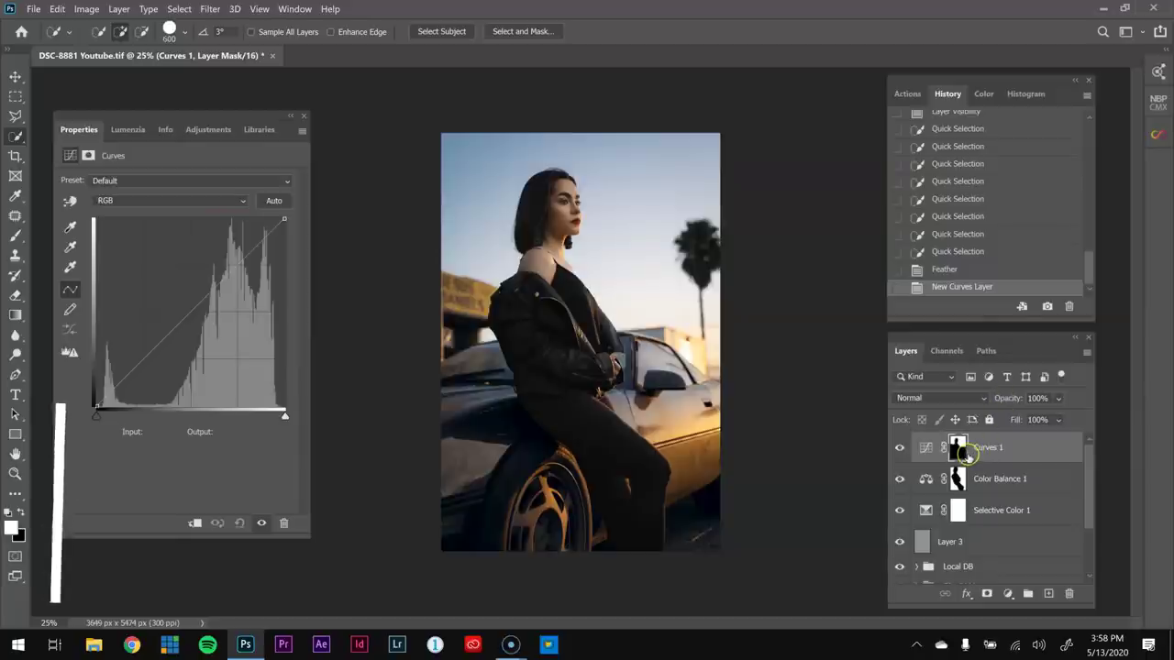
left_click(201, 200)
left_click(168, 226)
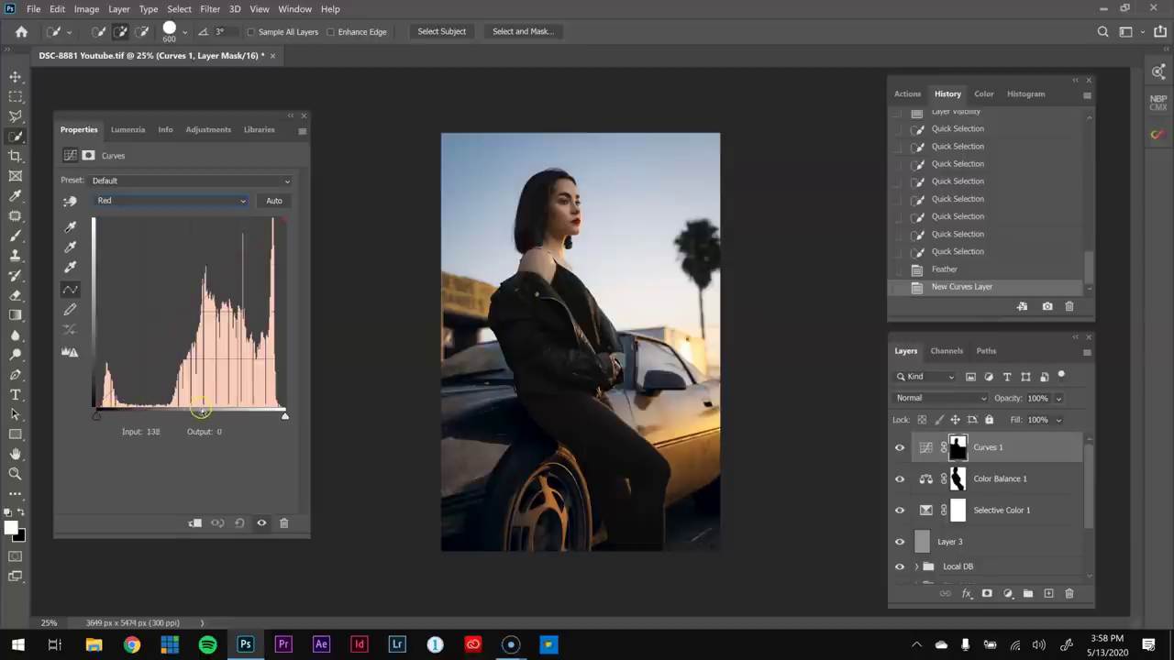
left_click_drag(273, 413, 290, 274)
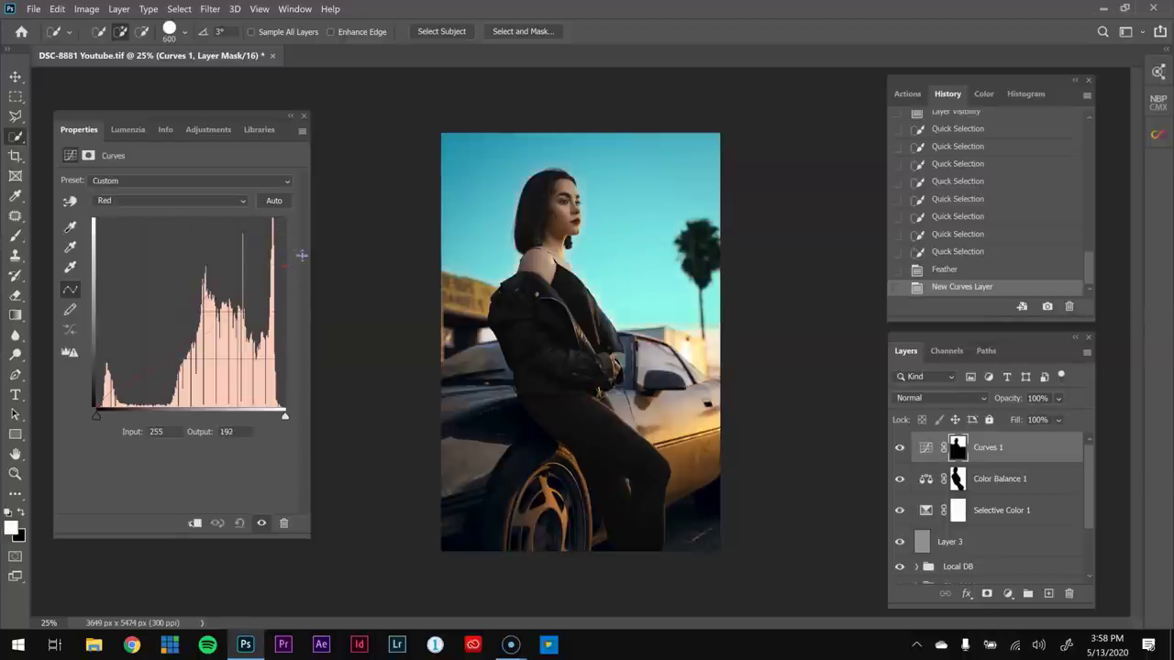
left_click_drag(302, 255, 308, 209)
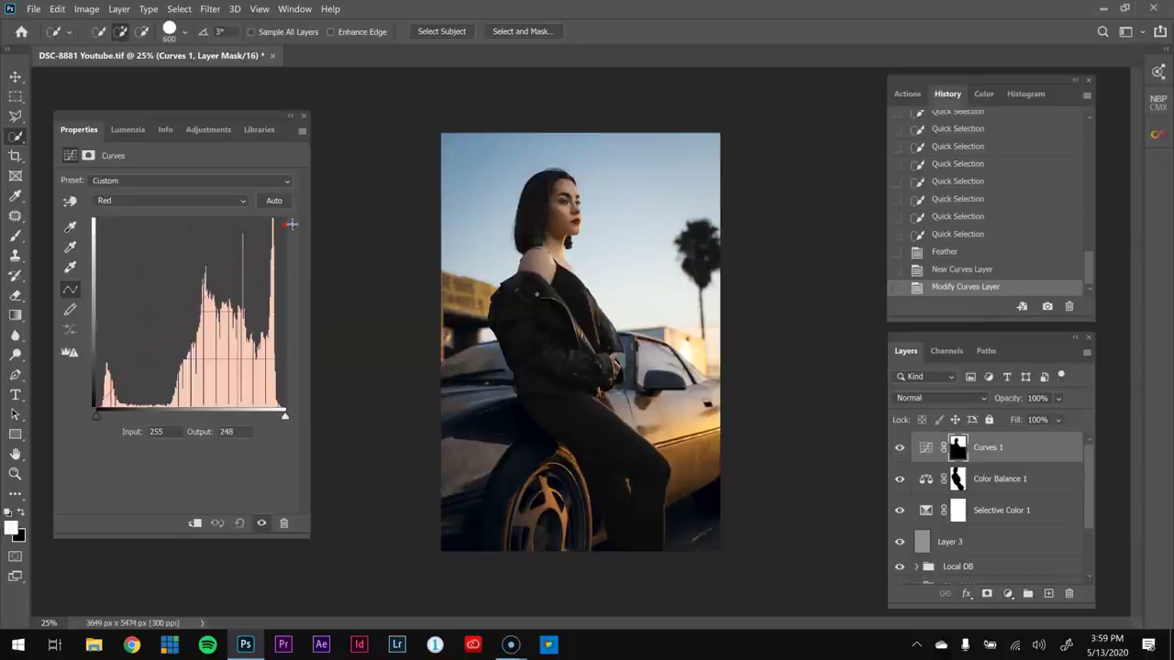
left_click_drag(291, 226, 291, 230)
- Compare the sky color with the Curves 1 layer hidden and shown
left_click(899, 450)
left_click(899, 450)
left_click(899, 451)
left_click(899, 449)
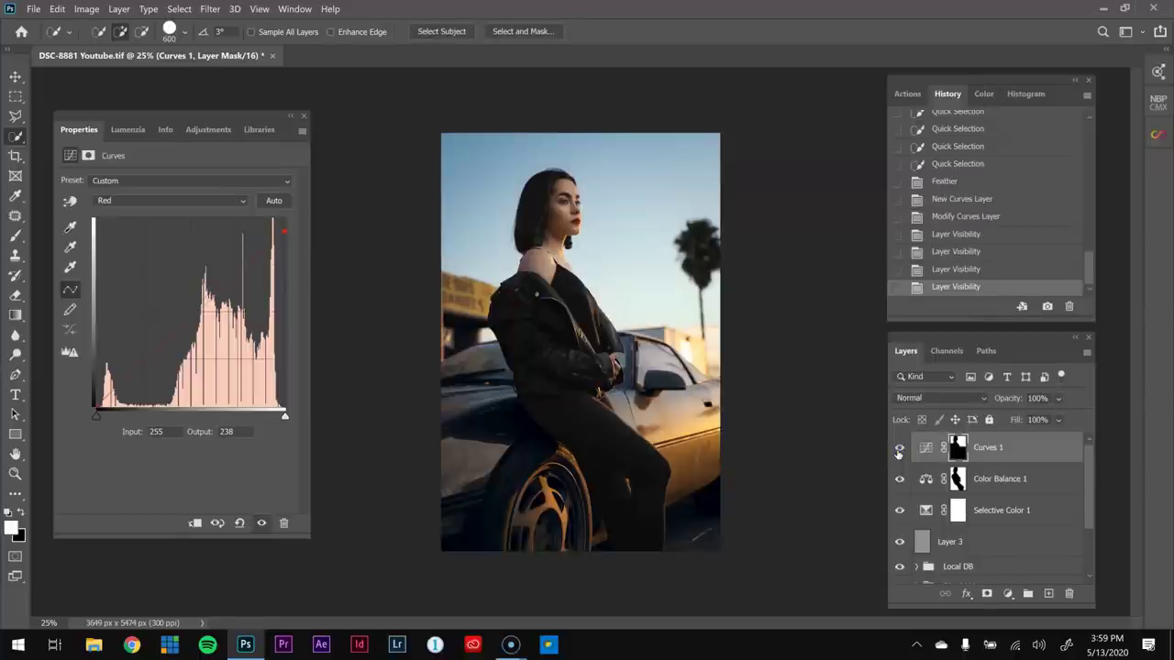
left_click(899, 450)
left_click(899, 450)
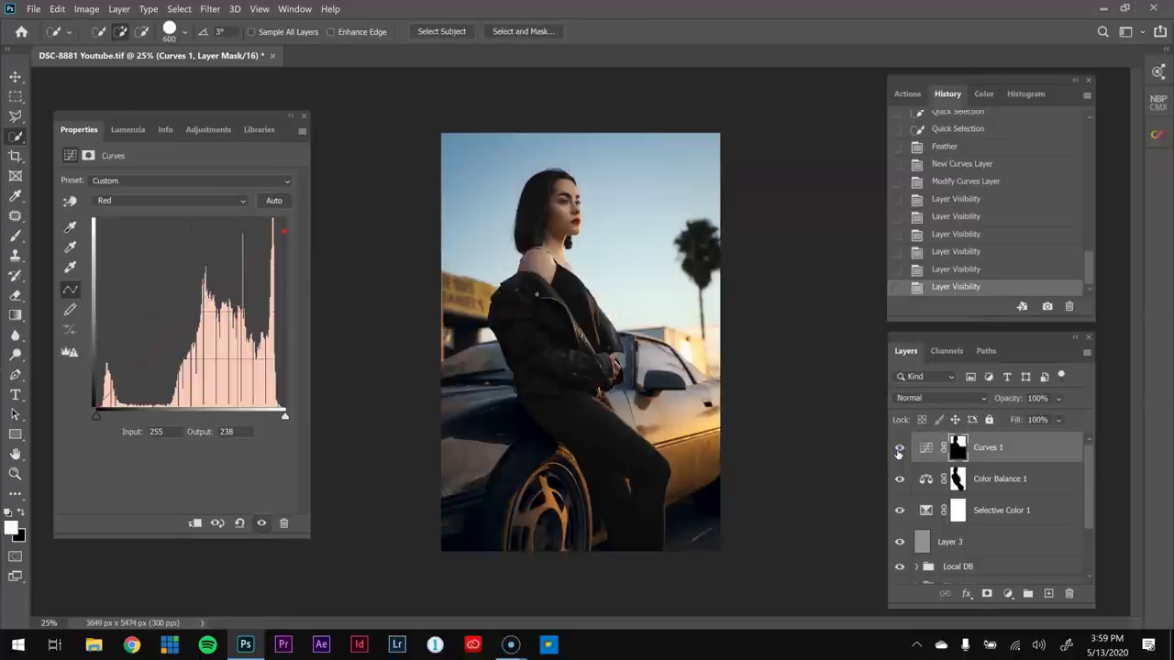
- Inspect the Curves 1 and Color Balance 1 layer masks on the canvas, returning to the normal image view
left_click(958, 447)
left_click(958, 447, "alt")
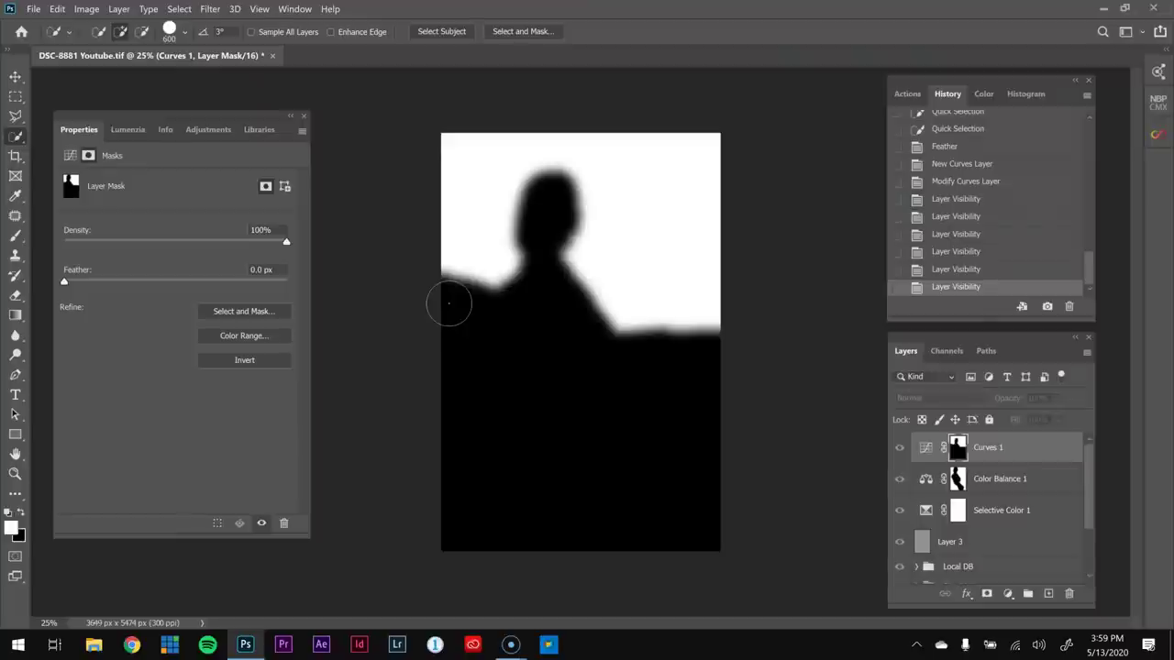
left_click(958, 448, "alt")
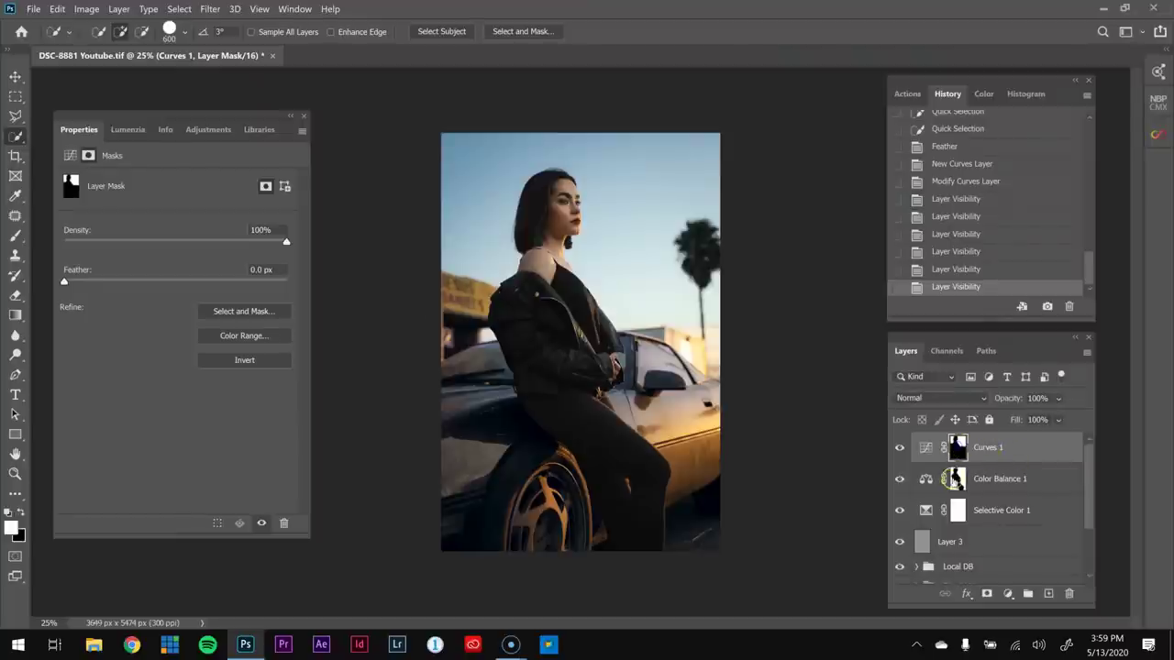
left_click(955, 479, "alt")
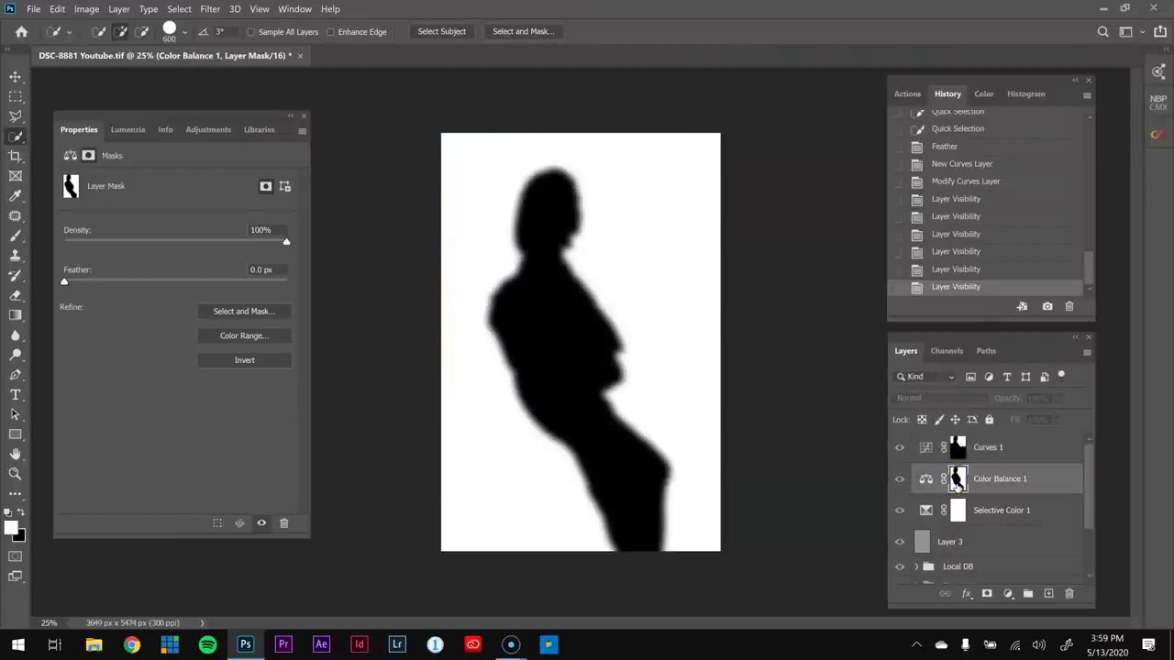
left_click(956, 480, "alt")
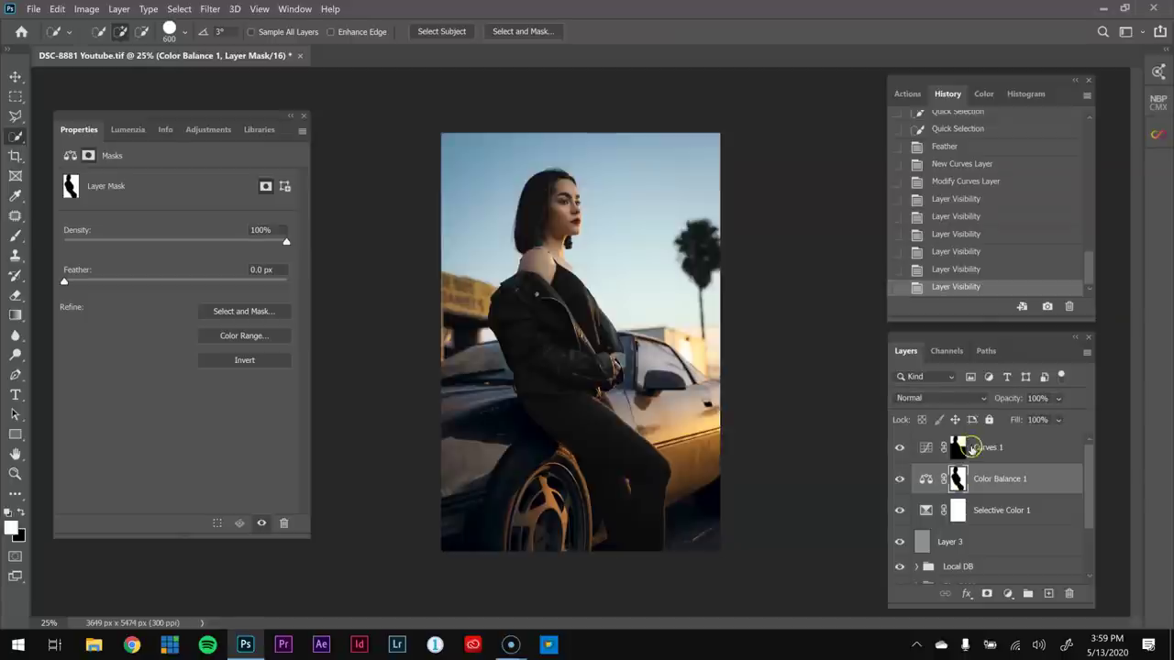
- Group the Curves 1, Color Balance 1 and Selective Color 1 layers and compare the image with the group hidden and shown
left_click(957, 448)
left_click(957, 447, "alt")
left_click(957, 448, "alt")
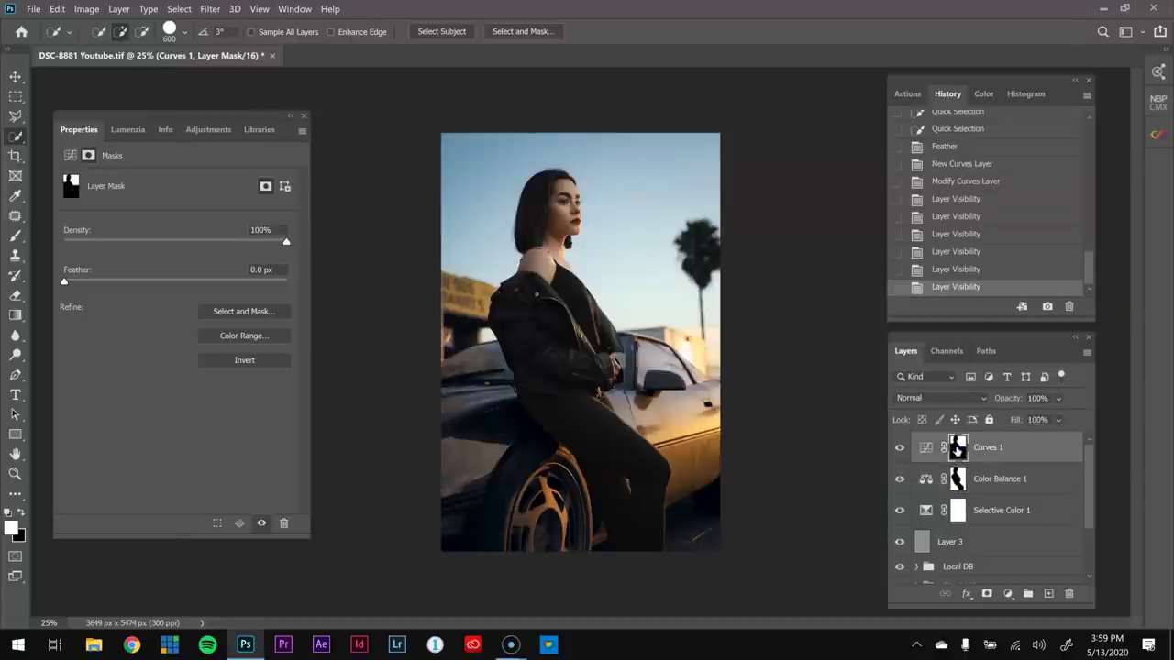
left_click(1006, 519, "shift")
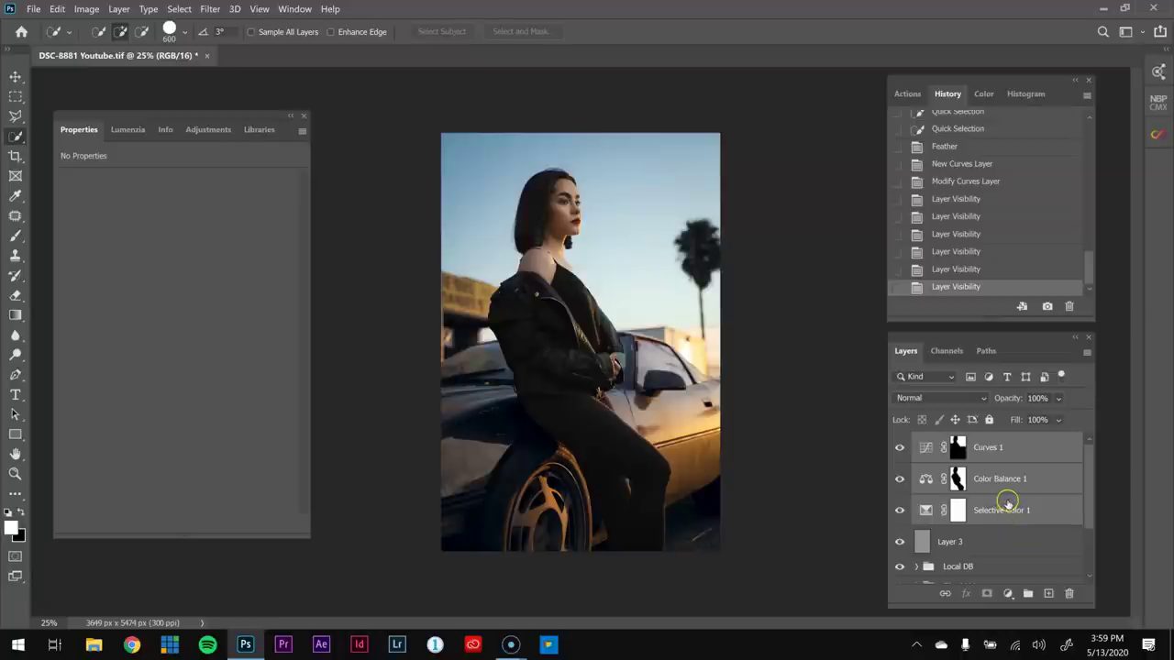
key("ctrl+g")
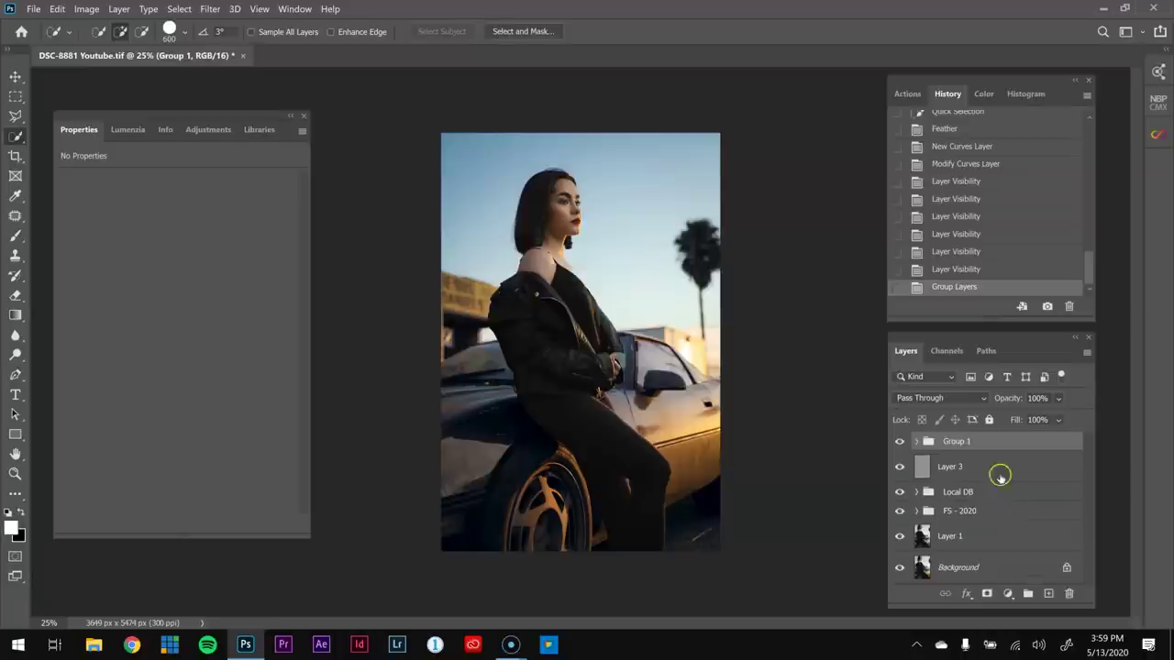
left_click(899, 441)
left_click(899, 441)
- Run the Curves - Color Grade action above the Curves 1 layer inside the new group
left_click(917, 441)
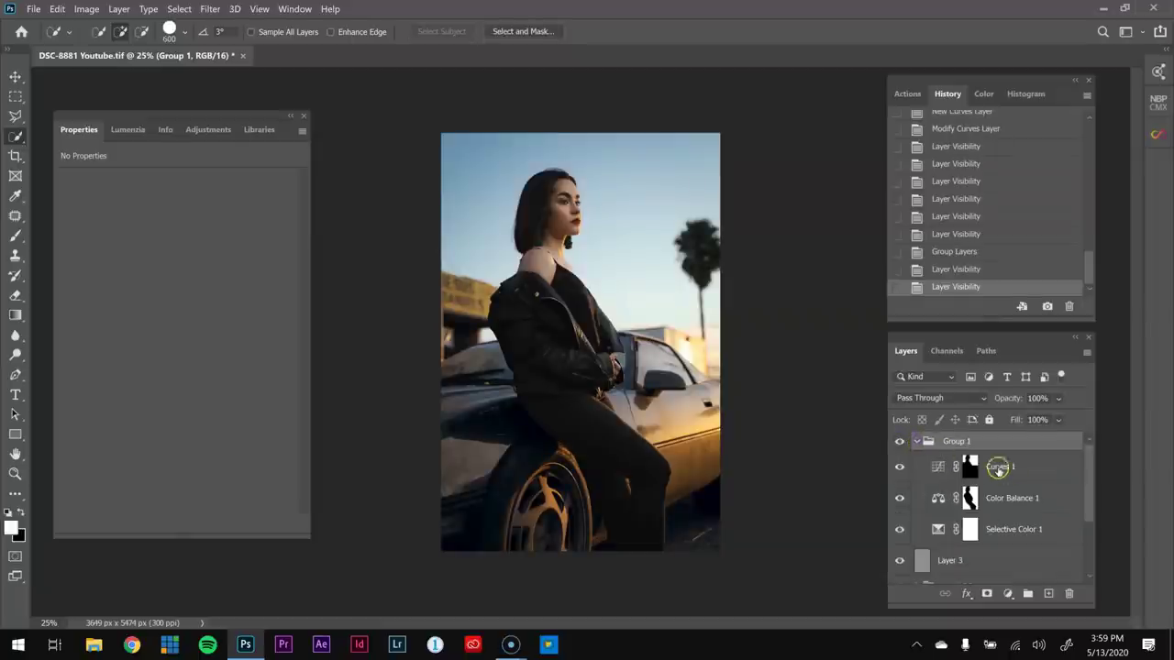
left_click(1000, 467)
left_click(907, 94)
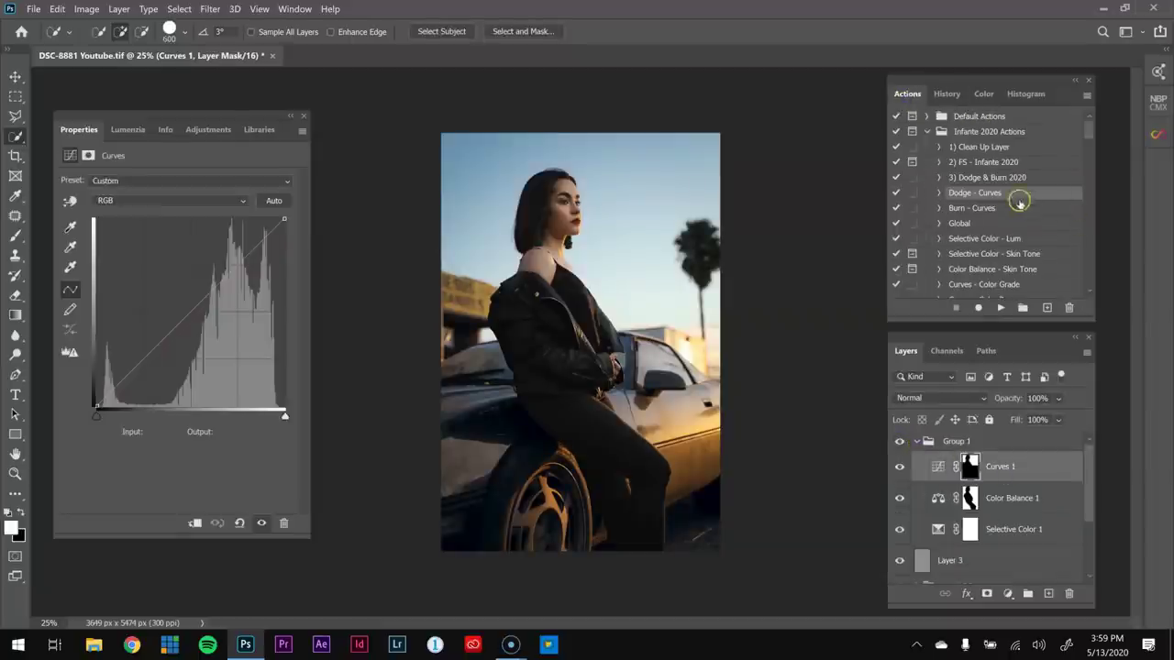
left_click_drag(1087, 129, 1088, 137)
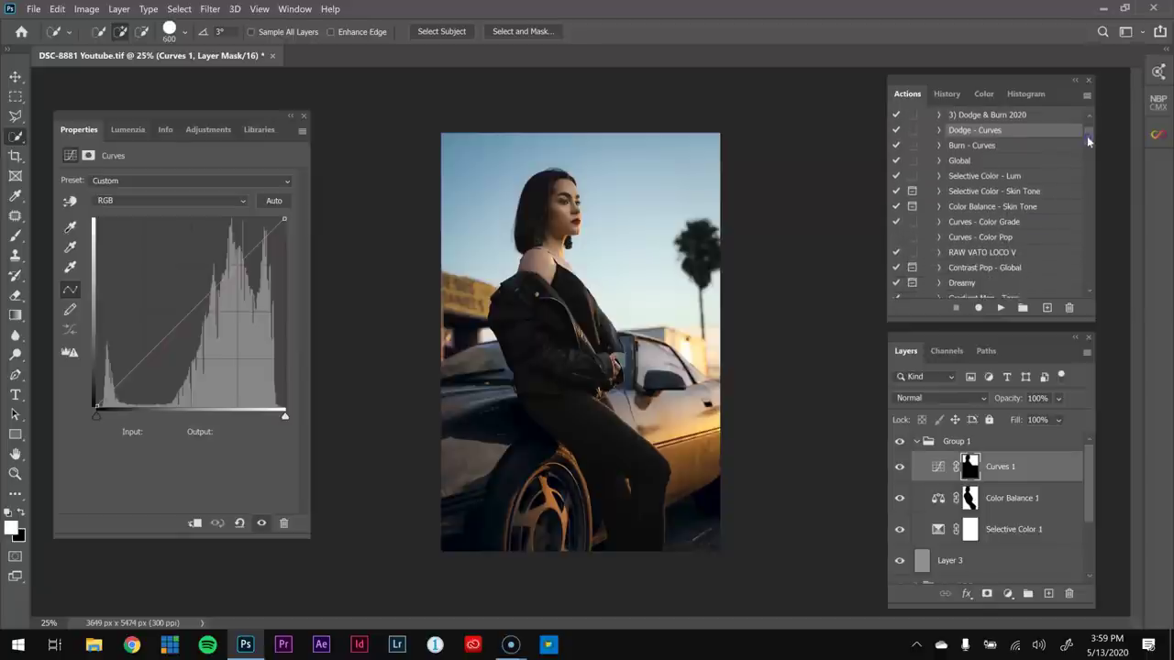
left_click(1013, 224)
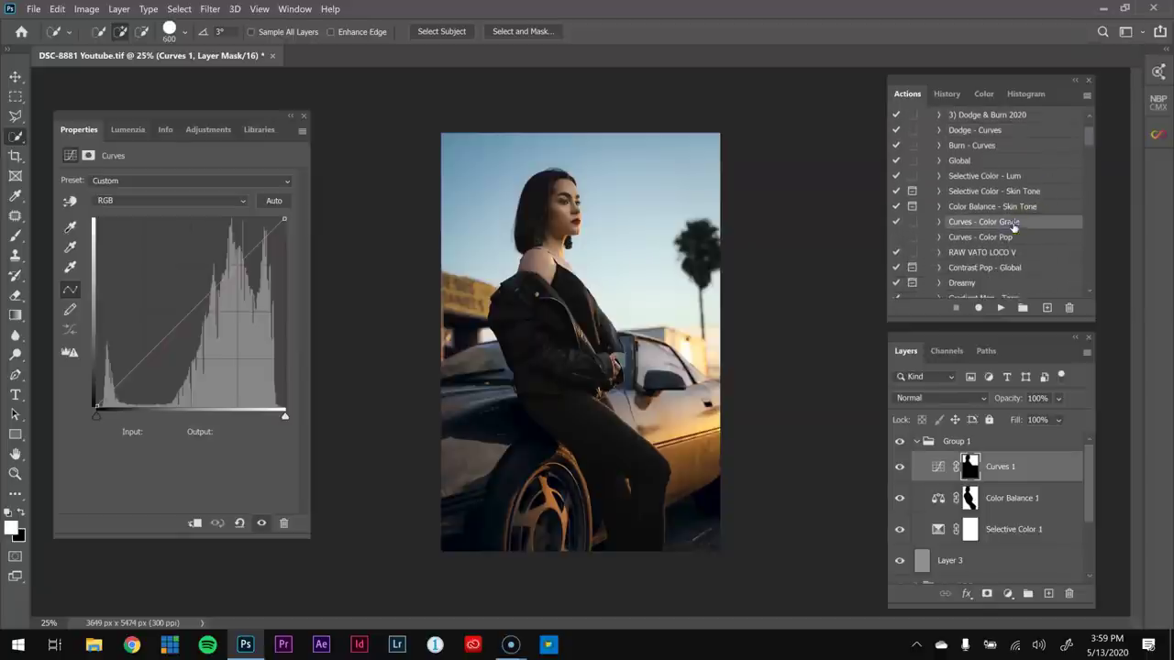
left_click(1001, 307)
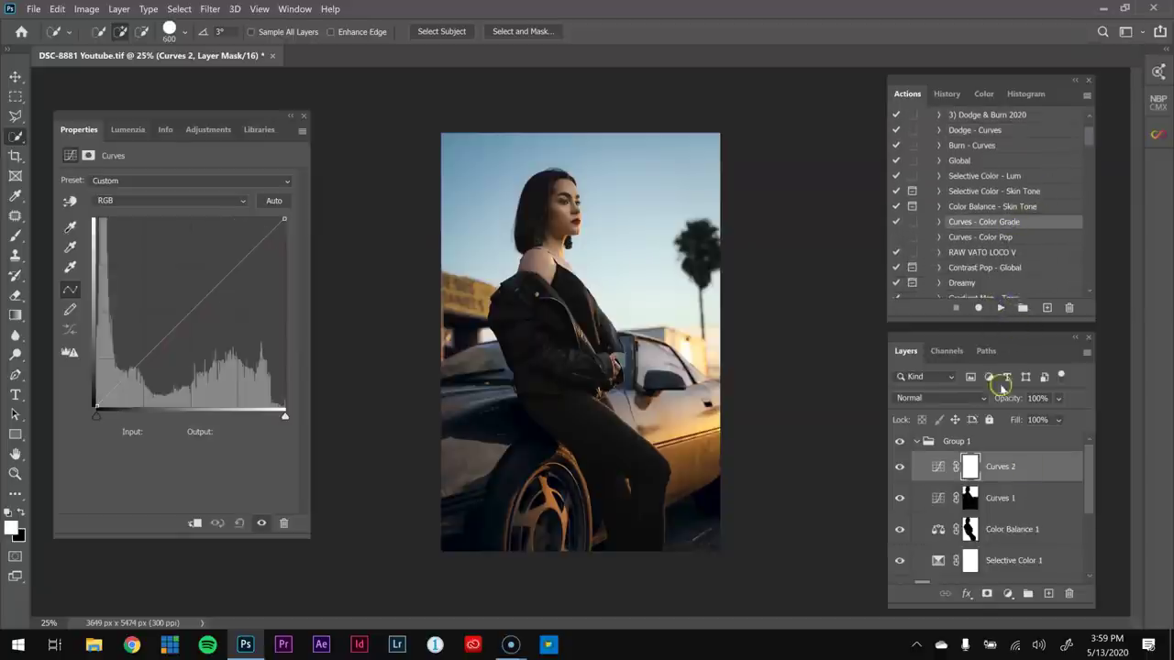
- Compare the image with the Curves 2 layer hidden and shown, and examine the woman's face up close
left_click(900, 467)
left_click(900, 467)
left_click(900, 467)
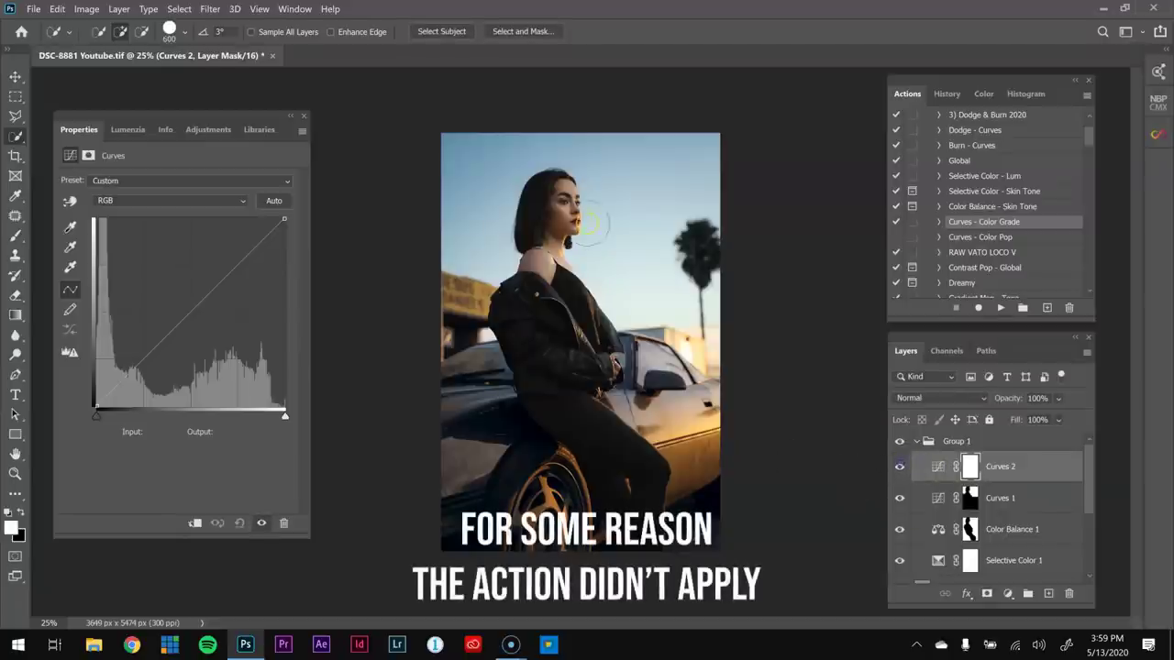
key("z")
left_click(554, 188)
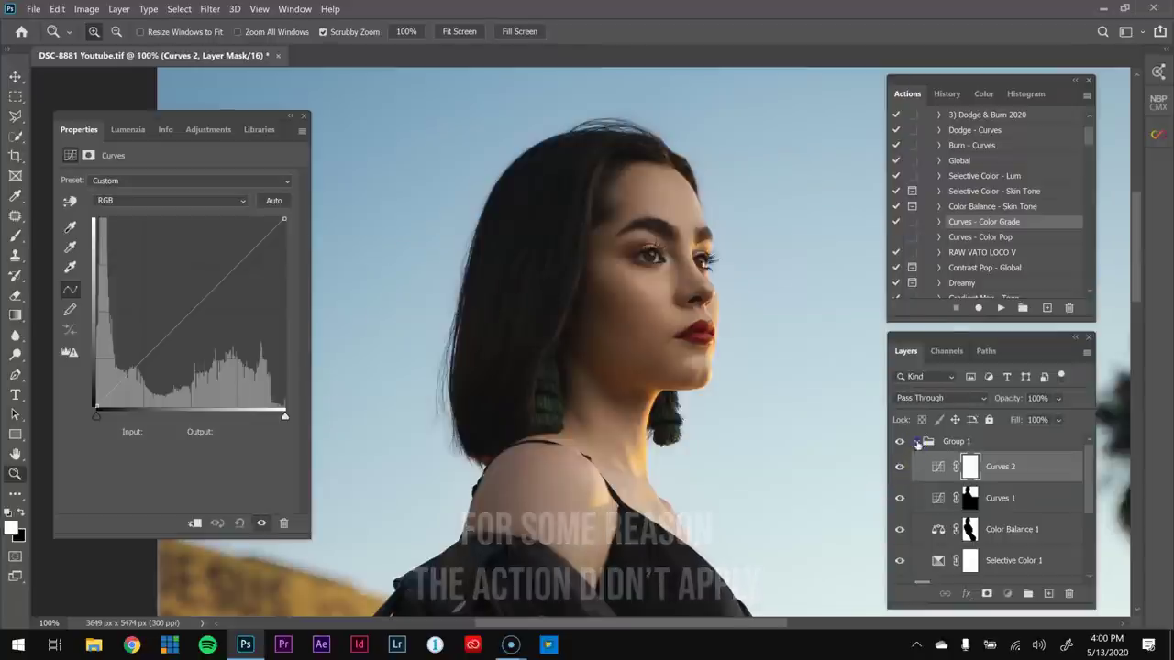
- Collapse the layer group and rename it Color Grading
left_click(914, 441)
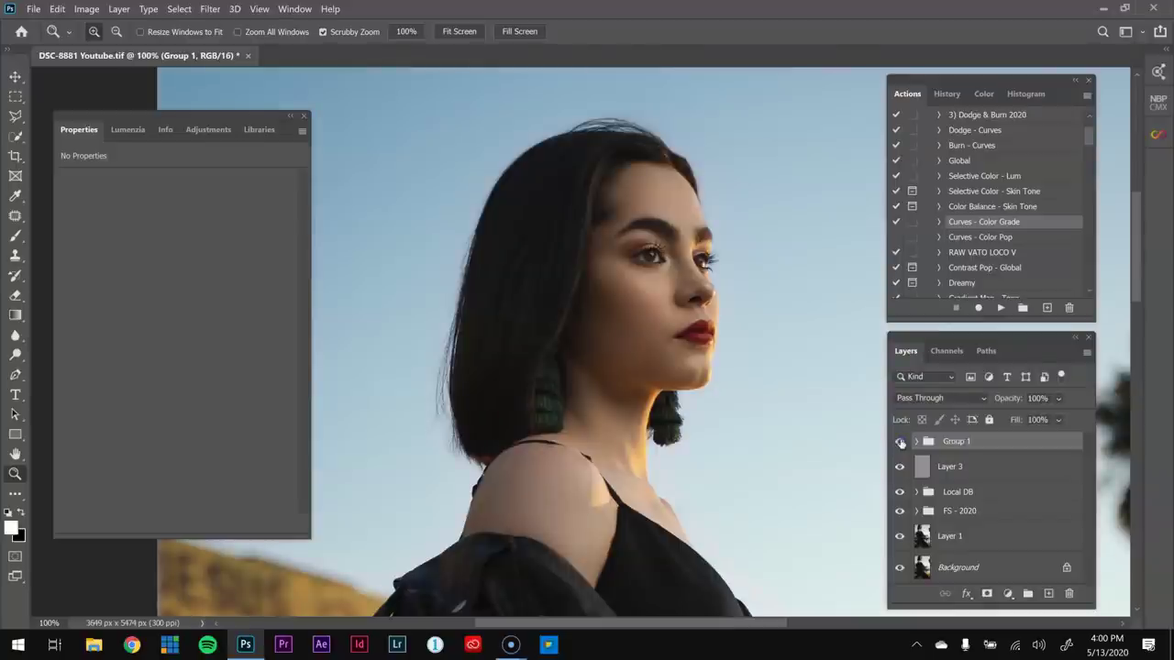
key("ctrl+minus")
key("ctrl+minus")
key("ctrl+minus")
key("ctrl+minus")
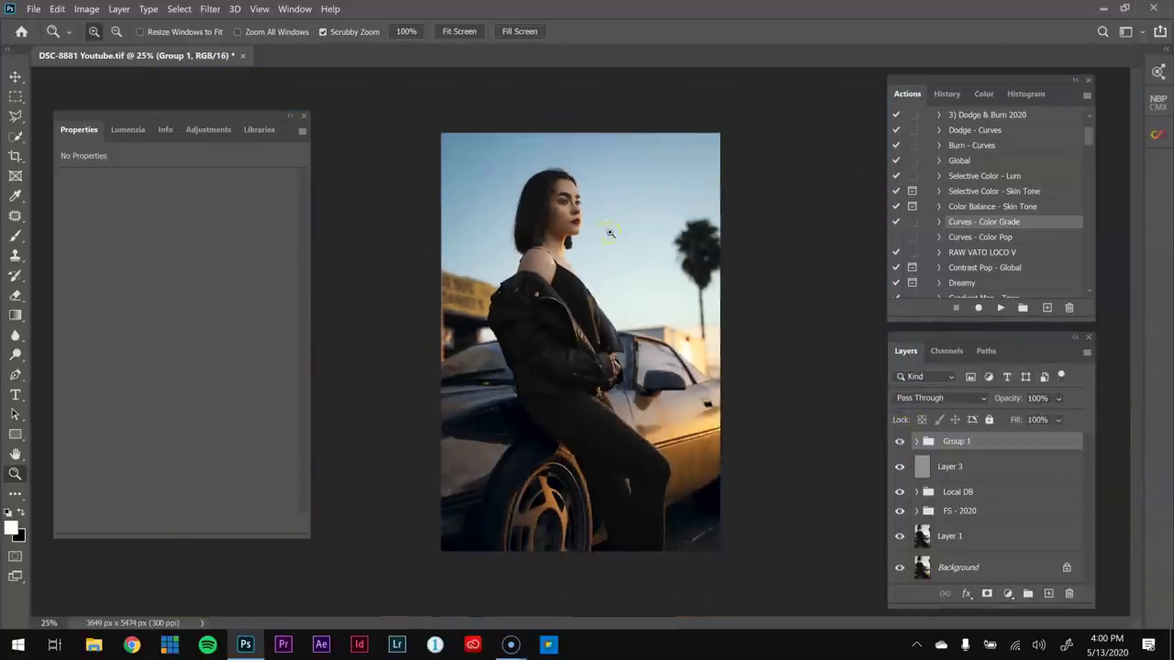
key("ctrl+plus")
key("ctrl+minus")
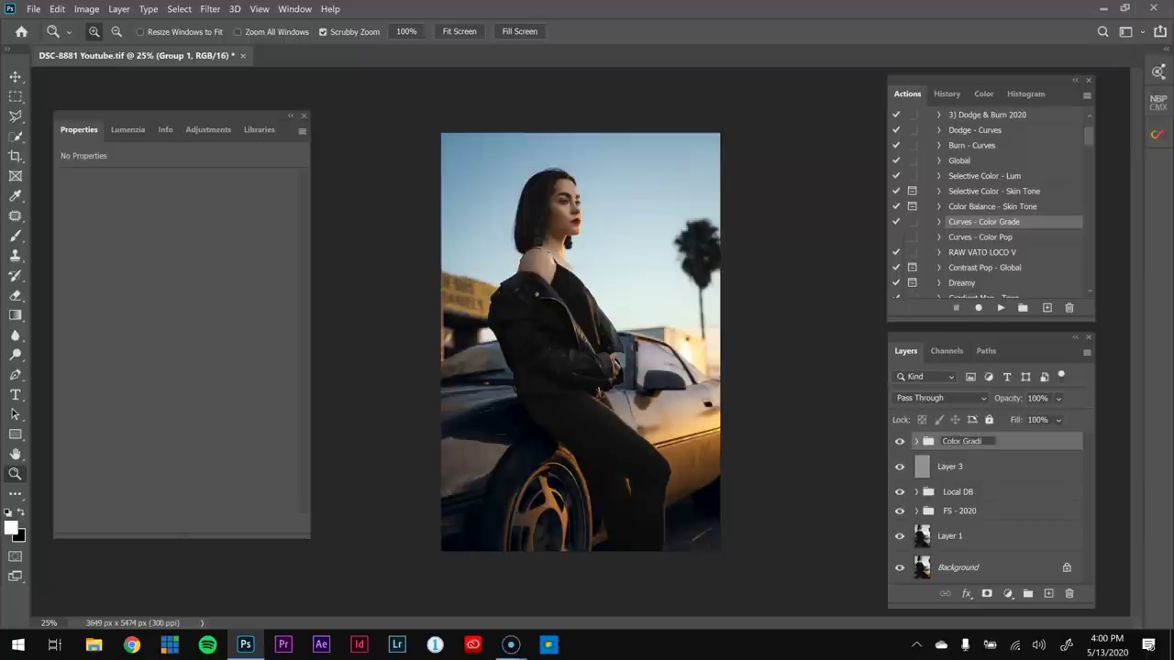
type("ng")
key("Return")
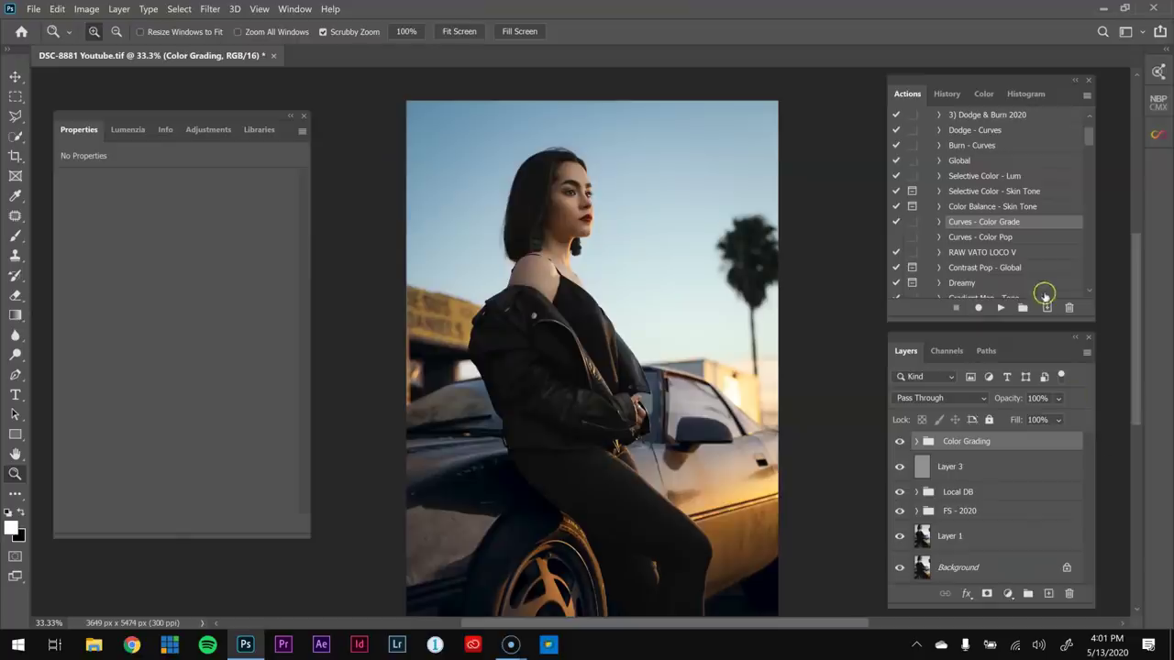
- Run the RAW VATO LOCO V action above the Color Grading group to add a Camera Raw smart object layer
left_click(1015, 252)
scroll(1014, 249, "down", 1)
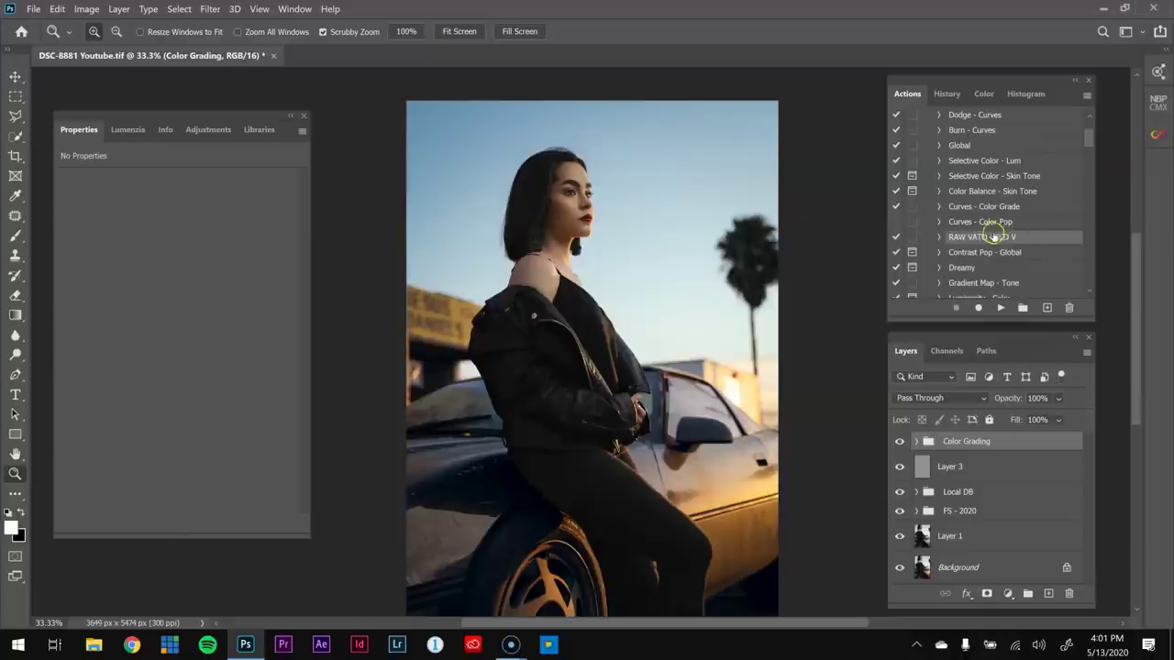
scroll(1000, 238, "down", 1)
left_click(999, 310)
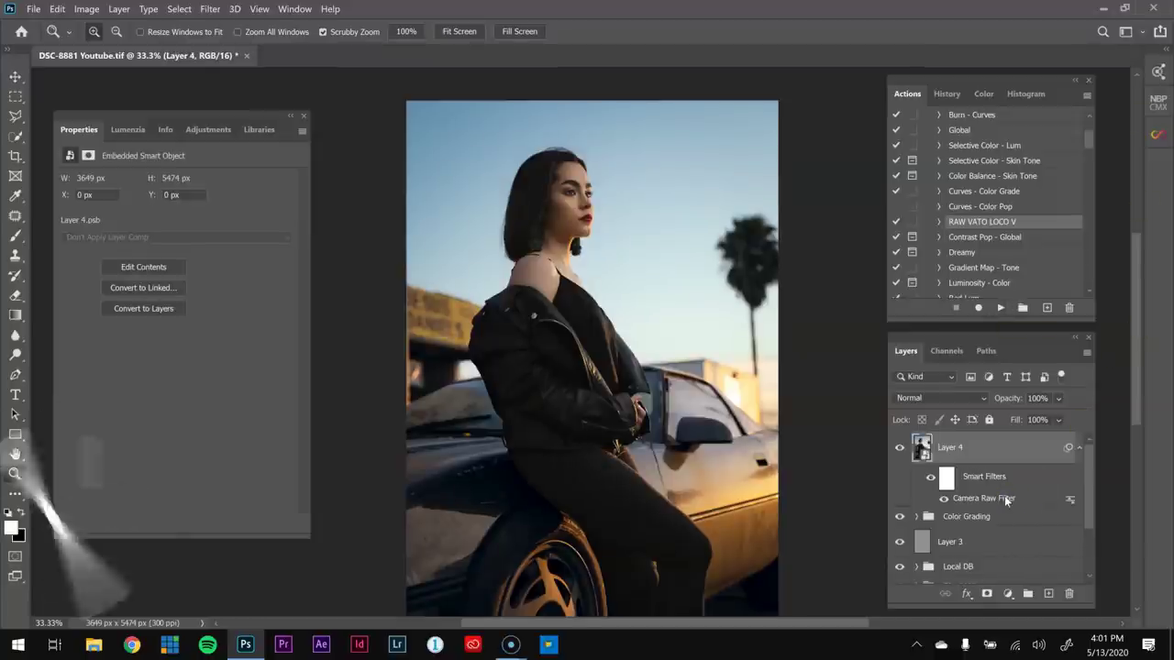
- Open Layer 4's Camera Raw Filter and load the settings file Monet Youtube.xmp
double_click(1005, 497)
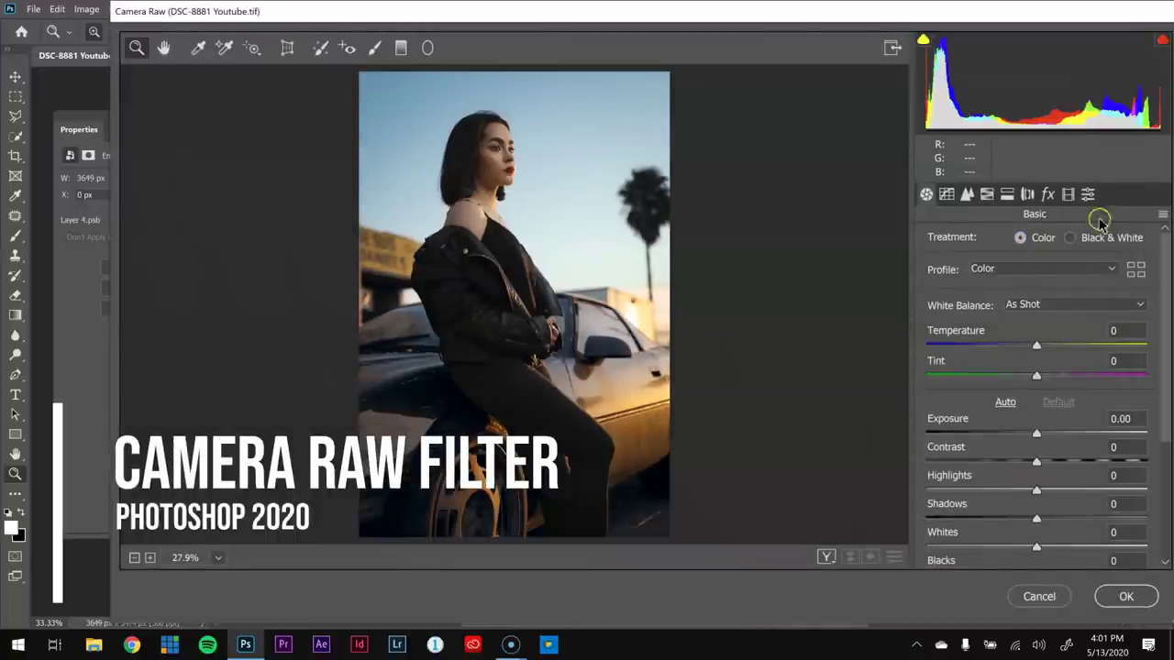
left_click(1162, 213)
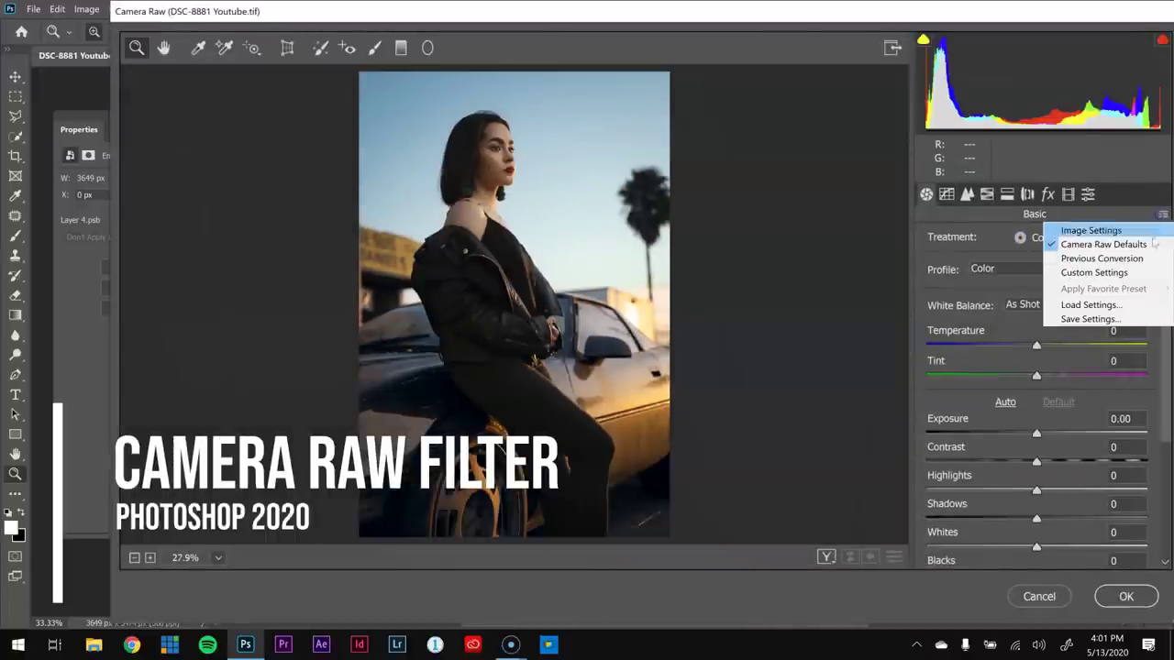
left_click(1123, 306)
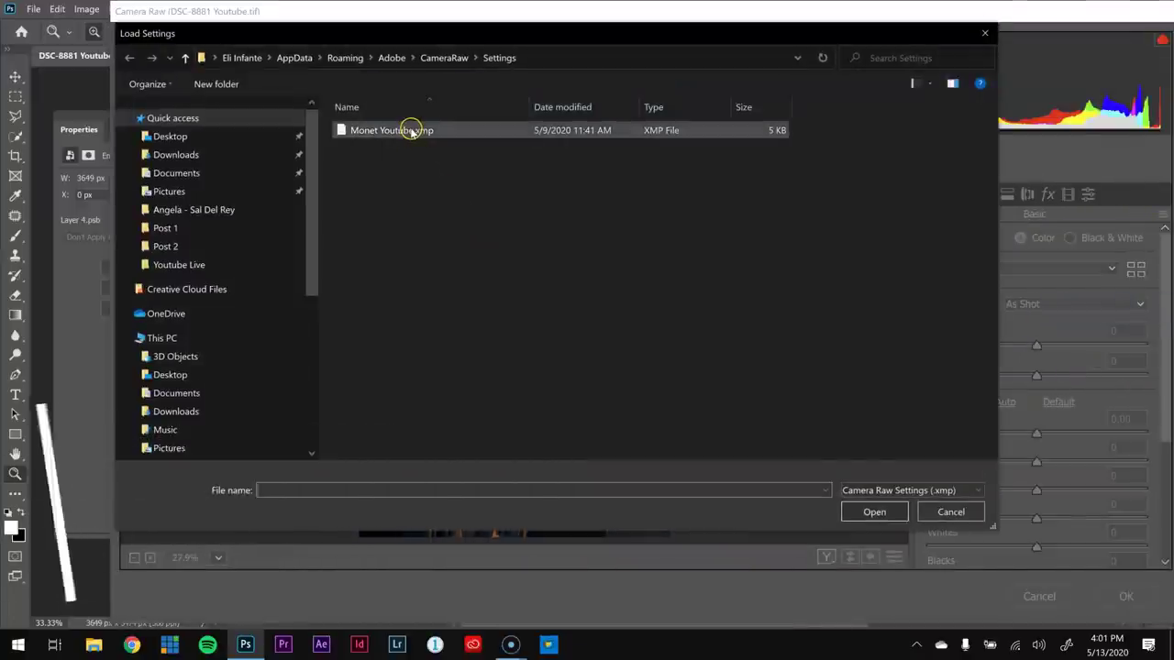
double_click(412, 130)
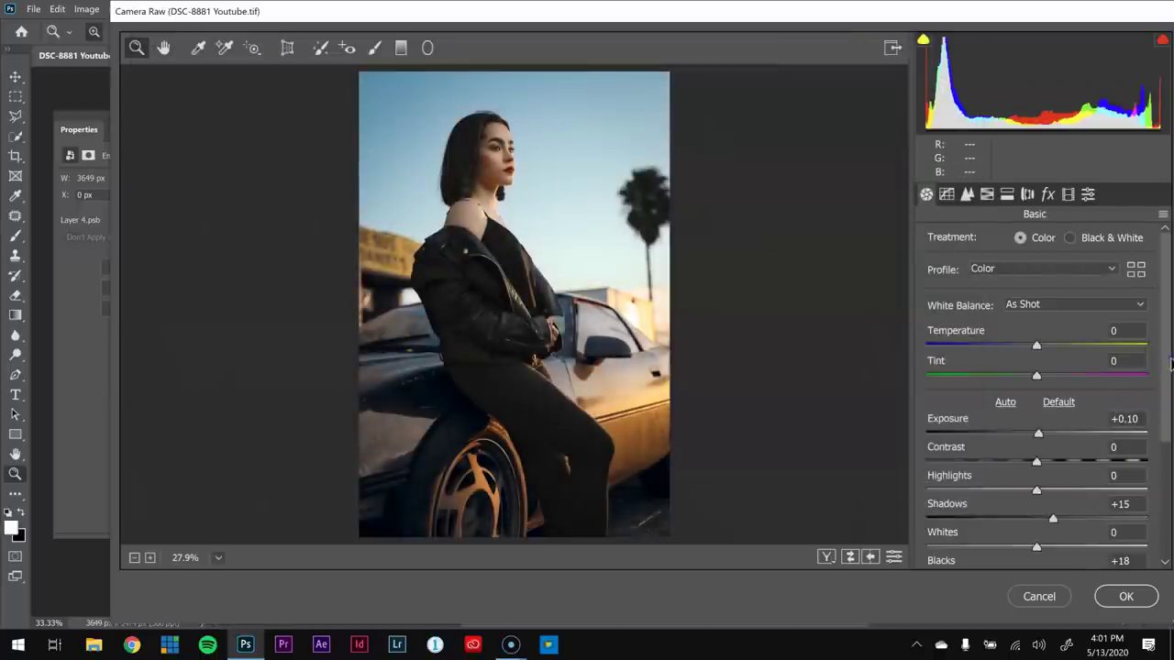
- Review the loaded Camera Raw settings for basic tone, tone curve, detail and HSL luminance, saturation and hue
scroll(1166, 422, "down", 2)
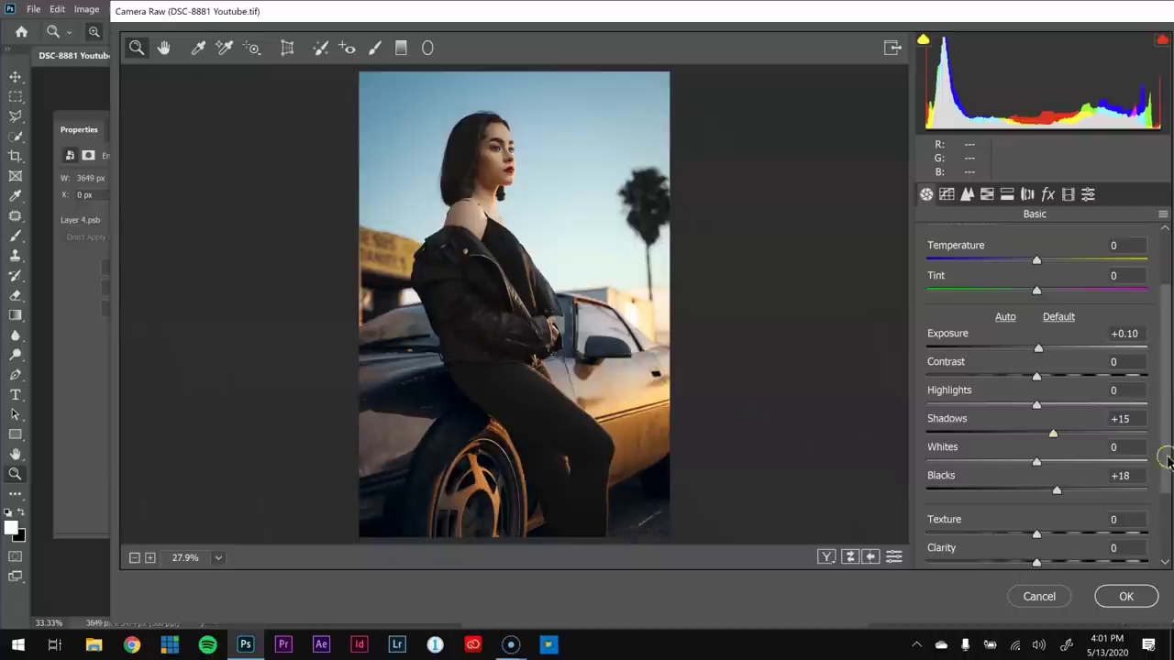
scroll(1167, 458, "down", 3)
scroll(1166, 413, "up", 6)
left_click(948, 194)
left_click(968, 194)
left_click(986, 195)
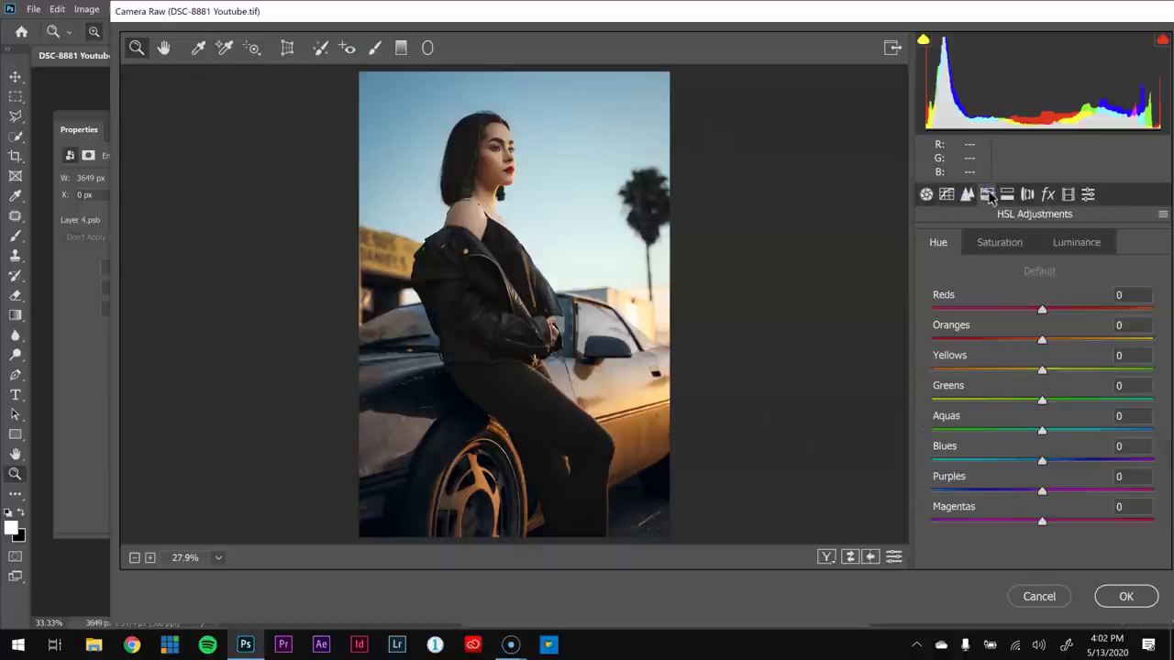
left_click(1077, 242)
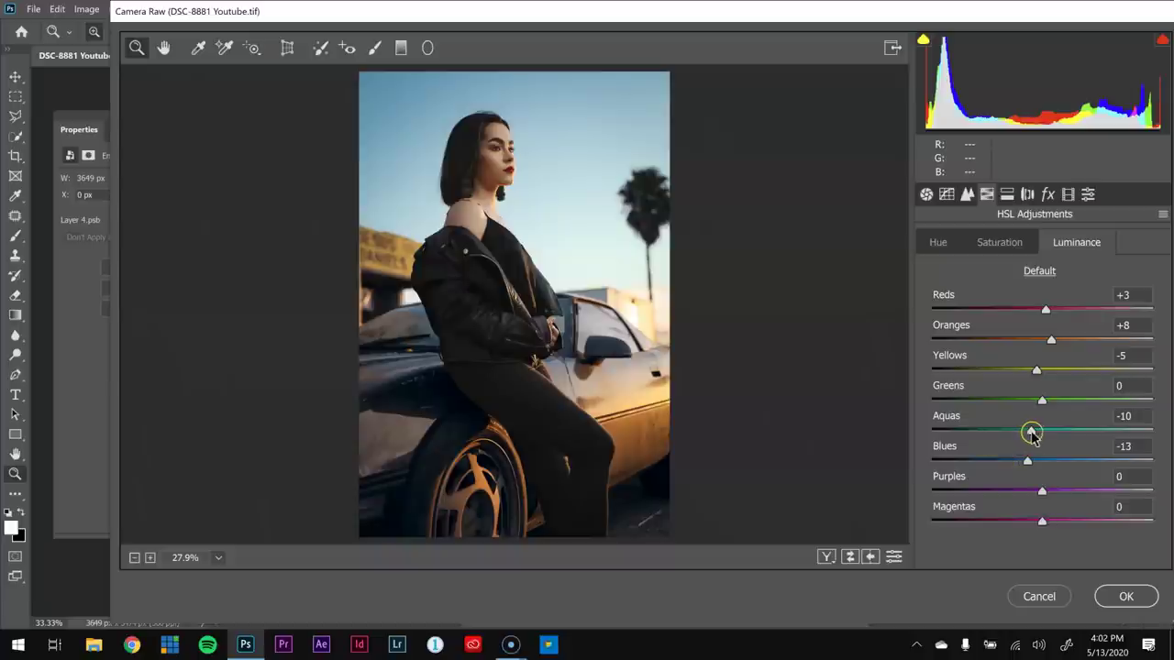
left_click(997, 246)
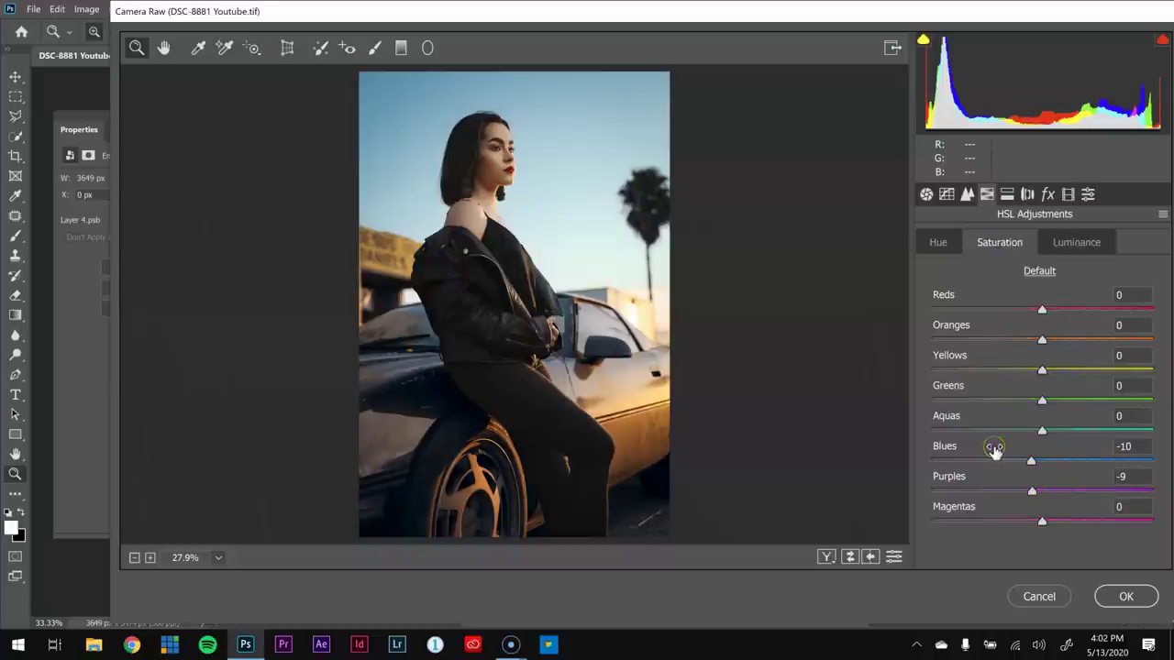
left_click(937, 244)
- Review the Split Toning, Lens Corrections, Effects and Calibration settings, keep Blue Primary saturation at +14, and apply the Camera Raw filter
left_click(1006, 193)
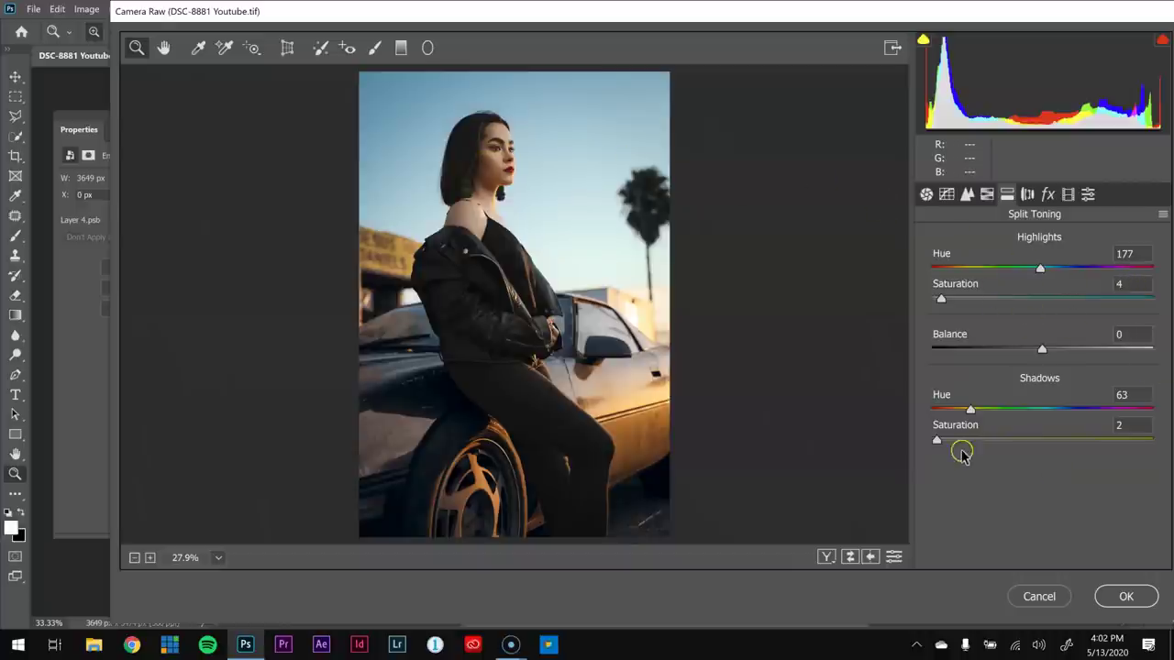
left_click(1027, 194)
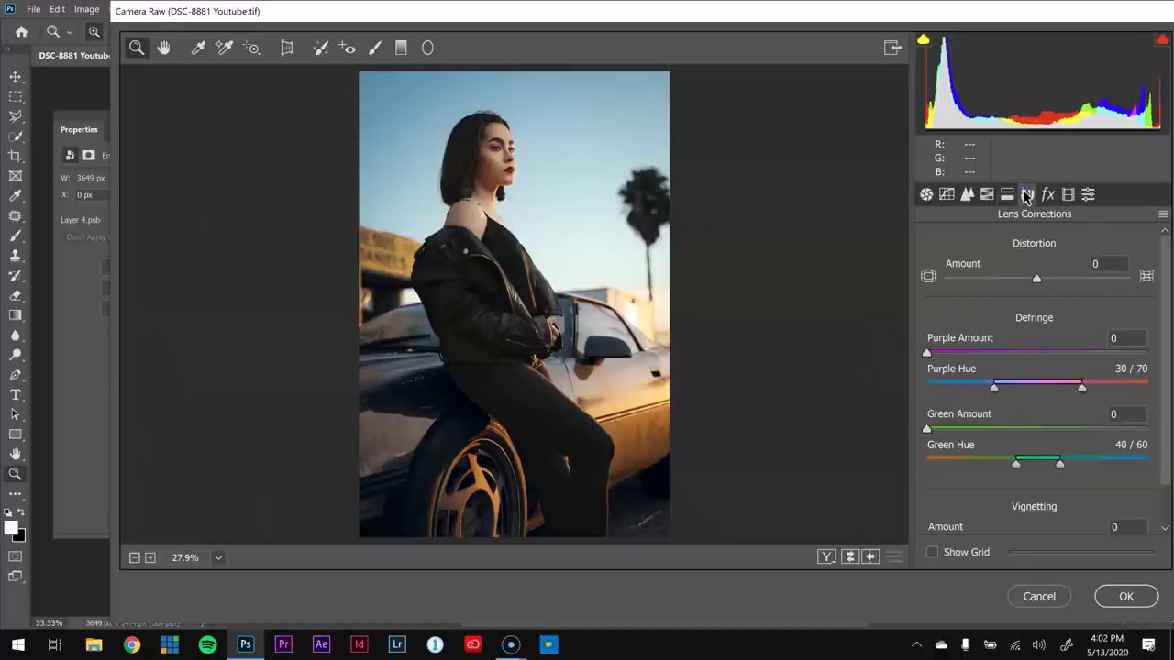
left_click(1048, 194)
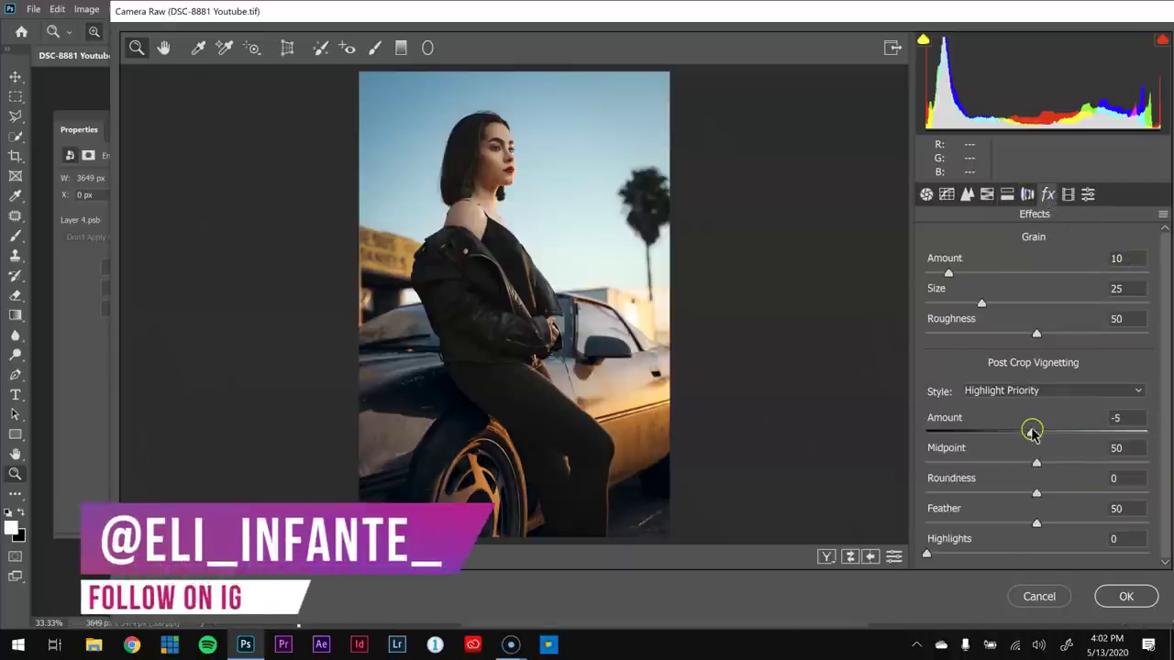
left_click(1068, 194)
scroll(1167, 268, "down", 1)
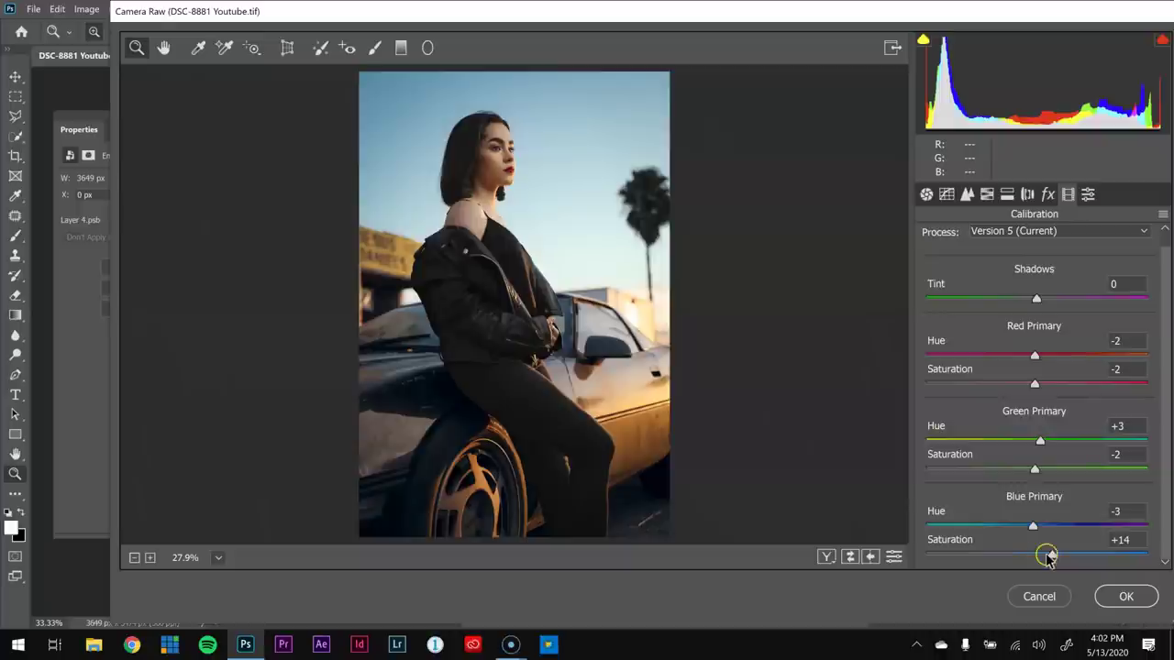
mouse_move(1051, 555)
left_mouse_down()
mouse_move(1105, 551)
mouse_move(1040, 549)
mouse_move(1078, 549)
mouse_move(1053, 551)
left_mouse_up()
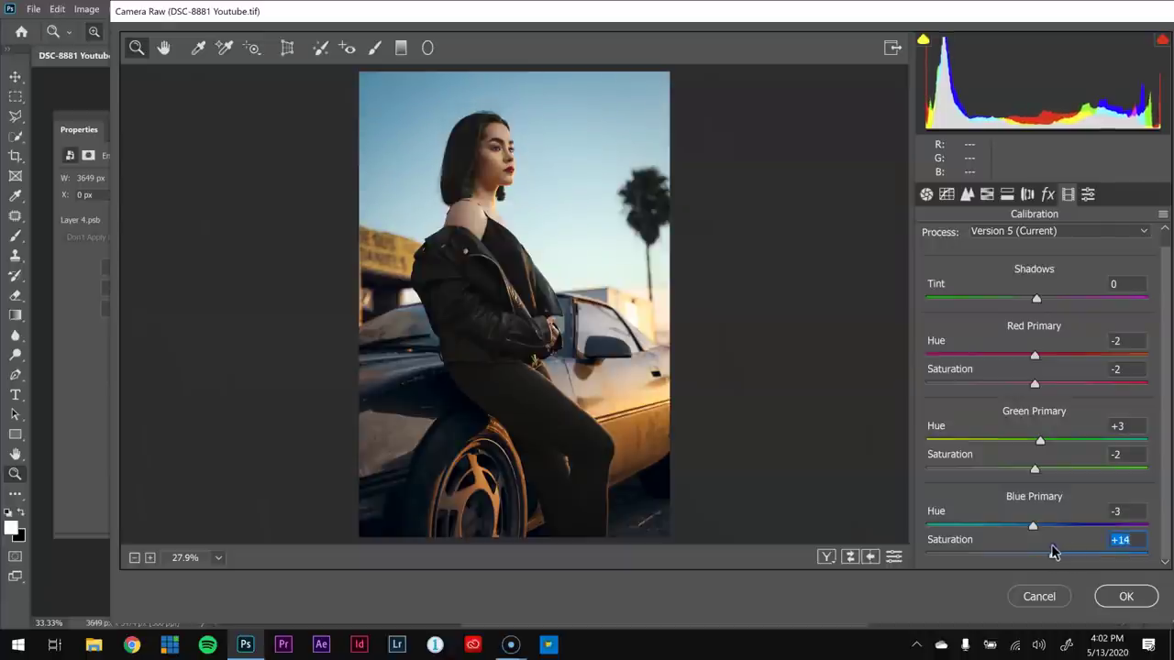
left_click(1134, 599)
left_click(1143, 598)
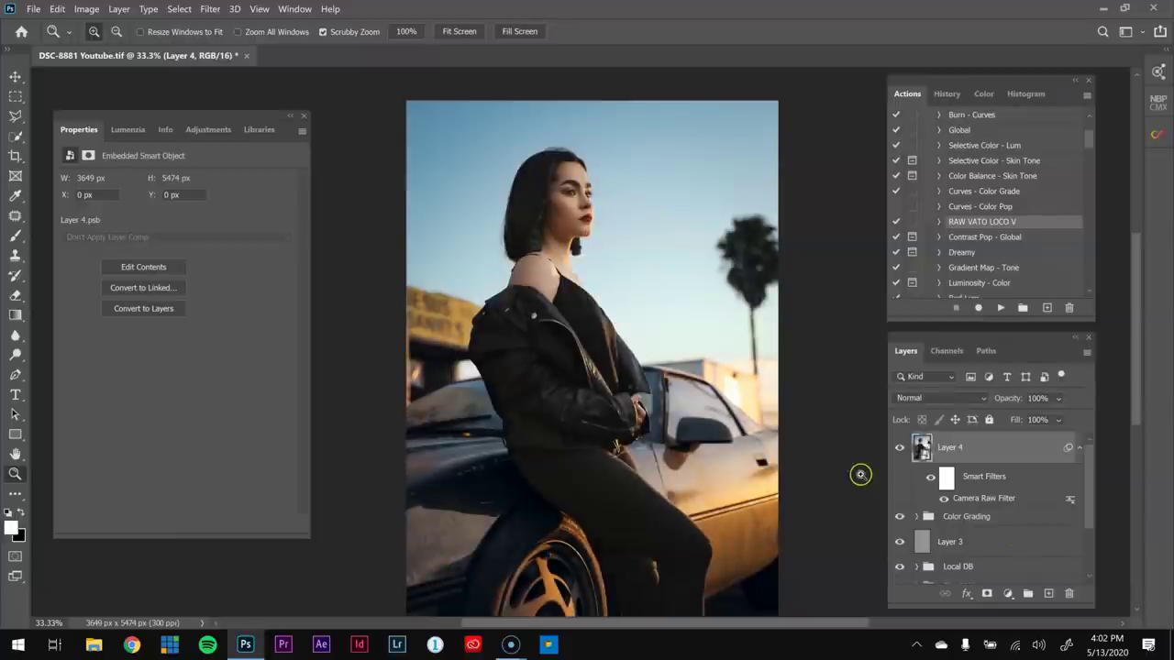
- Compare the original Background layer alone with the fully edited image
scroll(928, 483, "down", 3)
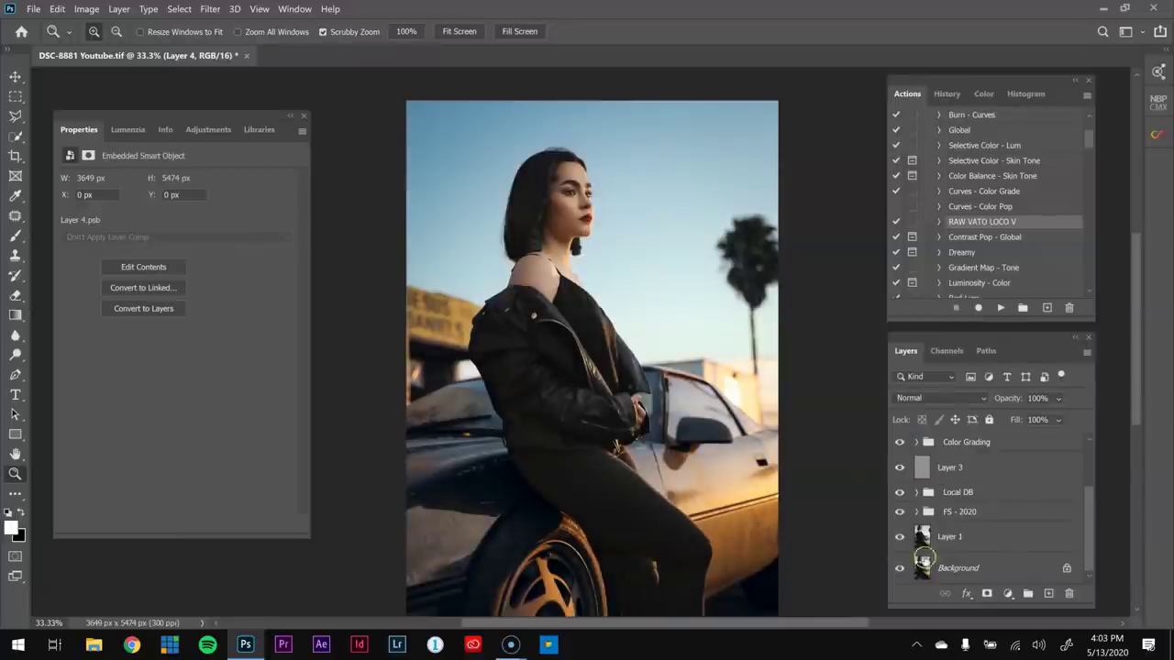
left_click(900, 569, "alt")
left_click(900, 569, "alt")
scroll(1003, 507, "up", 2)
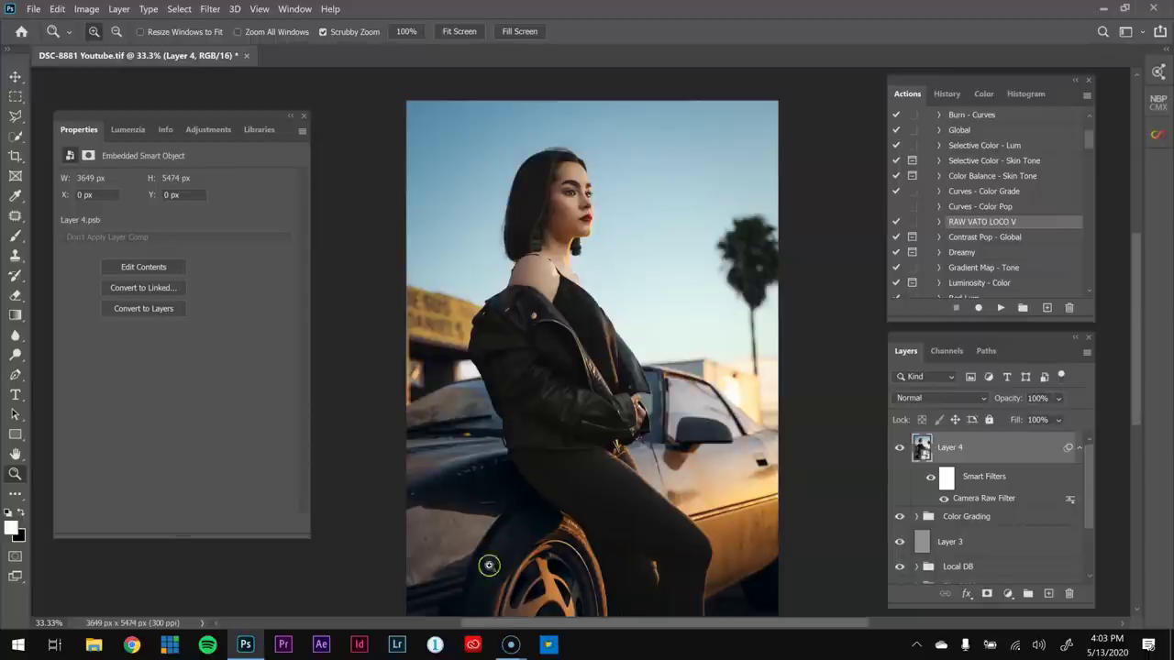
- Add a Curves adjustment layer above Layer 4 and anchor its Blue channel curve at the lower quarter-tone gridline
left_click(1009, 595)
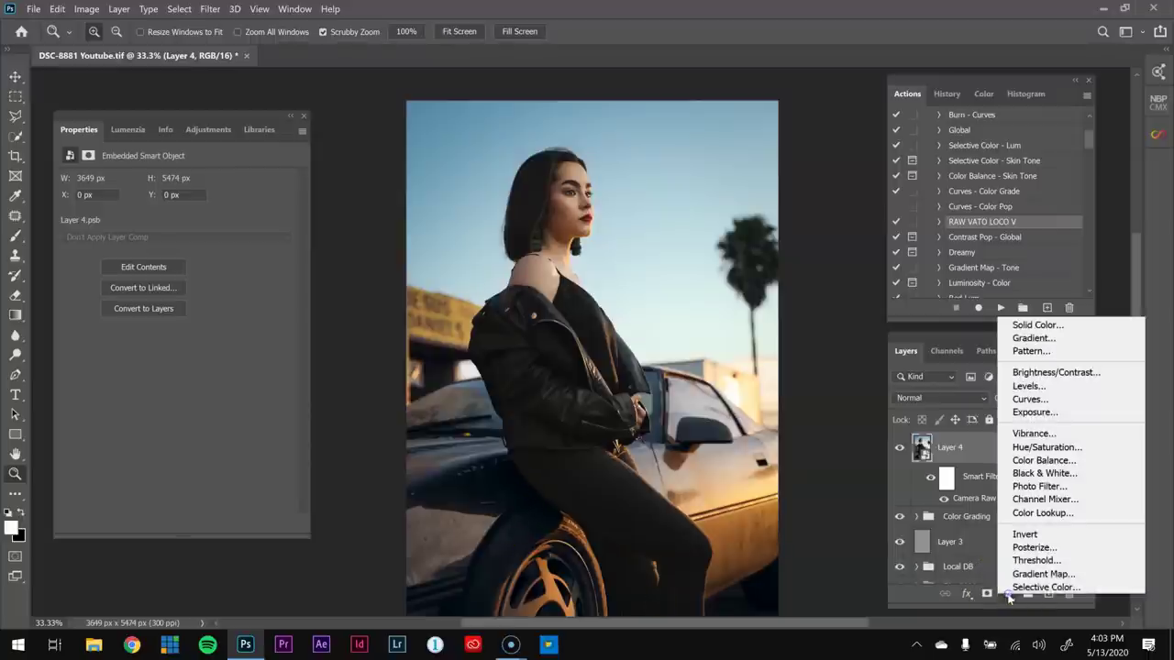
left_click(1046, 403)
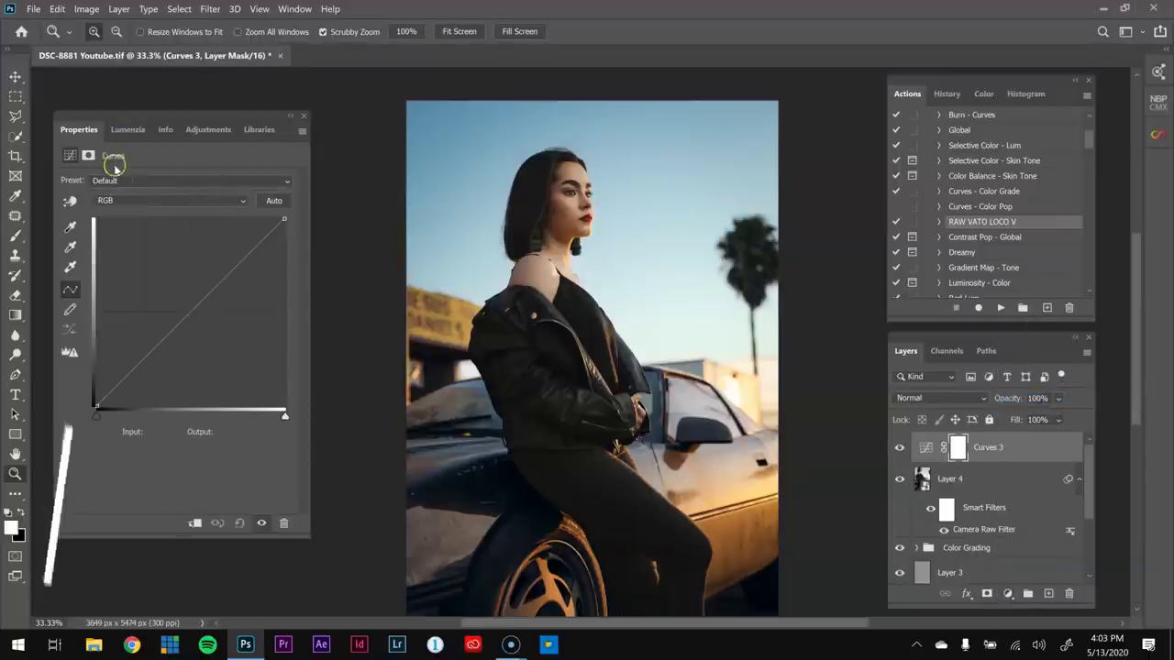
left_click(162, 199)
left_click(99, 248)
left_click(142, 360)
left_click(142, 360)
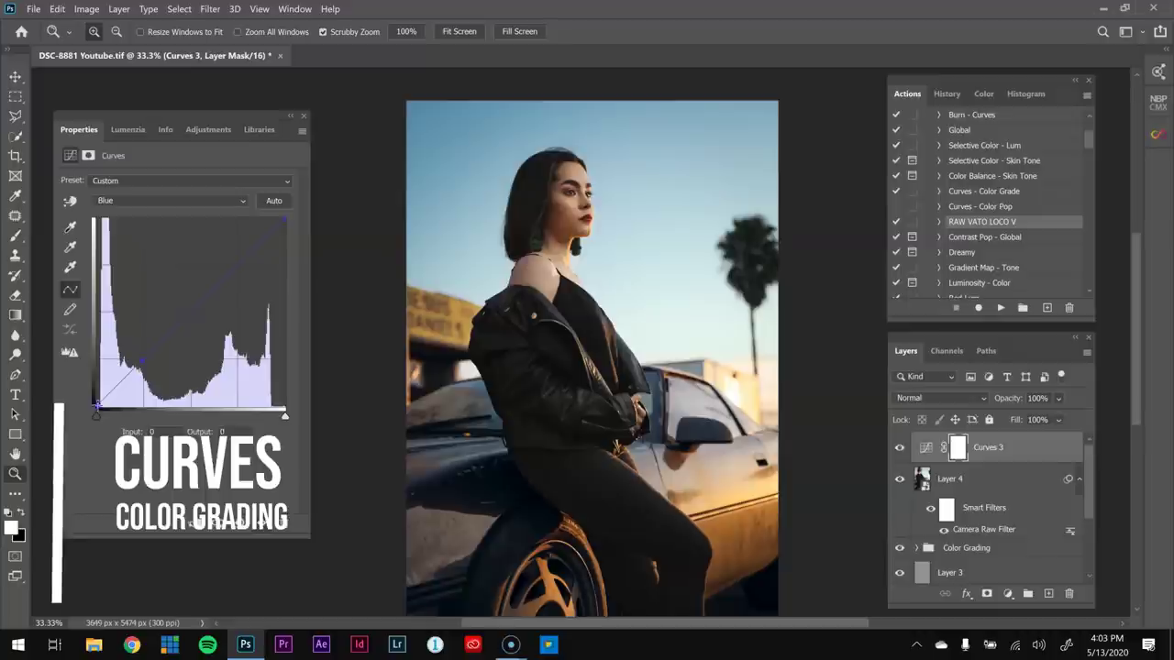
- Raise the black point of the Blue curve to an output of 7 to tint the shadows blue
left_click_drag(96, 406, 94, 404)
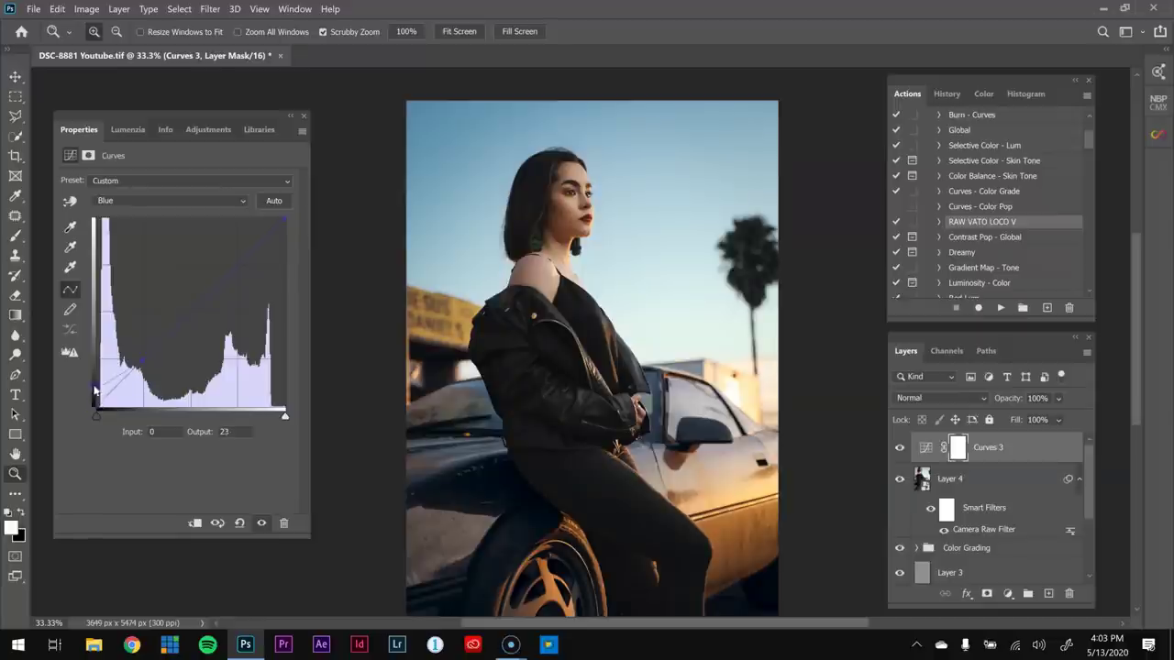
left_click_drag(83, 319, 80, 351)
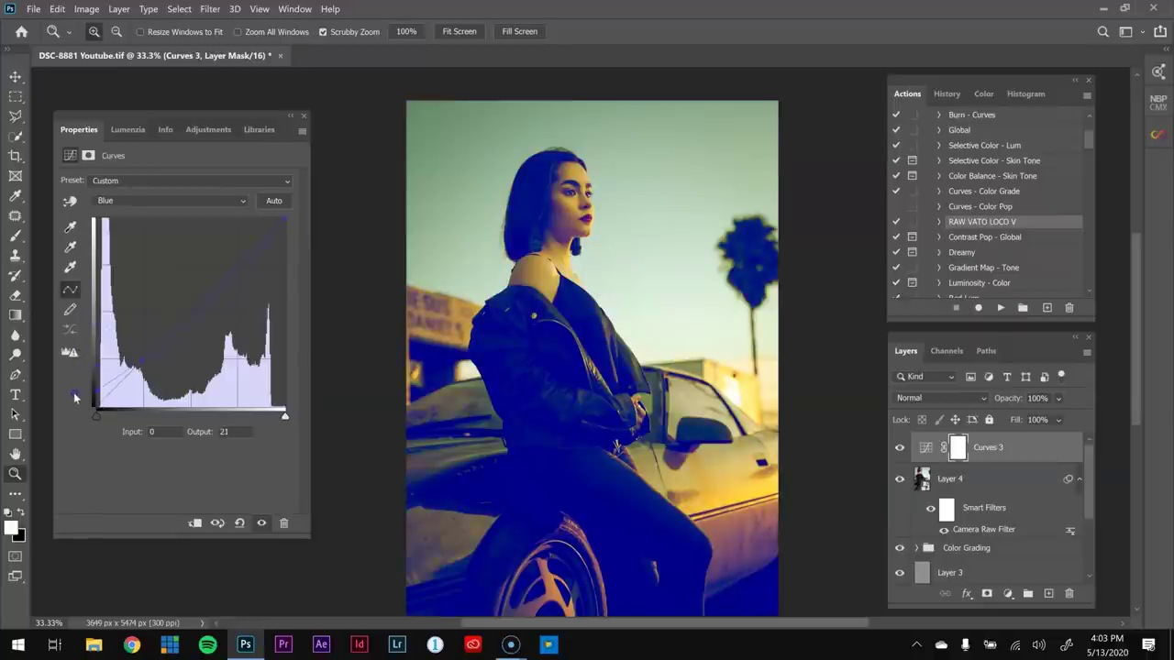
left_click_drag(74, 392, 69, 390)
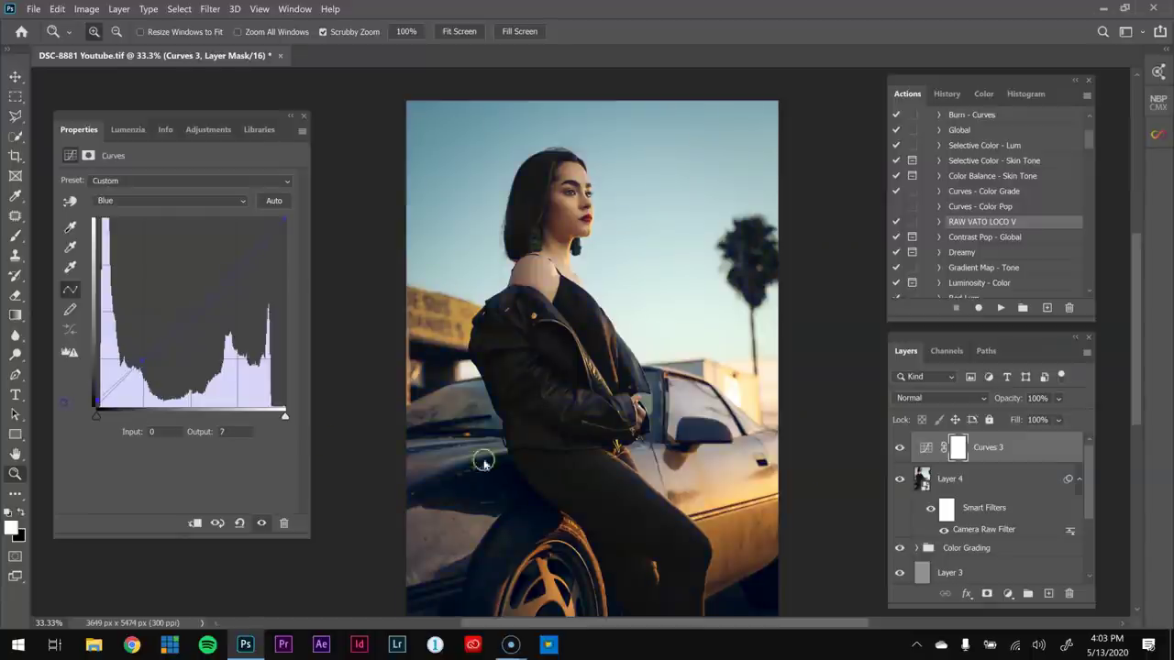
- Compare the whole image with and without the new Curves adjustment
left_click(900, 449)
left_click(900, 448)
left_click(900, 448)
left_click(900, 448)
key("ctrl+minus")
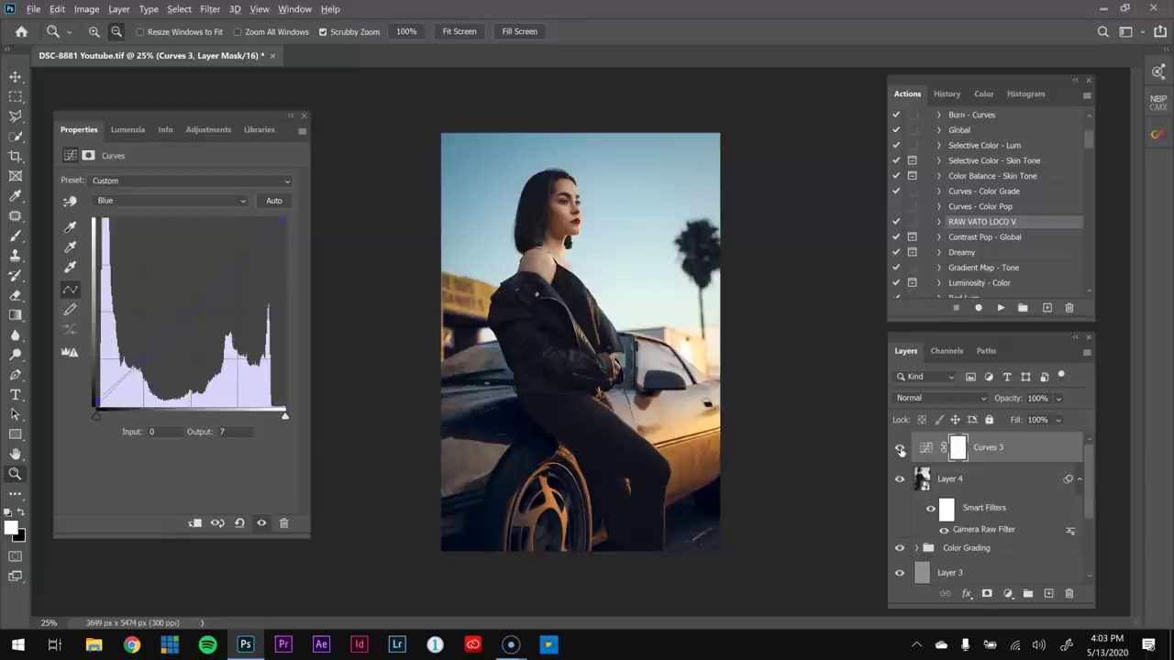
- Group all layers above the Background and convert the group into a Smart Object
scroll(997, 523, "down", 3)
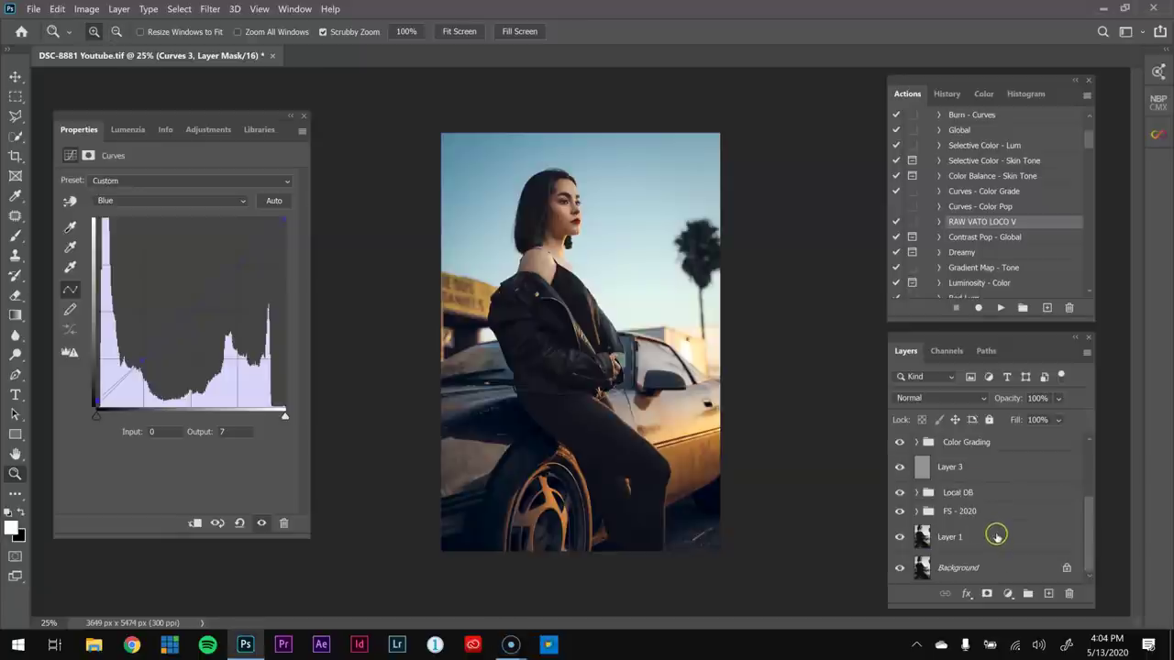
left_click(1013, 530, "shift")
scroll(1016, 524, "up", 3)
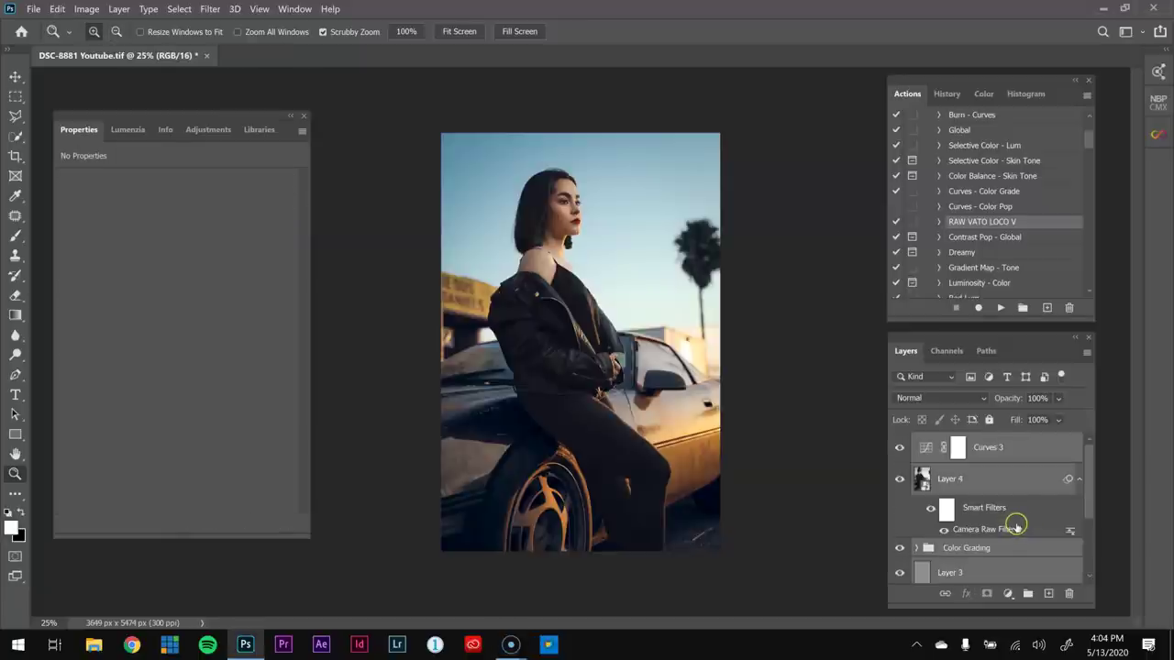
key("ctrl+g")
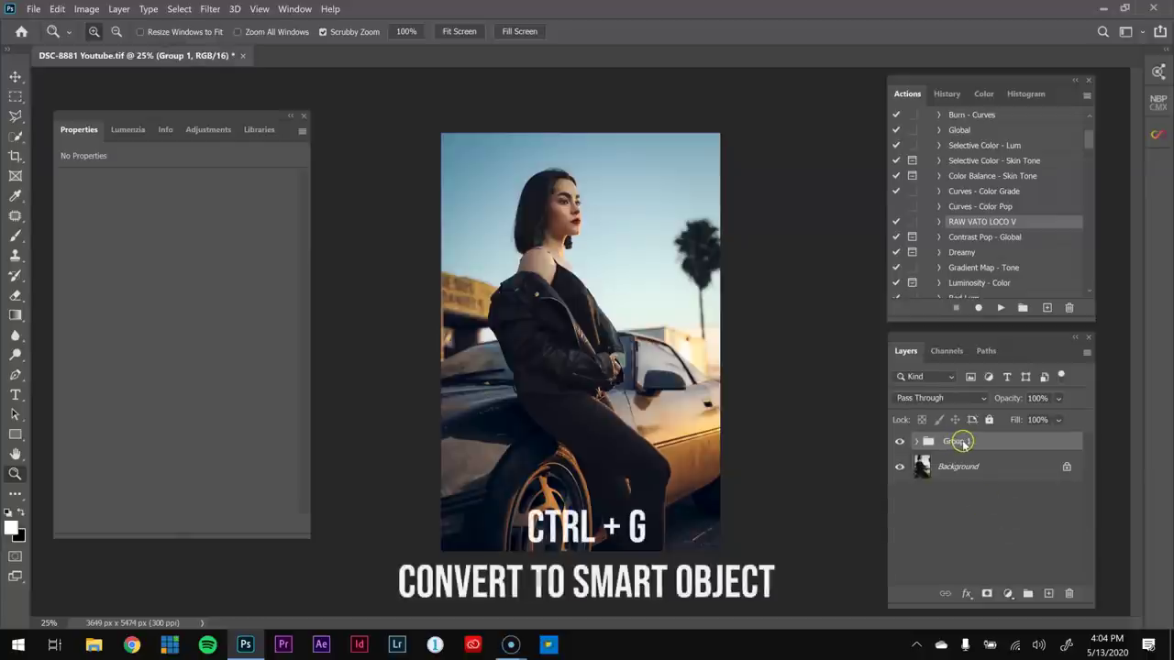
right_click(958, 442)
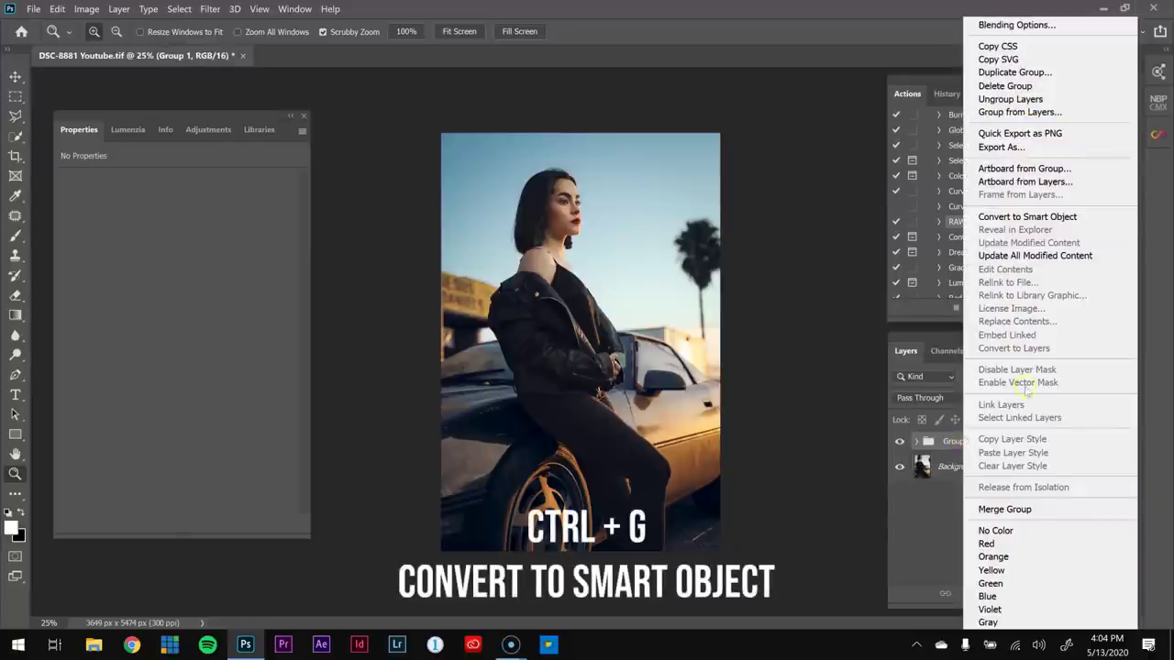
left_click(1018, 216)
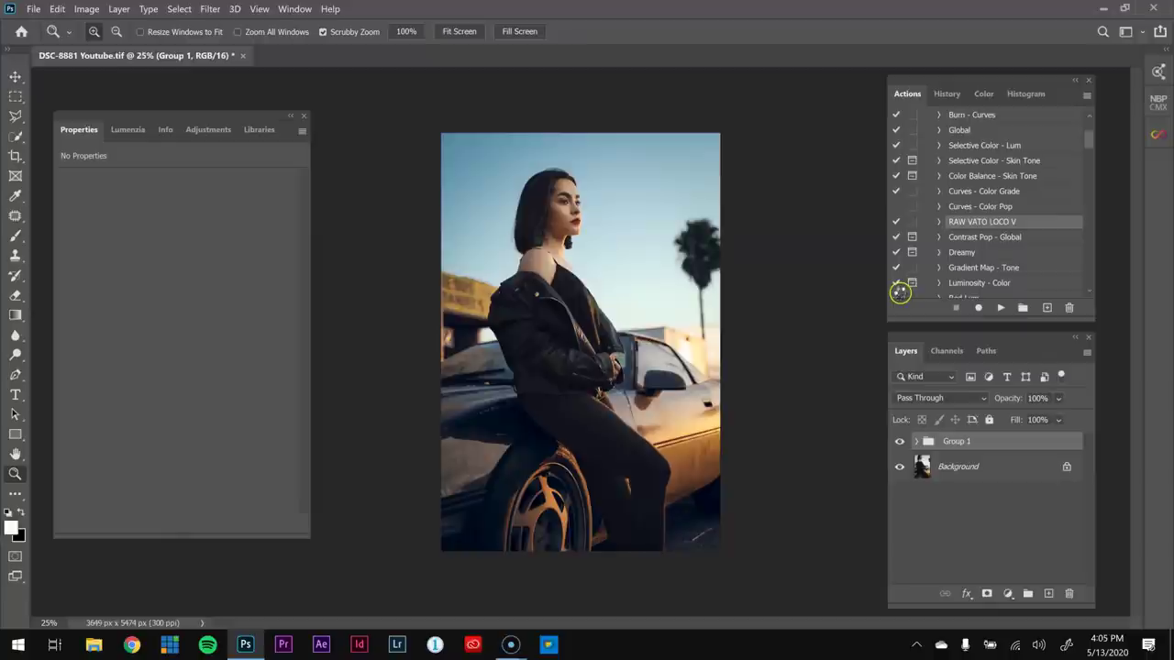
- Run the 3) Dodge & Burn 2020 action from the Infante 2020 Actions set on the Smart Object
scroll(1006, 234, "up", 3)
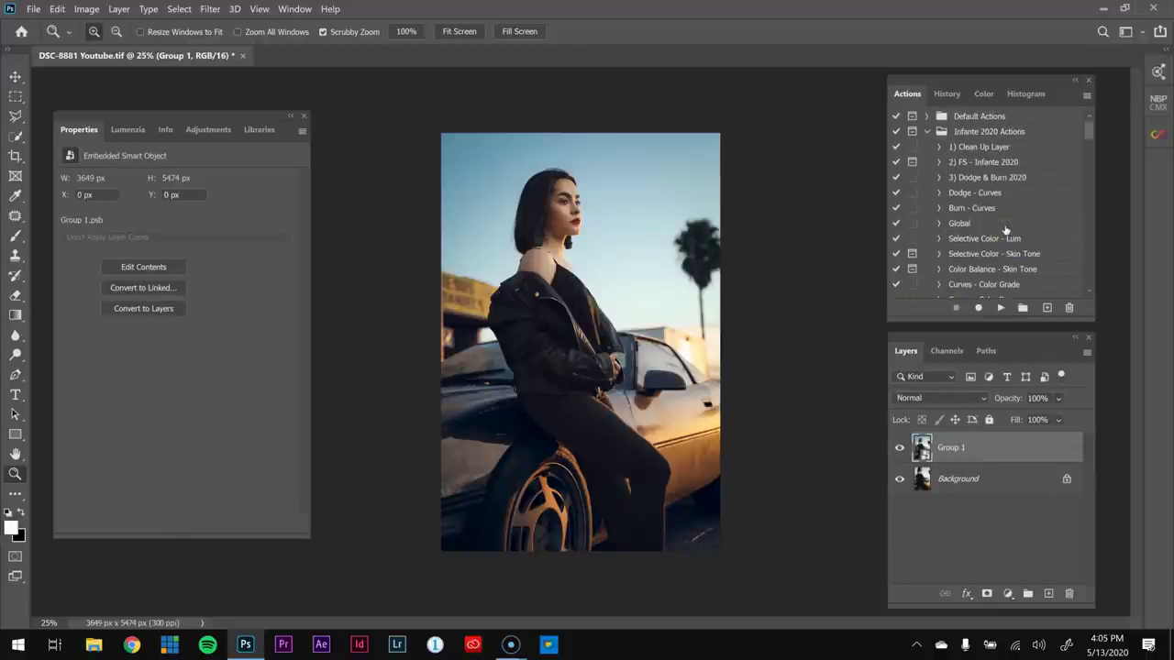
left_click(1004, 179)
left_click(1000, 309)
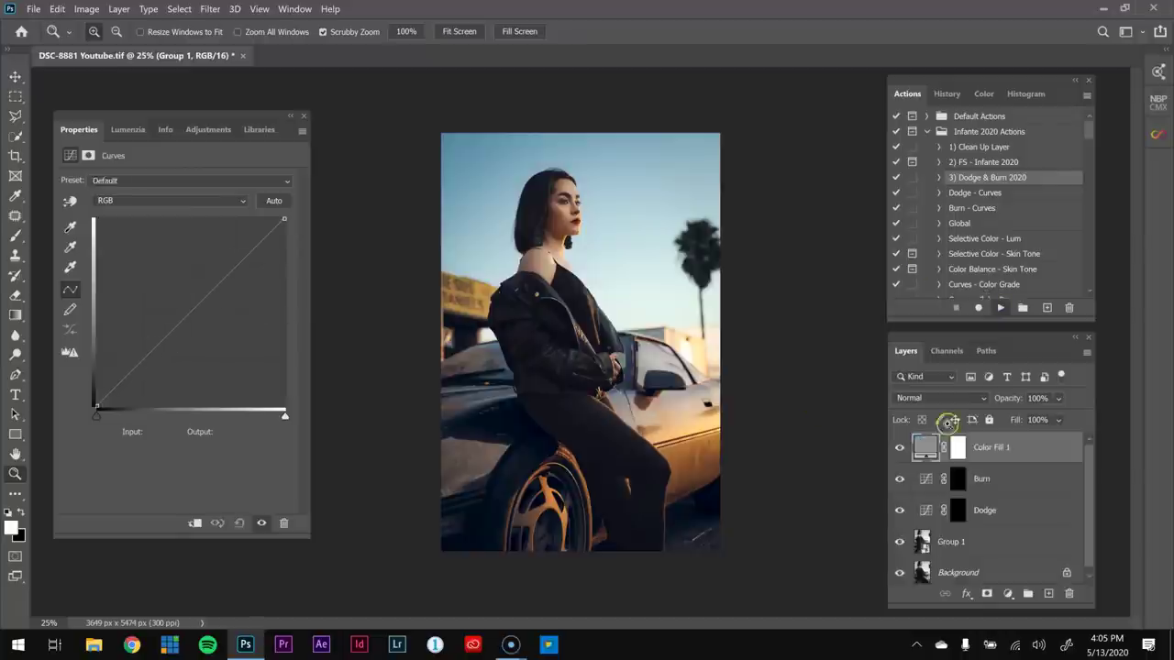
- Paint on the Burn layer's mask with a white 60 px brush at 1% flow to even out the cheek and jaw
left_click(969, 517)
mouse_move(528, 154)
left_mouse_down()
mouse_move(524, 204)
mouse_move(593, 239)
mouse_move(611, 178)
mouse_move(589, 357)
mouse_move(673, 314)
mouse_move(710, 263)
left_mouse_up()
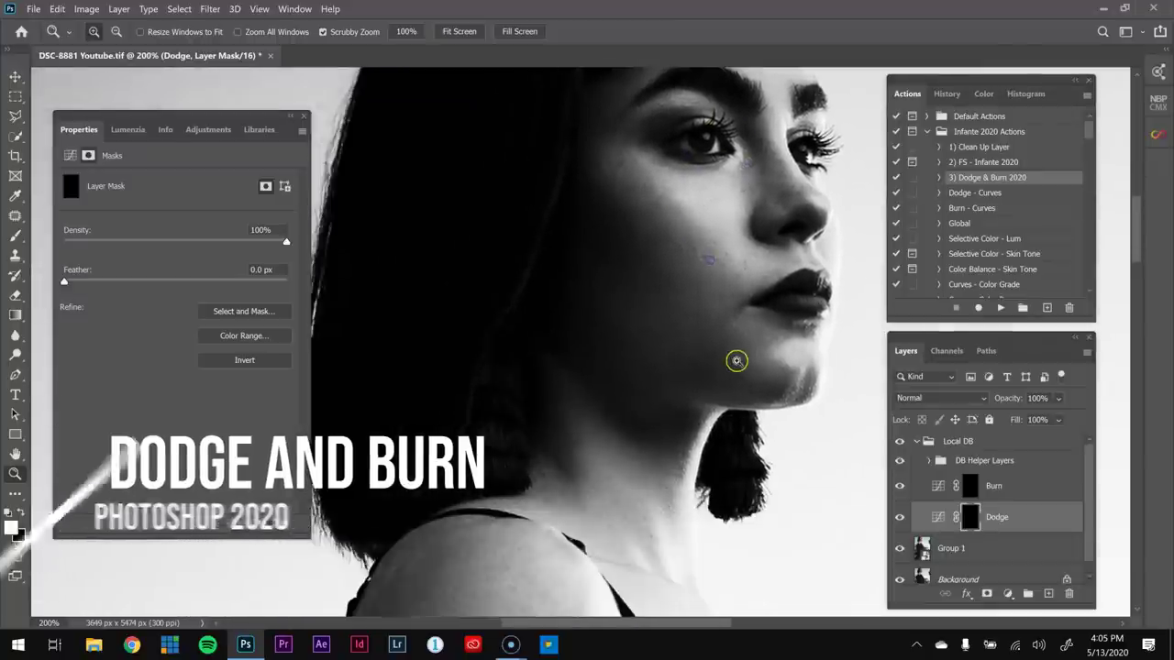
left_click(971, 489)
key("b")
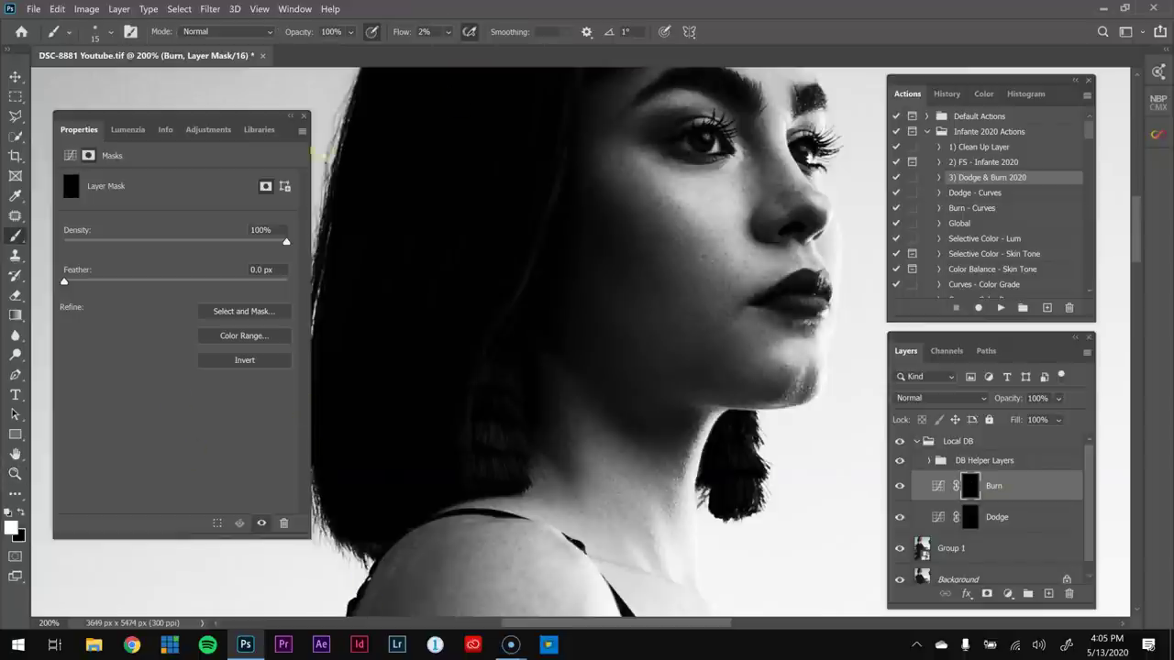
type("1")
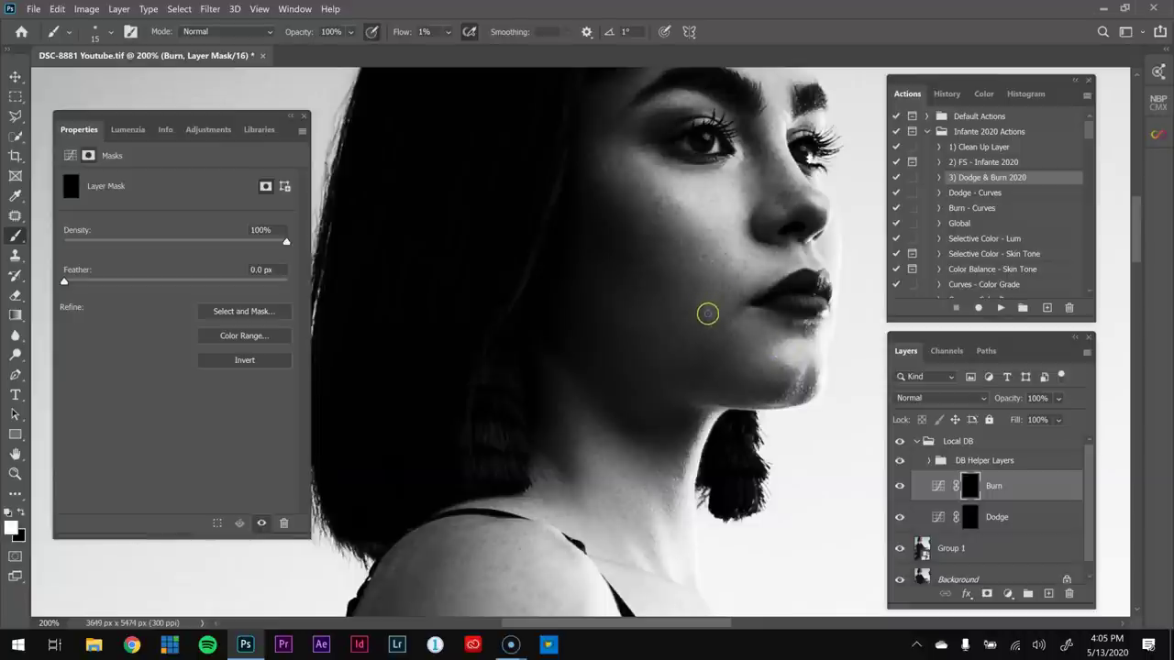
key("bracketright")
key("bracketright")
key("bracketright")
key("bracketright")
key("bracketright")
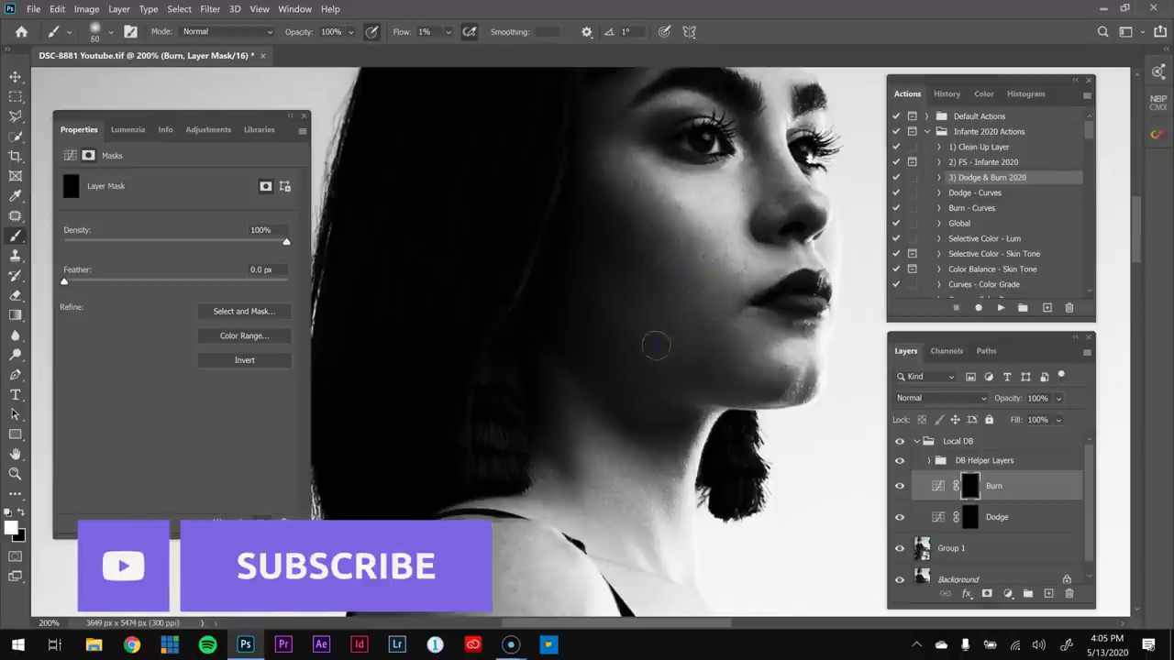
key("bracketright")
key("bracketright")
key("bracketright")
key("bracketright")
key("bracketleft")
key("bracketleft")
key("bracketleft")
key("bracketleft")
key("bracketleft")
key("bracketleft")
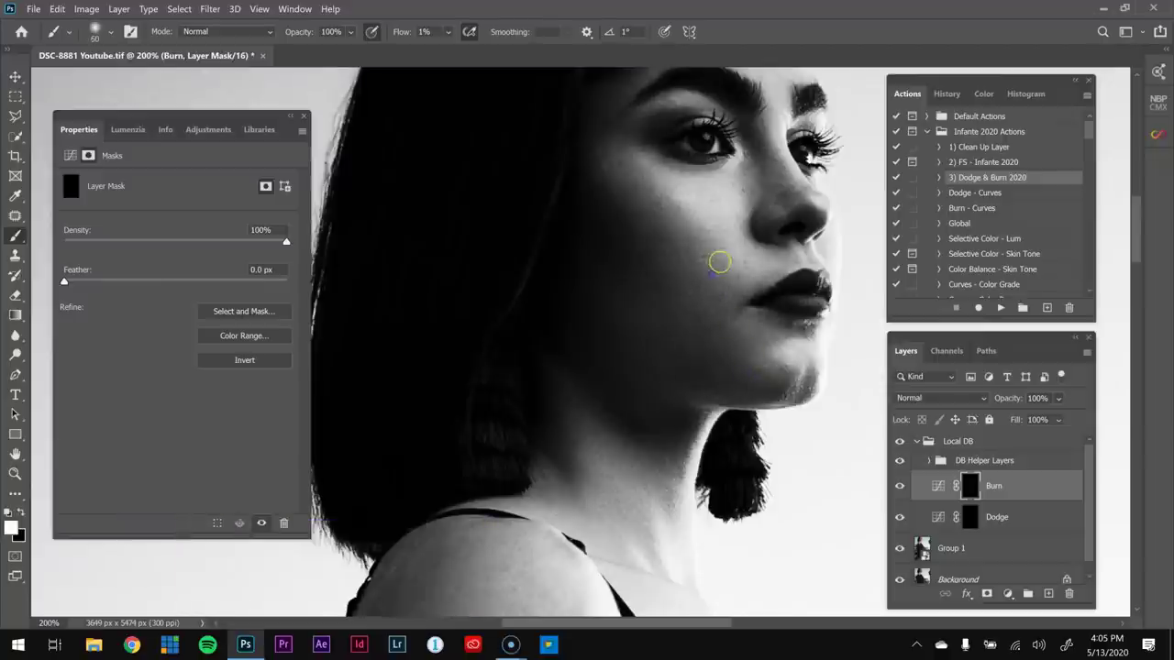
mouse_move(754, 277)
left_mouse_down()
mouse_move(716, 379)
mouse_move(768, 230)
left_mouse_up()
left_click_drag(712, 382, 769, 229)
left_click_drag(687, 376, 660, 396)
- Brush over the uneven shoulder skin on the Dodge layer's mask with the 60 px brush at 1% flow
left_click(969, 517)
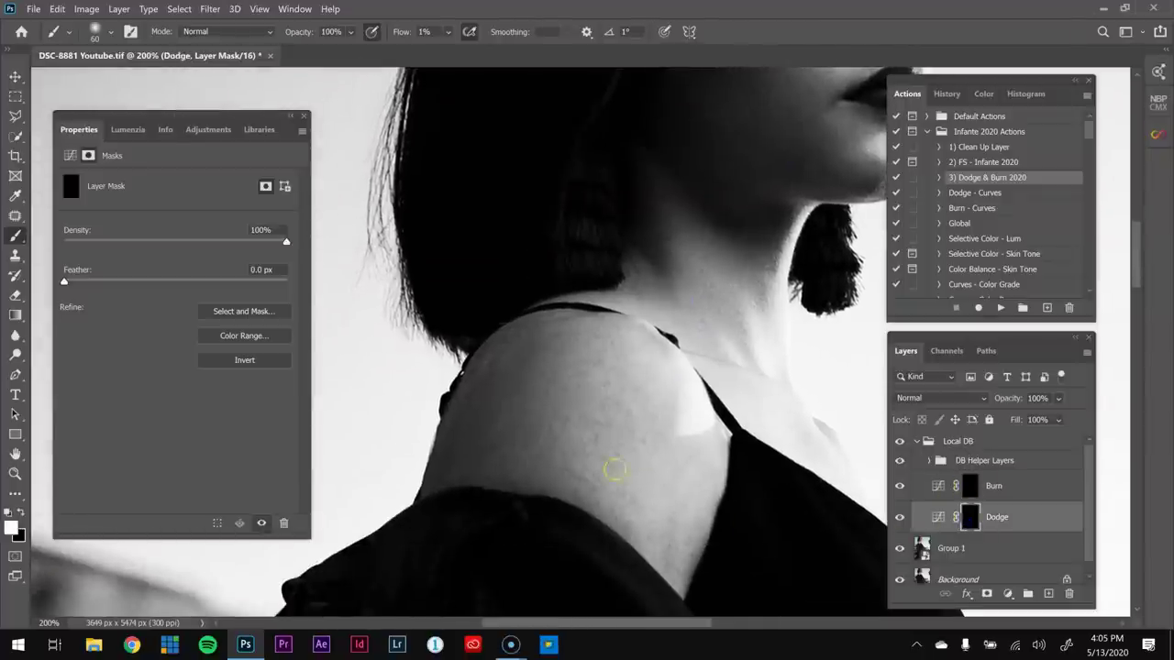
key("bracketleft")
key("bracketleft")
key("bracketleft")
key("bracketleft")
key("bracketright")
key("bracketright")
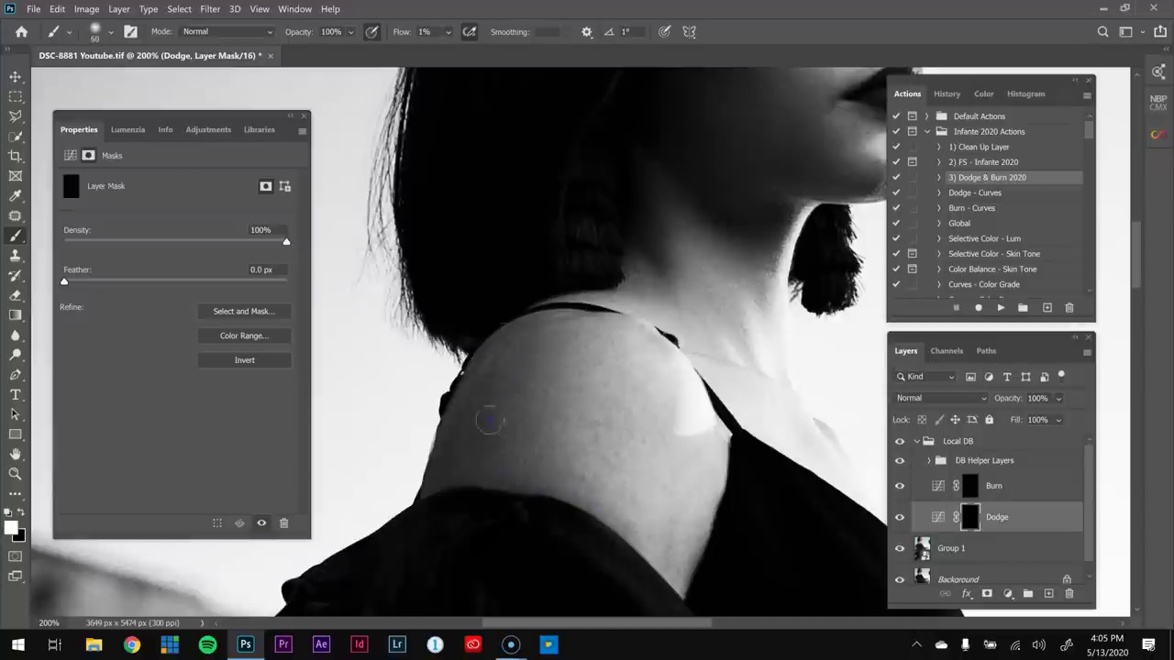
key("bracketright")
- Expand the DB Helper Layers group and hide it to return the image to color
key("ctrl+minus")
key("ctrl+minus")
key("ctrl+minus")
key("ctrl+minus")
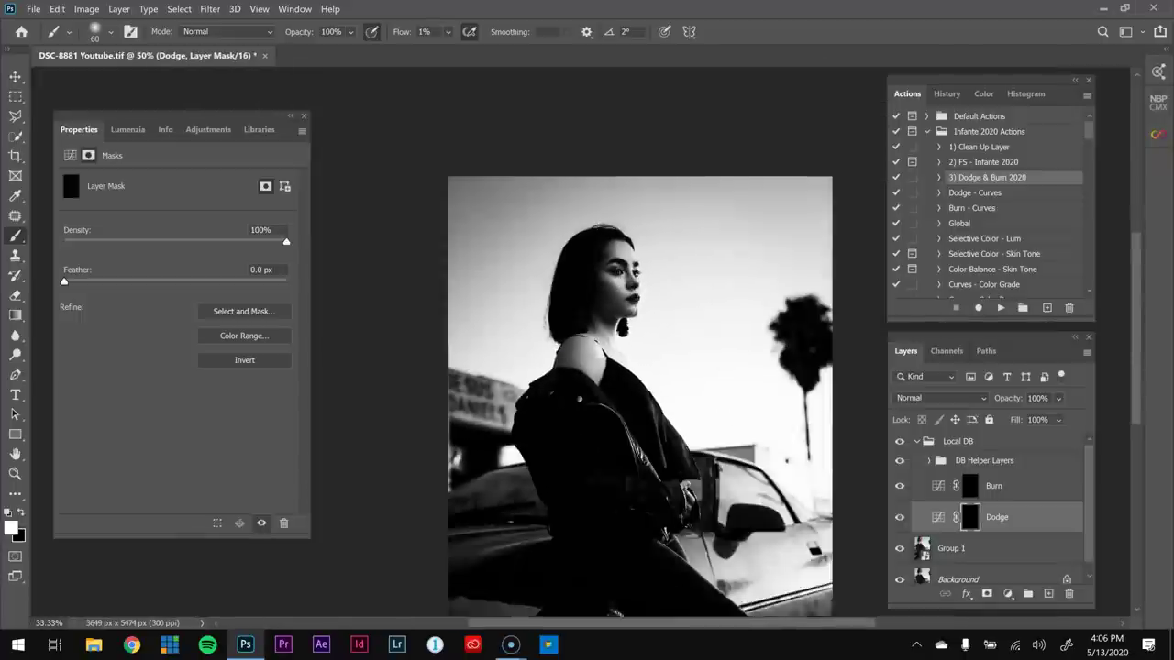
left_click(929, 461)
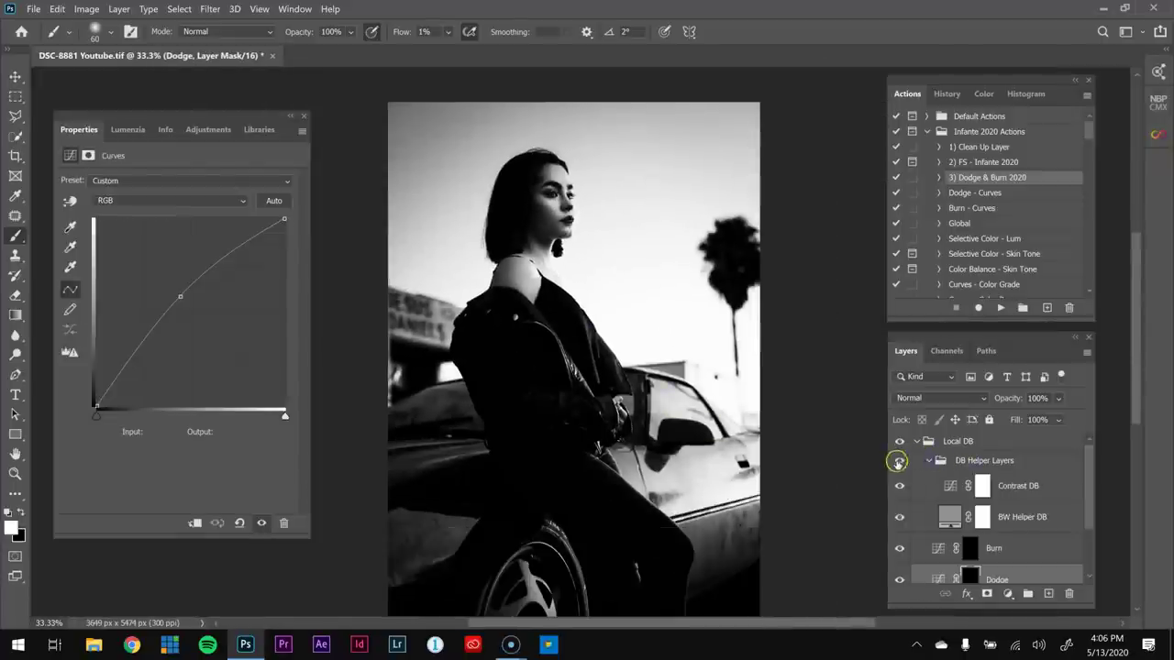
left_click(898, 461)
- Compare the face and shoulder with the Local DB group hidden and shown
left_click(900, 443)
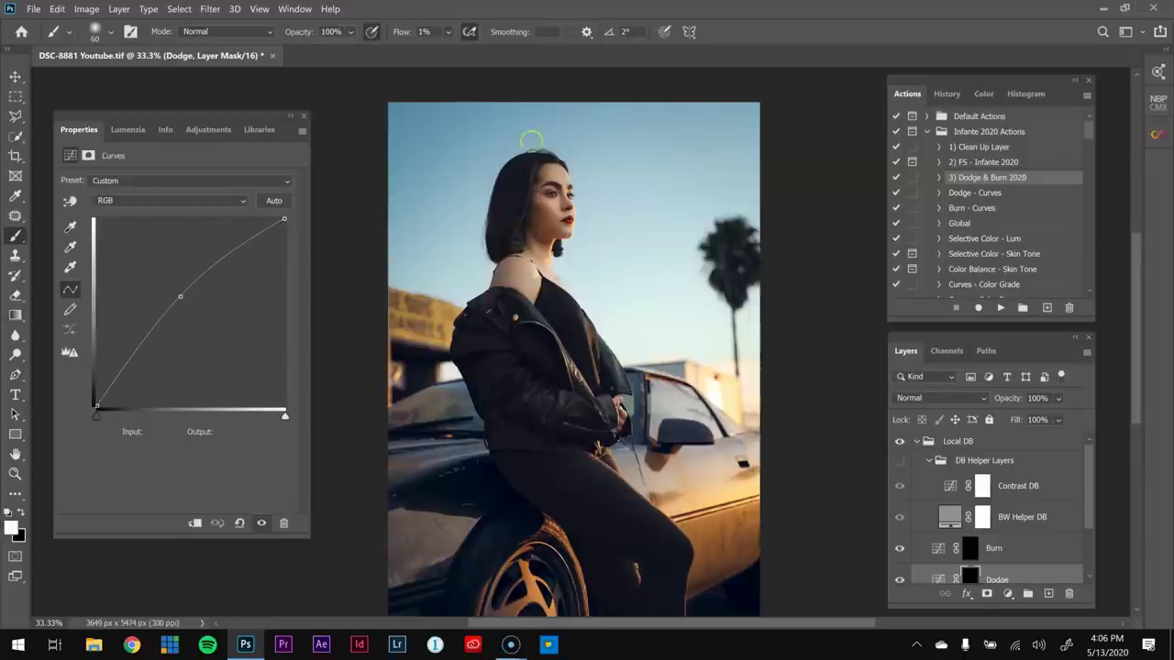
key("z")
left_click(519, 198)
left_click(519, 198)
left_click(519, 198)
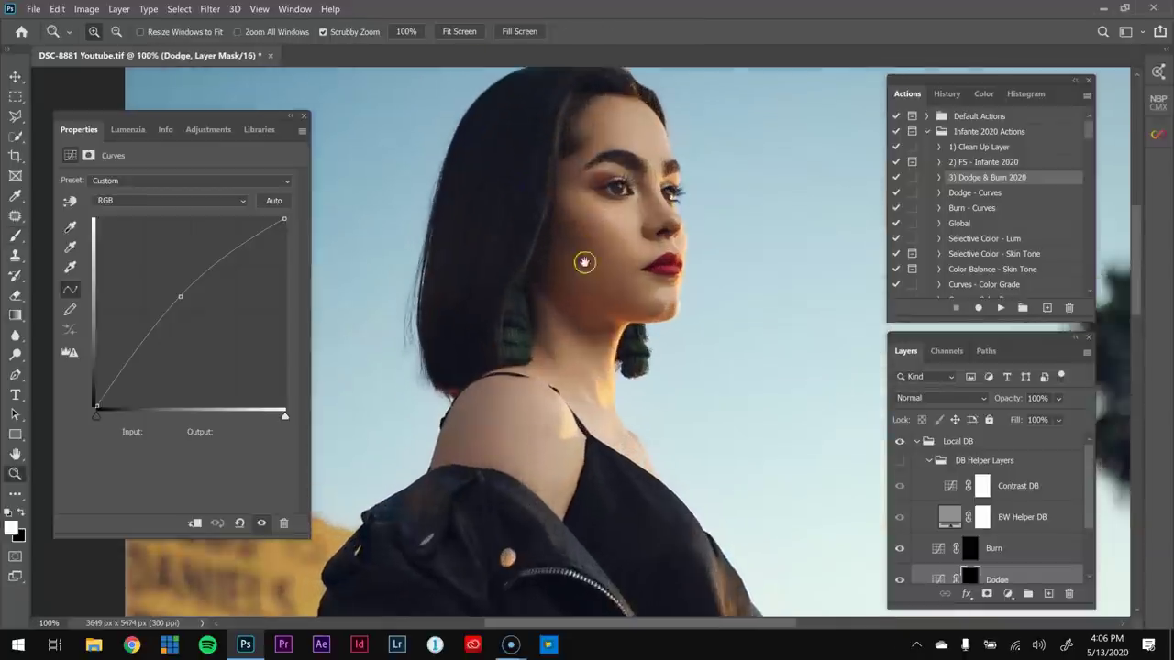
left_click_drag(585, 262, 569, 344)
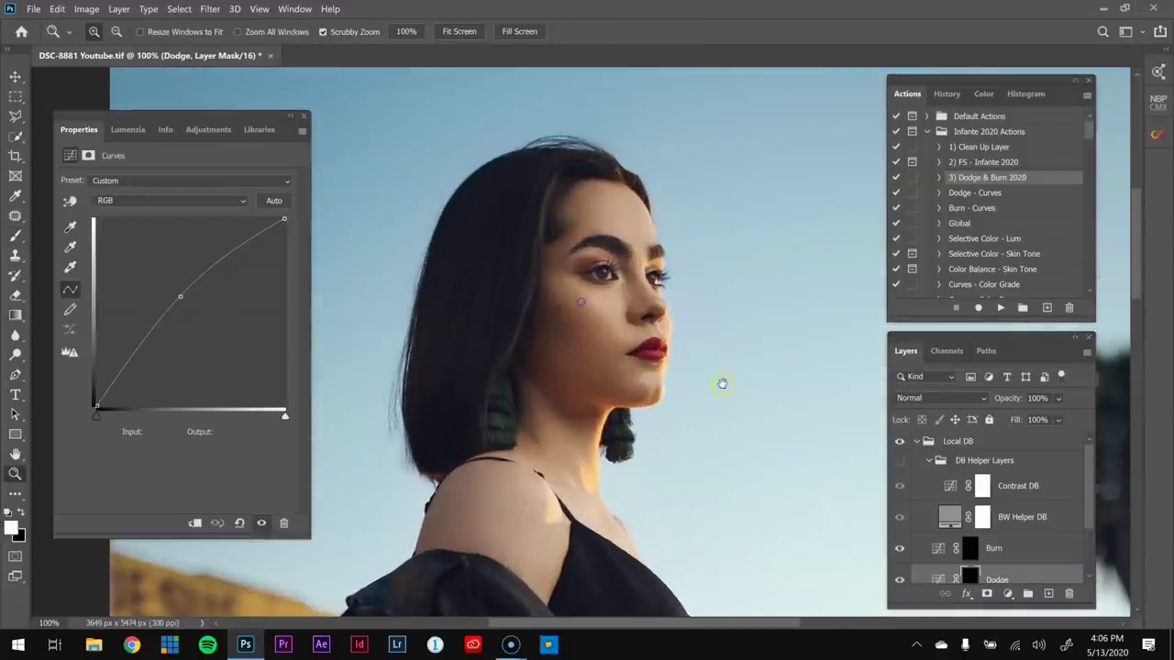
left_click(900, 443)
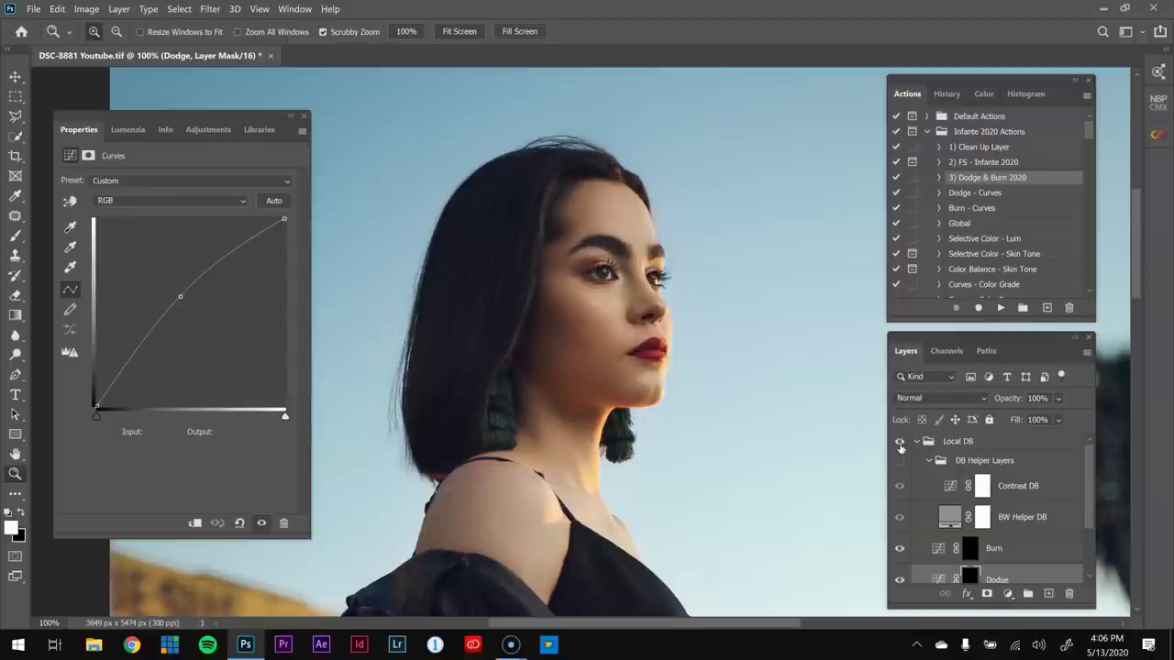
key("ctrl+minus")
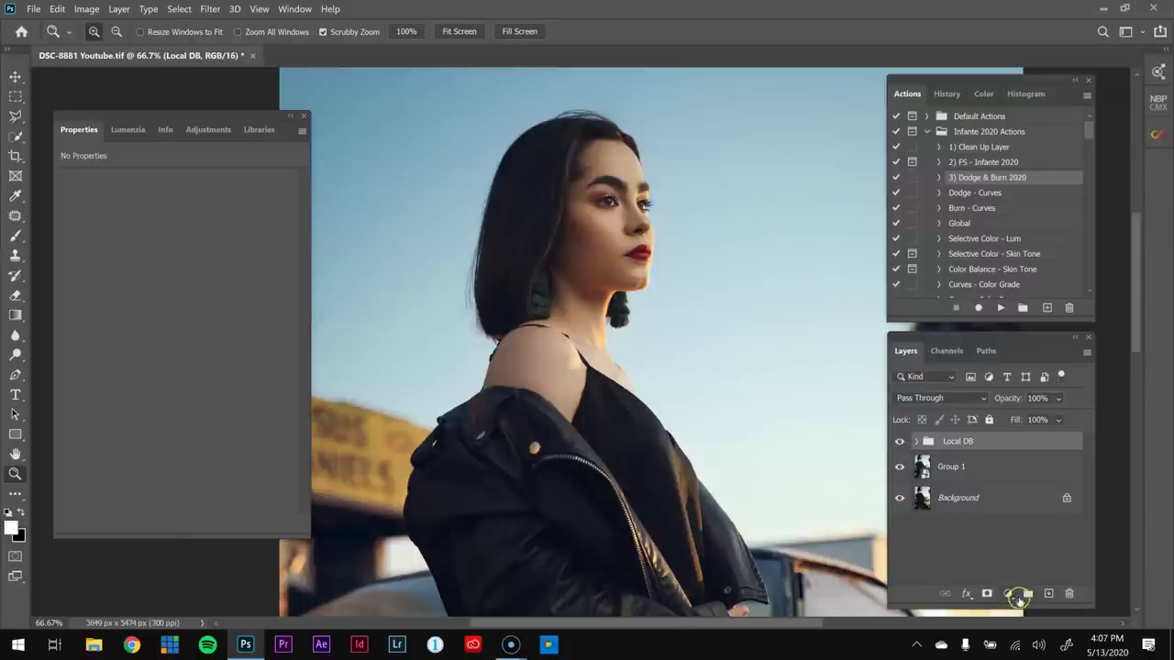
- Add a Levels adjustment layer above the Local DB group and set its white input level to 237
left_click(1010, 593)
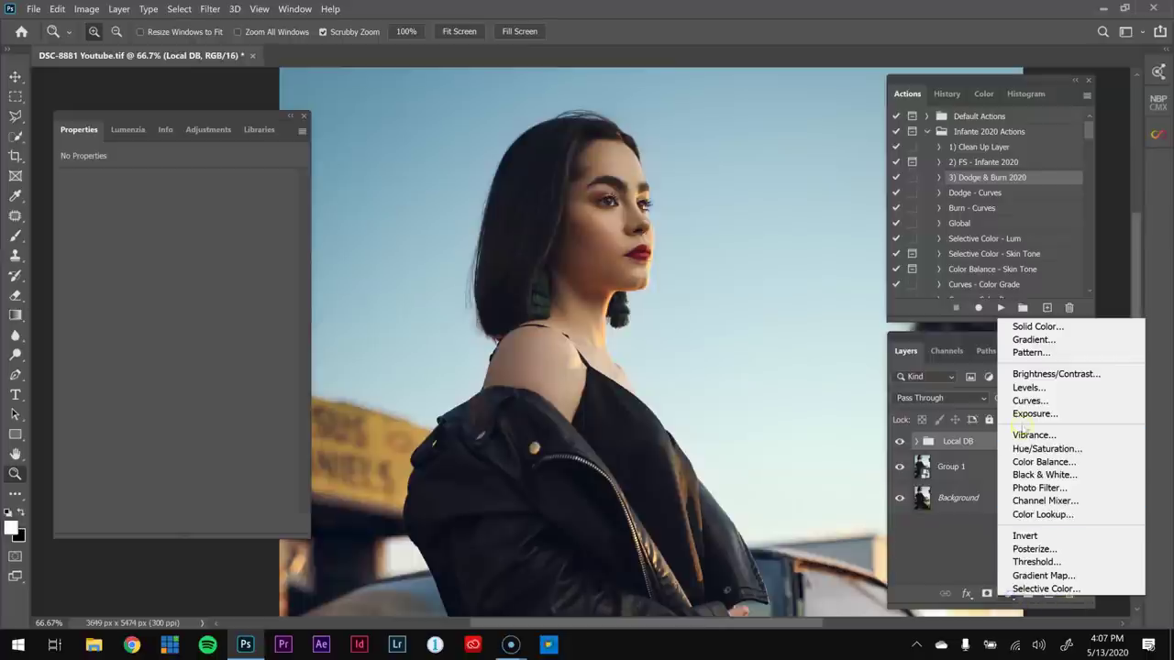
left_click(1028, 388)
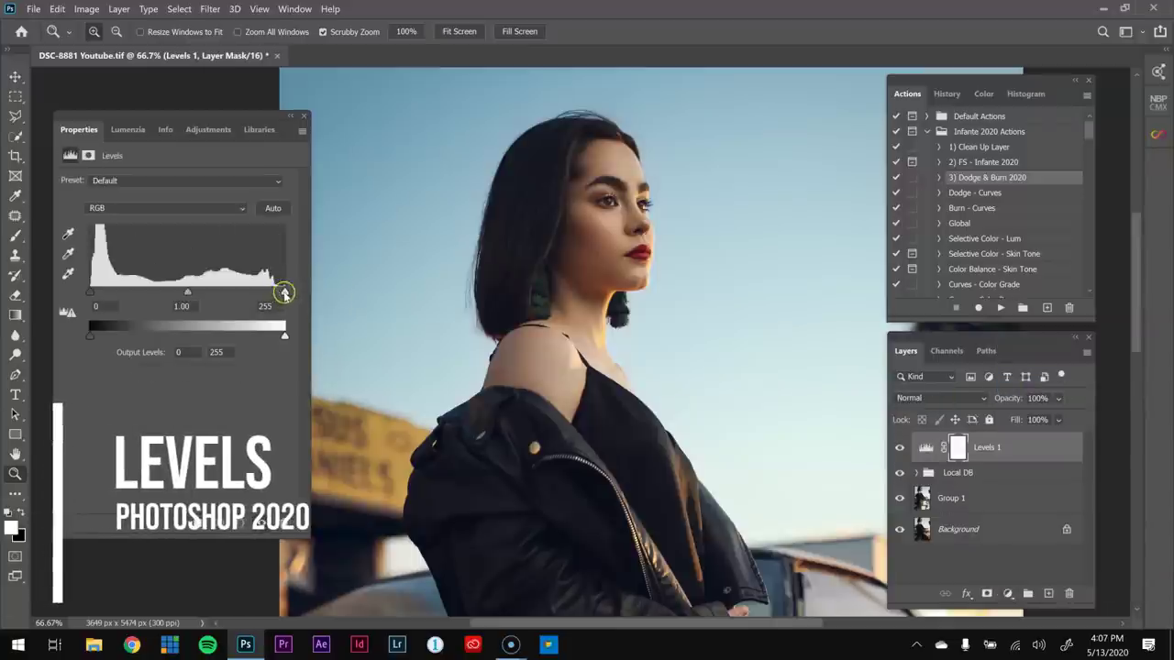
left_click_drag(285, 292, 273, 291)
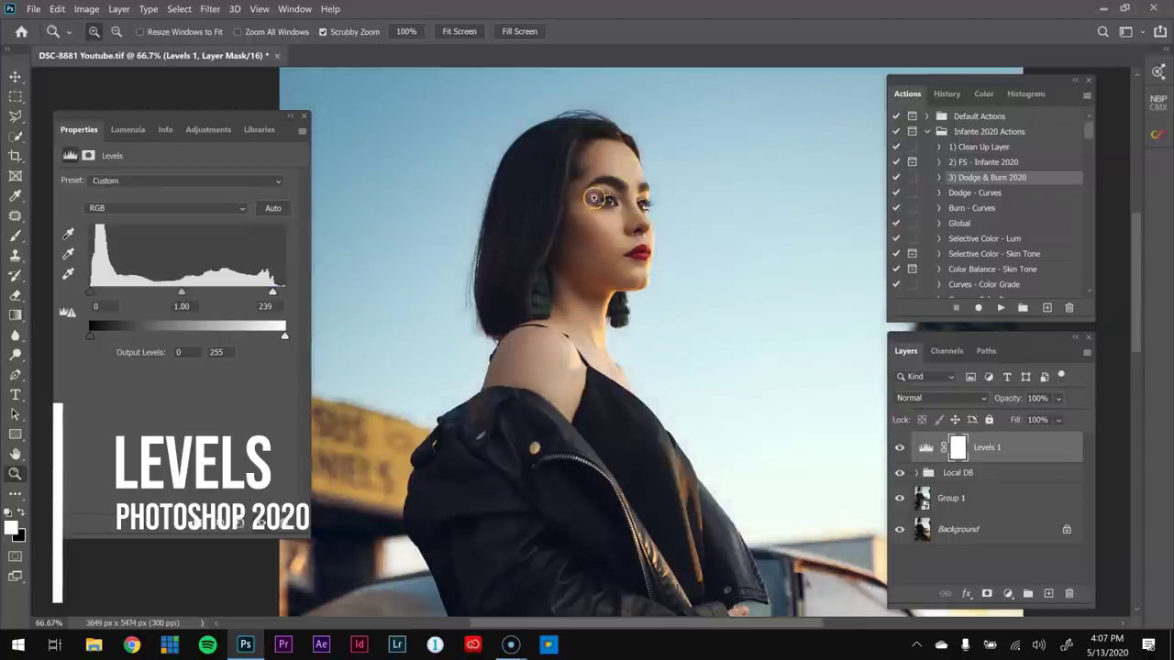
left_click_drag(272, 292, 275, 291)
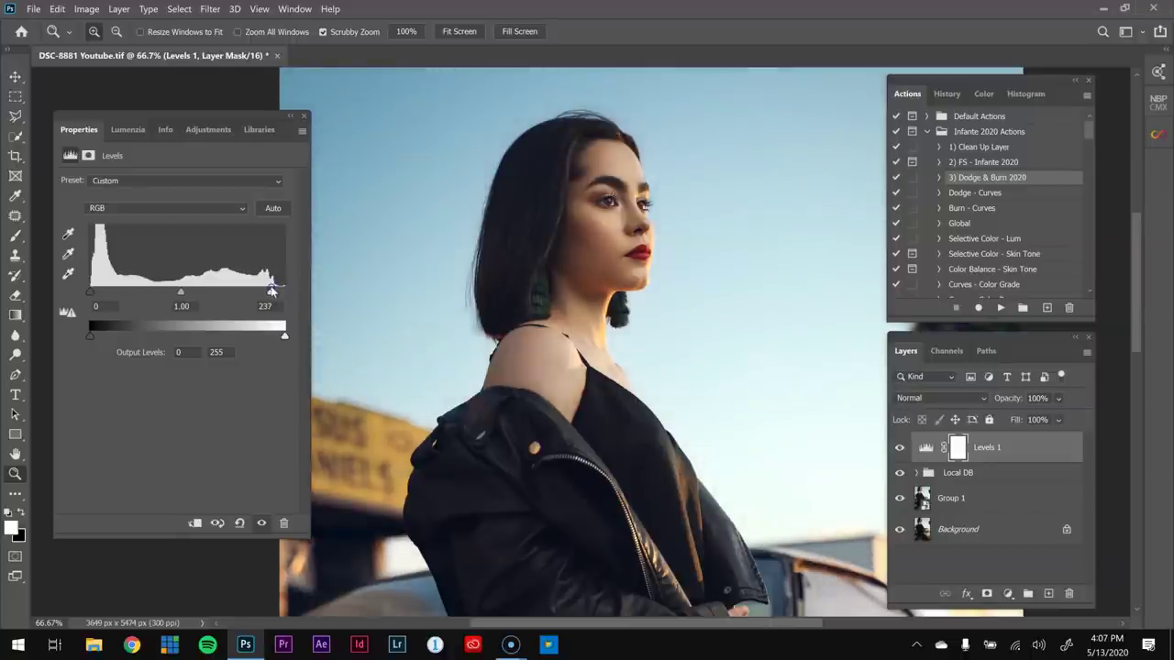
- Compare the full image with and without the Levels adjustment
key("ctrl+minus")
key("ctrl+minus")
key("ctrl+minus")
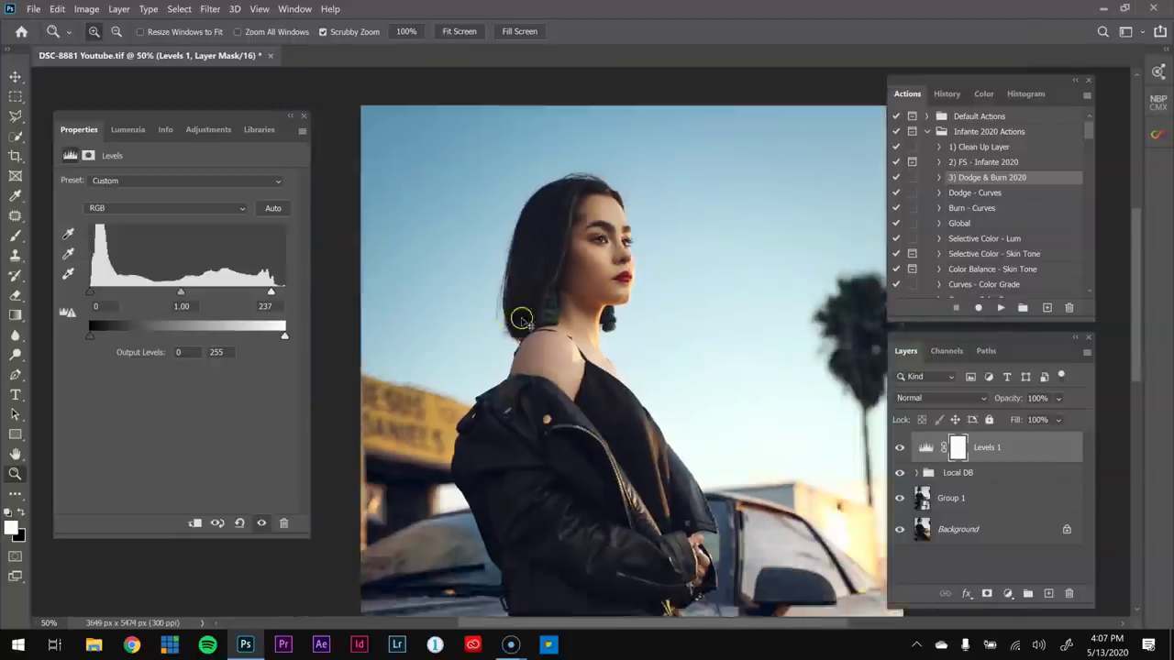
key("ctrl+plus")
key("ctrl+minus")
left_click(900, 449)
left_click(899, 448)
left_click(900, 448)
left_click(900, 447)
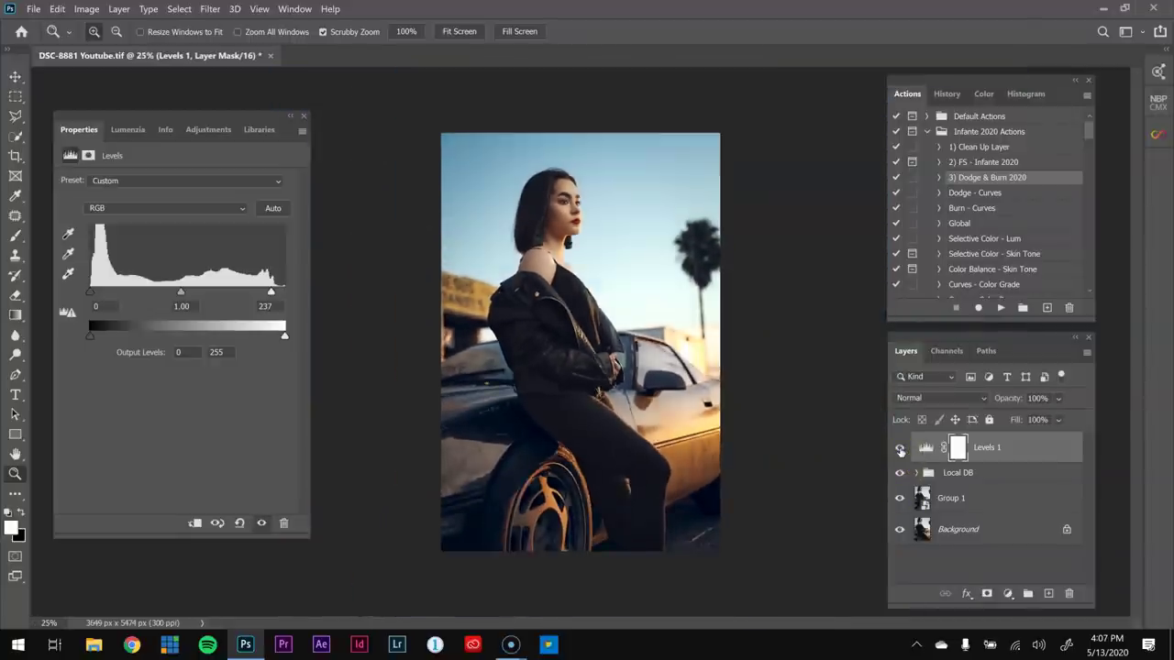
key("ctrl+plus")
key("ctrl+plus")
key("ctrl+minus")
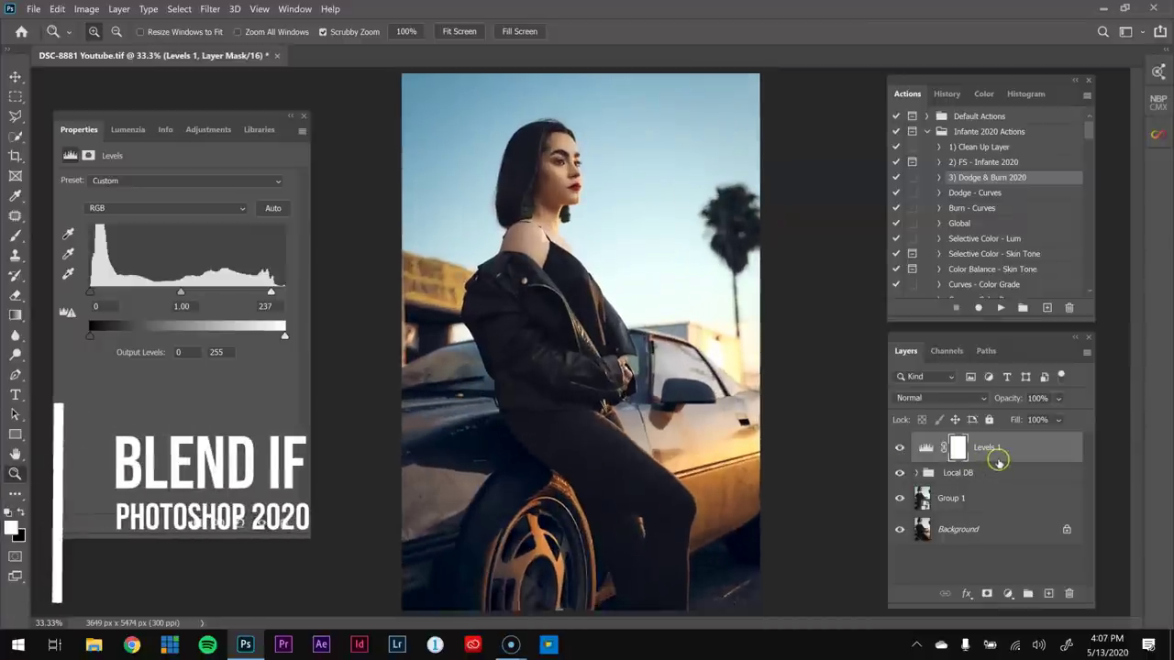
- Open the Levels layer's blending options and raise the Blend If underlying-layer black limit to exclude the darkest tones from the adjustment
double_click(1047, 449)
double_click(1047, 448)
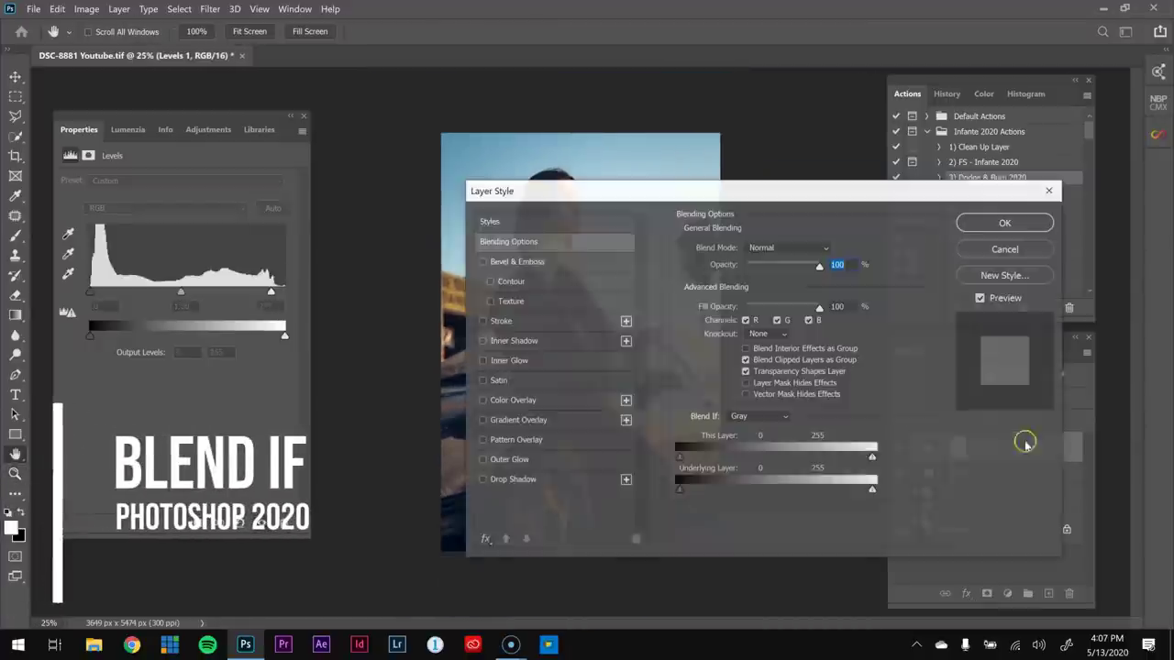
left_click_drag(863, 195, 255, 167)
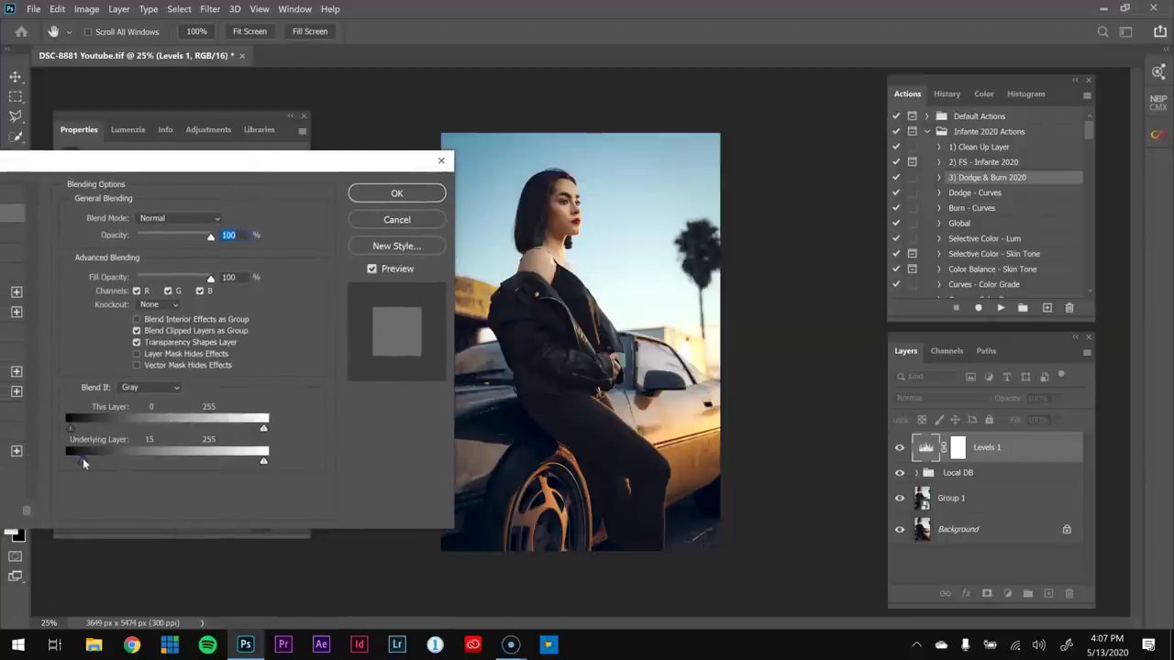
mouse_move(106, 453)
left_mouse_down()
mouse_move(119, 454)
mouse_move(91, 453)
mouse_move(120, 448)
mouse_move(101, 448)
left_mouse_up()
mouse_move(108, 449)
left_mouse_down()
mouse_move(86, 445)
mouse_move(124, 446)
left_mouse_up()
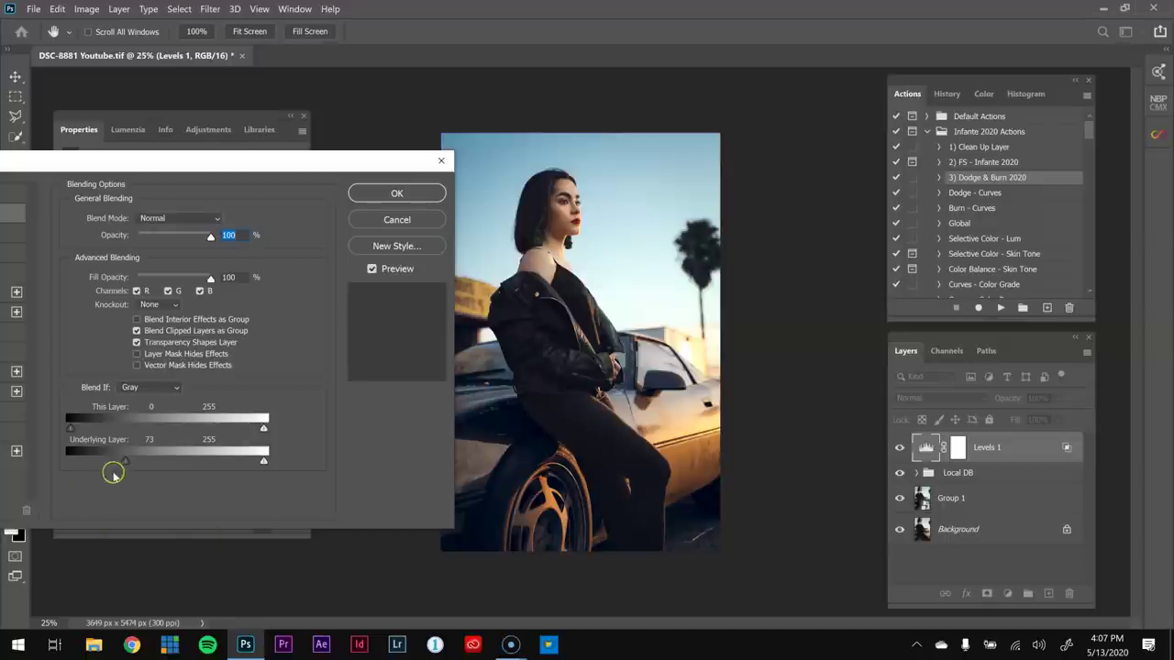
mouse_move(126, 460)
left_mouse_down()
mouse_move(64, 463)
mouse_move(112, 463)
left_mouse_up()
left_click(120, 457)
left_click(258, 451)
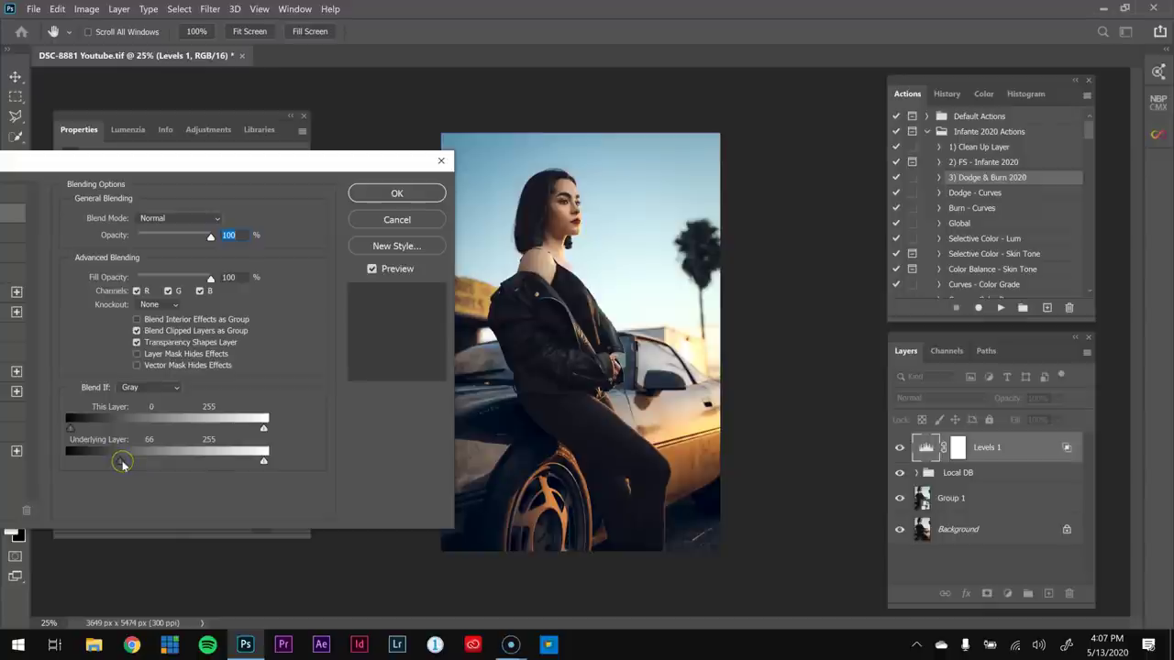
mouse_move(122, 460)
left_mouse_down()
mouse_move(148, 463)
mouse_move(130, 462)
left_mouse_up()
left_click(389, 191)
- Compare the full image and a close-up of the face with the Levels layer hidden and shown
left_click(900, 447)
left_click(899, 447)
left_click_drag(562, 191, 630, 309)
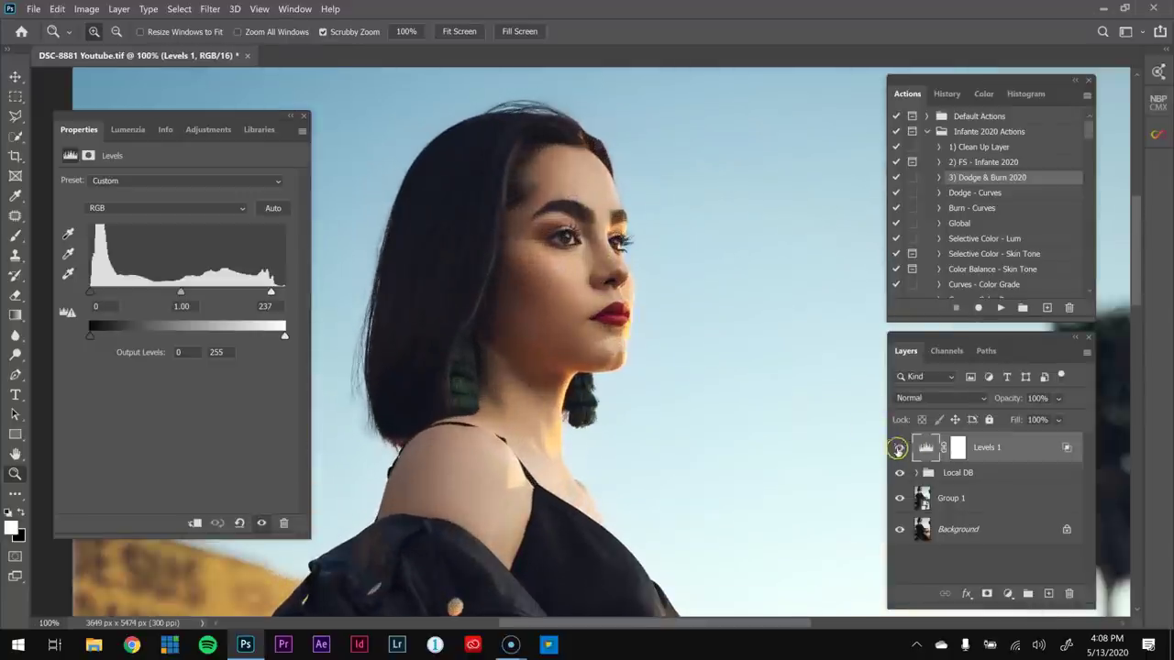
left_click(899, 448)
left_click(899, 448)
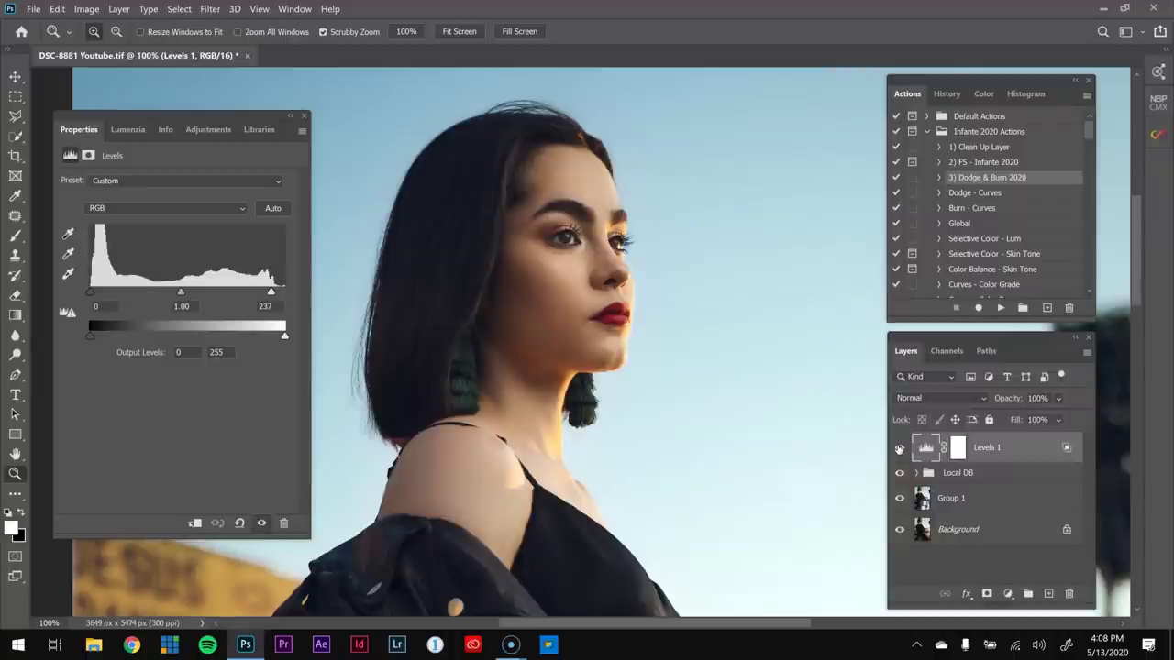
key("ctrl+minus")
key("ctrl+minus")
key("ctrl+minus")
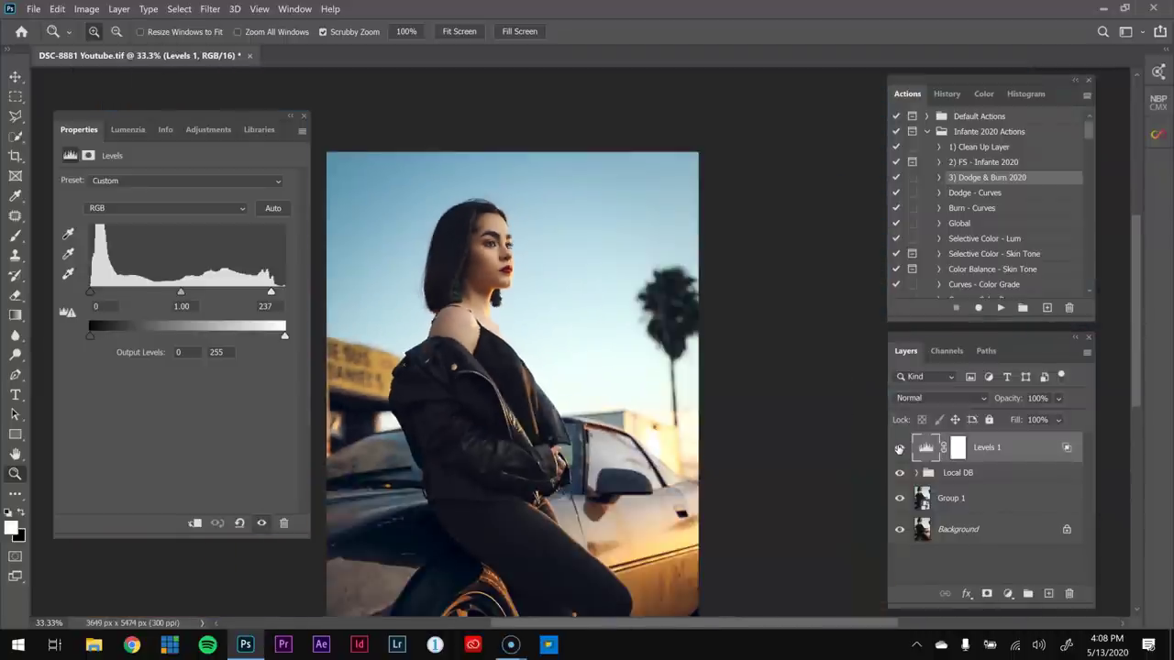
key("ctrl+minus")
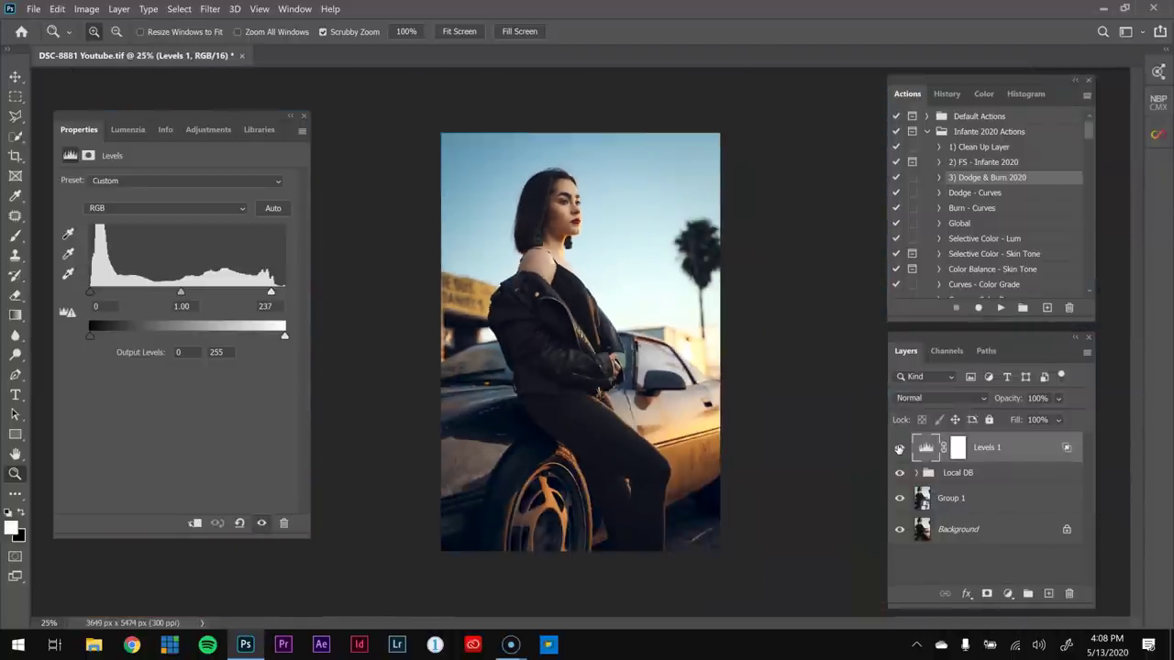
- Select the shadows by Color Range with 32% fuzziness and a range of 46, and add a Curves adjustment layer masked to that selection
left_click(210, 9)
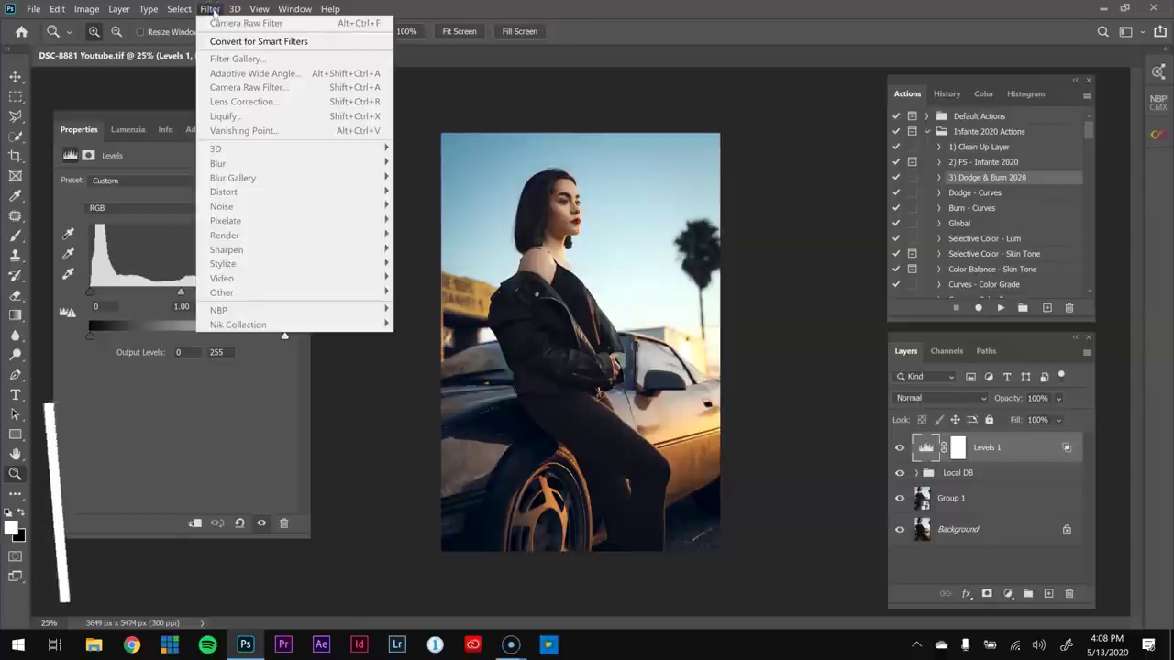
left_click(203, 7)
left_click(179, 8)
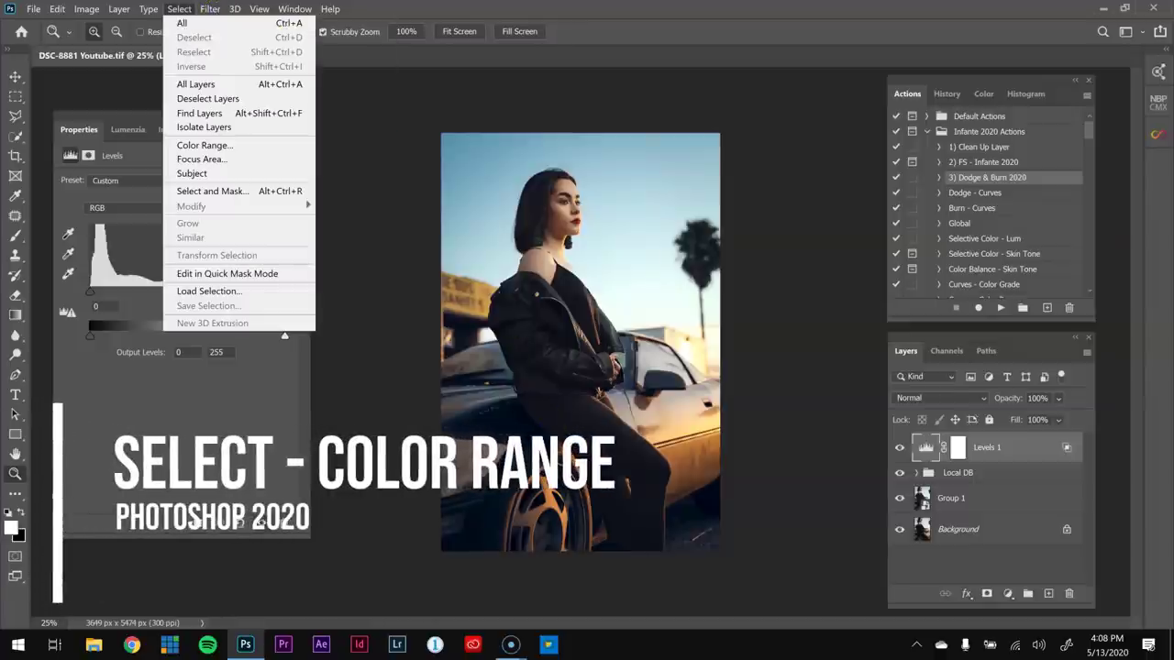
left_click(230, 145)
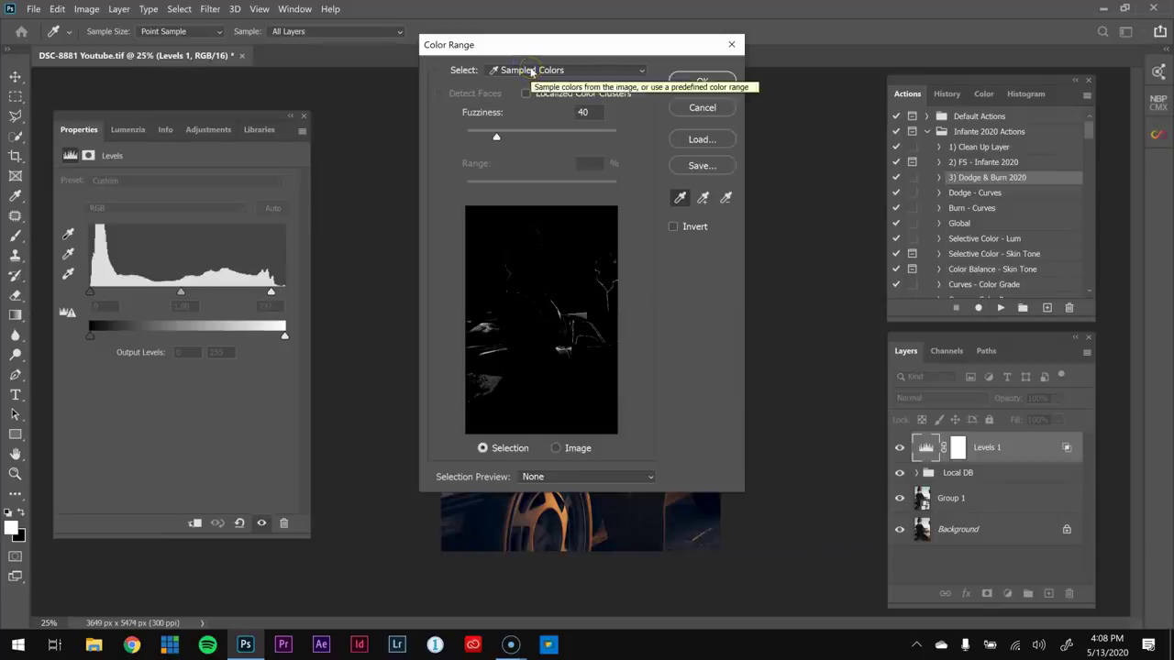
left_click(531, 72)
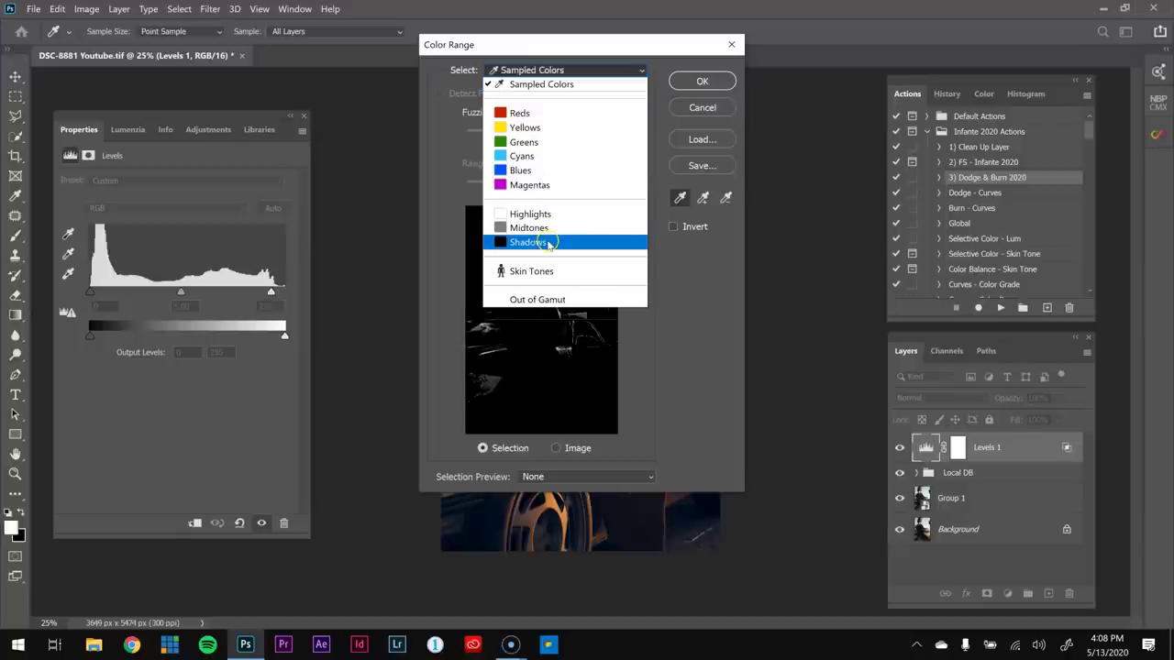
left_click(549, 244)
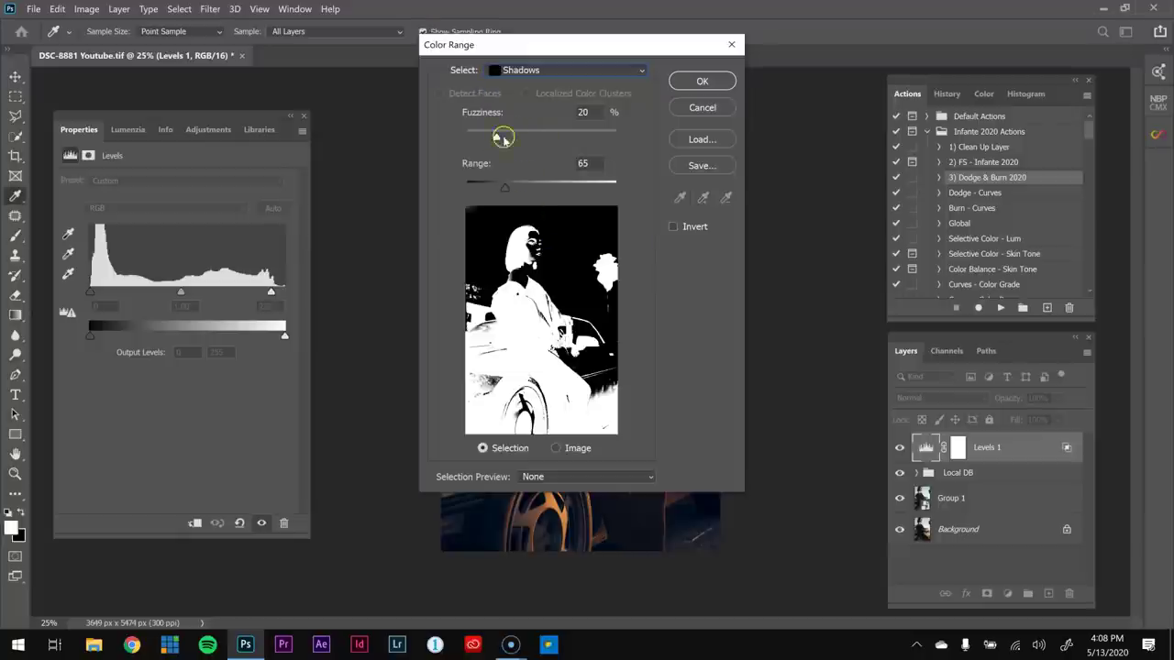
left_click(590, 111)
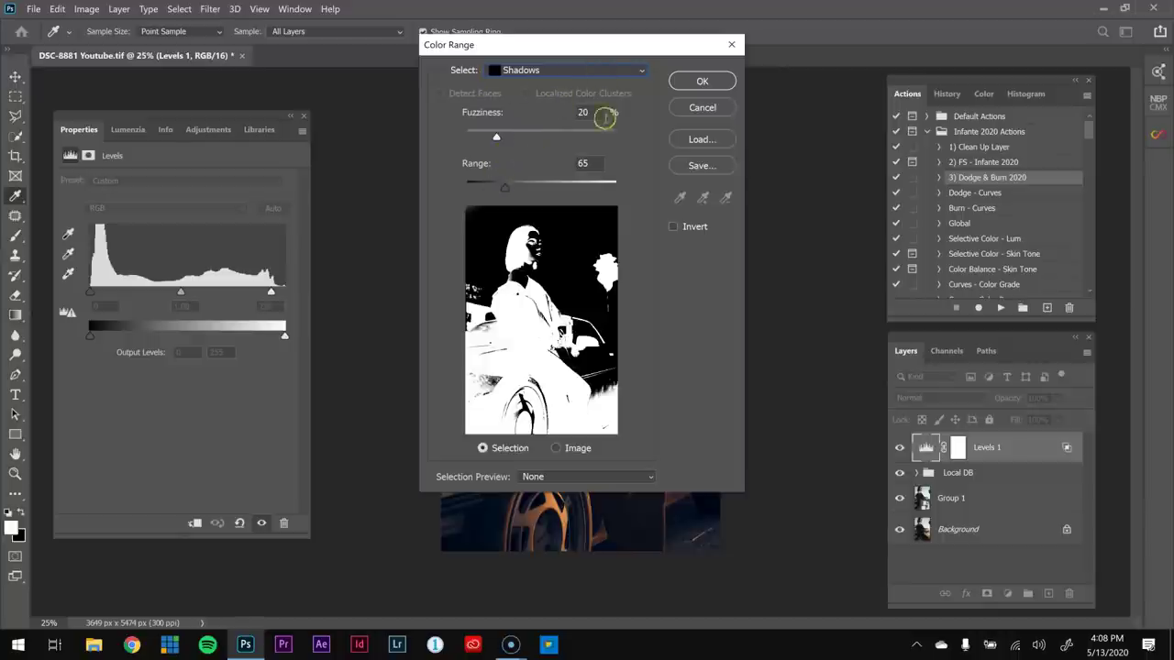
type("32")
left_click_drag(600, 169, 584, 170)
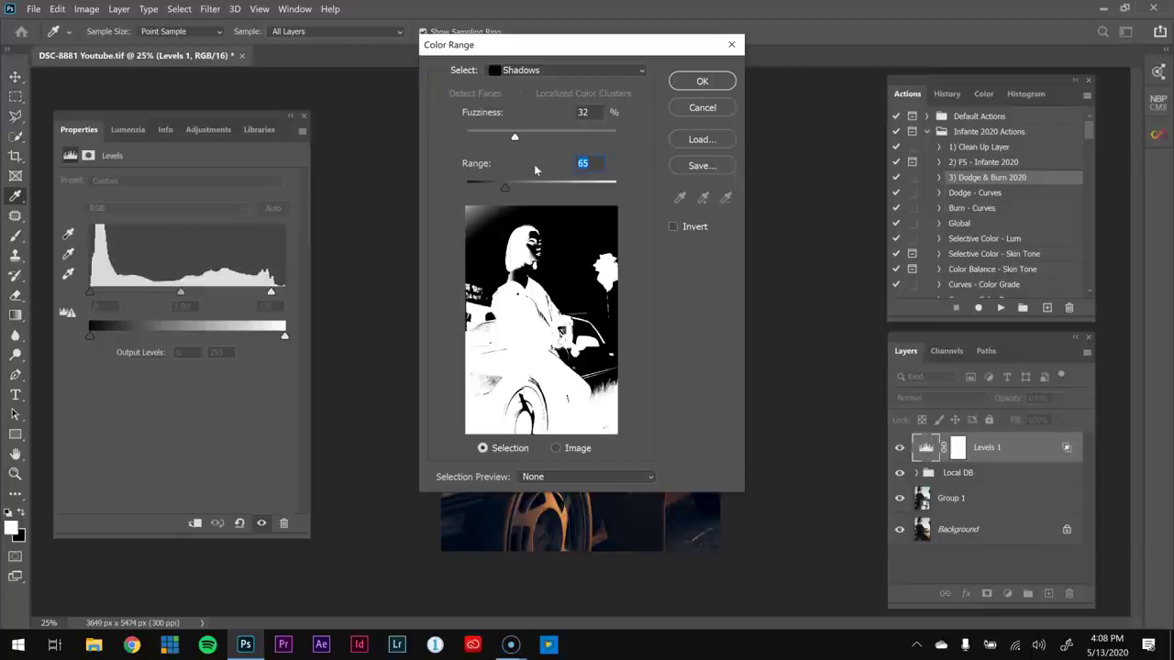
type("46")
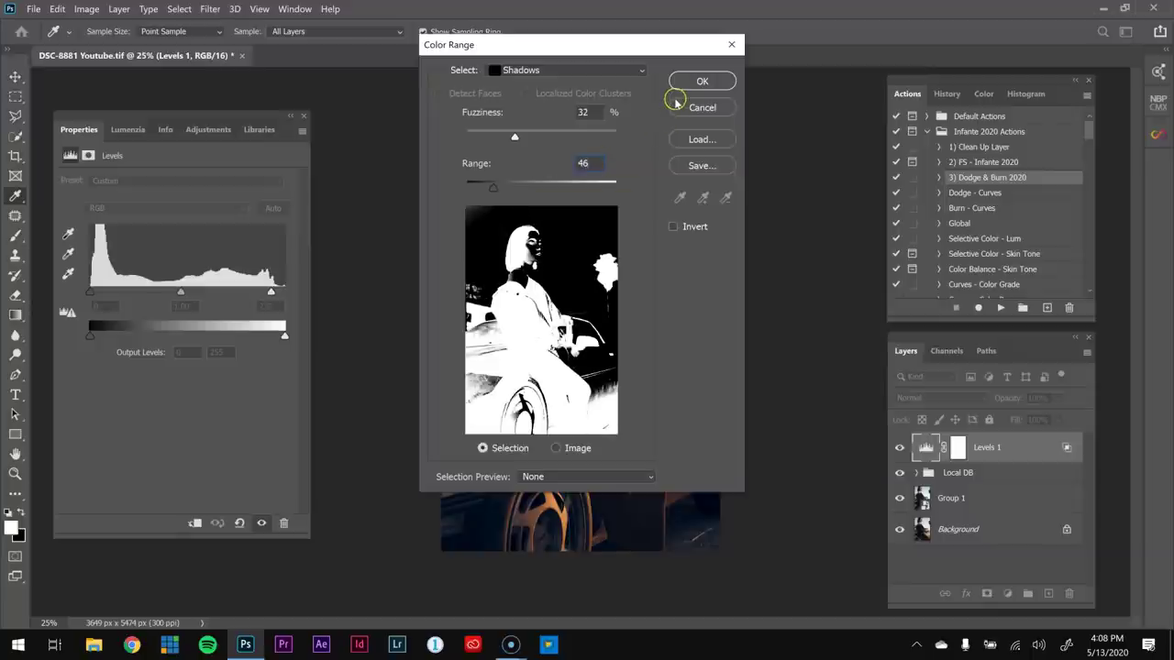
left_click(702, 82)
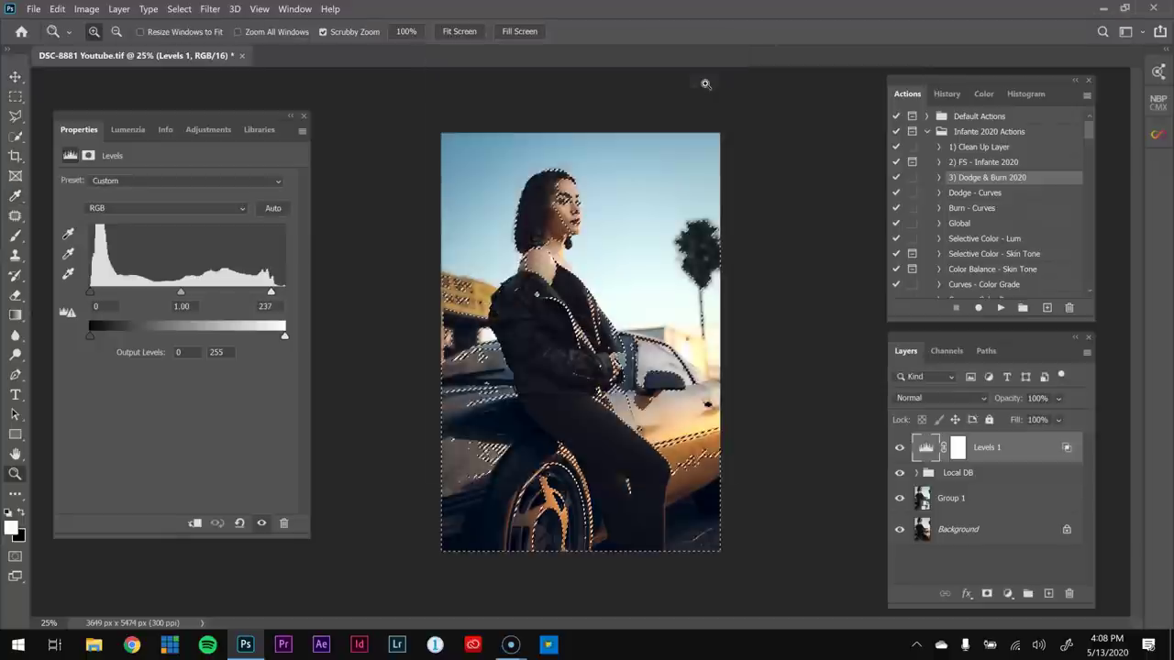
left_click(1008, 595)
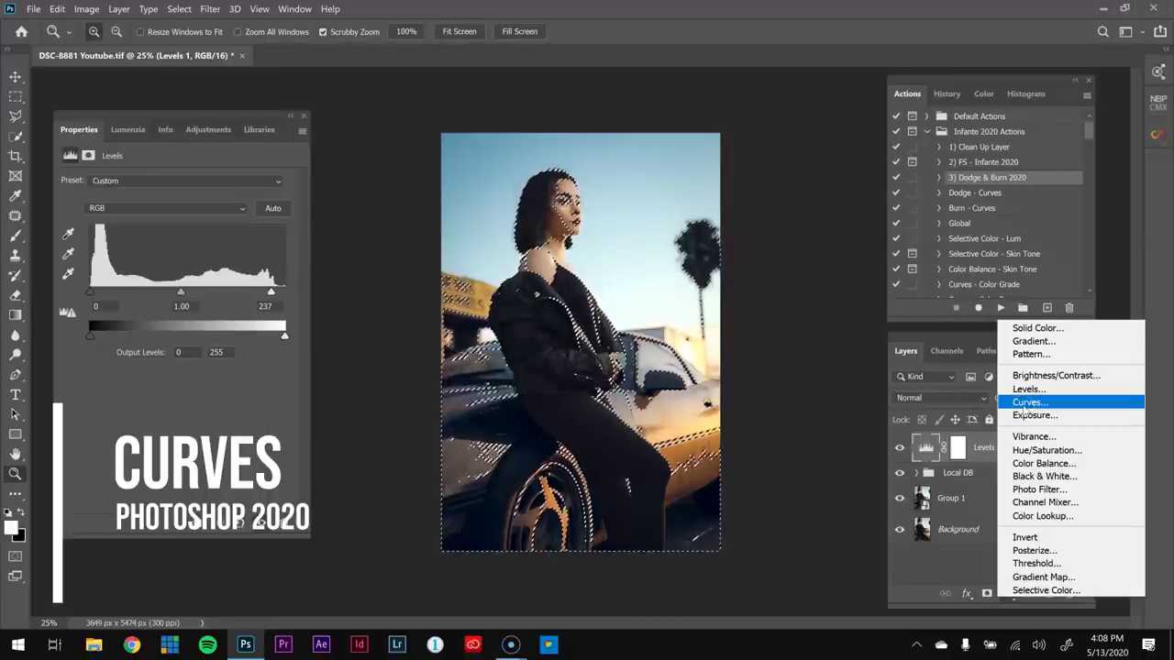
left_click(1024, 404)
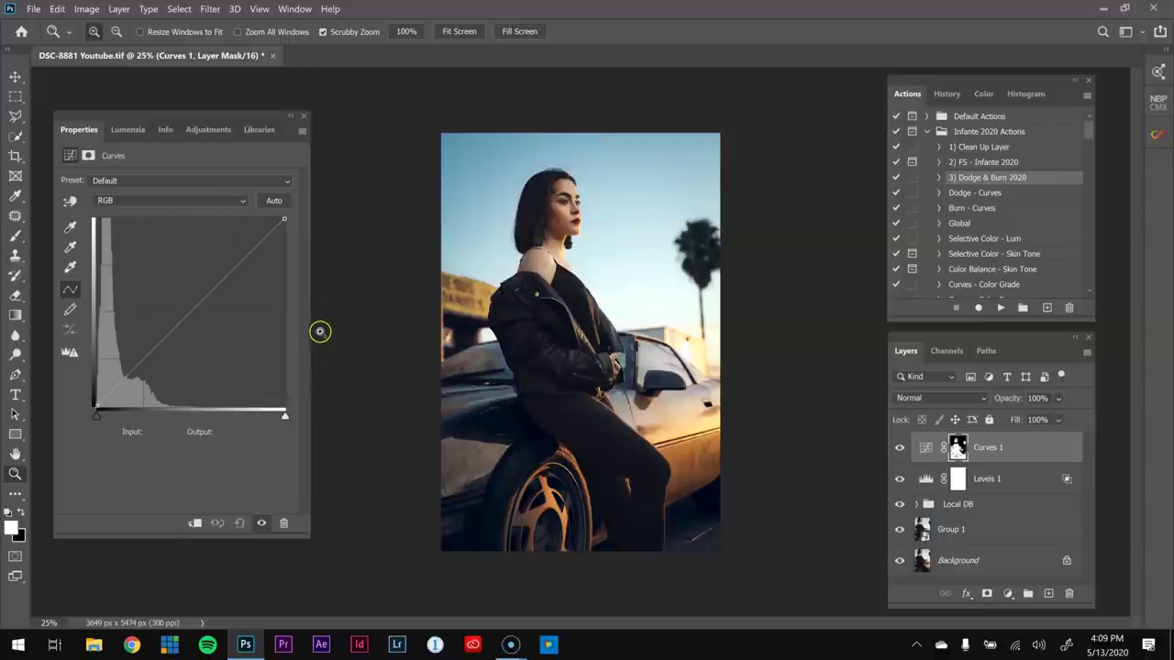
left_click(190, 313)
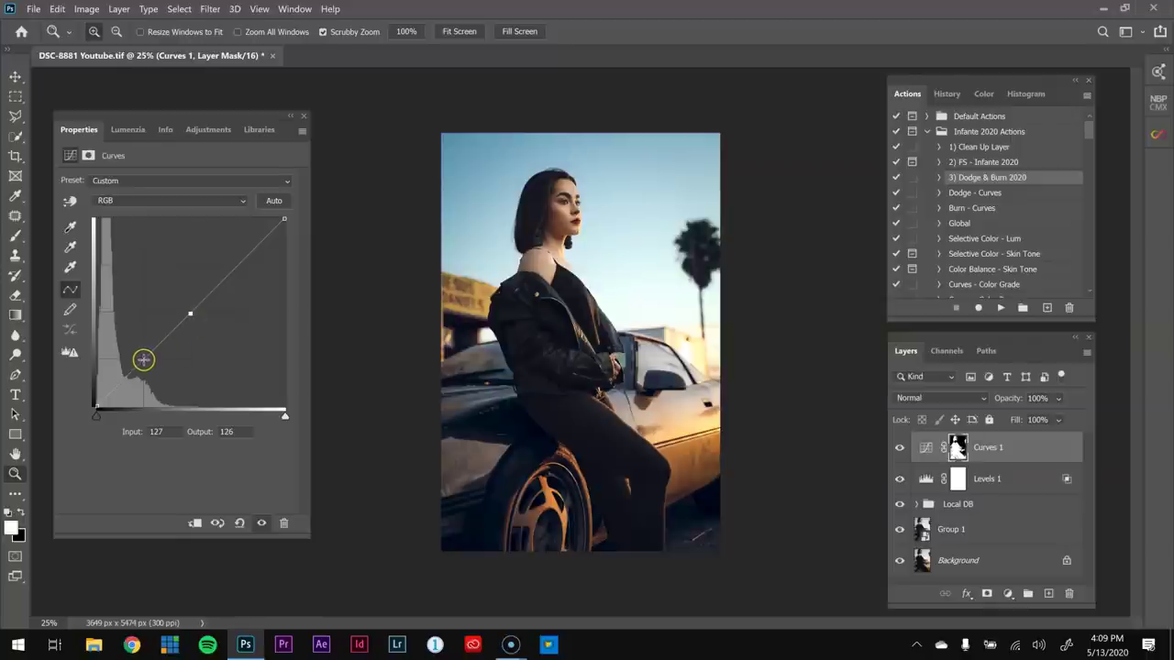
left_click(144, 360)
left_click_drag(190, 314, 117, 376)
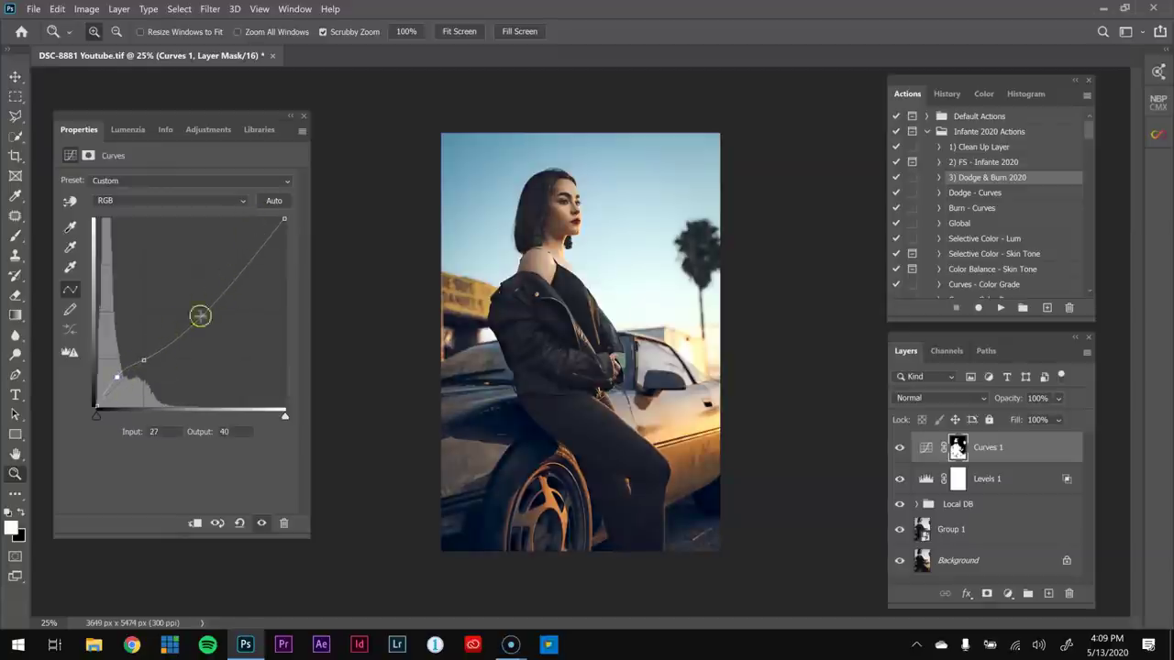
left_click(118, 377, "ctrl")
left_click_drag(145, 361, 110, 141)
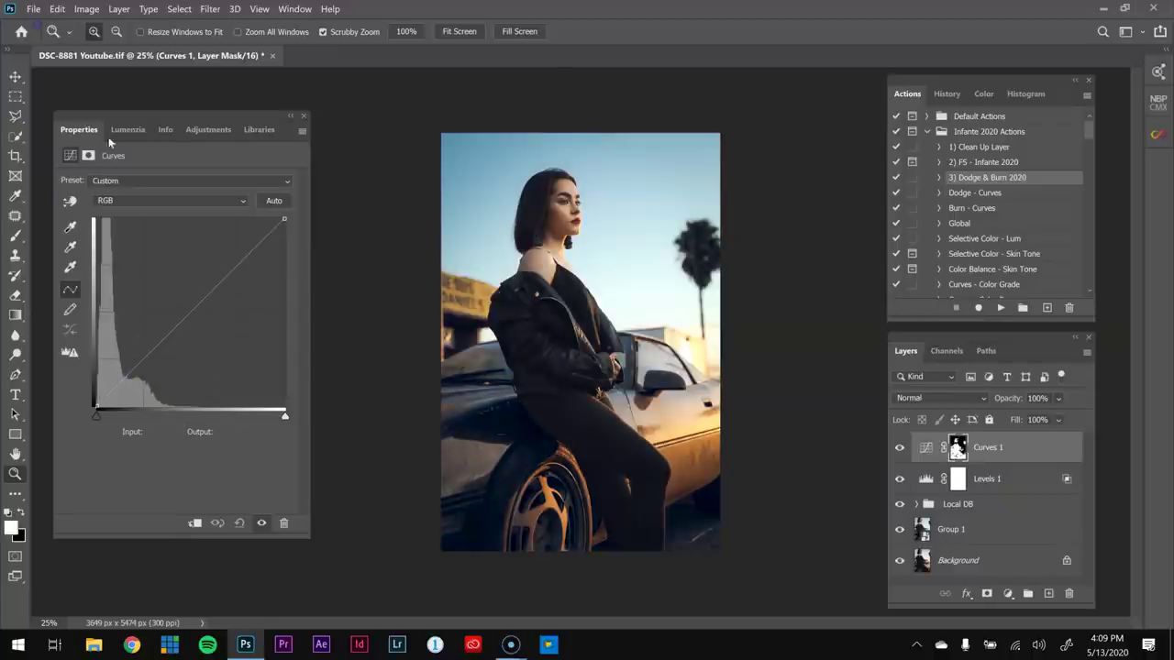
- Anchor the RGB curve along its midtones and lift the shadow point to input 33, output 37
left_click(190, 312)
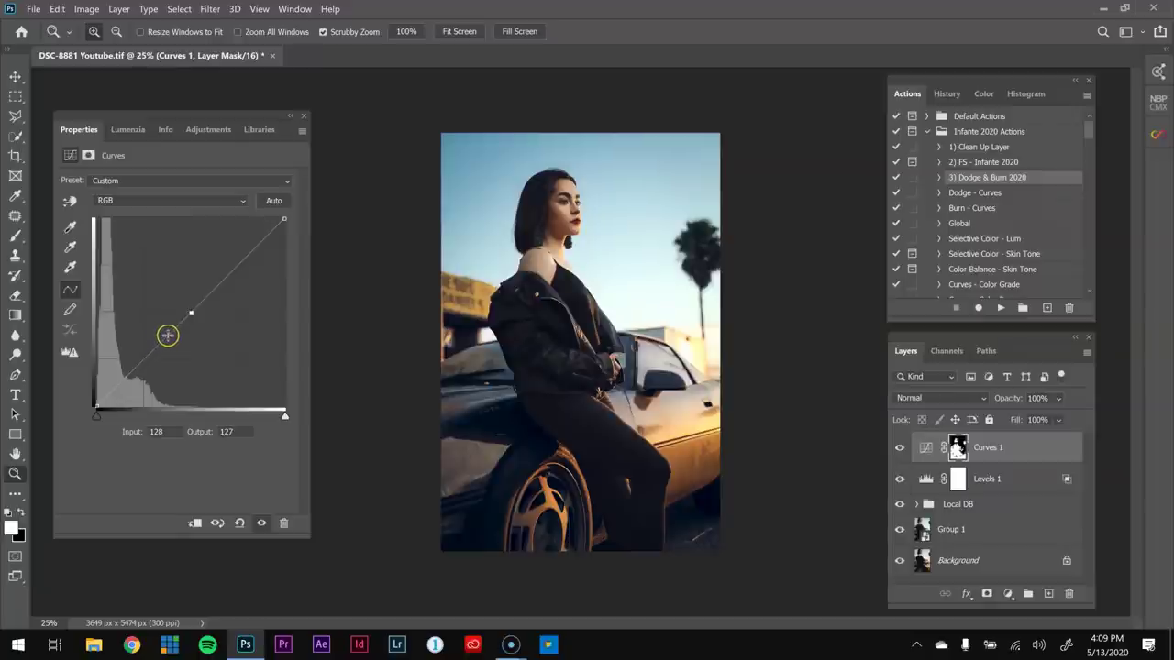
left_click(166, 337)
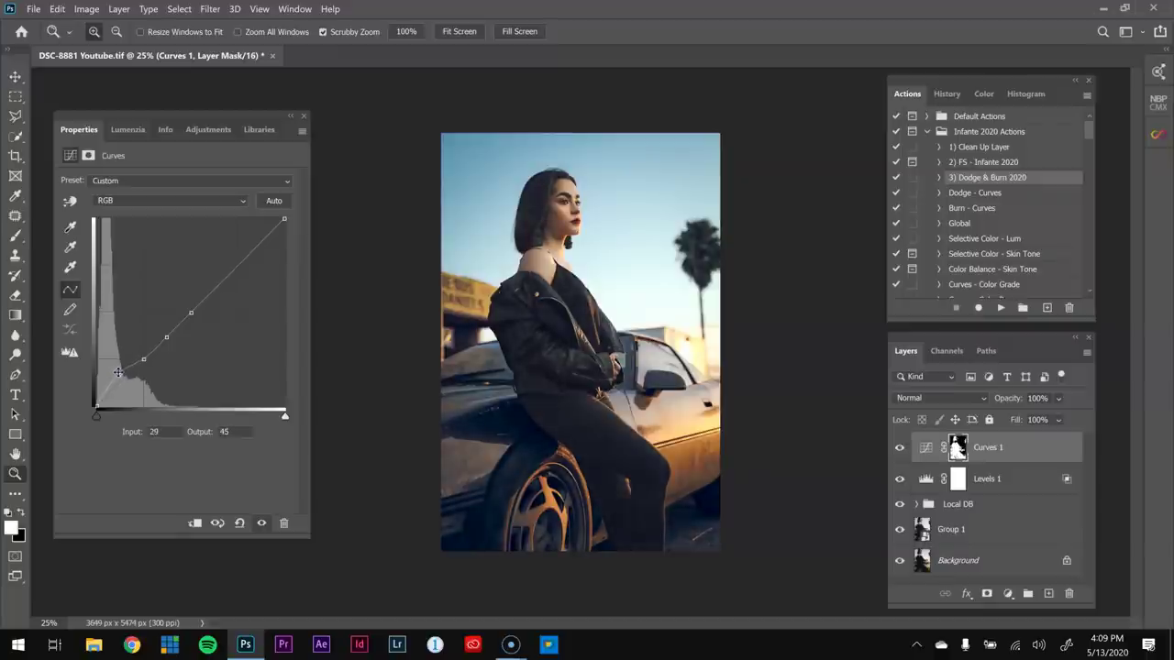
left_click_drag(124, 382, 120, 378)
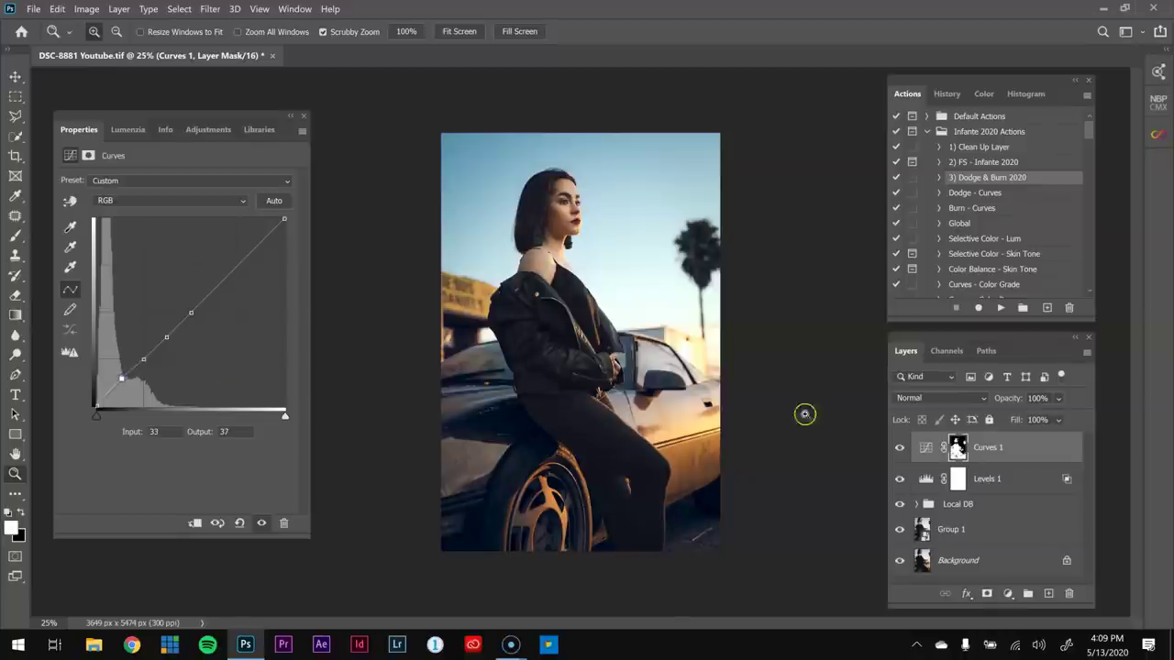
- Compare the image with the shadow-masked Curves layer hidden and shown
left_click(900, 449)
left_click(900, 448)
left_click(899, 453)
left_click(899, 453)
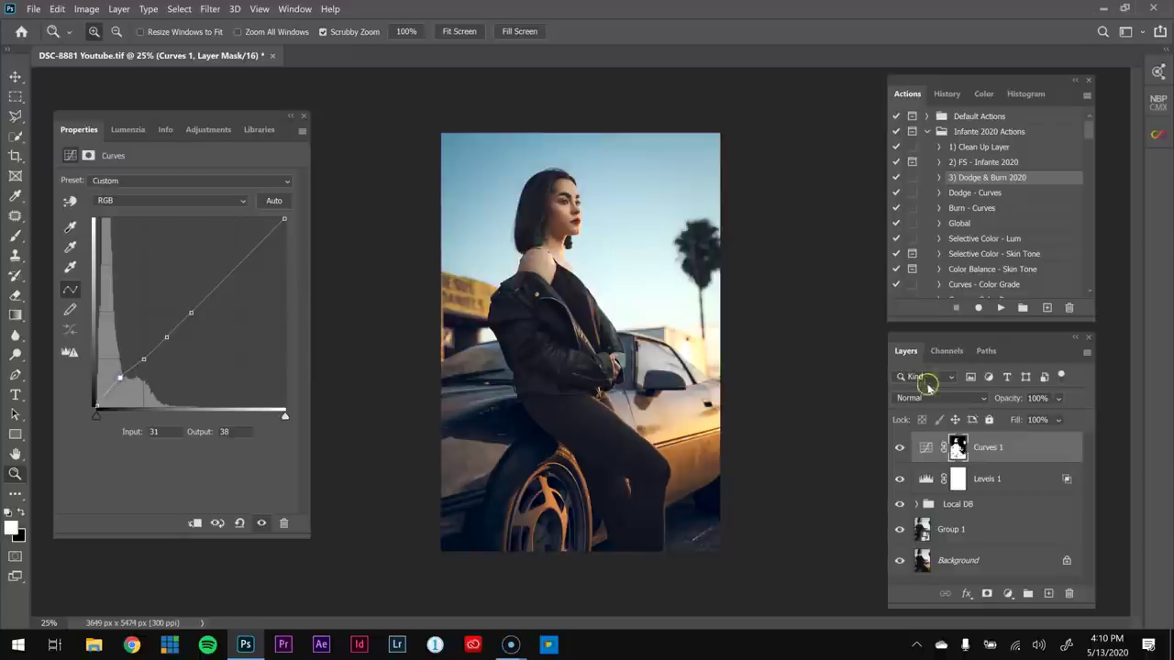
left_click(900, 449)
left_click(899, 448)
- Run the Gradient Map - Tone action to add a toning layer above the Curves layer
left_click_drag(1088, 130, 1090, 157)
left_click(1009, 185)
left_click(1000, 307)
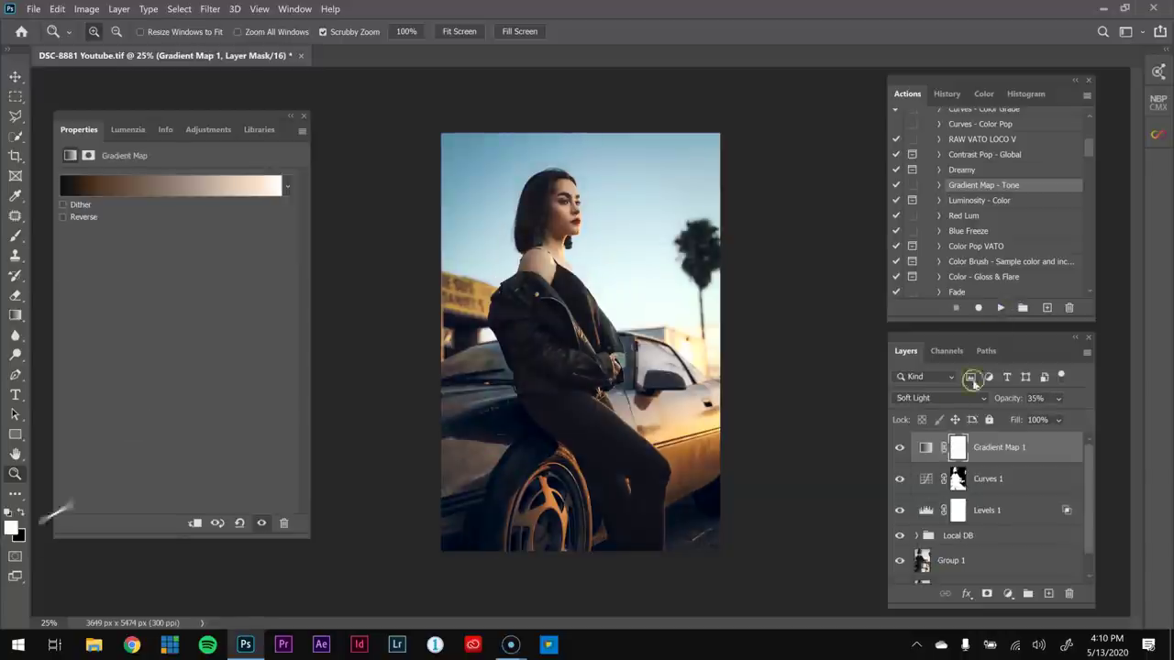
- Compare the face and shoulder up close with the Gradient Map layer hidden and shown
left_click_drag(539, 196, 605, 278)
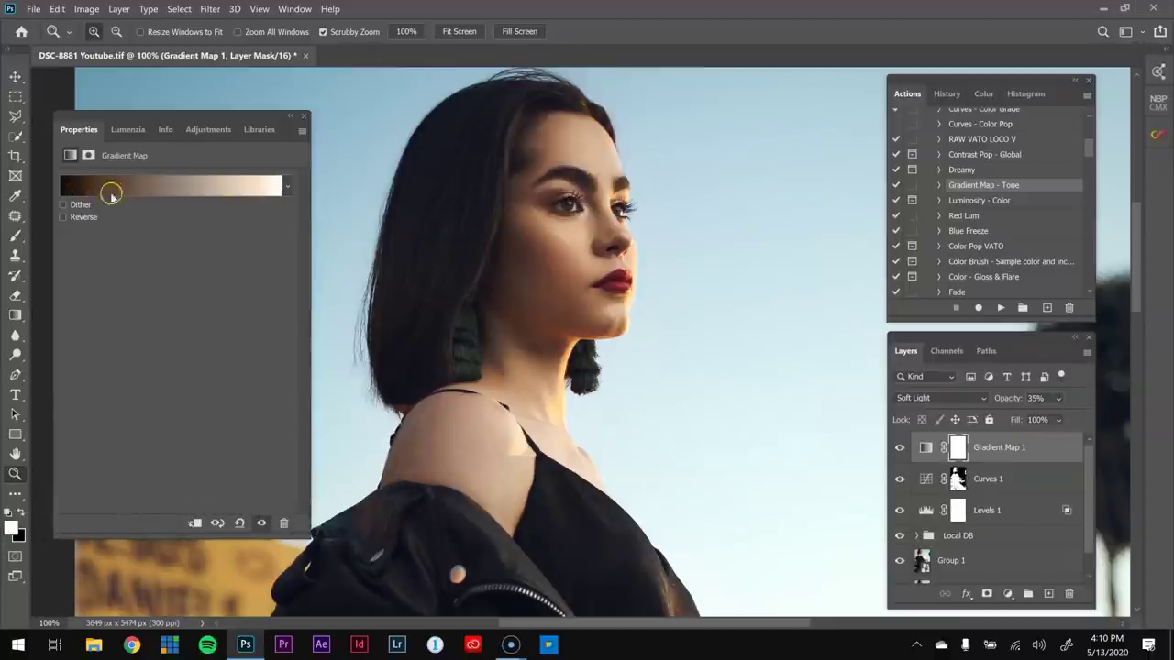
left_click(900, 447)
left_click(900, 447)
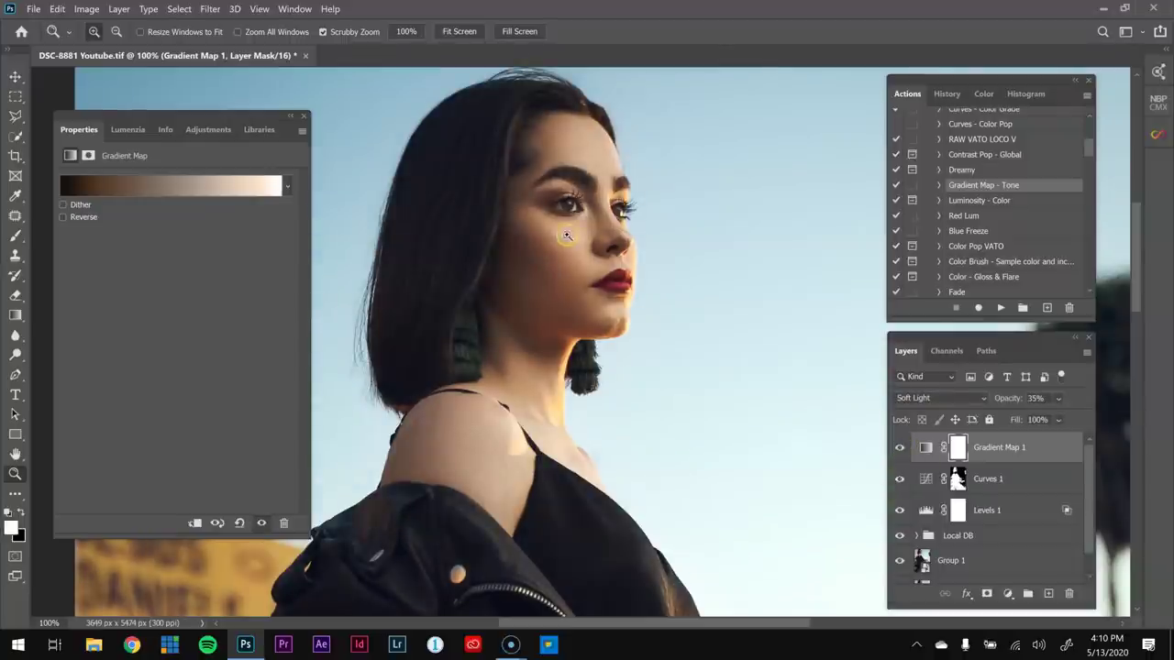
- Lower the Gradient Map layer's opacity to 20% and invert its mask to black
left_click(1058, 398)
left_click_drag(1035, 418, 1032, 418)
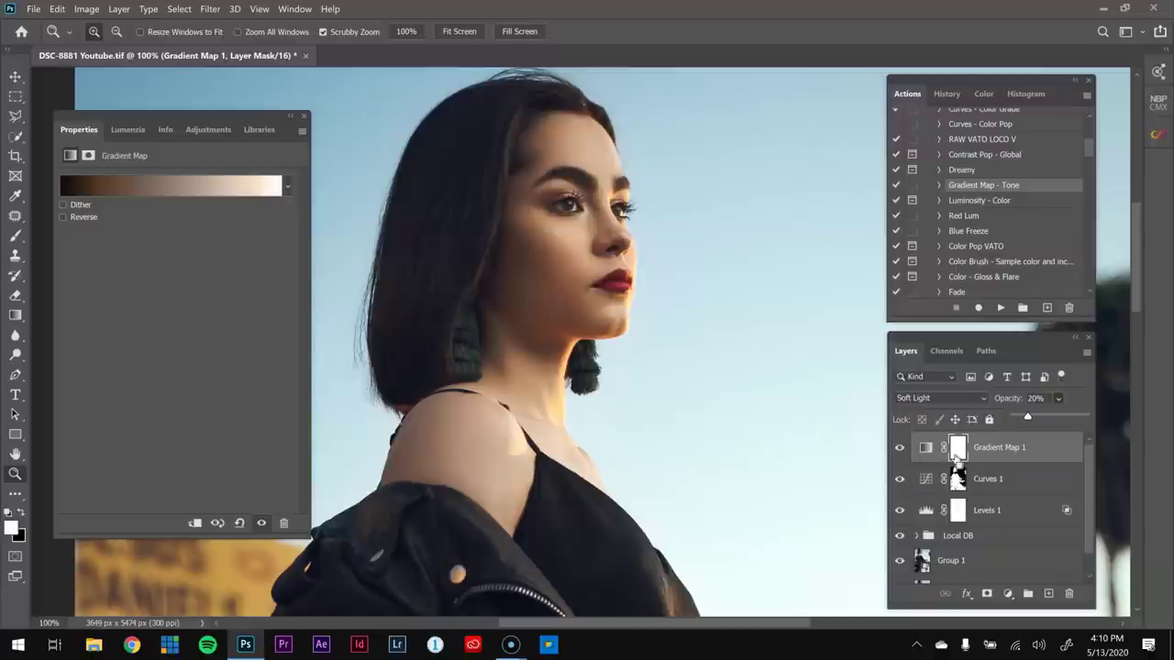
key("ctrl+i")
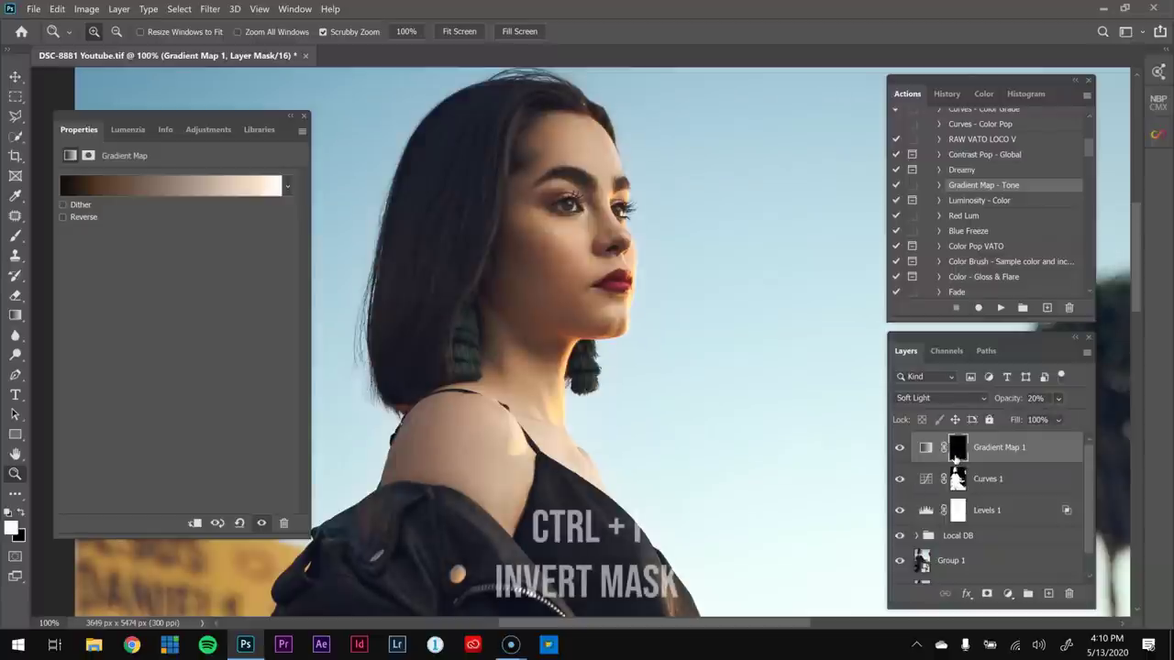
- Paint white over the face, neck and upper chest on the Gradient Map mask with a 250 px brush at 100% flow
key("b")
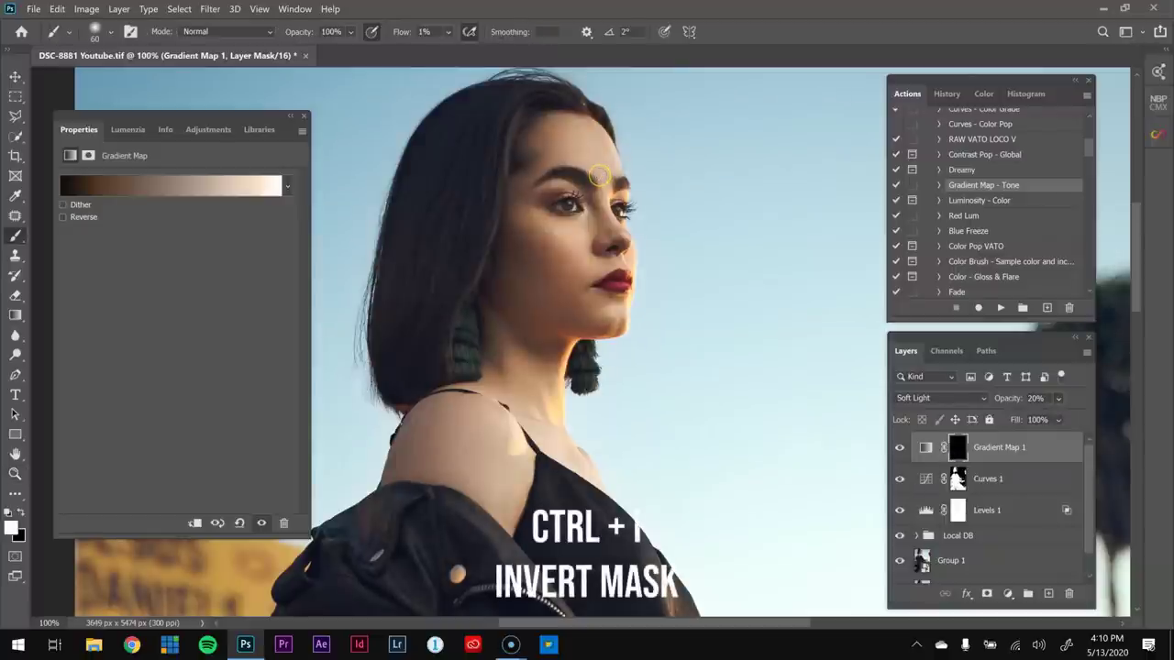
key("bracketright")
key("bracketright")
key("bracketright")
key("bracketright")
key("bracketright")
left_click(448, 31)
left_click_drag(456, 49, 529, 49)
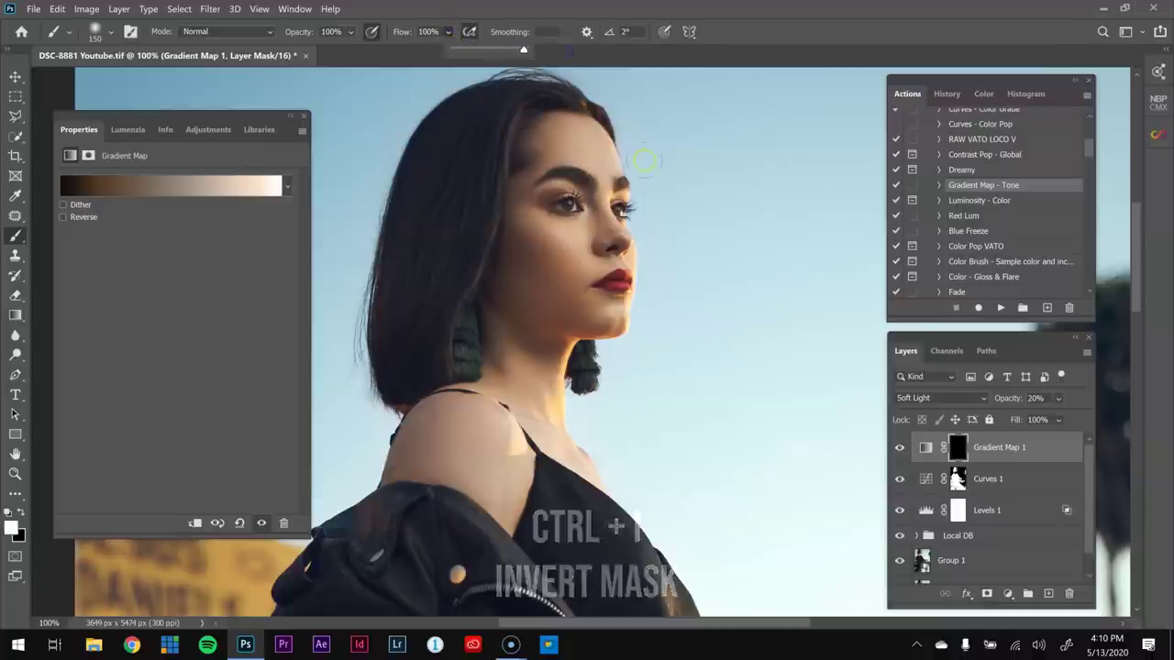
key("bracketright")
key("bracketright")
key("bracketright")
key("bracketright")
left_click(569, 246)
key("bracketleft")
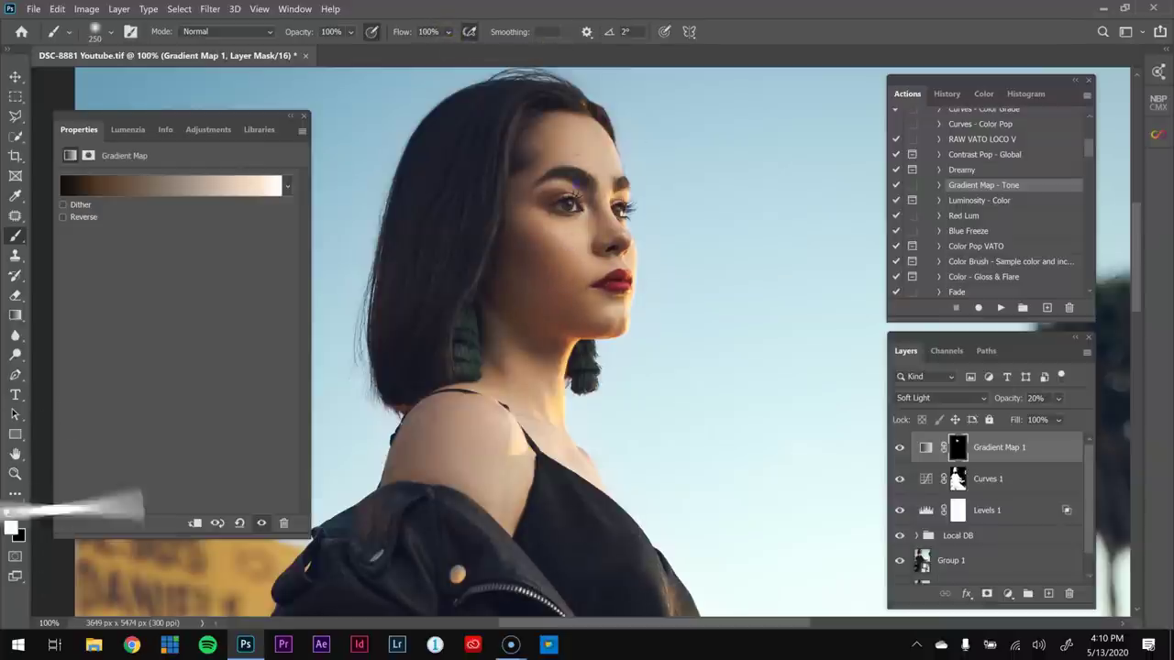
left_click_drag(532, 401, 551, 445)
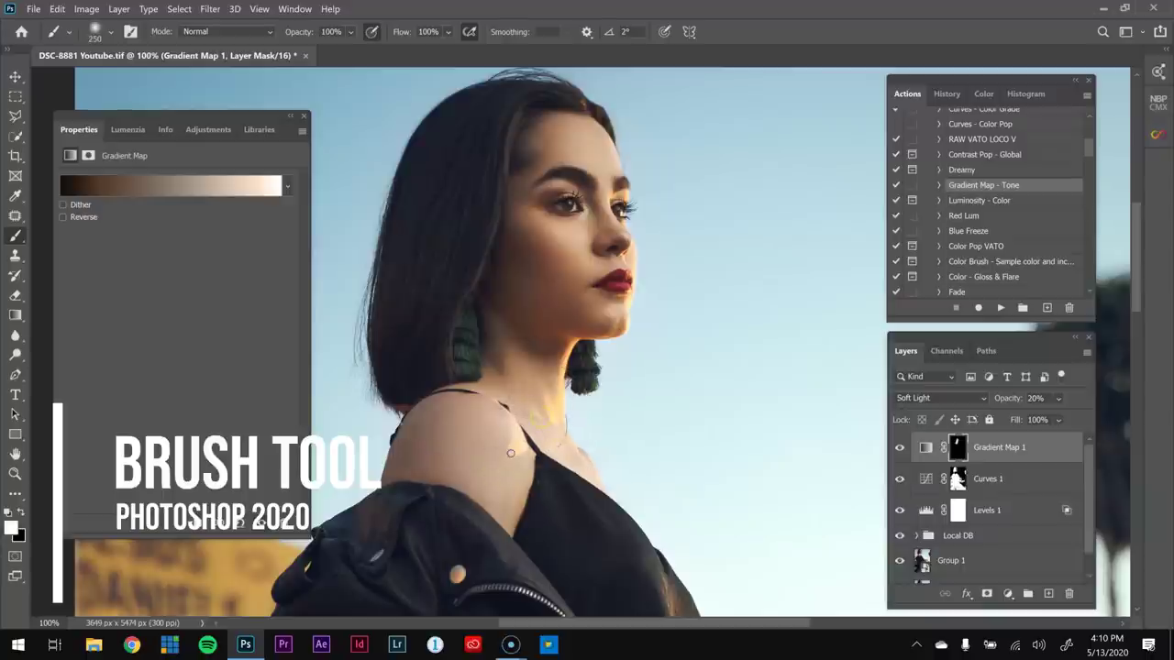
- Lower the Gradient Map layer's opacity to 15%
key("ctrl+minus")
key("ctrl+minus")
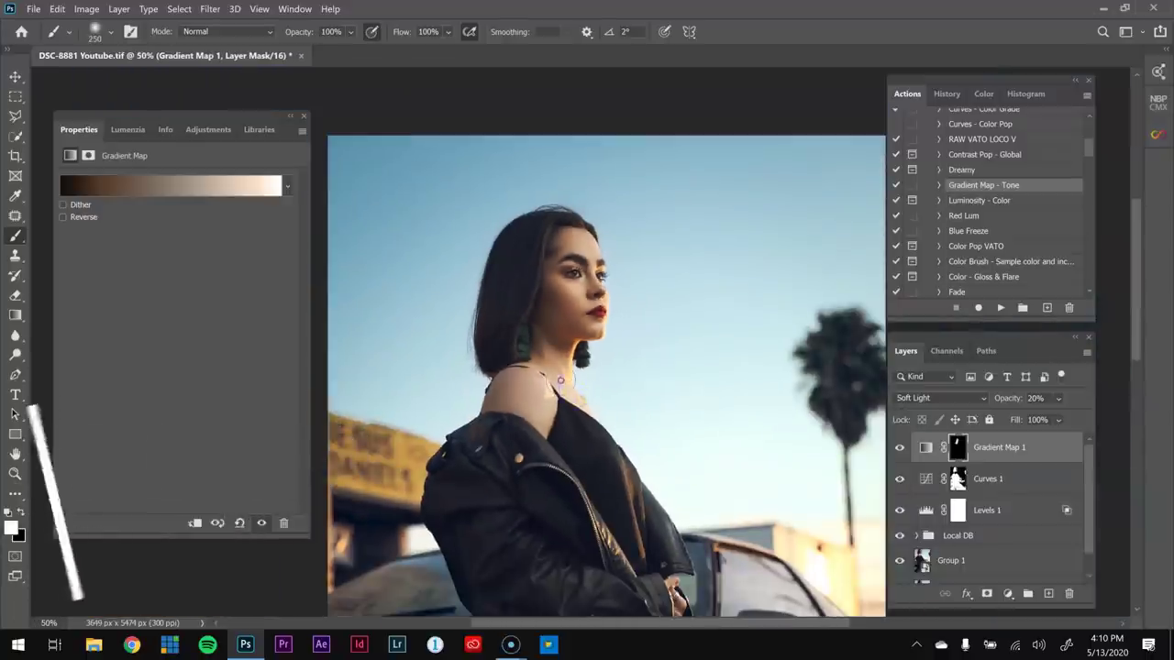
key("ctrl+minus")
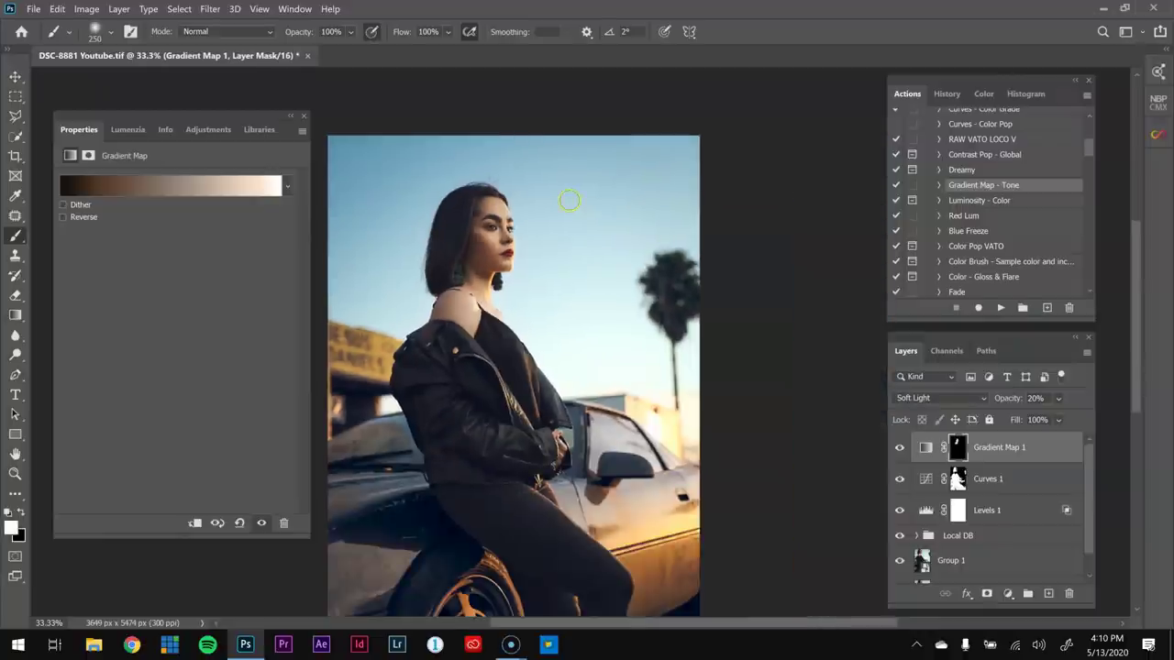
left_click_drag(1046, 413, 1025, 420)
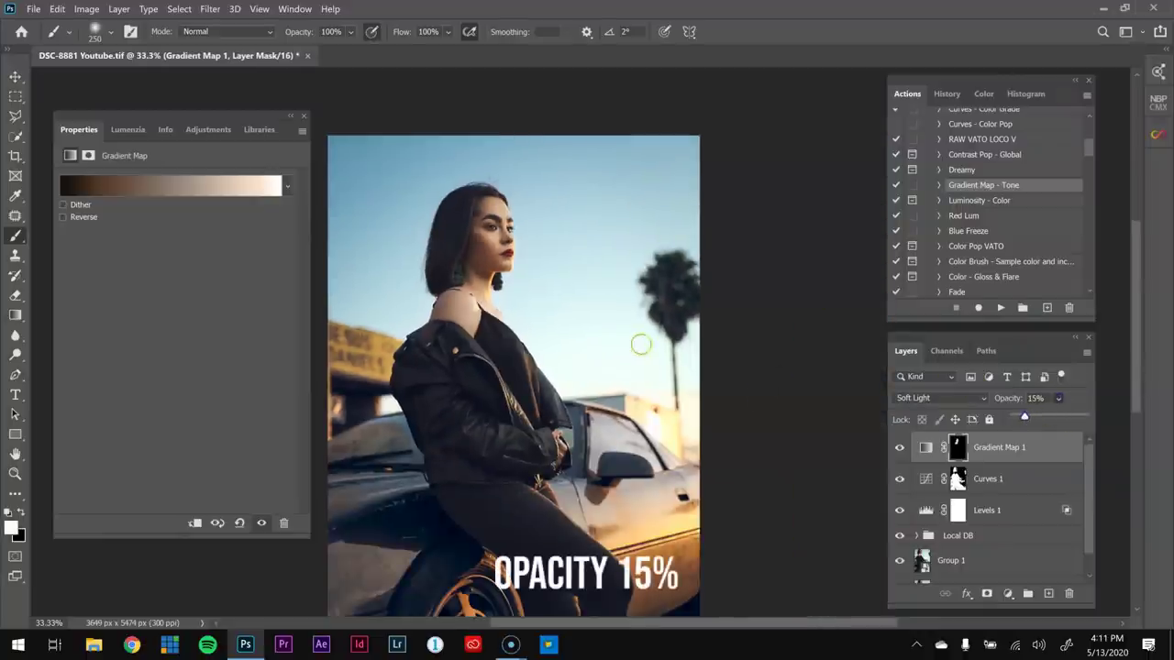
- Compare the original Background alone with the full retouch, both closer on the subject and across the whole image
key("z")
left_click(459, 207)
left_click_drag(538, 322, 567, 291)
scroll(1055, 532, "down", 1)
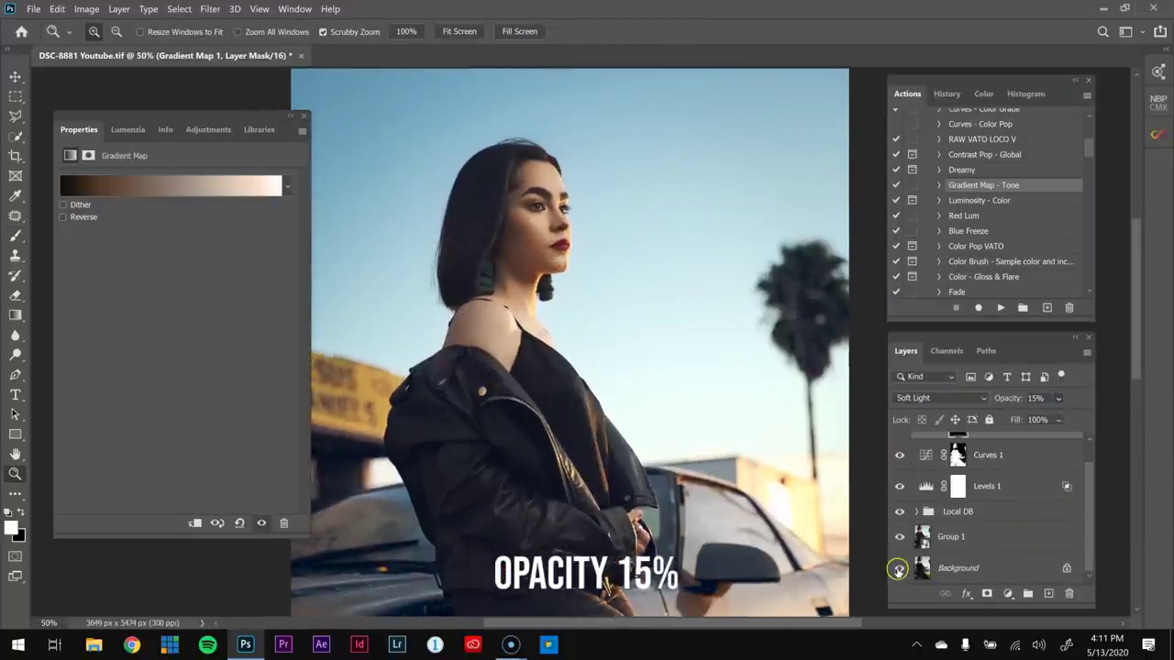
left_click(899, 569)
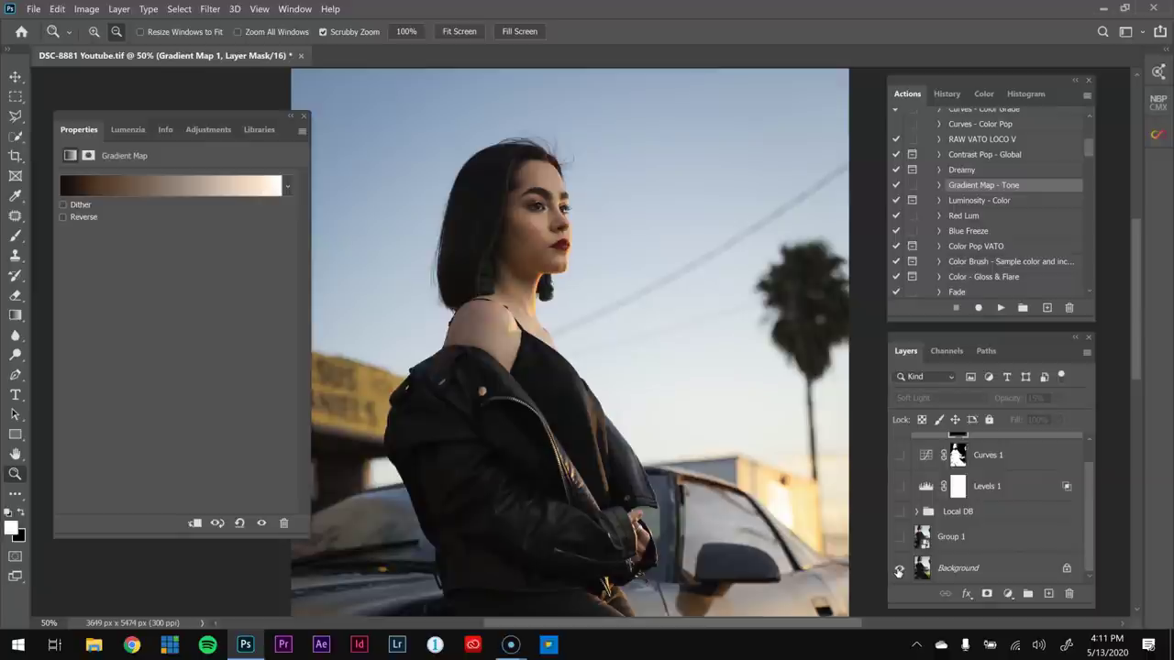
left_click(899, 569, "alt")
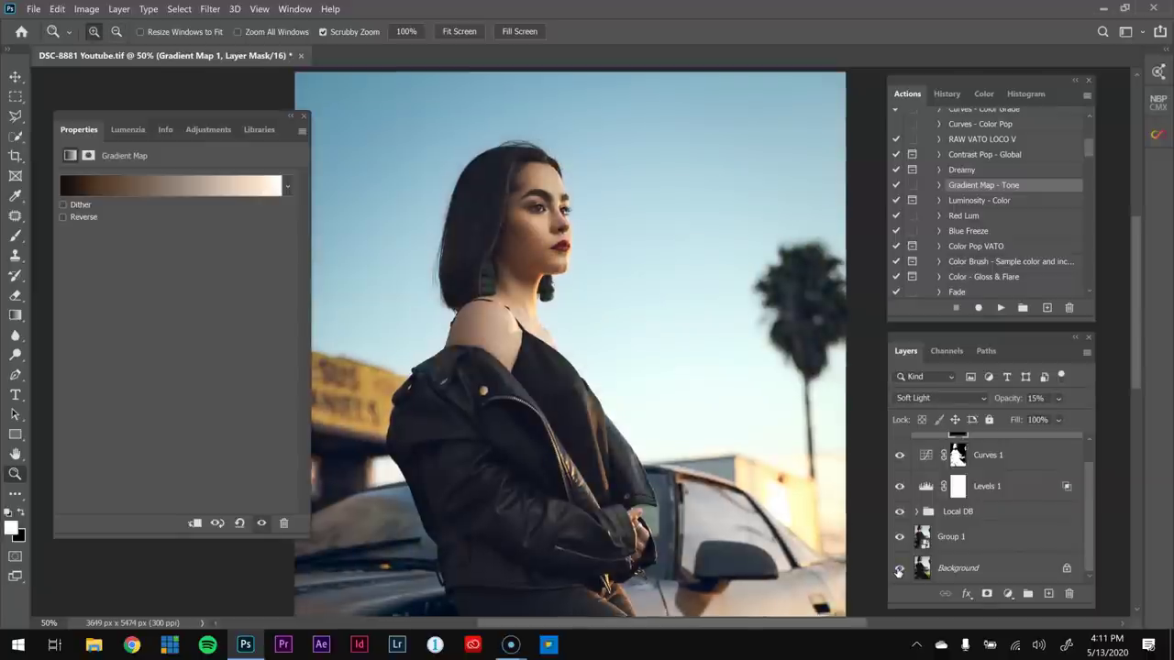
key("ctrl+minus")
key("ctrl+minus")
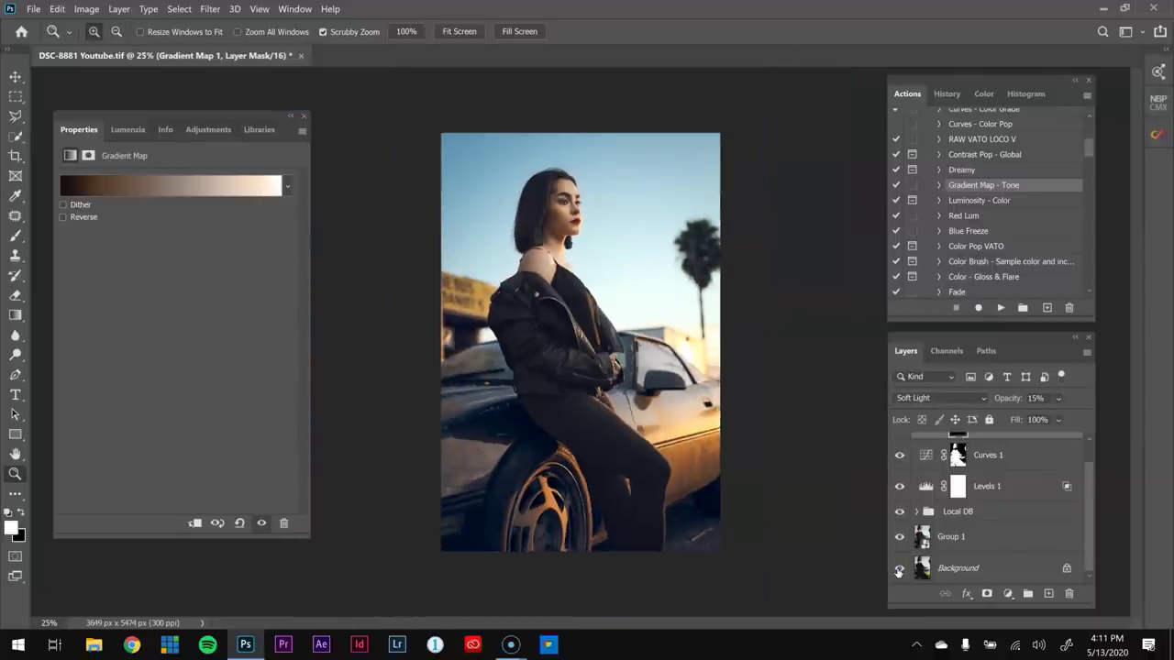
left_click(899, 569, "alt")
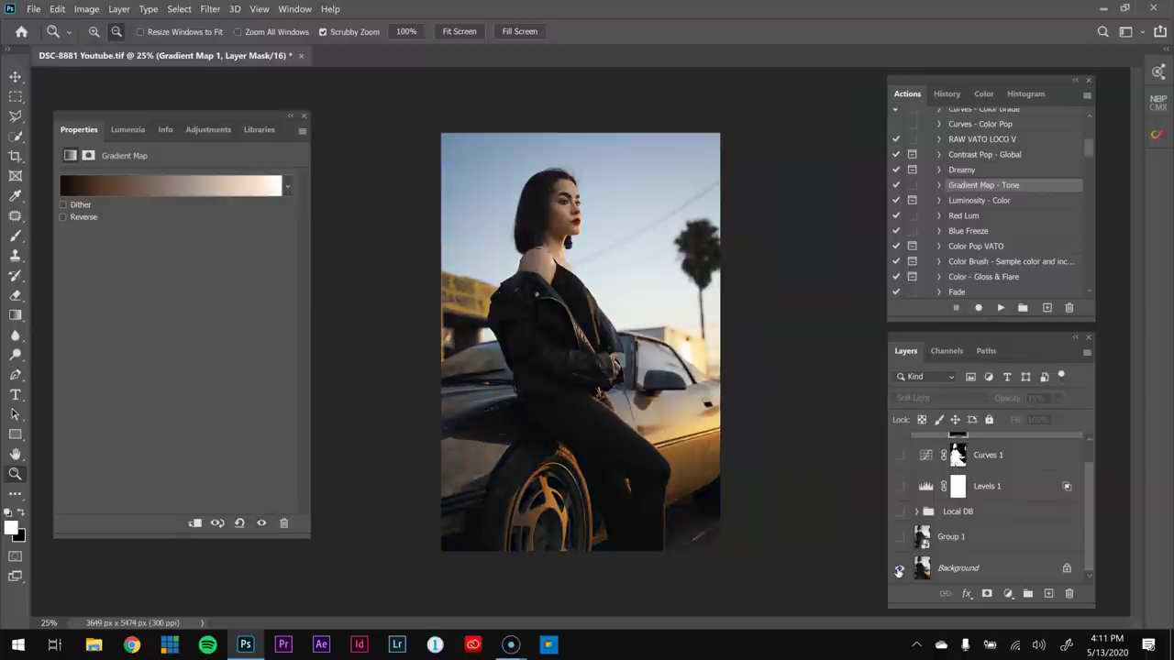
left_click(898, 569, "alt")
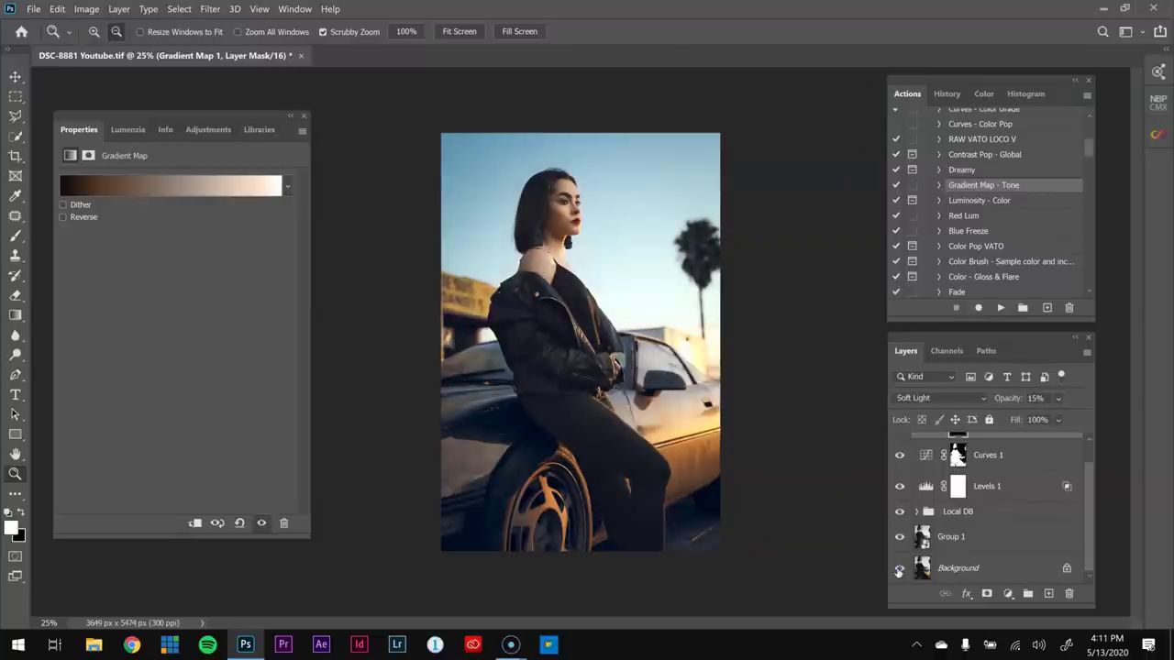